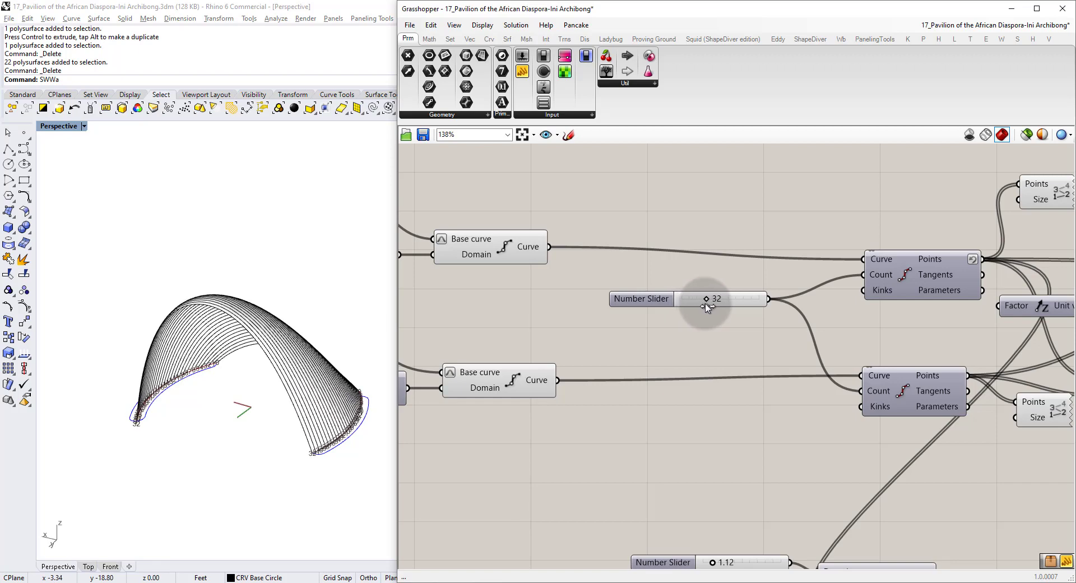
{"action": "scroll", "coordinate": [688, 339], "scroll_direction": "down", "scroll_amount": 1}
{"action": "right_click_drag", "start_coordinate": [232, 389], "coordinate": [217, 371]}
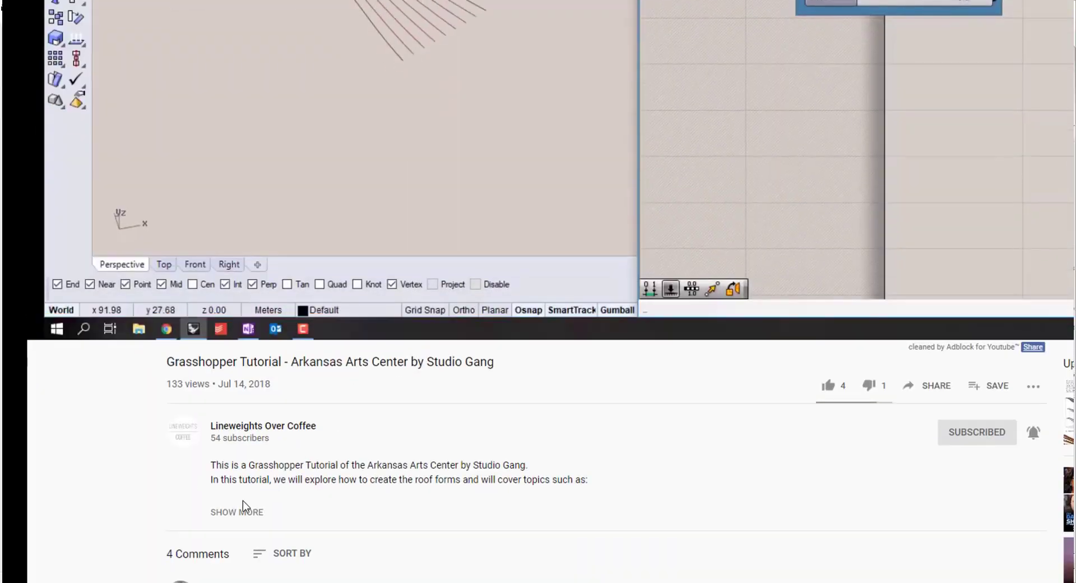
Expand the description of the Arkansas Arts Center tutorial video and subscribe to its channel.
{"action": "left_click", "coordinate": [243, 507]}
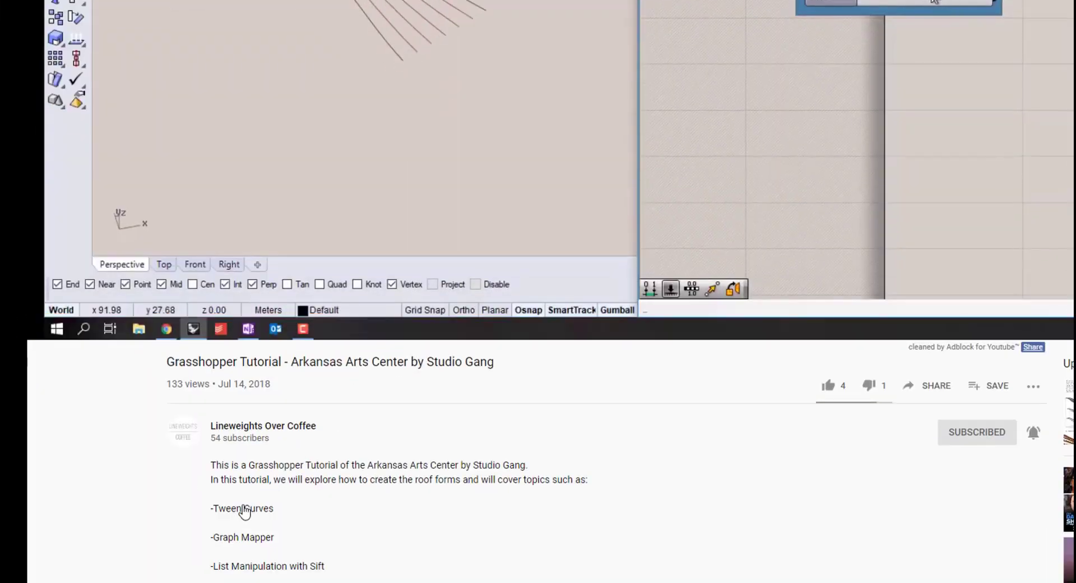
{"action": "scroll", "coordinate": [244, 504], "scroll_direction": "down", "scroll_amount": 6}
{"action": "left_click", "coordinate": [290, 438]}
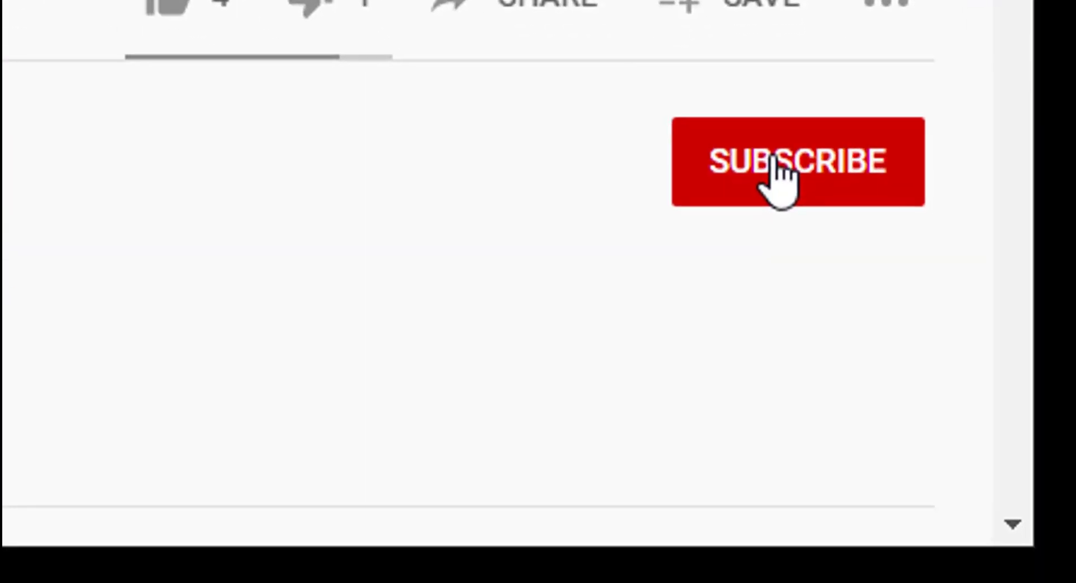
{"action": "left_click", "coordinate": [932, 540]}
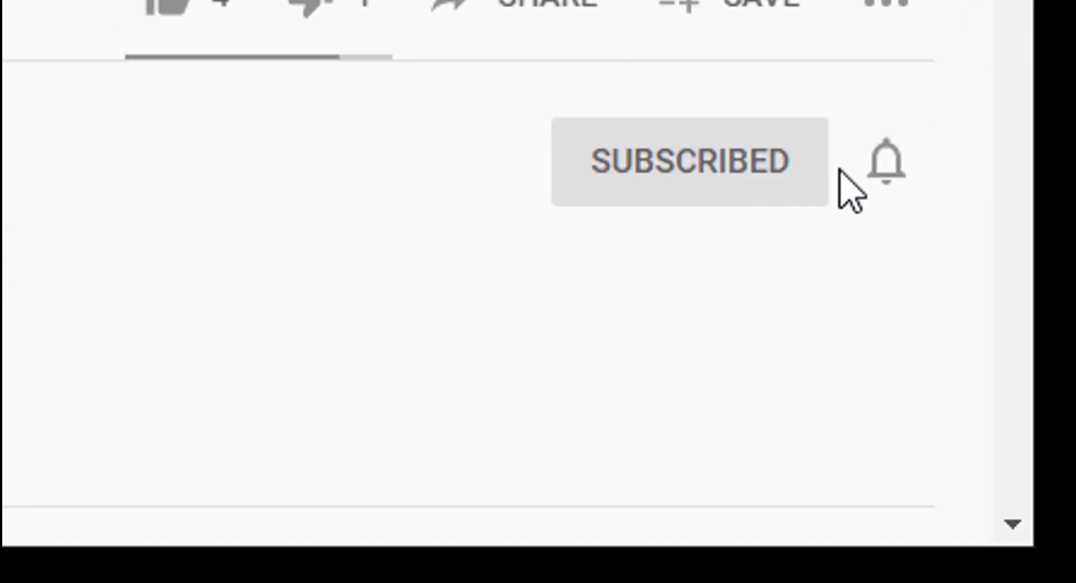
{"action": "left_click", "coordinate": [973, 545]}
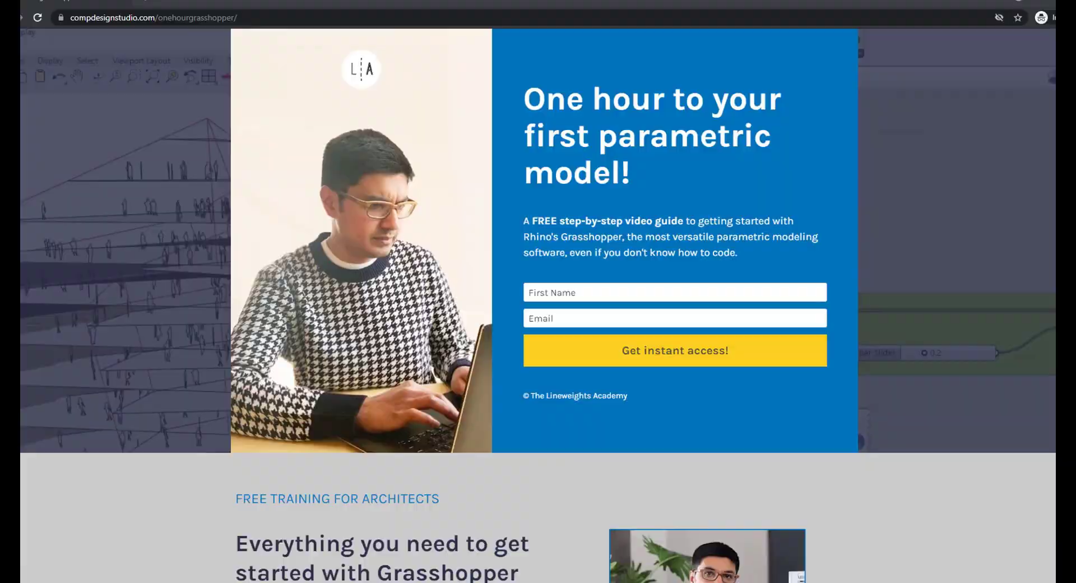
Read through the "One hour to your first parametric model" page, including the training contents and testimonials.
{"action": "scroll", "coordinate": [538, 303], "scroll_direction": "down", "scroll_amount": 3}
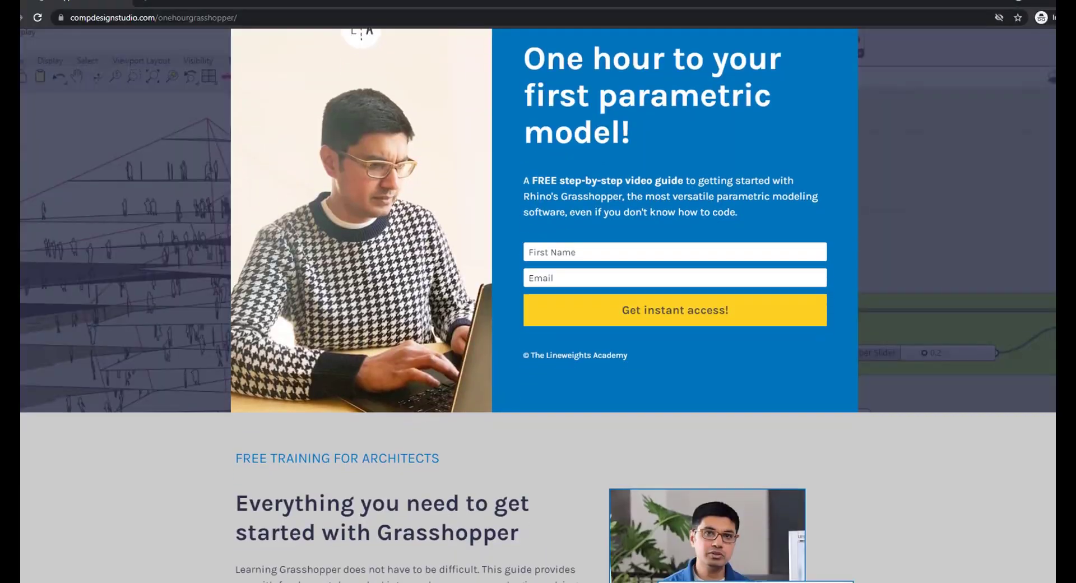
{"action": "scroll", "coordinate": [538, 302], "scroll_direction": "down", "scroll_amount": 5}
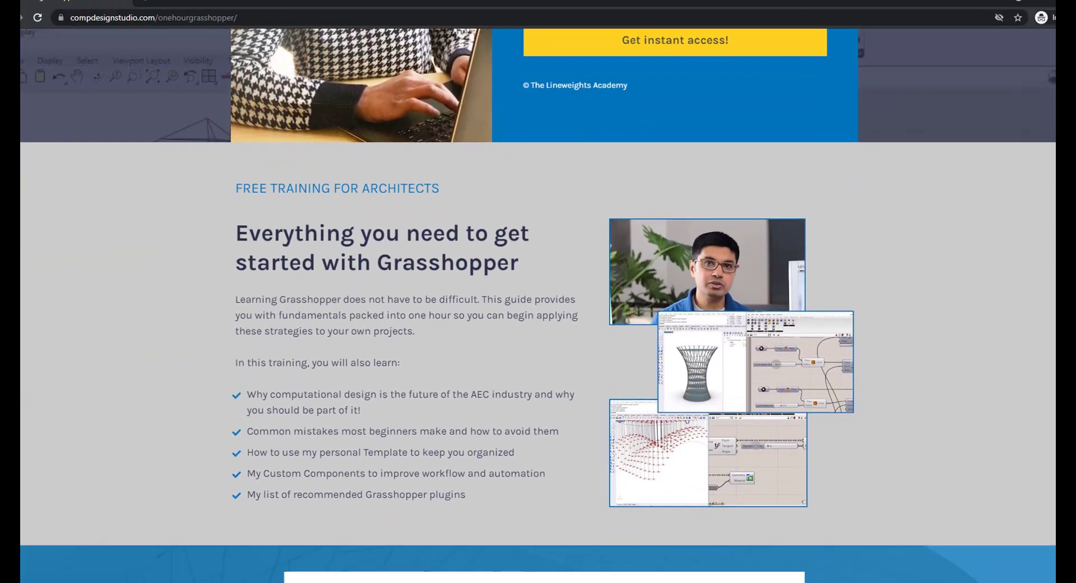
{"action": "scroll", "coordinate": [538, 303], "scroll_direction": "down", "scroll_amount": 5}
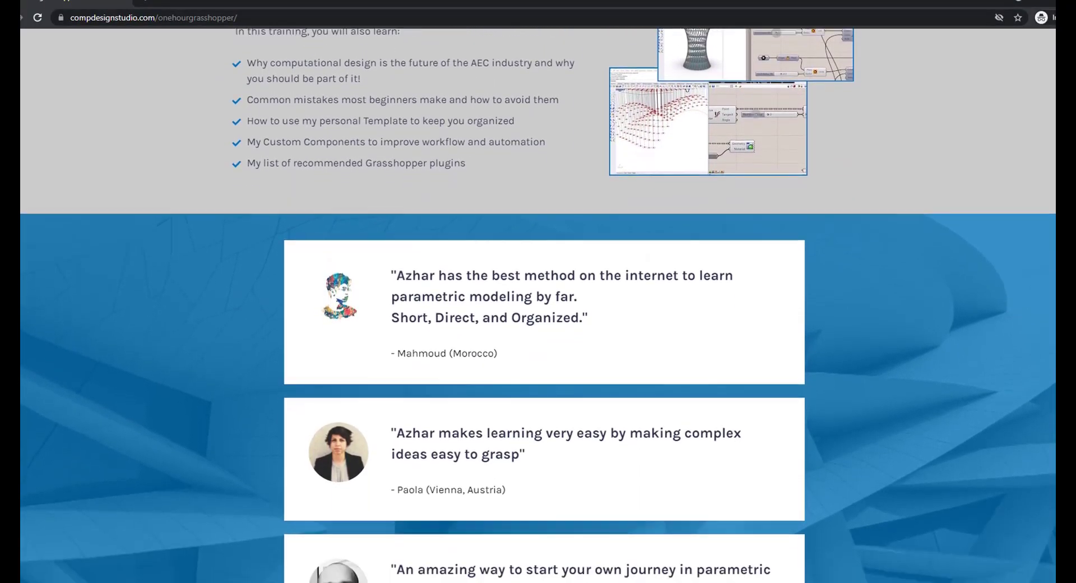
{"action": "scroll", "coordinate": [538, 303], "scroll_direction": "down", "scroll_amount": 5}
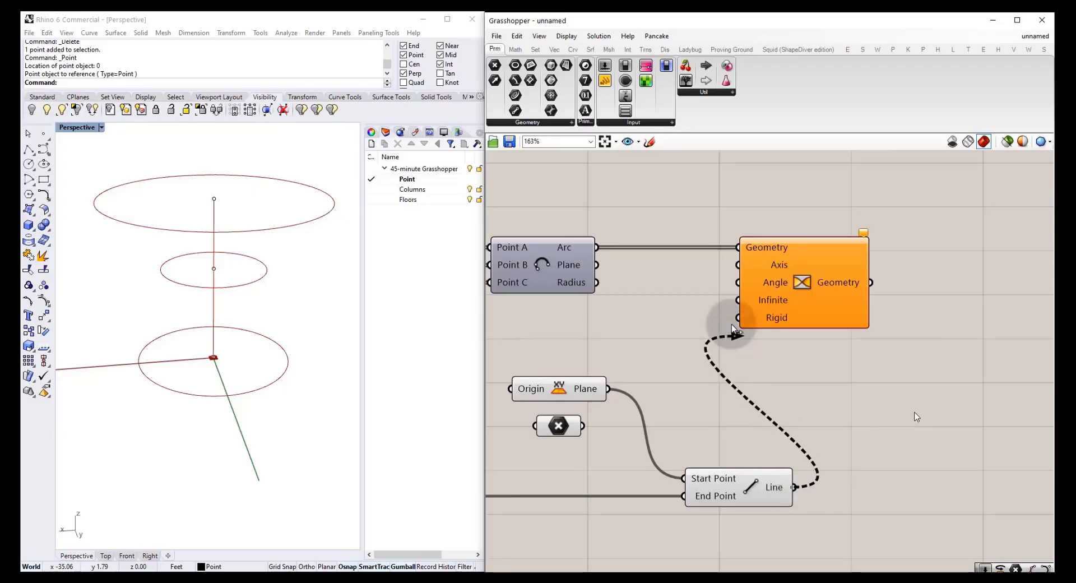
{"action": "left_click_drag", "start_coordinate": [731, 328], "coordinate": [738, 265]}
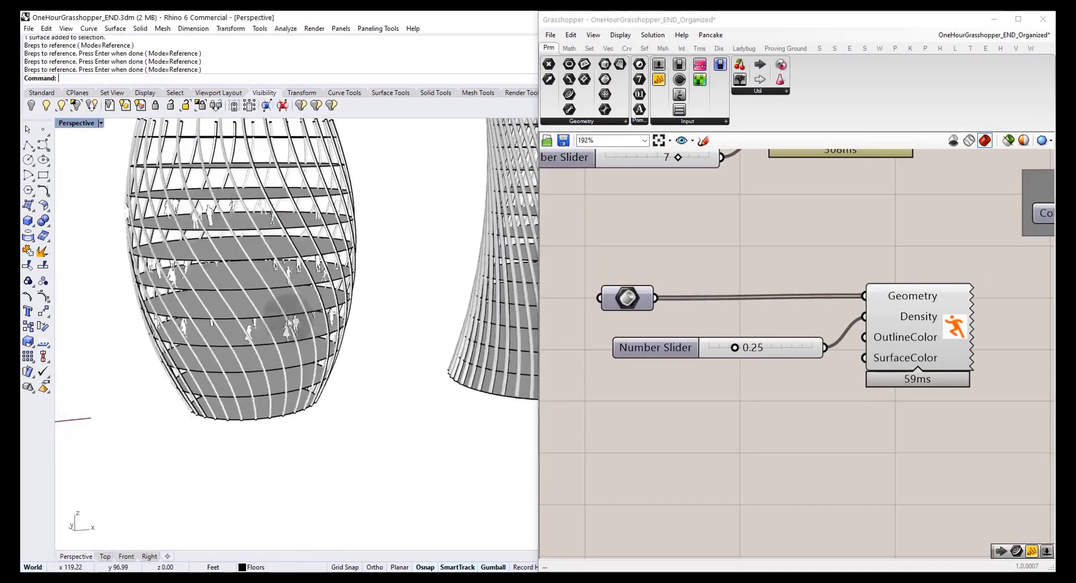
{"action": "left_click_drag", "start_coordinate": [748, 348], "coordinate": [817, 348]}
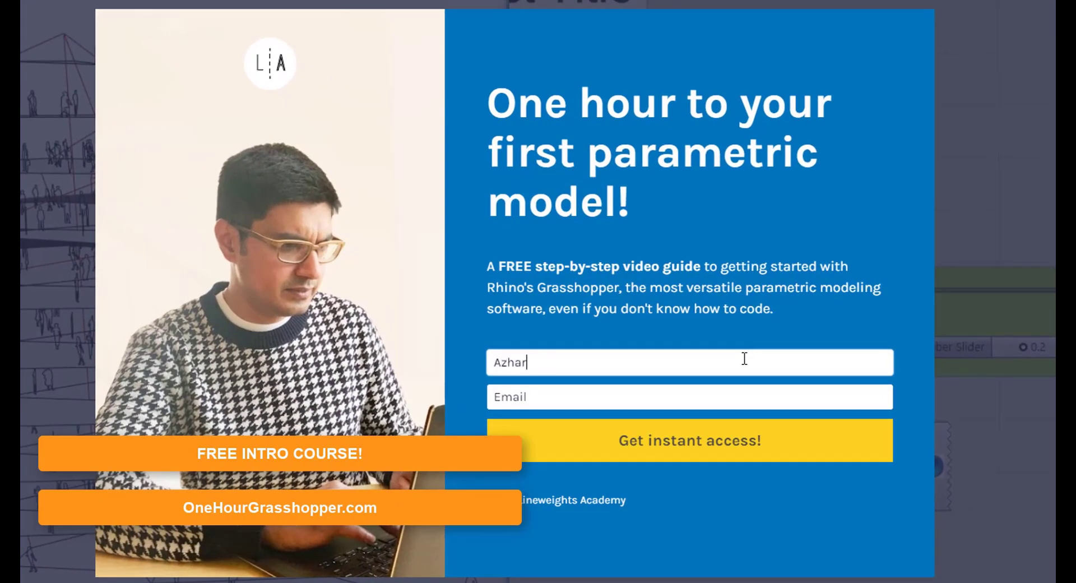
{"action": "left_click", "coordinate": [747, 394]}
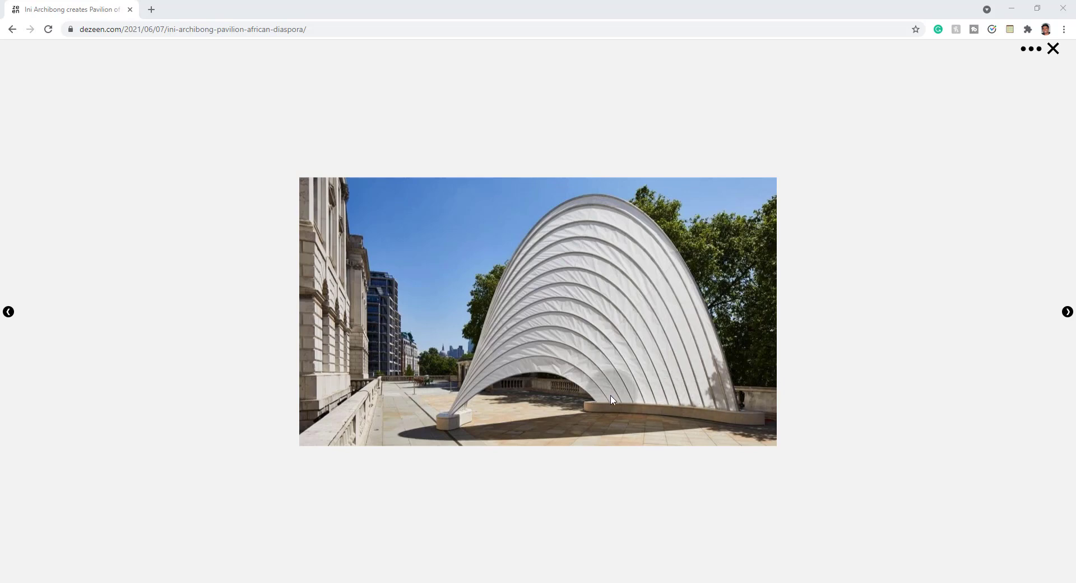
Look through the Dezeen gallery photos of the pavilion and switch to Rhino.
{"action": "left_click", "coordinate": [1065, 315]}
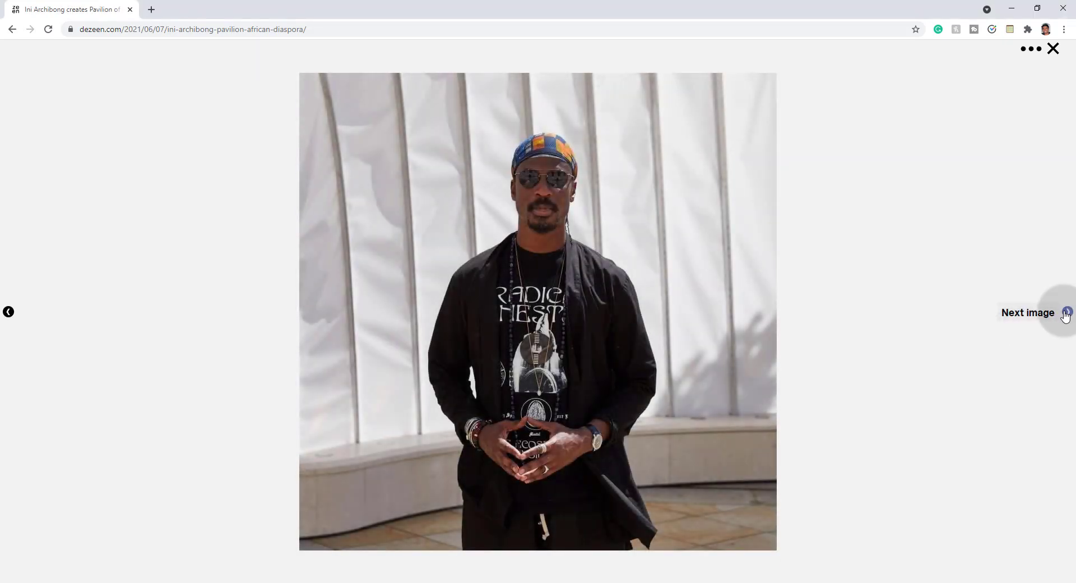
{"action": "left_click", "coordinate": [1064, 315]}
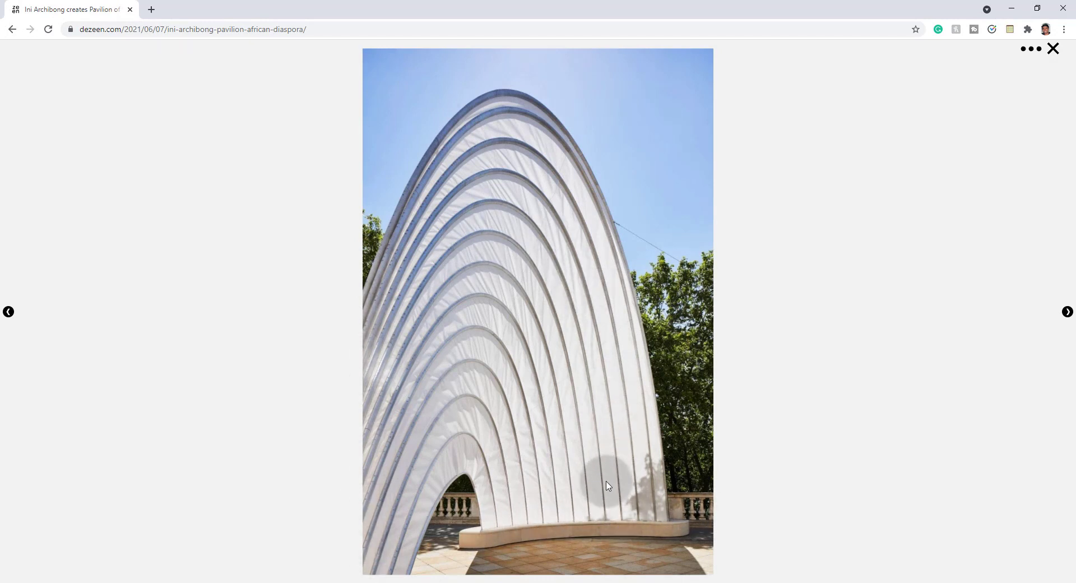
{"action": "left_click", "coordinate": [483, 582]}
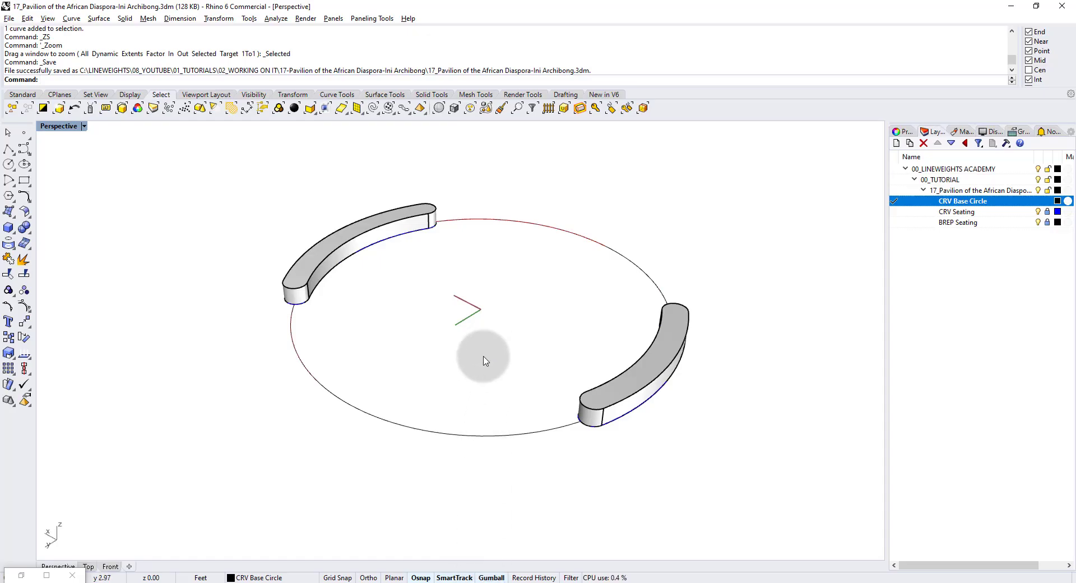
Examine the base circle and its relation to the two curved seating volumes.
{"action": "left_click_drag", "start_coordinate": [506, 473], "coordinate": [432, 384]}
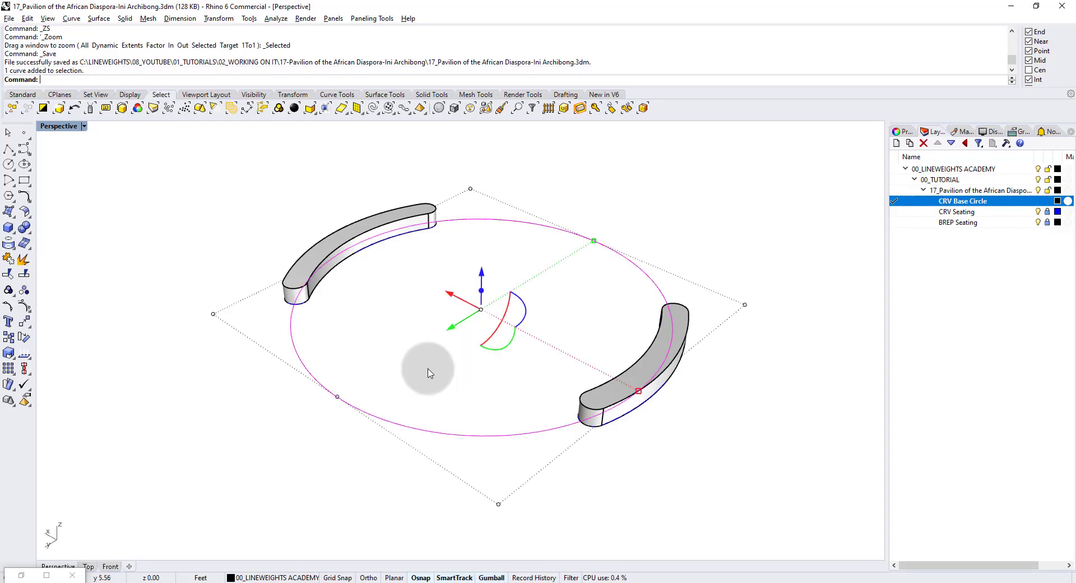
{"action": "key", "text": "Escape"}
{"action": "right_click_drag", "start_coordinate": [638, 376], "coordinate": [671, 323]}
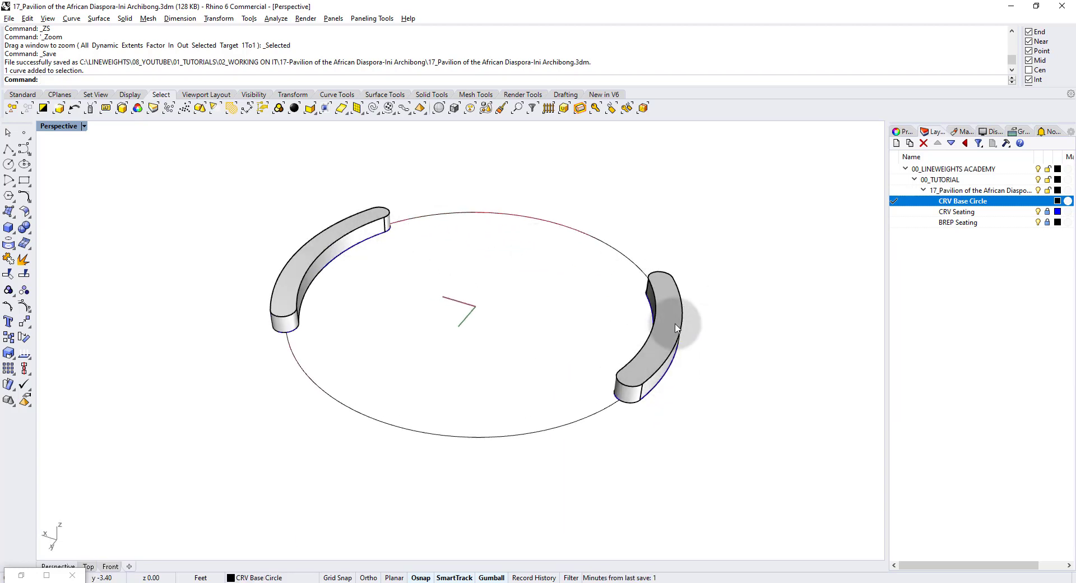
Hide the BREP Seating layer so only the base circle and seating curves are displayed.
{"action": "left_click", "coordinate": [973, 223]}
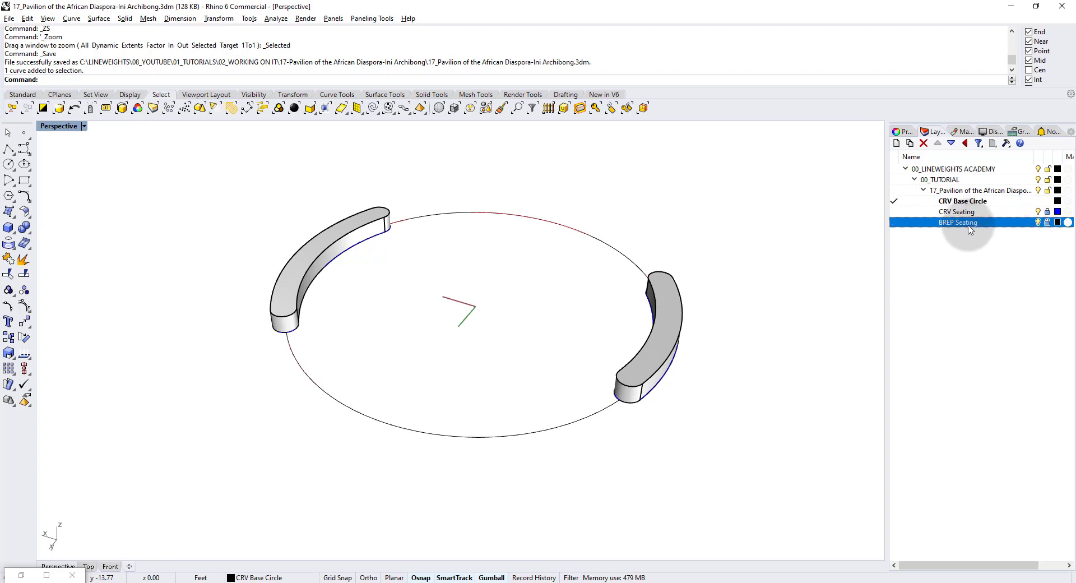
{"action": "left_click", "coordinate": [1038, 223]}
{"action": "right_click_drag", "start_coordinate": [543, 319], "coordinate": [314, 322]}
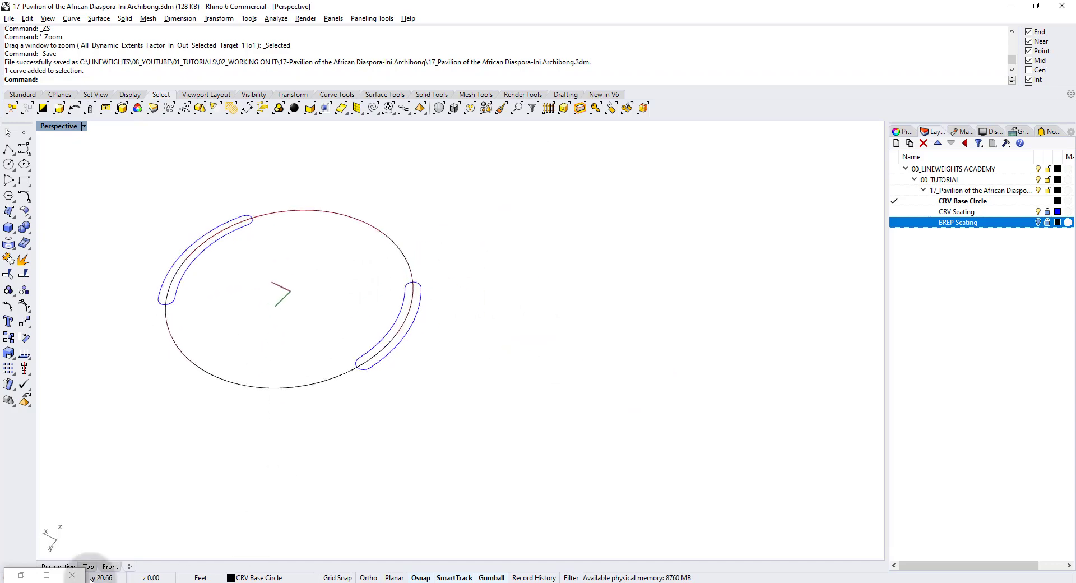
Switch to the Grasshopper definition and inspect the Base Circle curve parameter below the SubCrv + Catenary Curve + Rebuild heading.
{"action": "left_click", "coordinate": [21, 575]}
{"action": "right_click_drag", "start_coordinate": [877, 326], "coordinate": [719, 391]}
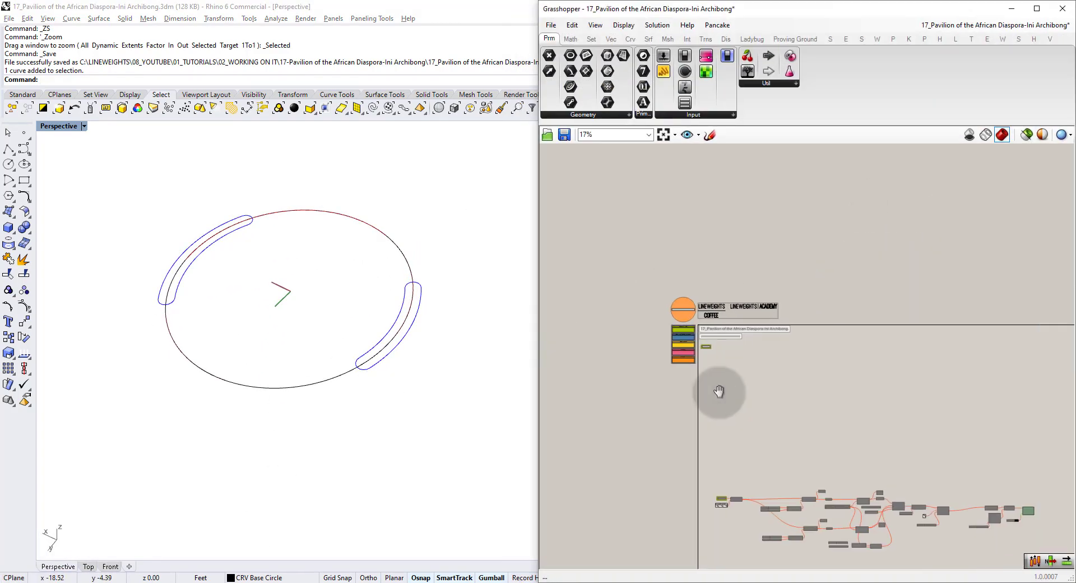
{"action": "scroll", "coordinate": [698, 337], "scroll_direction": "up", "scroll_amount": 10}
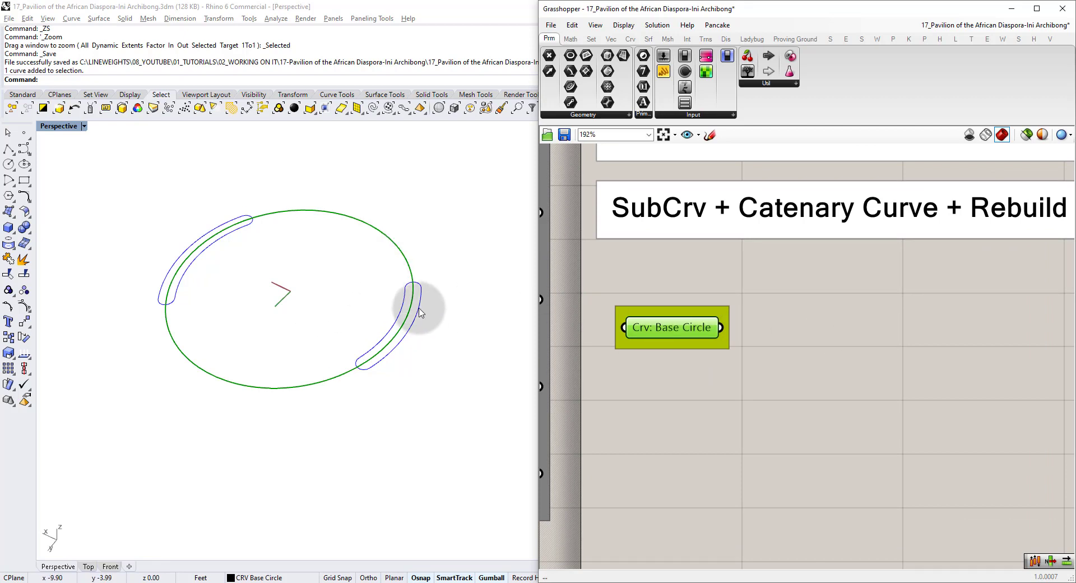
{"action": "mouse_move", "coordinate": [420, 312]}
{"action": "right_mouse_down"}
{"action": "mouse_move", "coordinate": [427, 280]}
{"action": "mouse_move", "coordinate": [418, 312]}
{"action": "right_mouse_up"}
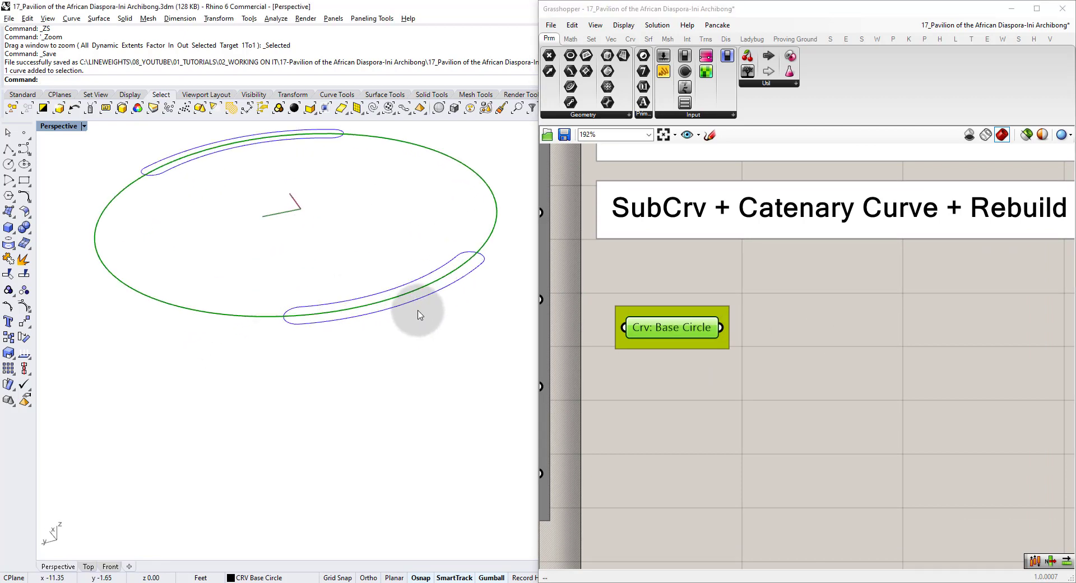
Add a Divide Curve component and feed the Base Circle curve into its Curve input.
{"action": "double_click", "coordinate": [906, 342]}
{"action": "type", "text": "divide"}
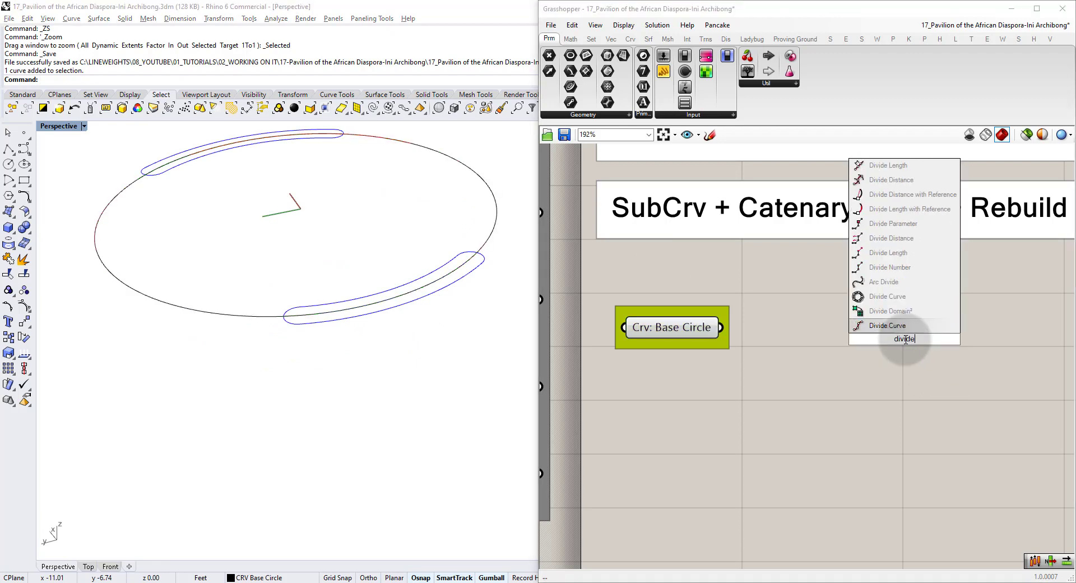
{"action": "key", "text": "Return"}
{"action": "left_click_drag", "start_coordinate": [721, 328], "coordinate": [822, 322]}
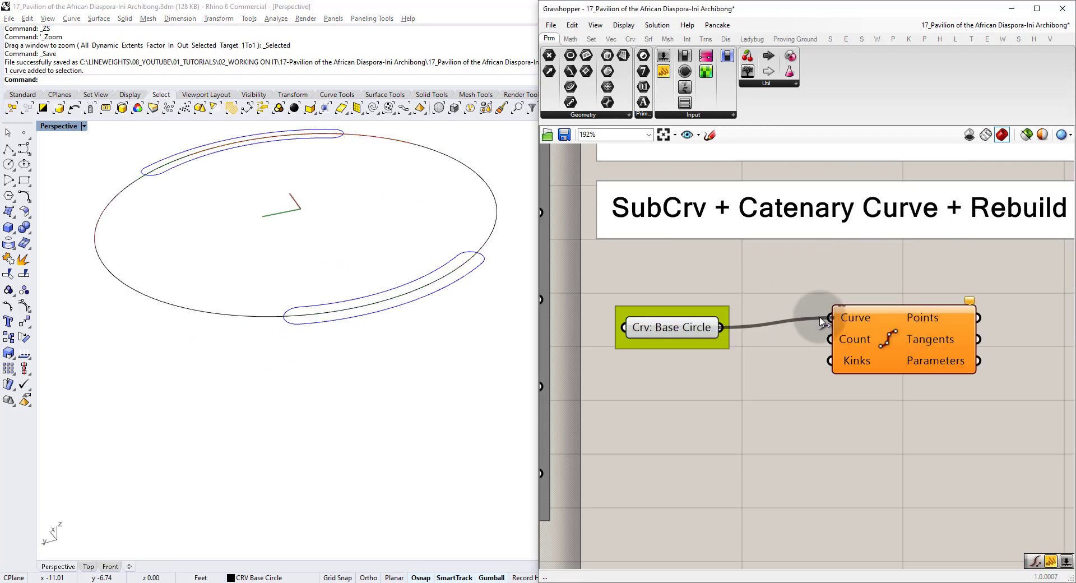
Add a number slider, connect it to the Count input of Divide Curve, and set it to 35.
{"action": "right_click_drag", "start_coordinate": [720, 415], "coordinate": [697, 372]}
{"action": "double_click", "coordinate": [697, 370]}
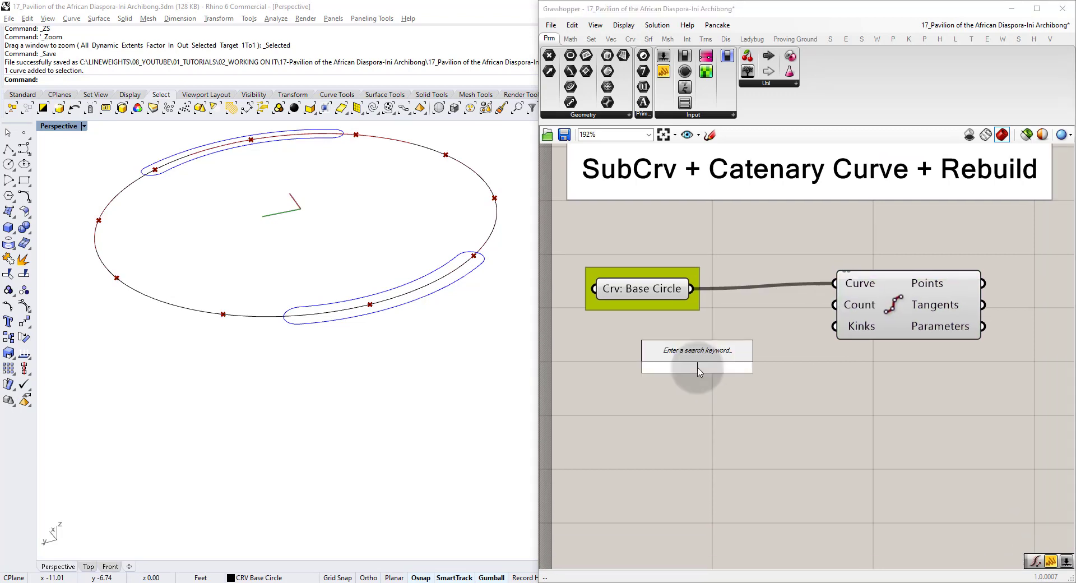
{"action": "type", "text": "15"}
{"action": "key", "text": "Return"}
{"action": "left_click_drag", "start_coordinate": [807, 367], "coordinate": [912, 311]}
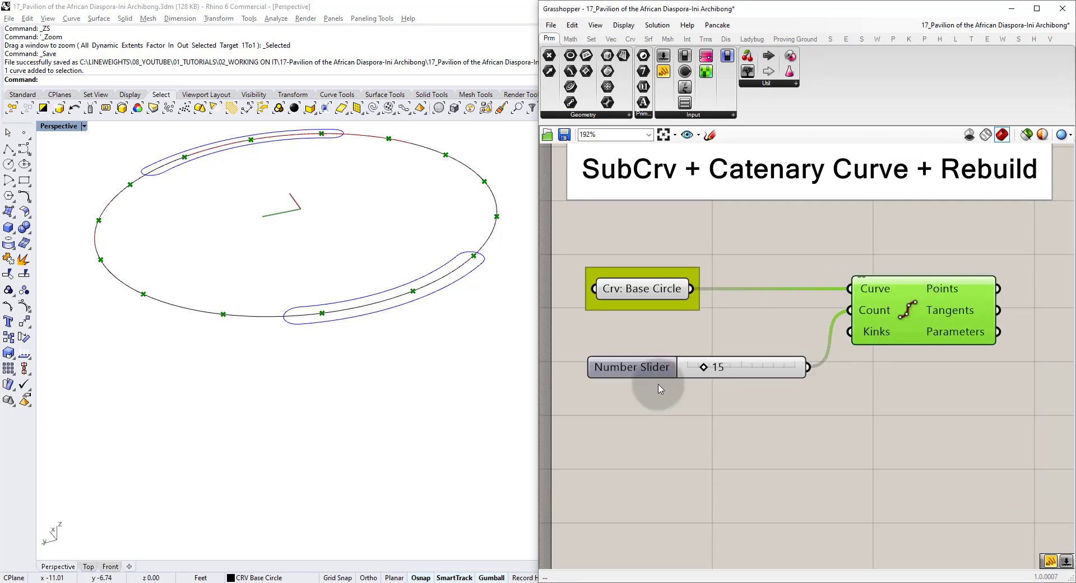
{"action": "mouse_move", "coordinate": [706, 368]}
{"action": "left_mouse_down"}
{"action": "mouse_move", "coordinate": [734, 368]}
{"action": "mouse_move", "coordinate": [726, 371]}
{"action": "left_mouse_up"}
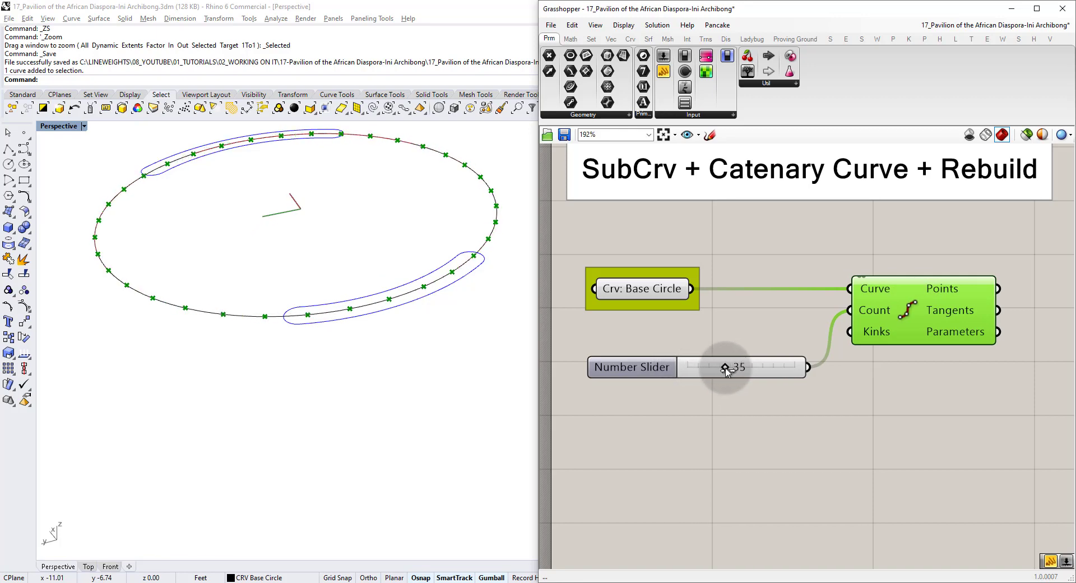
Check the division points along the seating outline and move Divide Curve with its slider farther away from the Base Circle parameter.
{"action": "right_click_drag", "start_coordinate": [307, 220], "coordinate": [387, 168]}
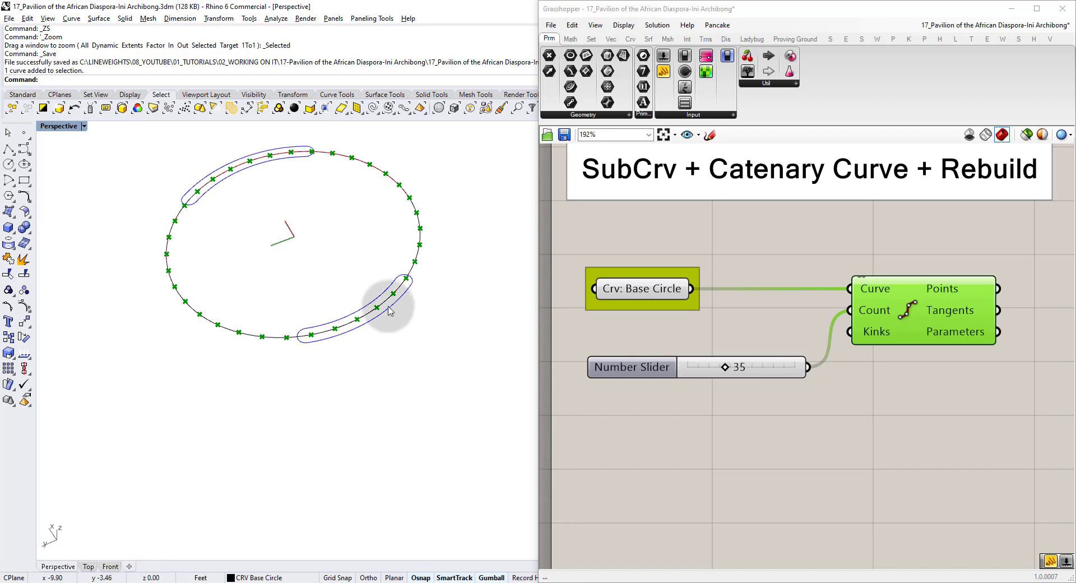
{"action": "scroll", "coordinate": [390, 311], "scroll_direction": "up", "scroll_amount": 5}
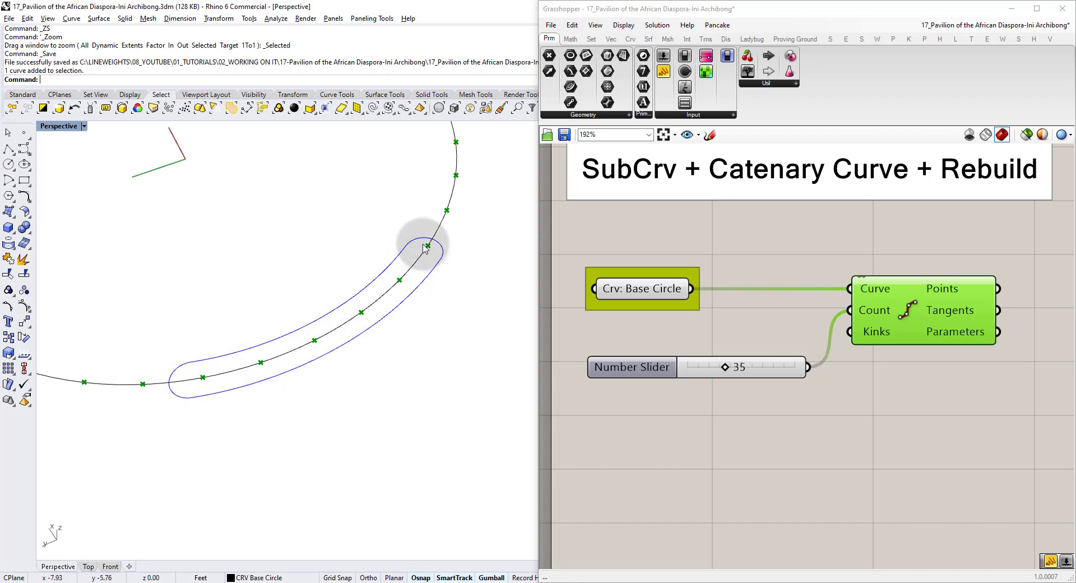
{"action": "scroll", "coordinate": [947, 313], "scroll_direction": "down", "scroll_amount": 2}
{"action": "right_click_drag", "start_coordinate": [947, 318], "coordinate": [734, 318]}
{"action": "right_click_drag", "start_coordinate": [630, 387], "coordinate": [723, 353]}
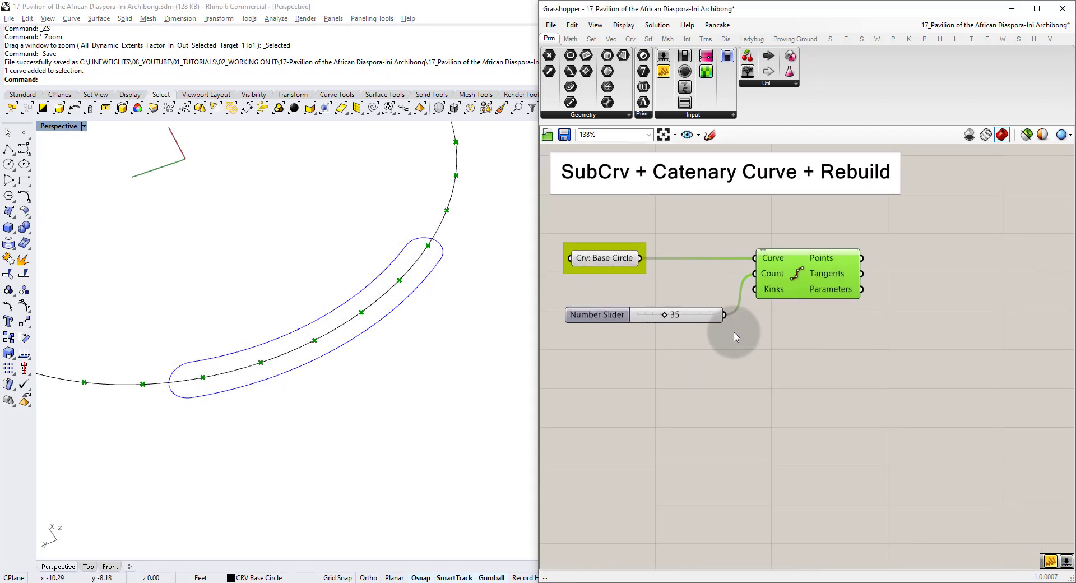
{"action": "left_click_drag", "start_coordinate": [736, 336], "coordinate": [693, 247]}
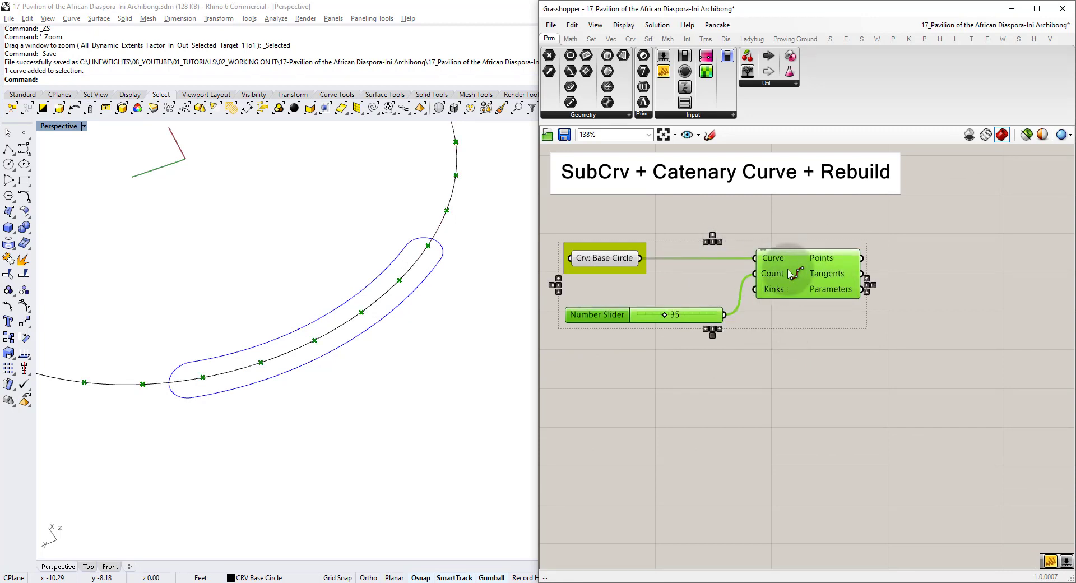
{"action": "left_click_drag", "start_coordinate": [788, 274], "coordinate": [995, 263]}
{"action": "left_click", "coordinate": [697, 303]}
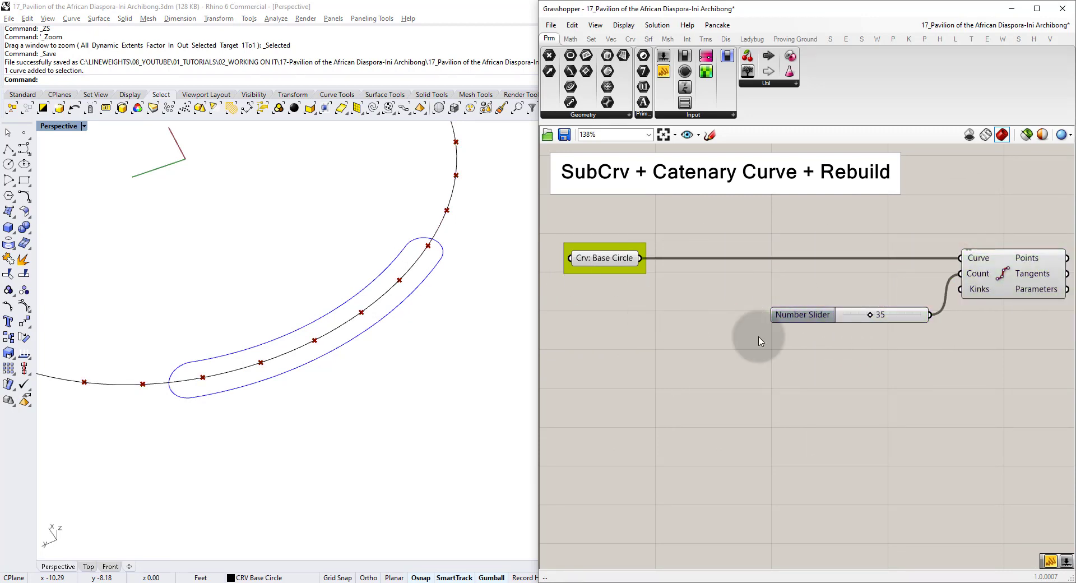
Add a Sub Curve component below the Base Circle parameter and feed the Base Circle curve into its Base curve input.
{"action": "double_click", "coordinate": [679, 312]}
{"action": "type", "text": "sub"}
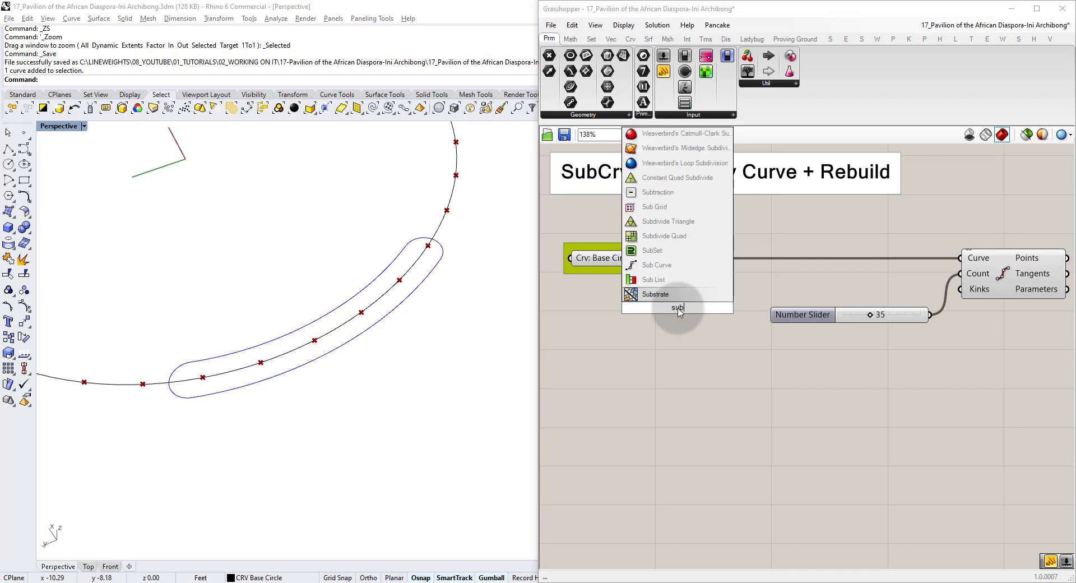
{"action": "left_click", "coordinate": [648, 269]}
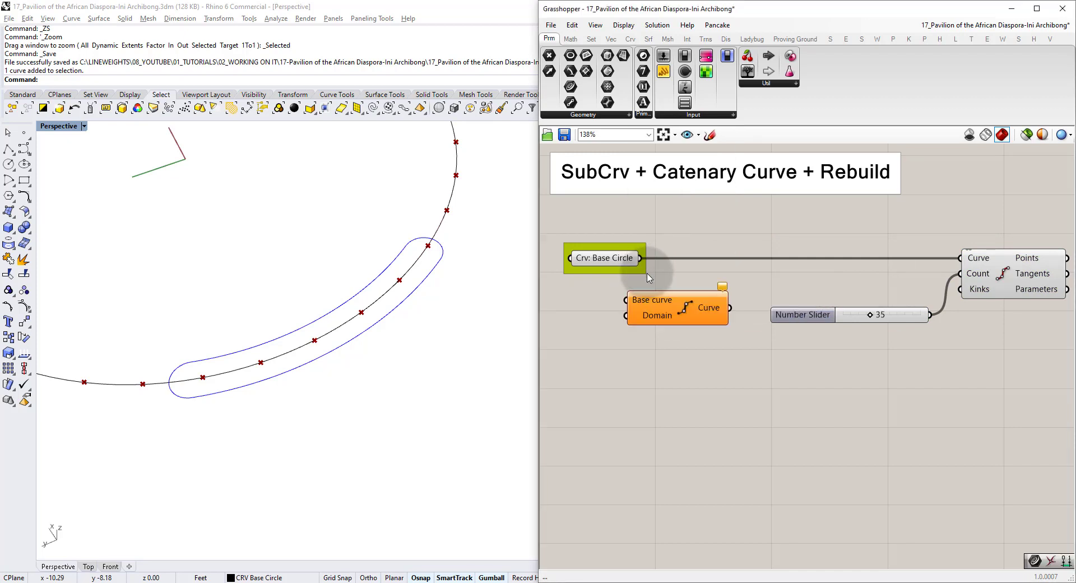
{"action": "left_click_drag", "start_coordinate": [664, 311], "coordinate": [681, 359]}
{"action": "right_click_drag", "start_coordinate": [684, 305], "coordinate": [688, 276]}
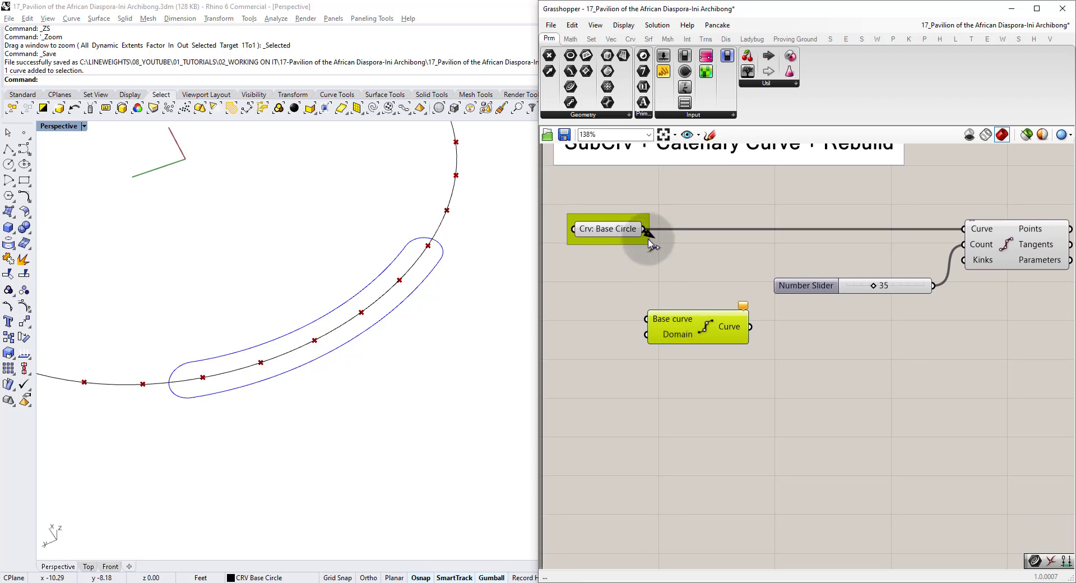
{"action": "left_click_drag", "start_coordinate": [648, 239], "coordinate": [657, 327]}
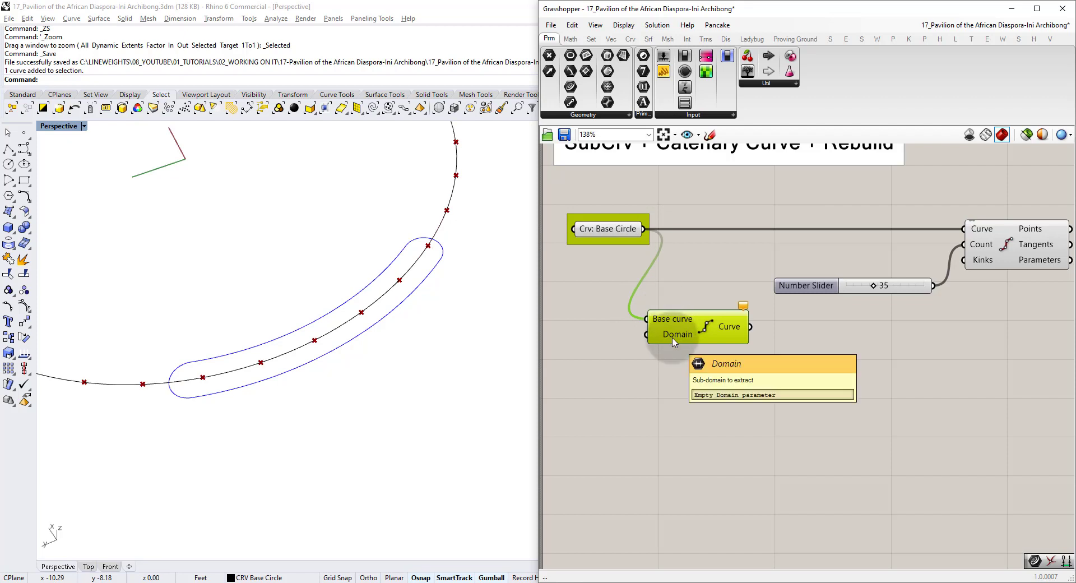
{"action": "left_click_drag", "start_coordinate": [674, 342], "coordinate": [768, 361]}
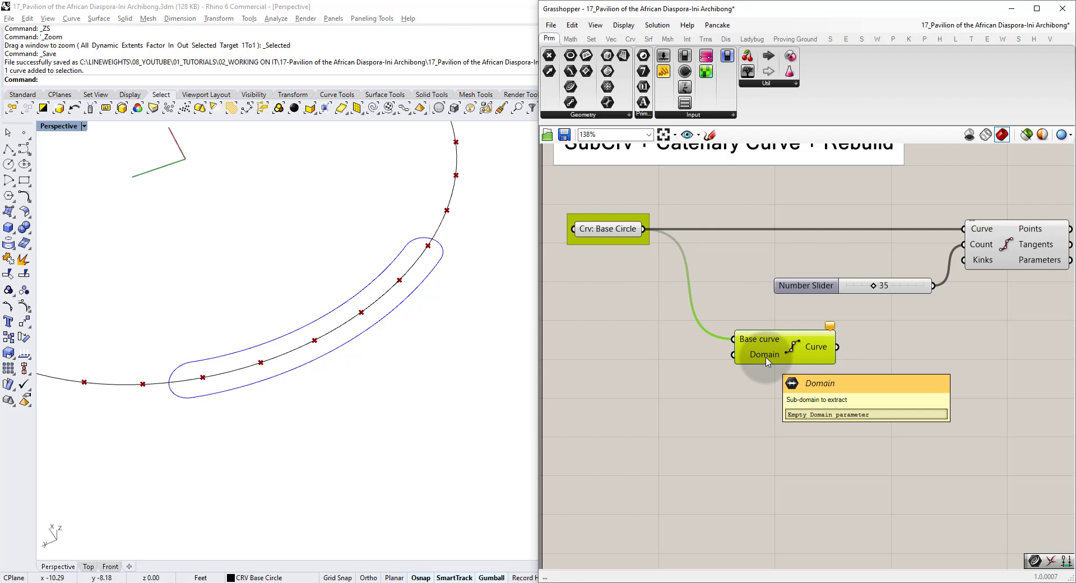
{"action": "left_click", "coordinate": [639, 391]}
Add a Construct Domain component and connect its Domain output to the Domain input of Sub Curve.
{"action": "right_click_drag", "start_coordinate": [639, 391], "coordinate": [652, 347]}
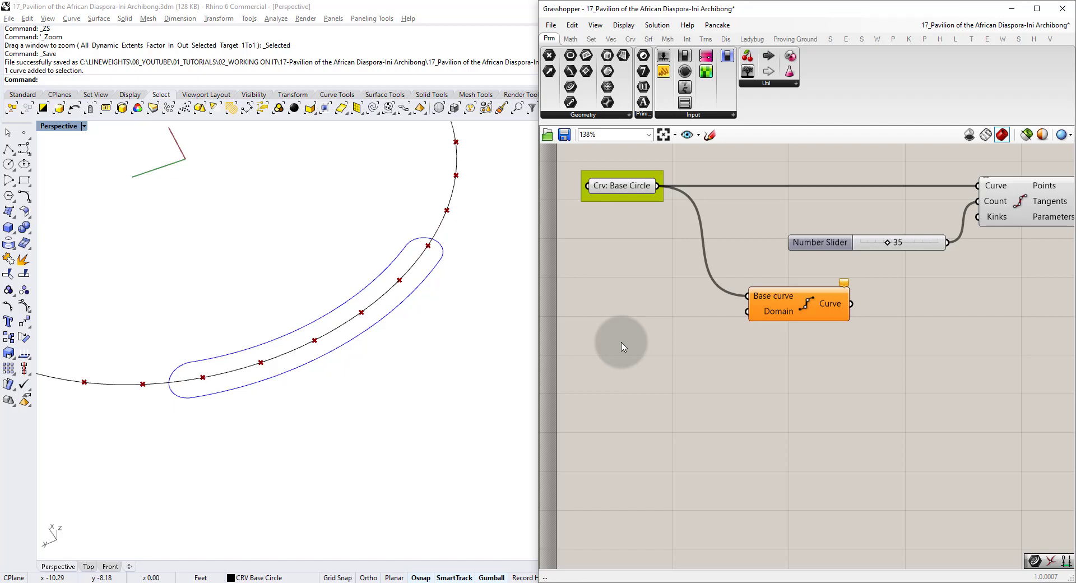
{"action": "double_click", "coordinate": [623, 345]}
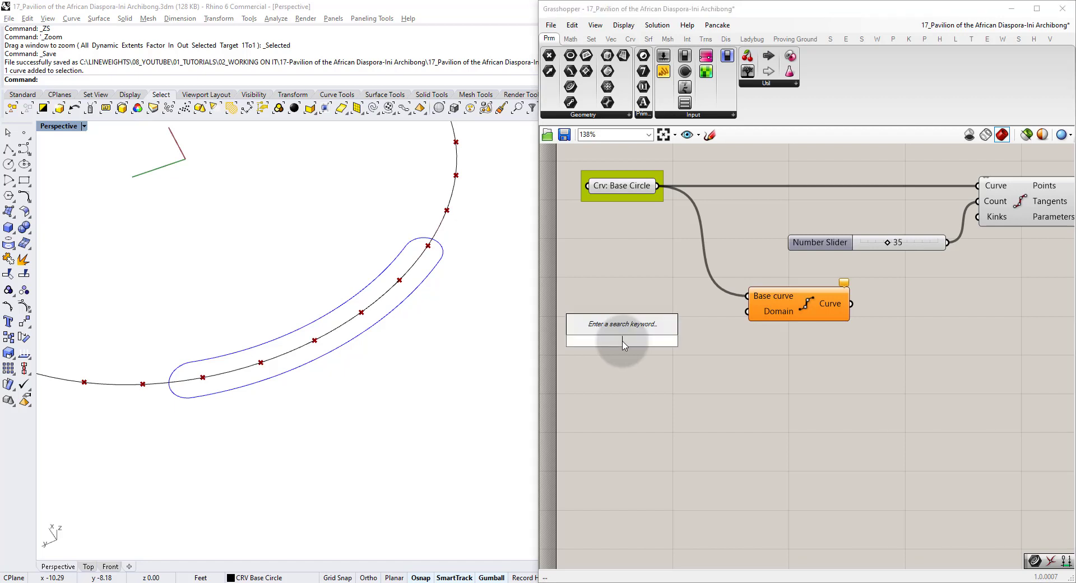
{"action": "type", "text": "construct domain"}
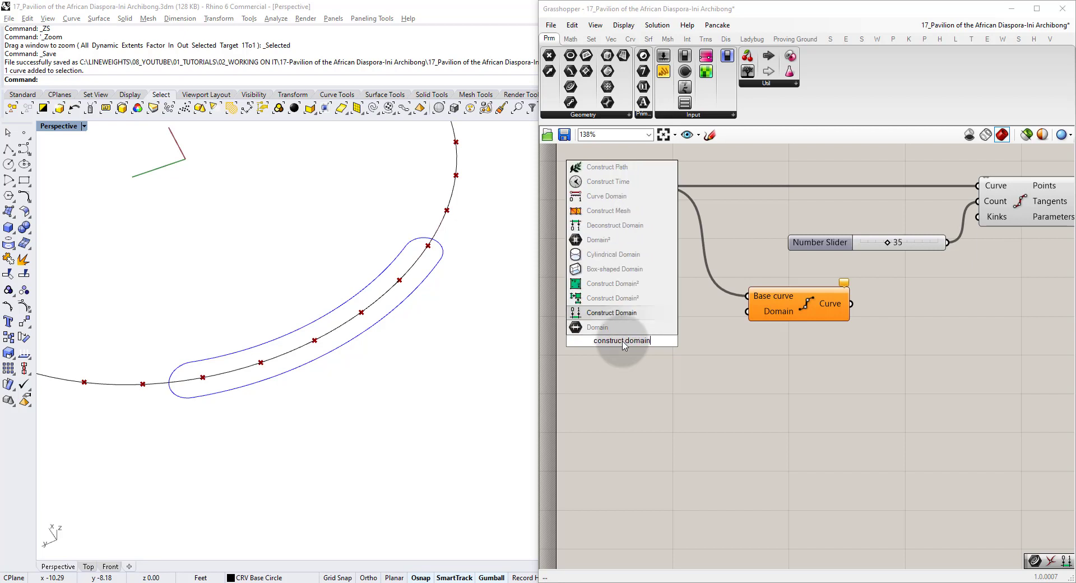
{"action": "key", "text": "Return"}
{"action": "left_click_drag", "start_coordinate": [622, 340], "coordinate": [651, 308]}
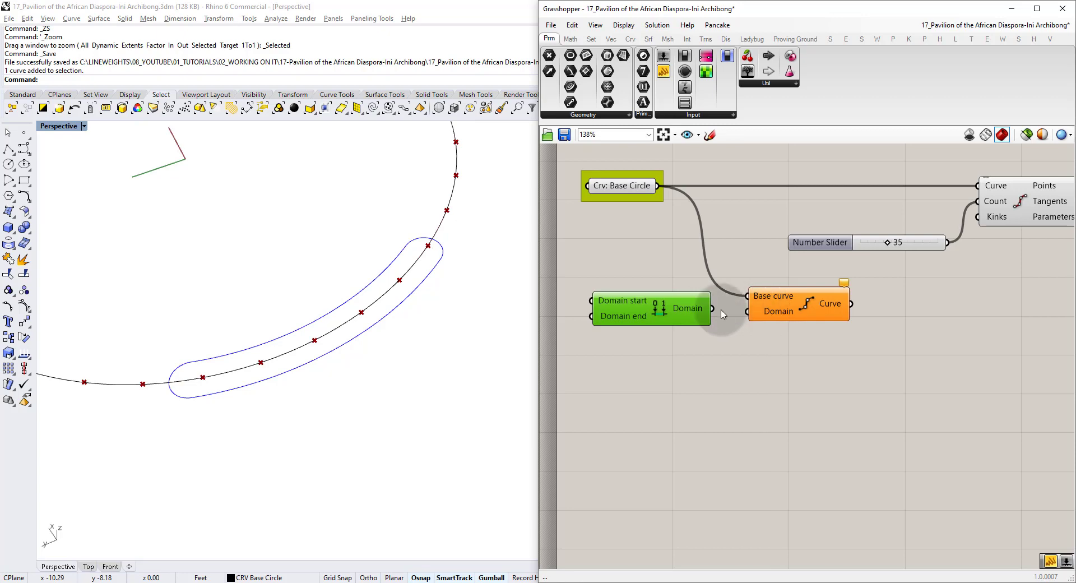
{"action": "left_click_drag", "start_coordinate": [740, 311], "coordinate": [747, 311]}
{"action": "left_click", "coordinate": [776, 352]}
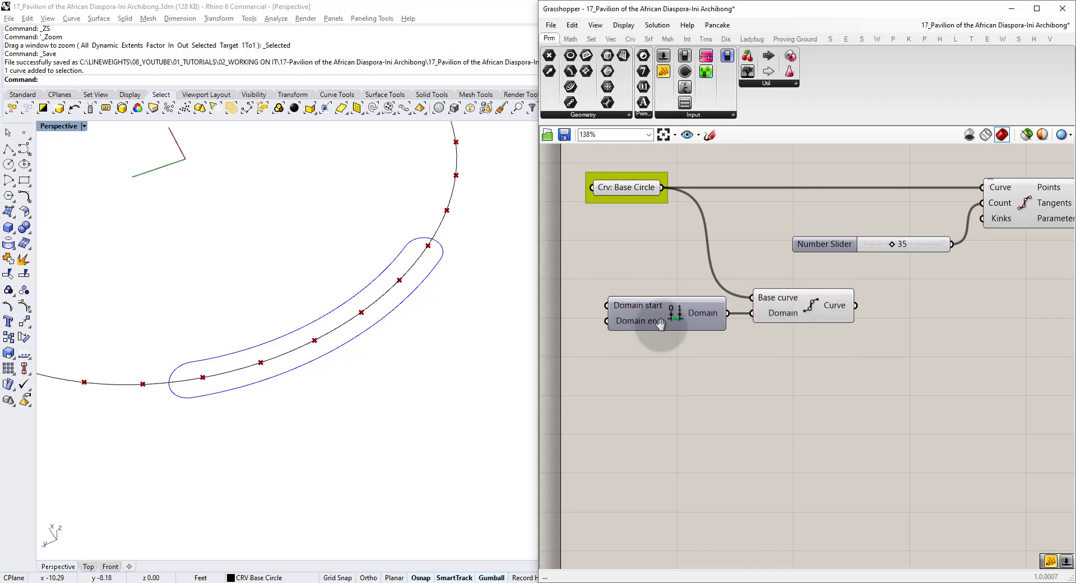
Move Divide Curve with its slider farther from the Base Circle parameter, and shift Construct Domain and Sub Curve into the freed space.
{"action": "right_click_drag", "start_coordinate": [649, 319], "coordinate": [754, 317]}
{"action": "scroll", "coordinate": [793, 283], "scroll_direction": "down", "scroll_amount": 5}
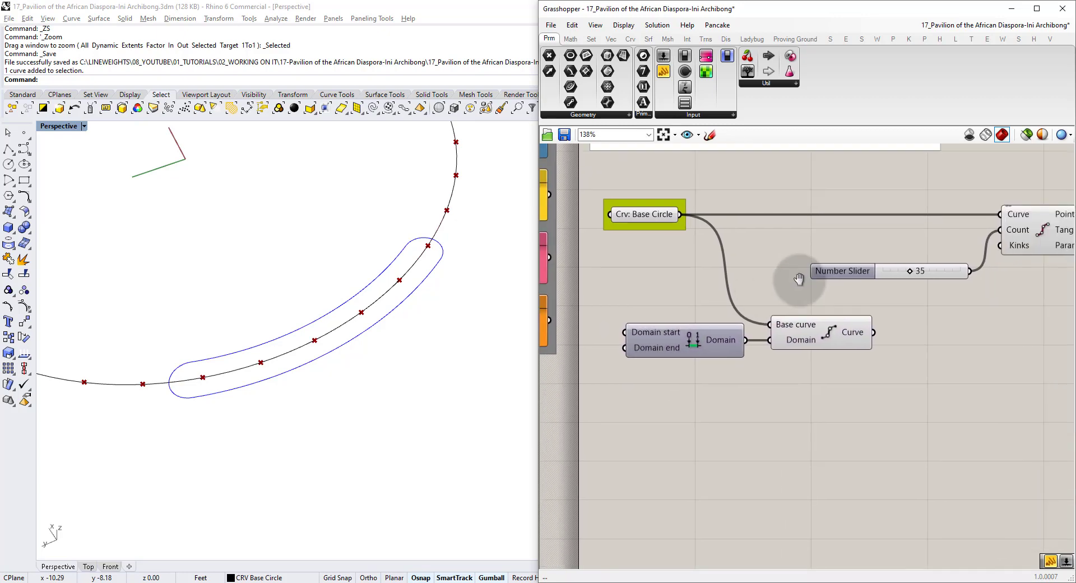
{"action": "left_click_drag", "start_coordinate": [857, 326], "coordinate": [738, 276]}
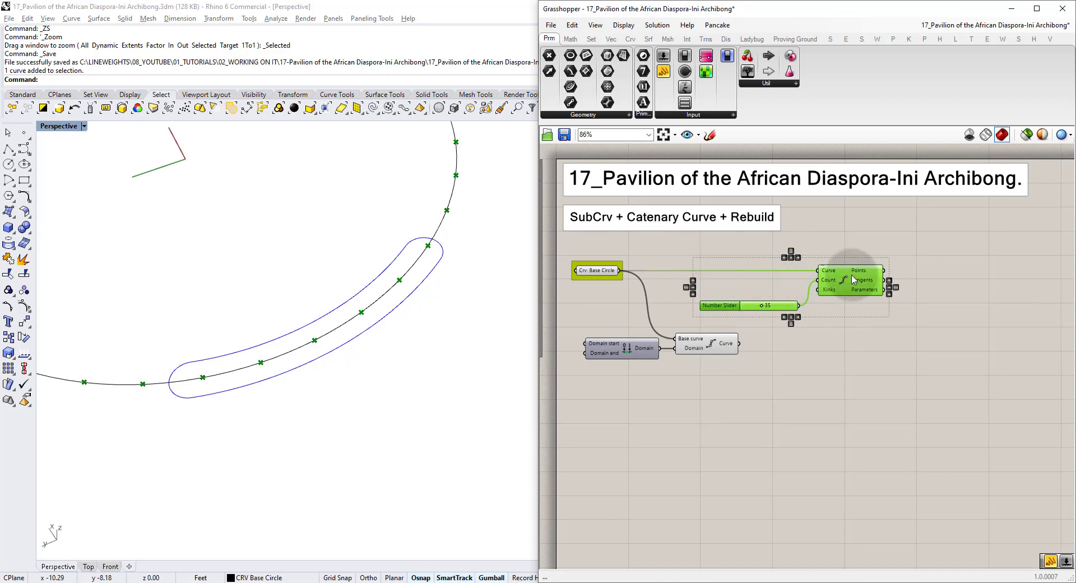
{"action": "left_click_drag", "start_coordinate": [852, 276], "coordinate": [1006, 276]}
{"action": "left_click", "coordinate": [650, 350]}
{"action": "left_click_drag", "start_coordinate": [713, 386], "coordinate": [572, 275]}
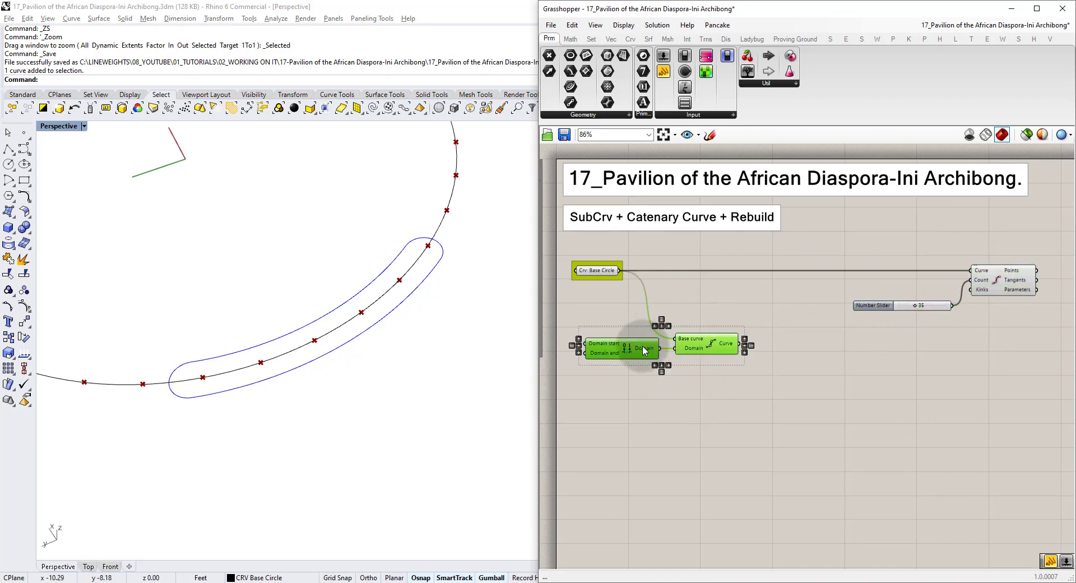
{"action": "left_click_drag", "start_coordinate": [622, 348], "coordinate": [684, 330]}
Widen the Grasshopper window and fit the whole base circle into the narrowed Rhino viewport.
{"action": "left_click_drag", "start_coordinate": [534, 335], "coordinate": [398, 335]}
{"action": "scroll", "coordinate": [316, 336], "scroll_direction": "down", "scroll_amount": 2}
{"action": "scroll", "coordinate": [314, 335], "scroll_direction": "down", "scroll_amount": 3}
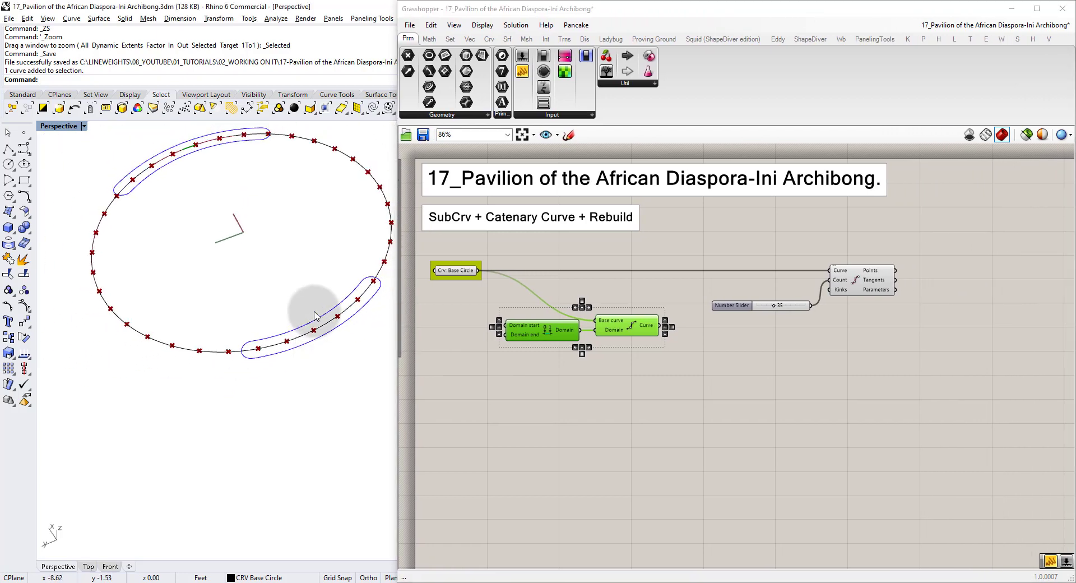
Add a number slider set to 0.25 and connect it to the Domain start input of Construct Domain.
{"action": "left_click", "coordinate": [653, 394]}
{"action": "right_click_drag", "start_coordinate": [593, 360], "coordinate": [699, 382]}
{"action": "scroll", "coordinate": [628, 389], "scroll_direction": "up", "scroll_amount": 3}
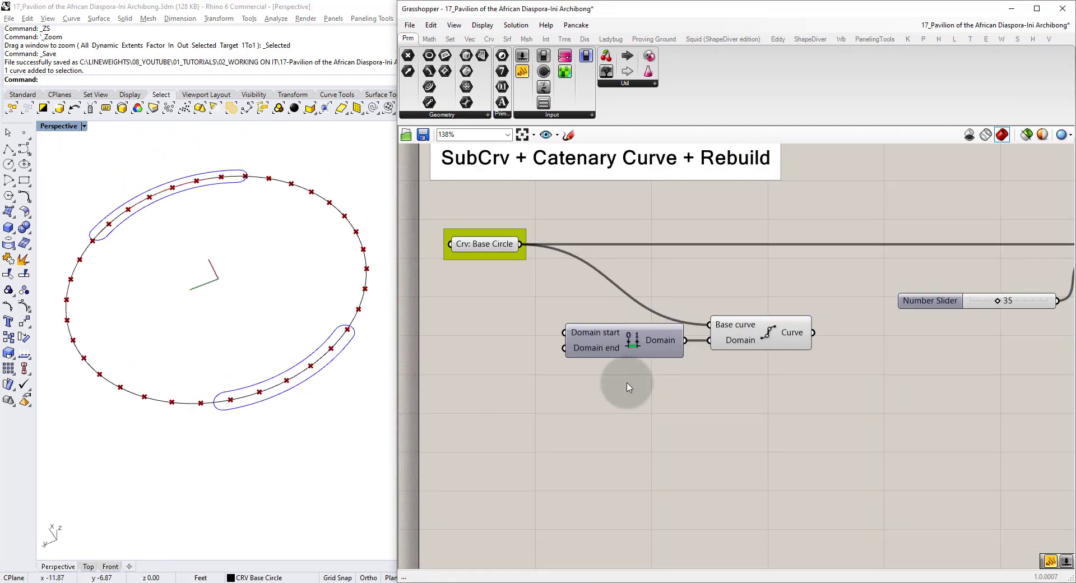
{"action": "double_click", "coordinate": [493, 289]}
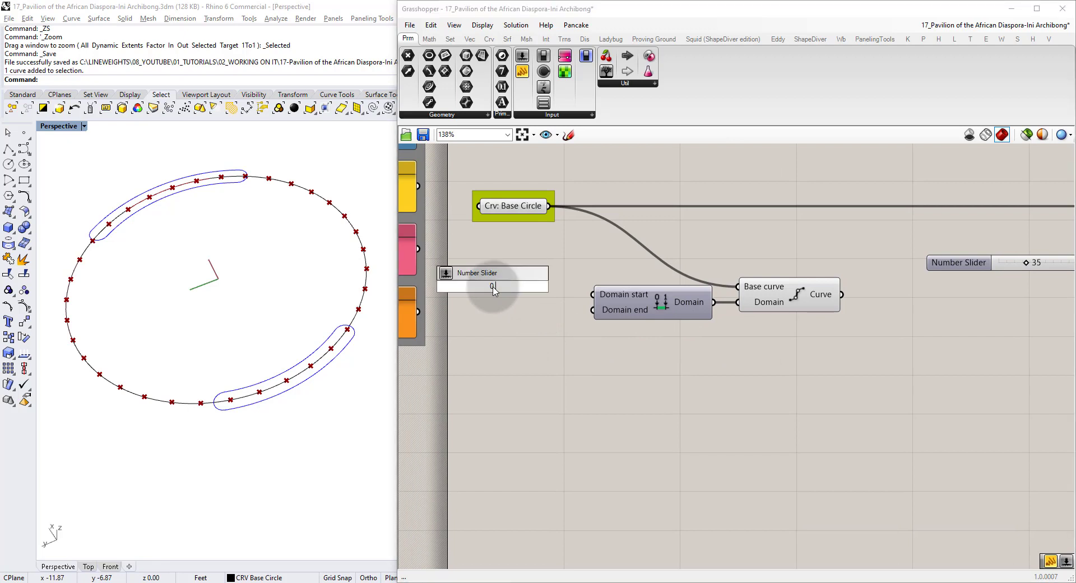
{"action": "type", "text": "0.25"}
{"action": "key", "text": "Return"}
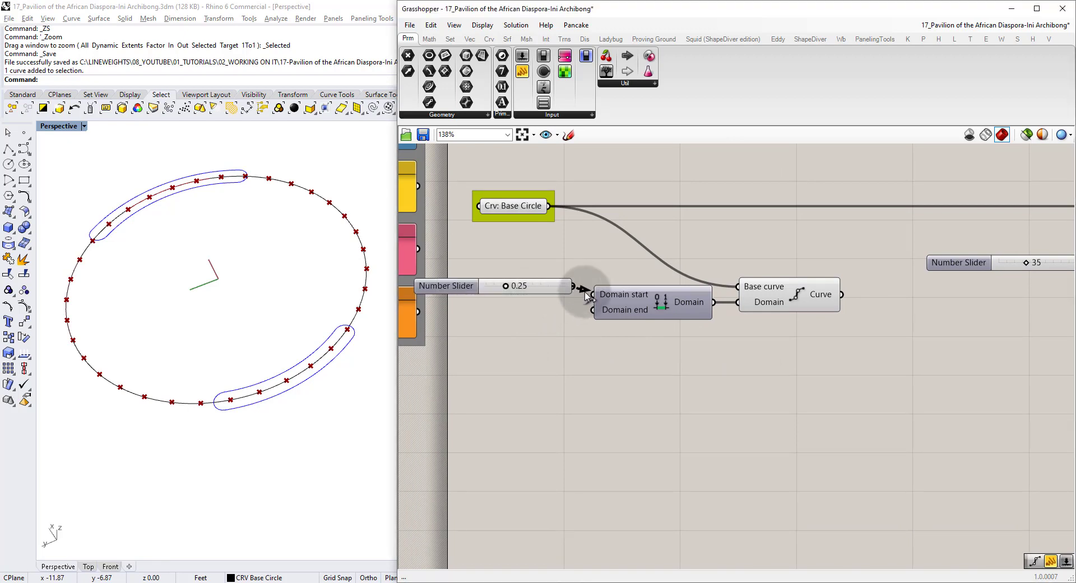
Add a number slider set to 0.50 and connect it to the Domain end input of Construct Domain.
{"action": "double_click", "coordinate": [504, 322]}
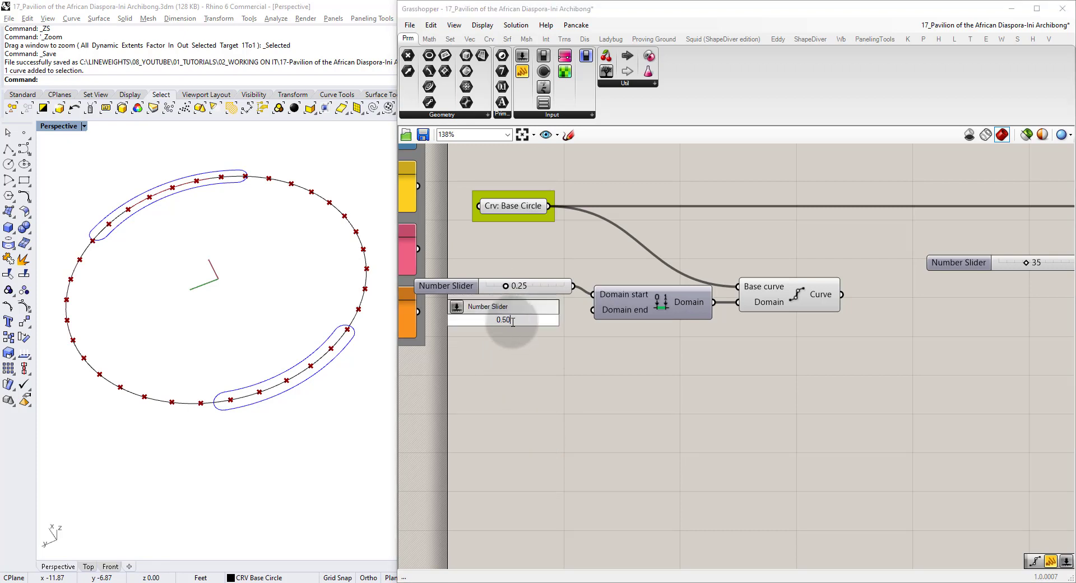
{"action": "type", "text": "0.50"}
{"action": "key", "text": "Return"}
{"action": "left_click_drag", "start_coordinate": [568, 320], "coordinate": [594, 311]}
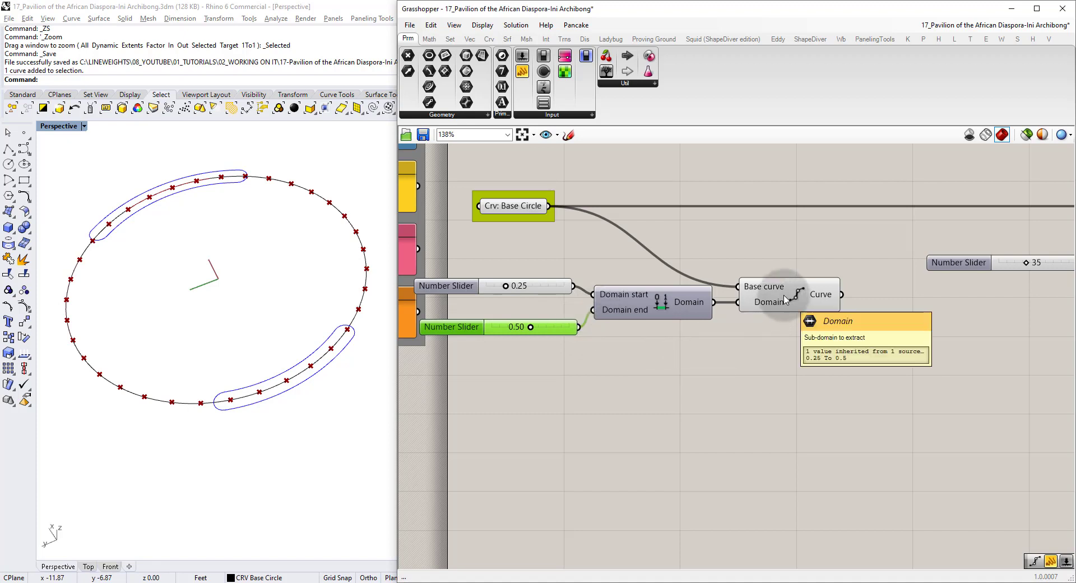
Add a red curve preview component and connect the Curve output of Sub Curve to its Curves input.
{"action": "left_click", "coordinate": [785, 299]}
{"action": "left_click", "coordinate": [829, 354]}
{"action": "right_click_drag", "start_coordinate": [864, 342], "coordinate": [830, 322]}
{"action": "double_click", "coordinate": [831, 321]}
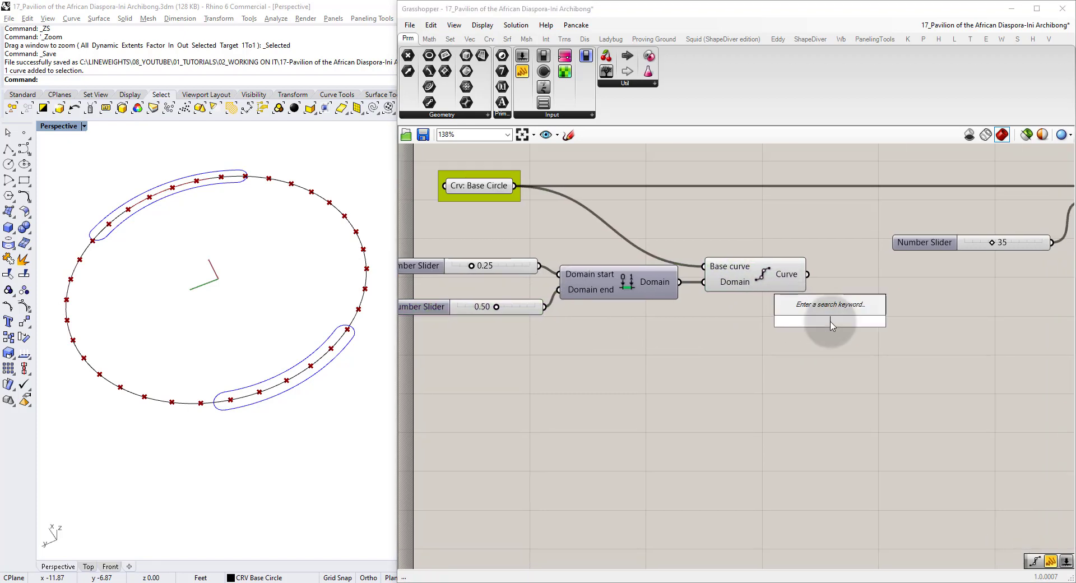
{"action": "type", "text": "red"}
{"action": "left_click", "coordinate": [811, 263]}
{"action": "left_click_drag", "start_coordinate": [807, 274], "coordinate": [804, 322]}
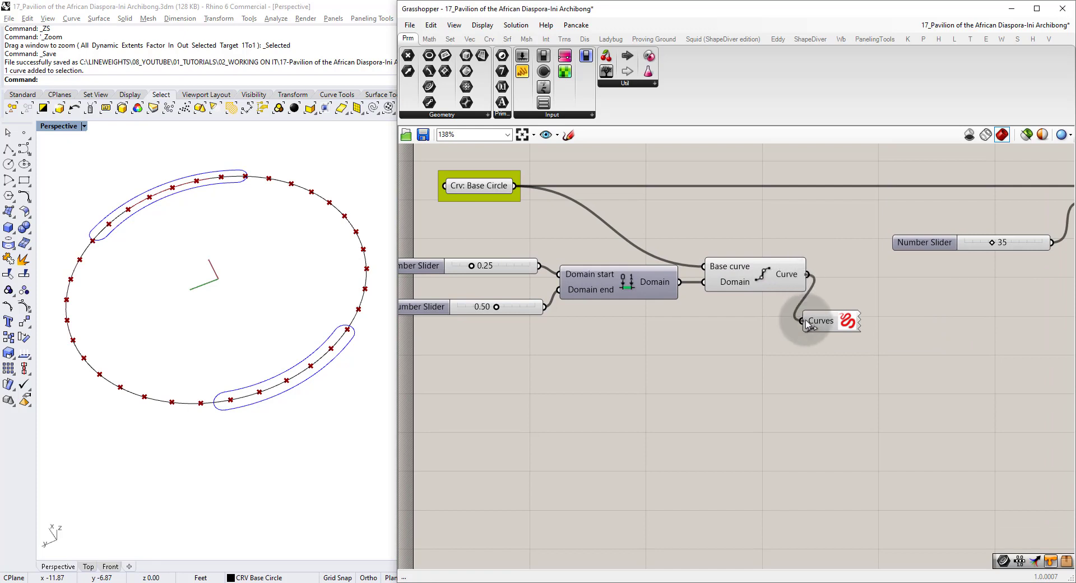
Examine the red-highlighted sub curve on the base circle in the viewport and delete the red curve preview component.
{"action": "scroll", "coordinate": [172, 191], "scroll_direction": "up", "scroll_amount": 15}
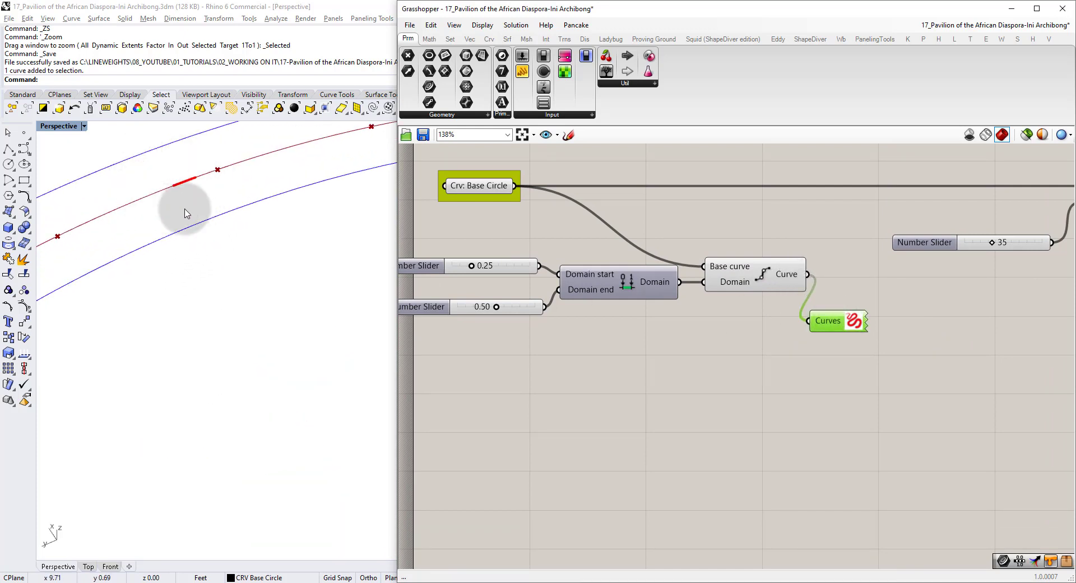
{"action": "scroll", "coordinate": [187, 183], "scroll_direction": "up", "scroll_amount": 2}
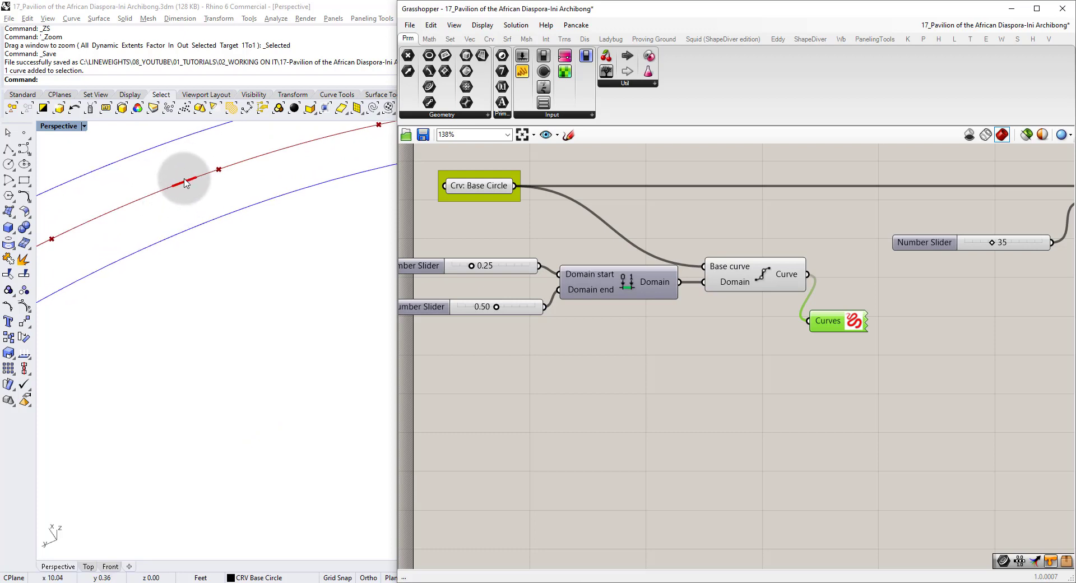
{"action": "scroll", "coordinate": [188, 193], "scroll_direction": "down", "scroll_amount": 5}
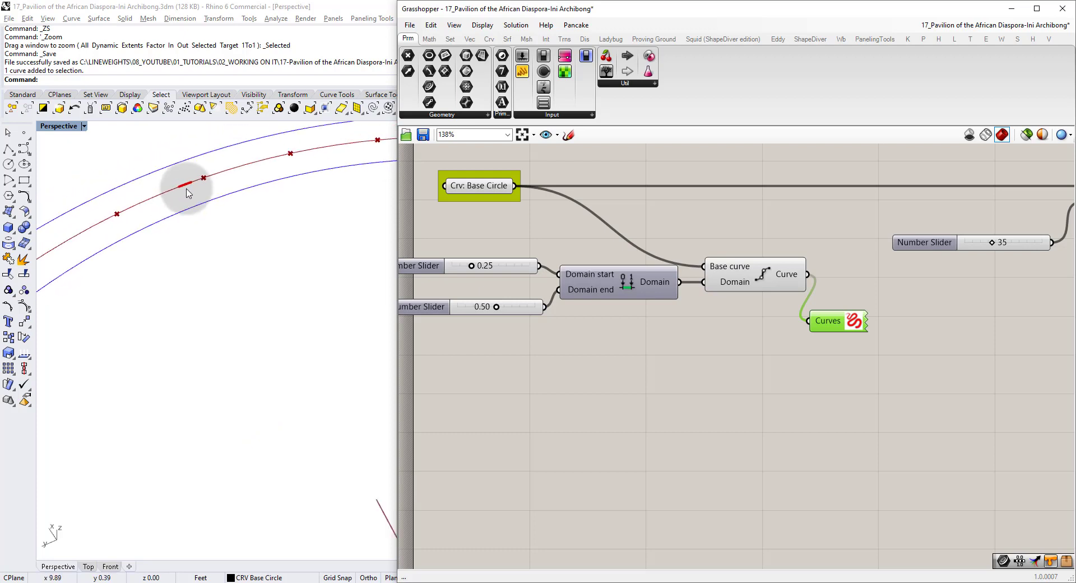
{"action": "left_click_drag", "start_coordinate": [841, 335], "coordinate": [823, 303]}
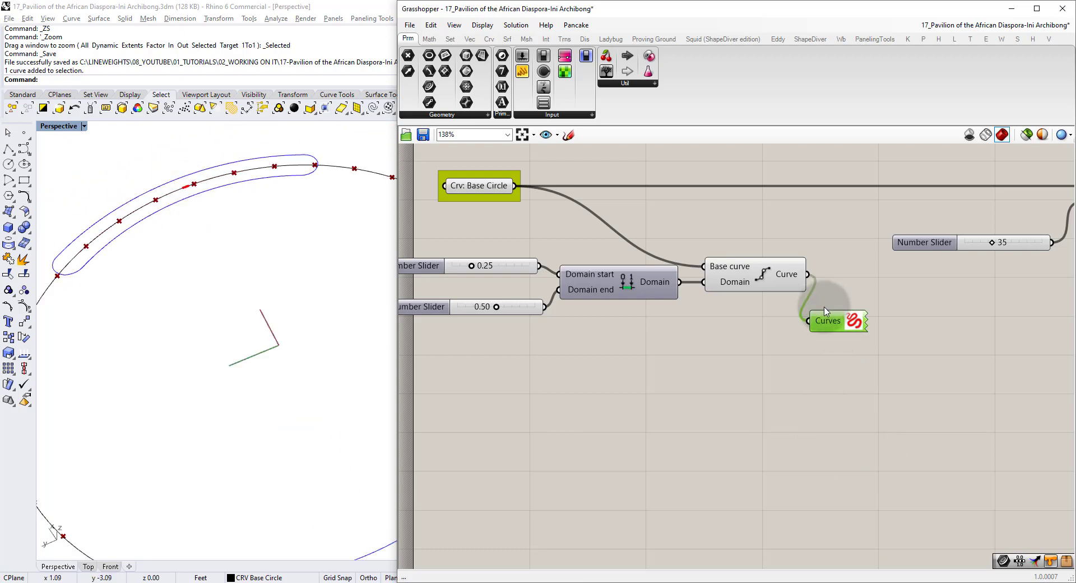
{"action": "key", "text": "Delete"}
Turn off the previews of the Base Circle parameter and Divide Curve, and hide the base circle curve in Rhino.
{"action": "scroll", "coordinate": [594, 247], "scroll_direction": "down", "scroll_amount": 3}
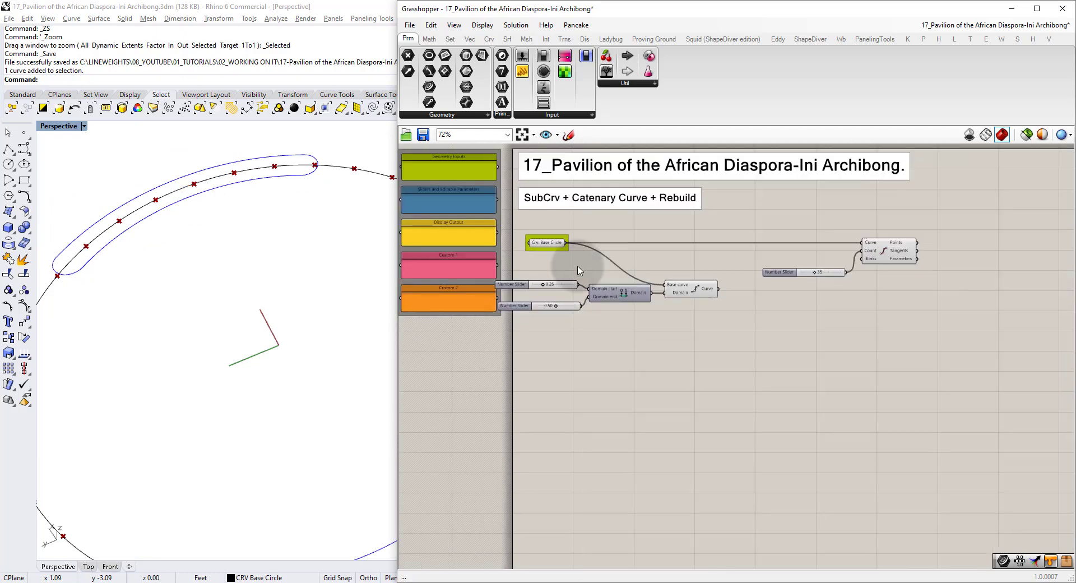
{"action": "left_click", "coordinate": [543, 241]}
{"action": "left_click", "coordinate": [891, 251]}
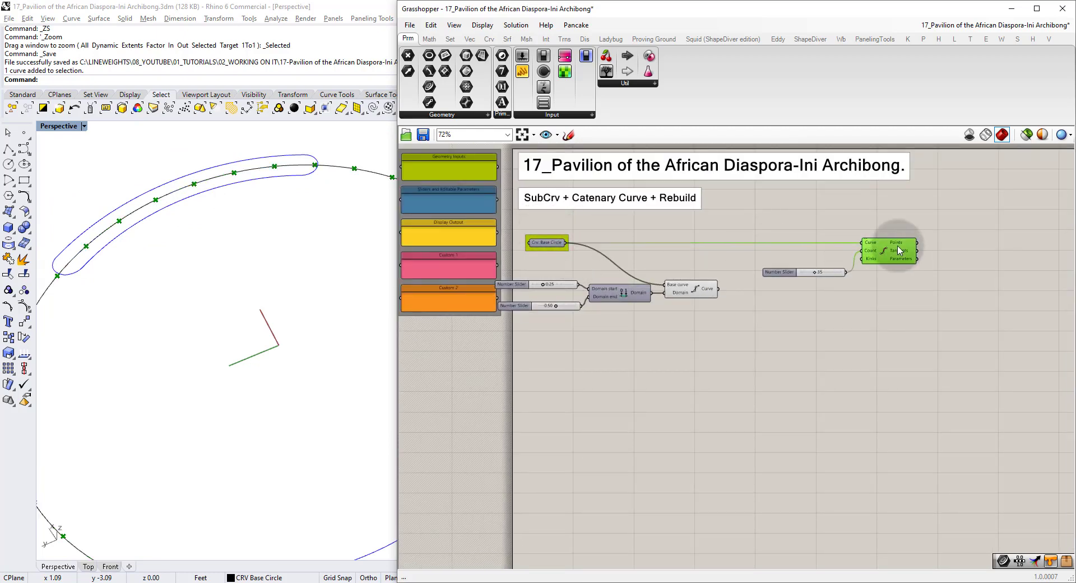
{"action": "scroll", "coordinate": [255, 301], "scroll_direction": "down", "scroll_amount": 6}
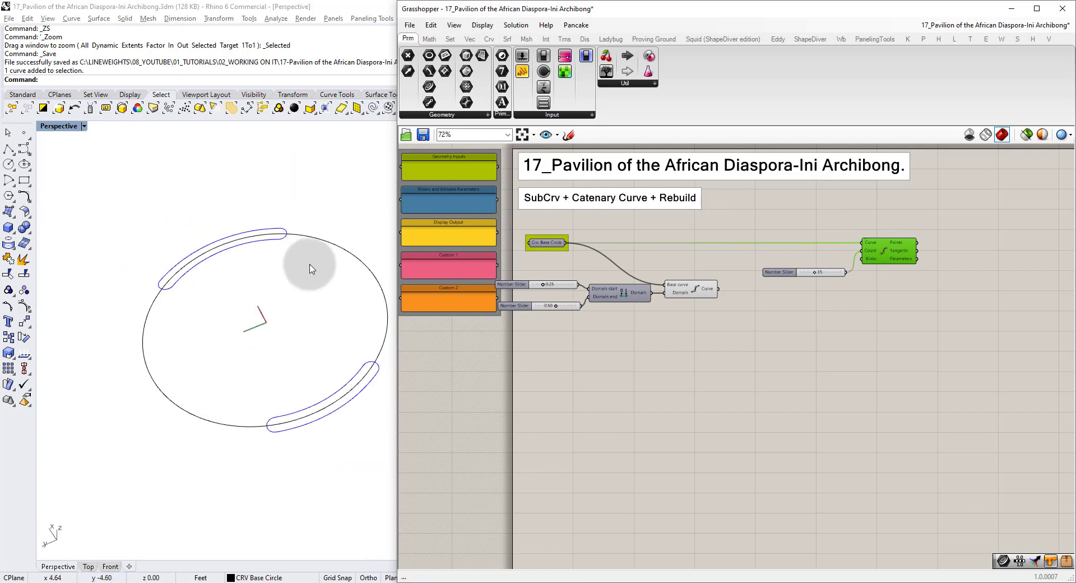
{"action": "left_click", "coordinate": [333, 246]}
{"action": "key", "text": "ctrl+h"}
Check the sub curve segment inside the seating outline and reparameterize the Base curve input of Sub Curve.
{"action": "scroll", "coordinate": [360, 184], "scroll_direction": "up", "scroll_amount": 10}
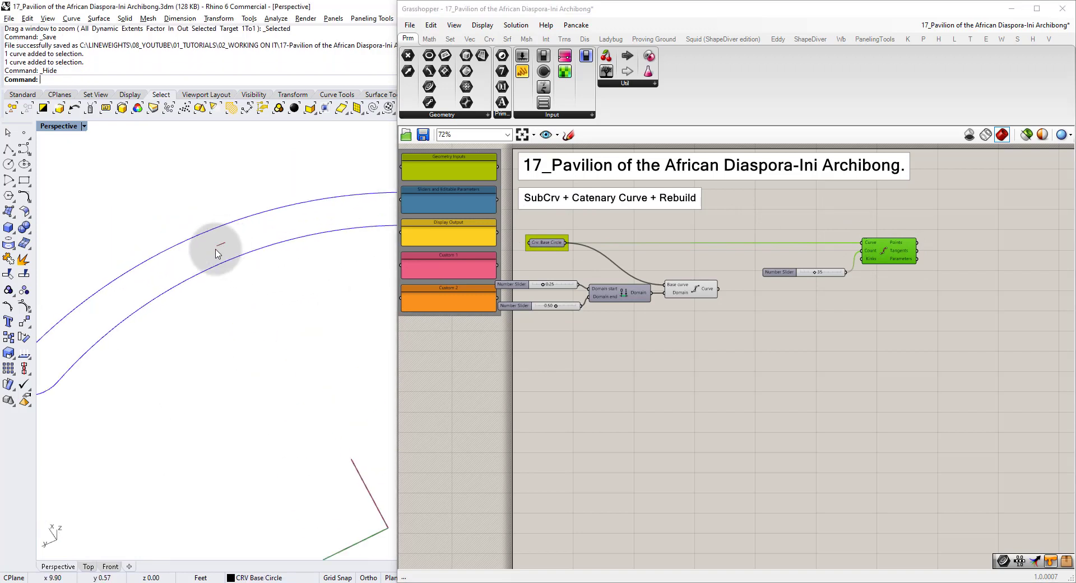
{"action": "scroll", "coordinate": [218, 254], "scroll_direction": "up", "scroll_amount": 2}
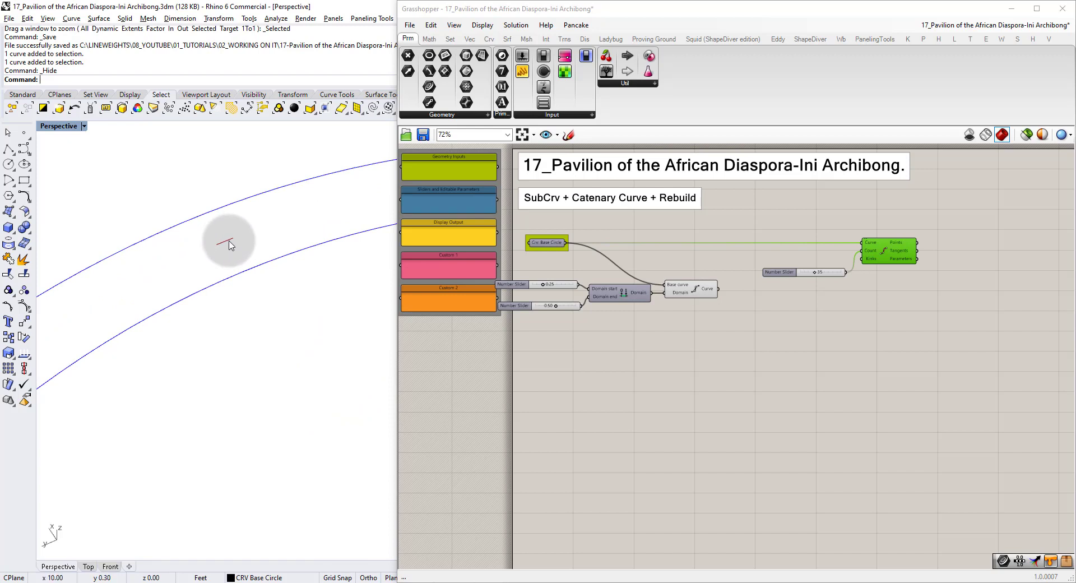
{"action": "scroll", "coordinate": [229, 244], "scroll_direction": "down", "scroll_amount": 6}
{"action": "right_click_drag", "start_coordinate": [637, 300], "coordinate": [668, 273]}
{"action": "scroll", "coordinate": [677, 294], "scroll_direction": "up", "scroll_amount": 5}
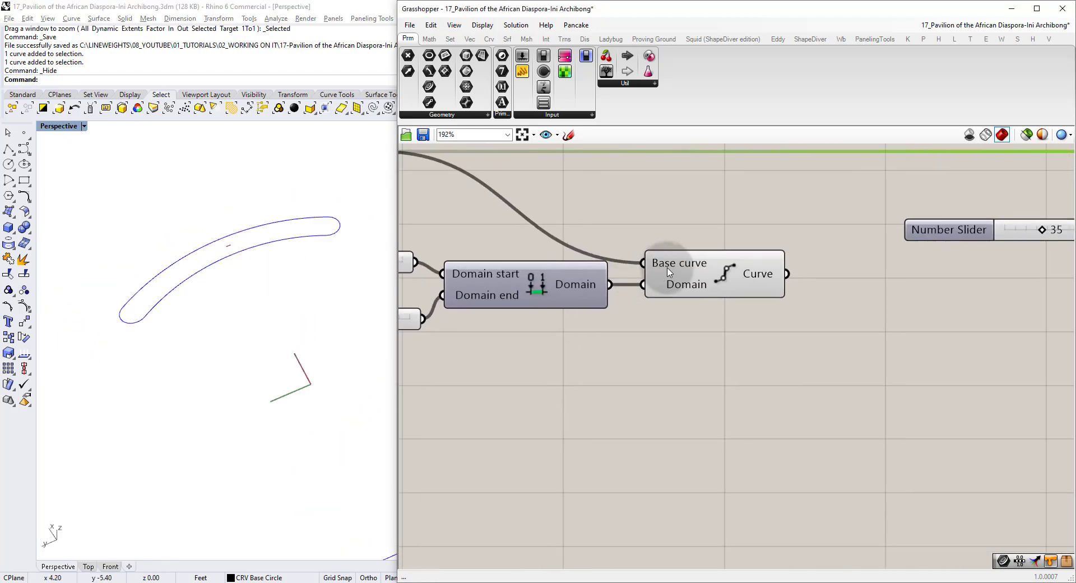
{"action": "mouse_move", "coordinate": [668, 273]}
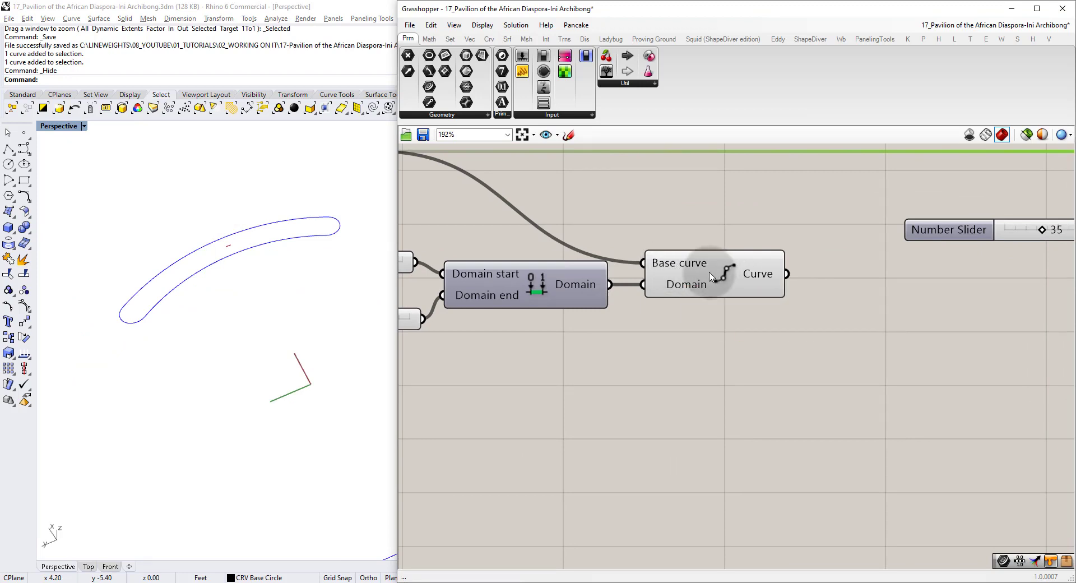
{"action": "right_click", "coordinate": [689, 268]}
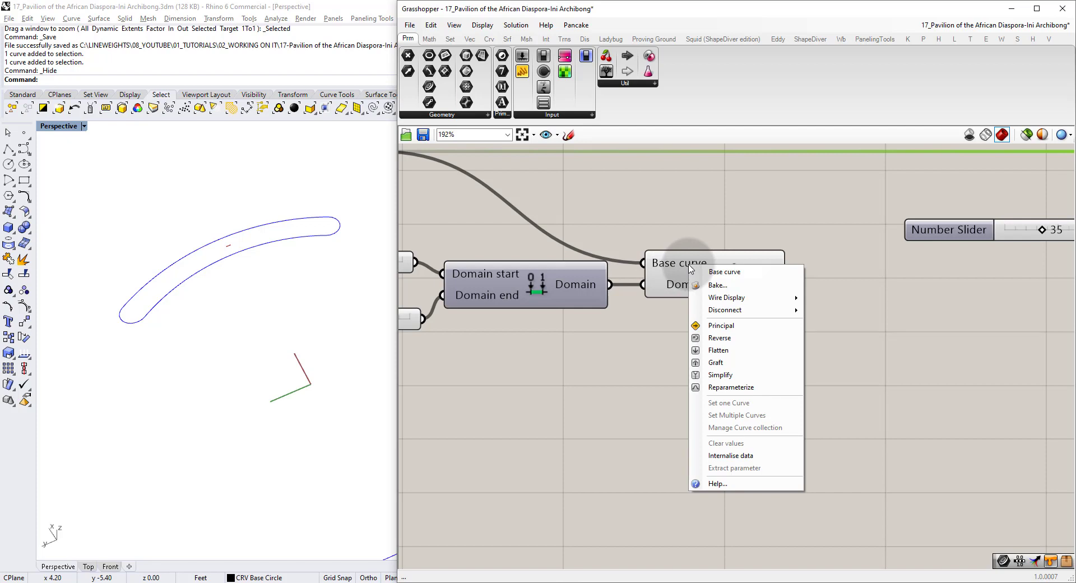
{"action": "left_click", "coordinate": [739, 391]}
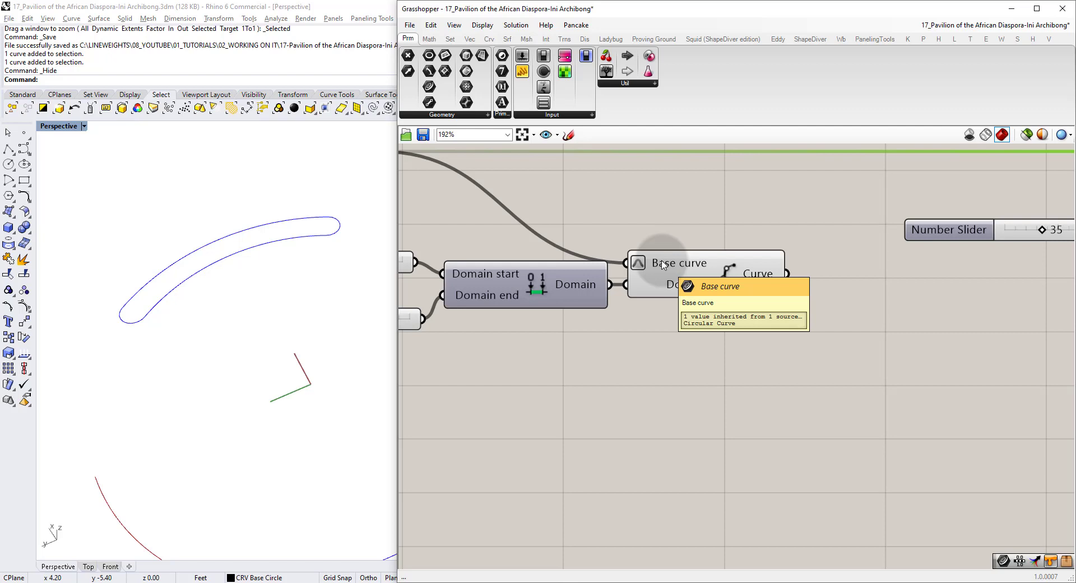
{"action": "right_click_drag", "start_coordinate": [482, 287], "coordinate": [729, 278]}
{"action": "scroll", "coordinate": [184, 346], "scroll_direction": "down", "scroll_amount": 1}
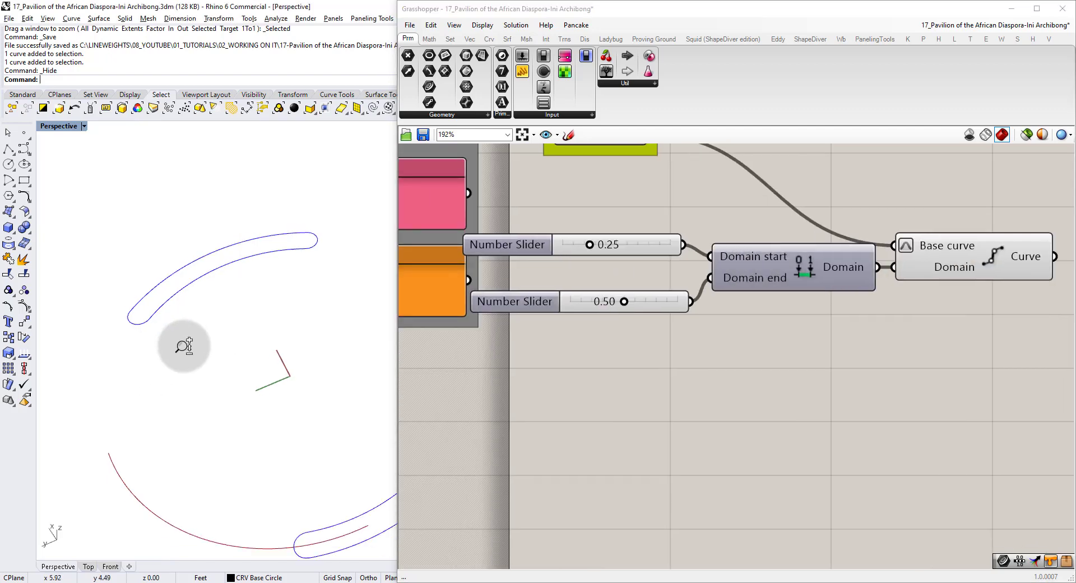
Set the domain start to 0.00 and check where the sub curve begins within the seating outline.
{"action": "scroll", "coordinate": [184, 346], "scroll_direction": "down", "scroll_amount": 3}
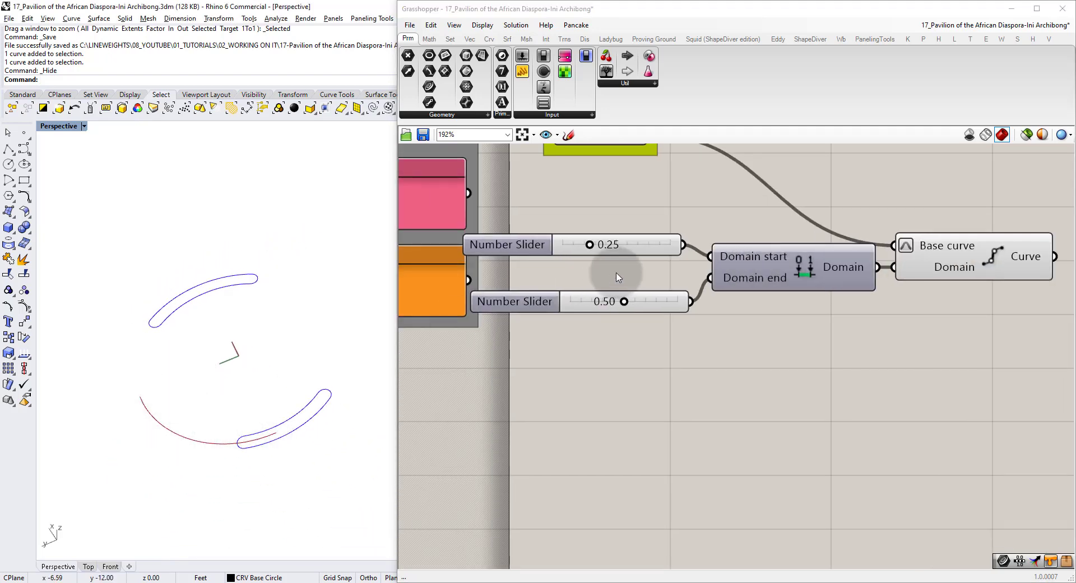
{"action": "scroll", "coordinate": [589, 247], "scroll_direction": "up", "scroll_amount": 1}
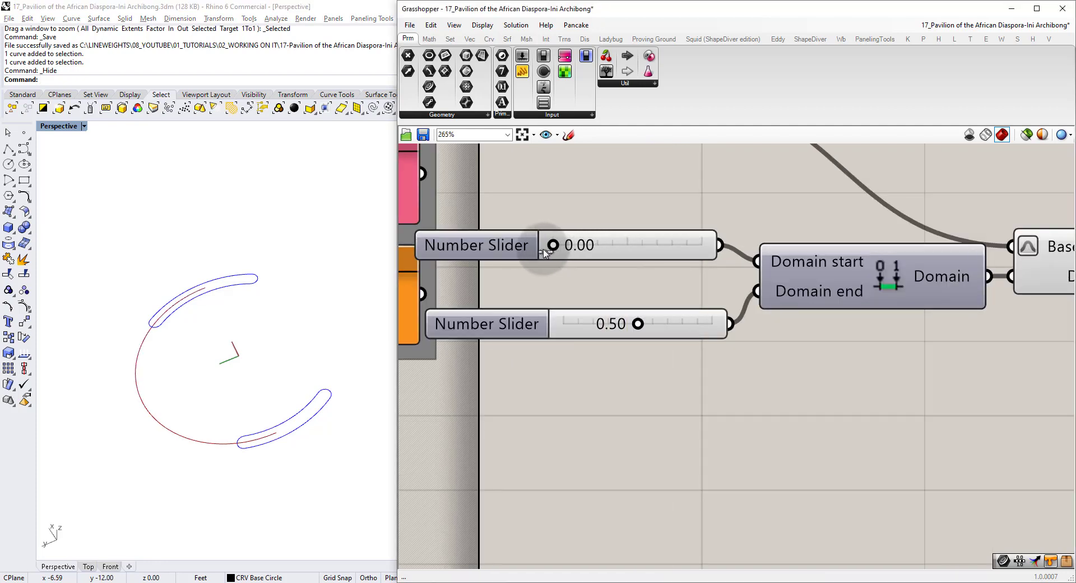
{"action": "scroll", "coordinate": [206, 292], "scroll_direction": "up", "scroll_amount": 3}
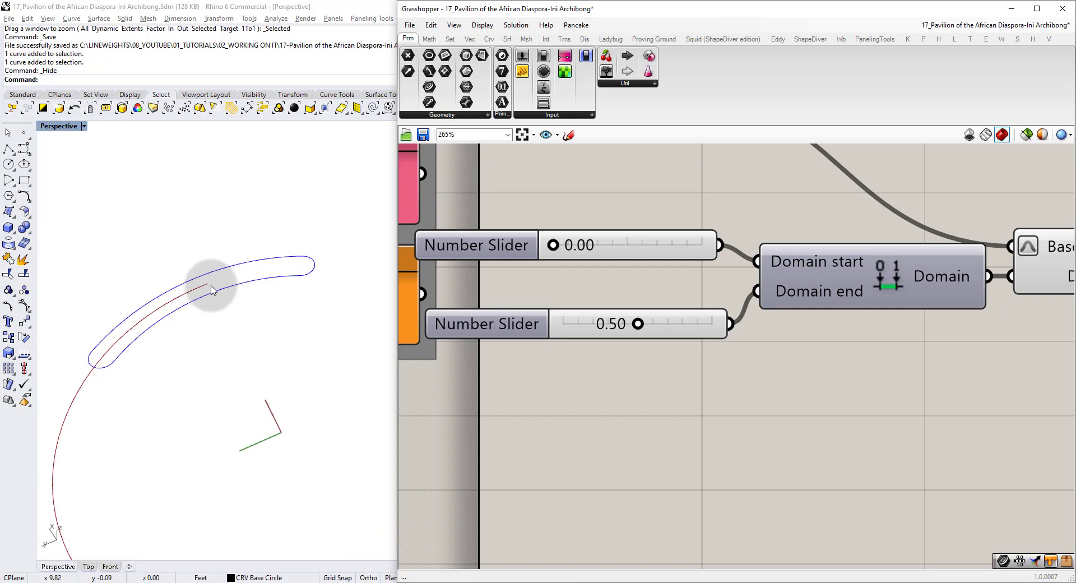
{"action": "scroll", "coordinate": [211, 290], "scroll_direction": "down", "scroll_amount": 3}
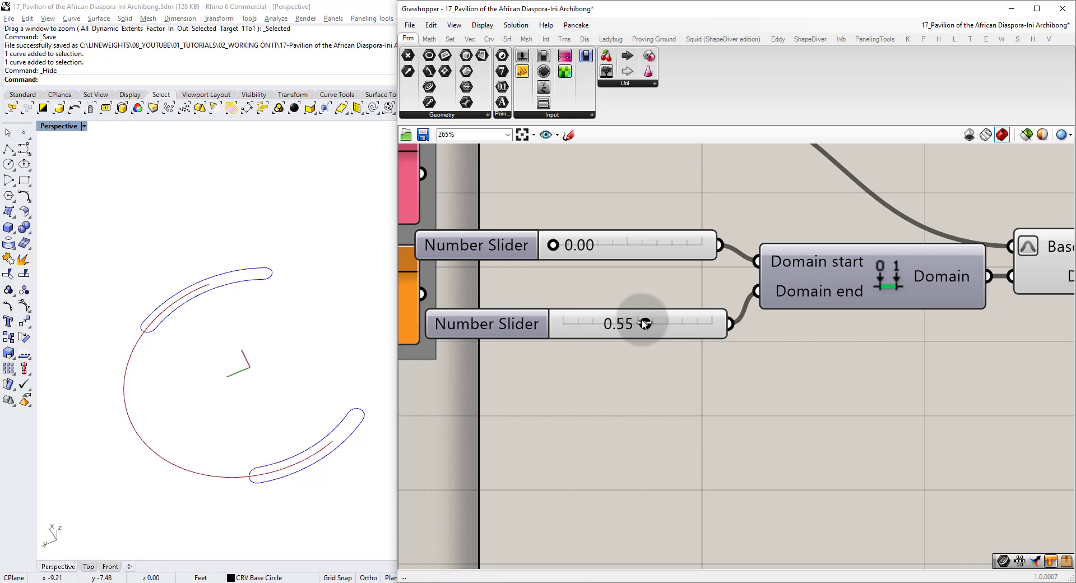
Set the domain start to 0.43 and the domain end to 0.62 so the sub curve spans the nearer seating outline.
{"action": "left_click_drag", "start_coordinate": [683, 323], "coordinate": [593, 325]}
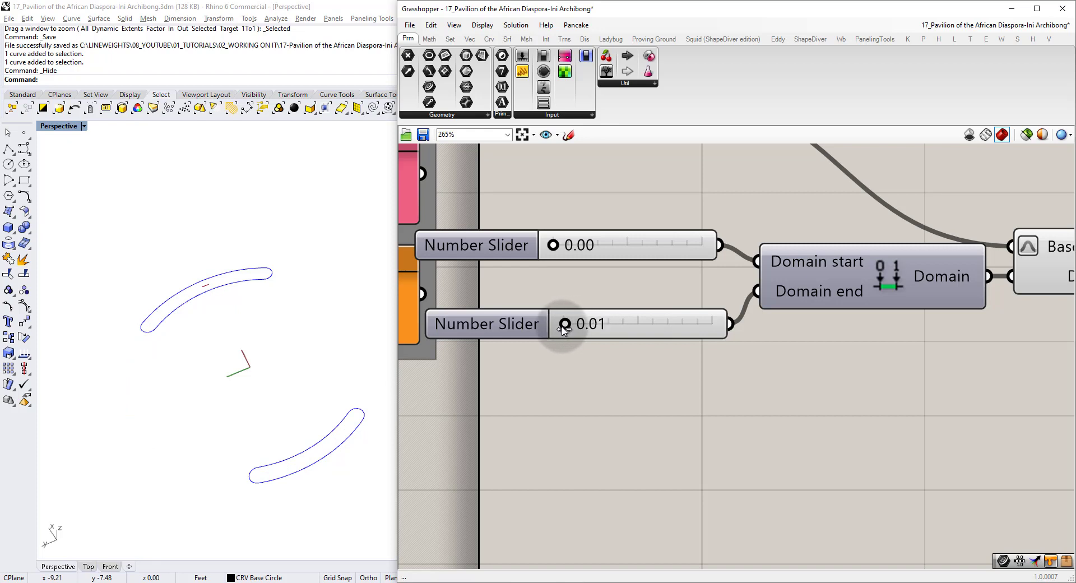
{"action": "left_click_drag", "start_coordinate": [593, 326], "coordinate": [646, 324]}
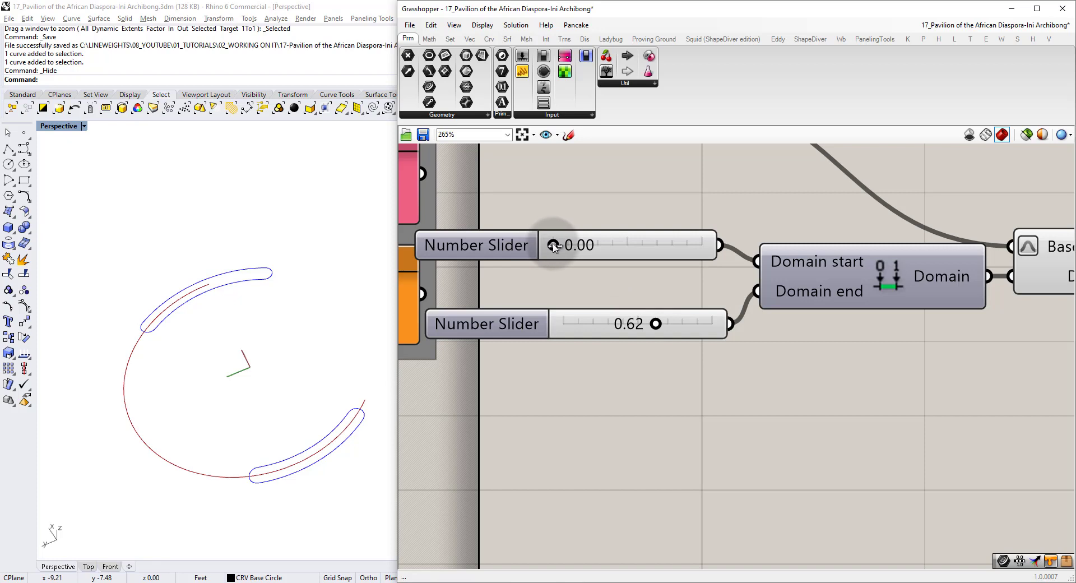
{"action": "left_click_drag", "start_coordinate": [553, 245], "coordinate": [617, 250]}
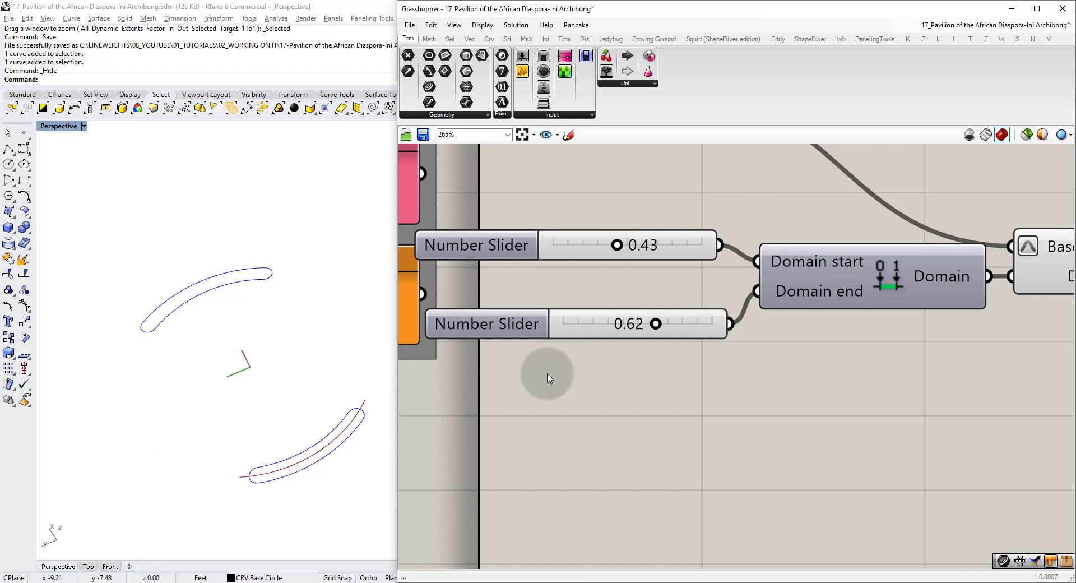
{"action": "right_click_drag", "start_coordinate": [258, 414], "coordinate": [295, 445]}
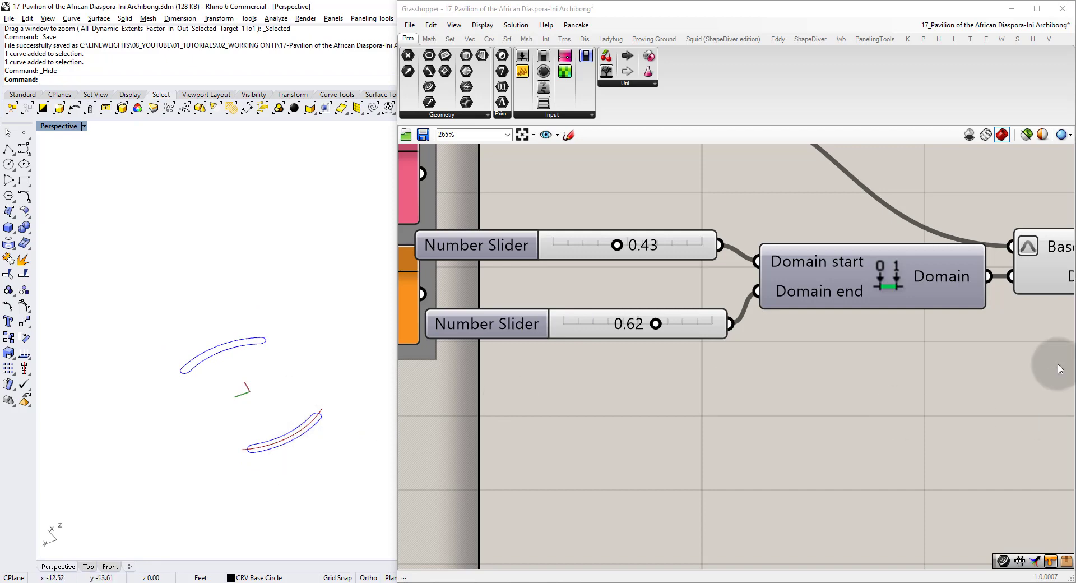
Connect Sub Curve's Curve output to Divide Curve, with the count slider placed nearby, and turn on the Divide Curve preview.
{"action": "right_click_drag", "start_coordinate": [1049, 360], "coordinate": [747, 338]}
{"action": "scroll", "coordinate": [747, 339], "scroll_direction": "down", "scroll_amount": 4}
{"action": "left_click", "coordinate": [666, 342]}
{"action": "left_click_drag", "start_coordinate": [667, 341], "coordinate": [991, 342]}
{"action": "left_click_drag", "start_coordinate": [816, 302], "coordinate": [813, 373]}
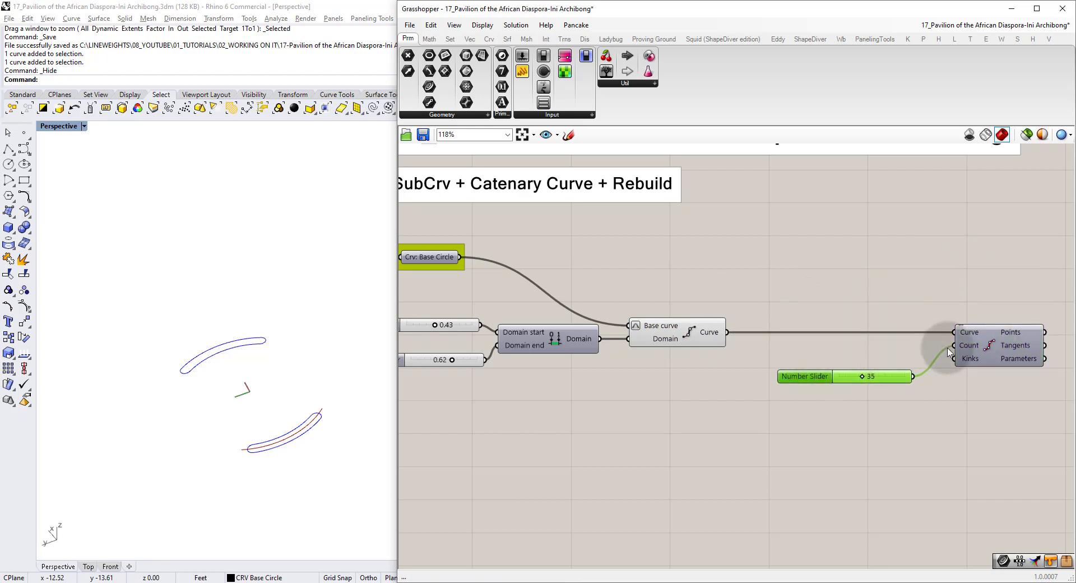
{"action": "left_click", "coordinate": [1002, 339]}
{"action": "key", "text": "ctrl+q"}
{"action": "left_click", "coordinate": [964, 282]}
Set the Divide Curve count slider to 14.
{"action": "scroll", "coordinate": [336, 447], "scroll_direction": "up", "scroll_amount": 10}
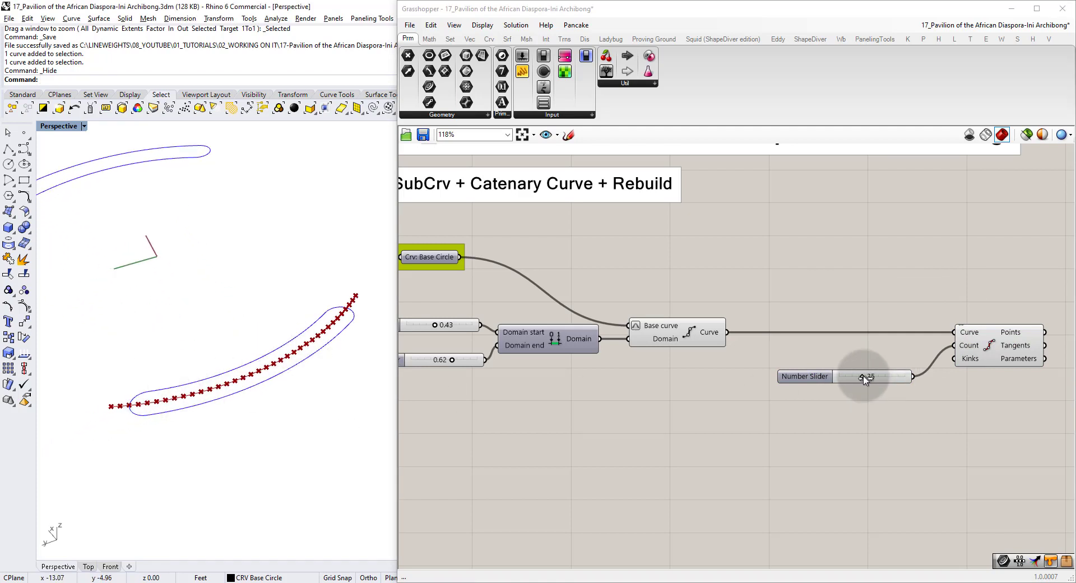
{"action": "scroll", "coordinate": [862, 377], "scroll_direction": "up", "scroll_amount": 3}
{"action": "left_click_drag", "start_coordinate": [859, 375], "coordinate": [831, 380]}
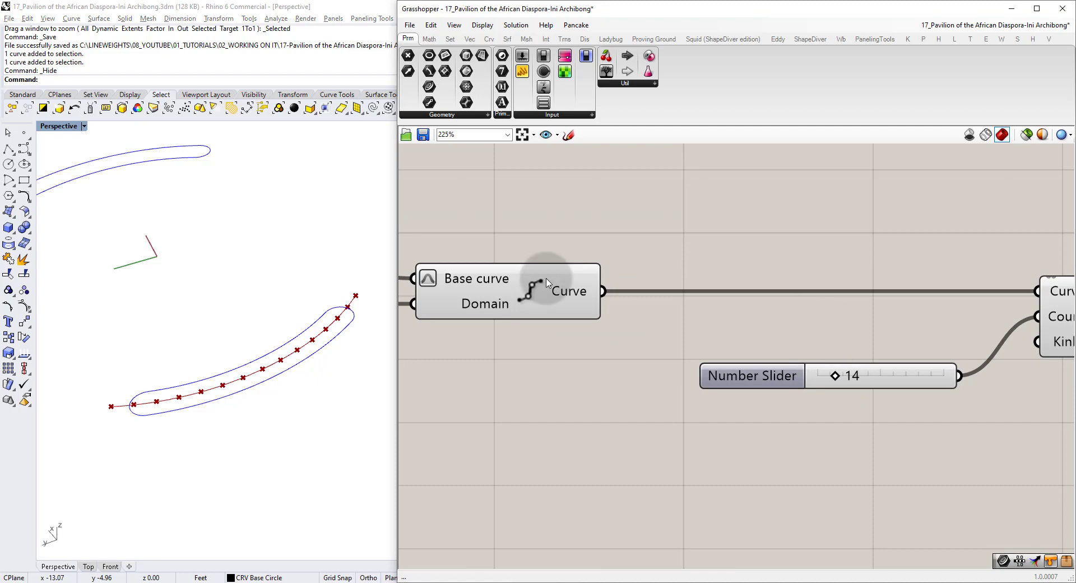
Duplicate the domain sliders, Construct Domain, Sub Curve, Divide Curve and count slider, and place the copy below the original group.
{"action": "scroll", "coordinate": [211, 305], "scroll_direction": "down", "scroll_amount": 5}
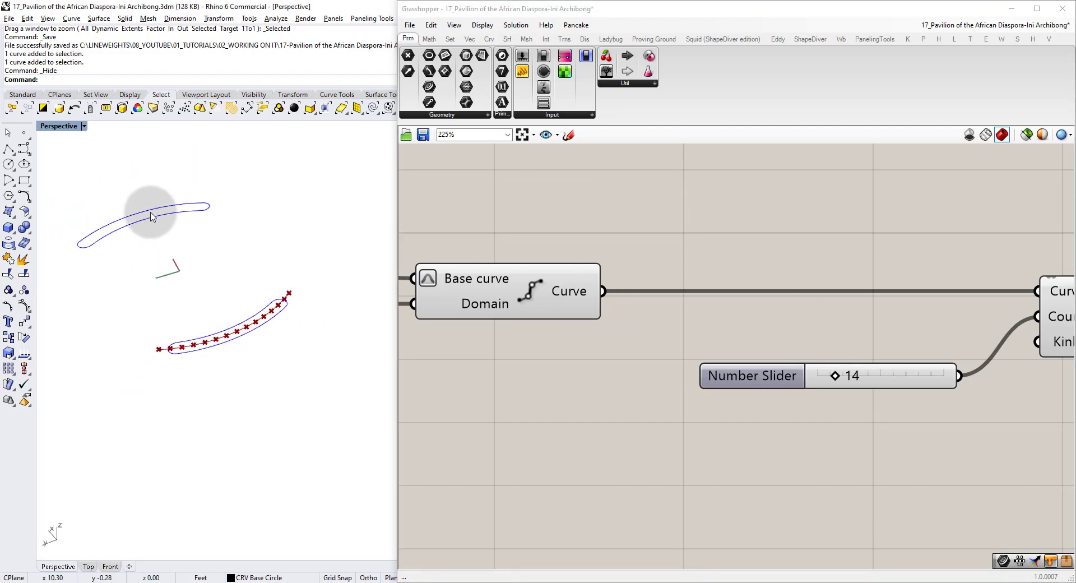
{"action": "scroll", "coordinate": [701, 260], "scroll_direction": "down", "scroll_amount": 4}
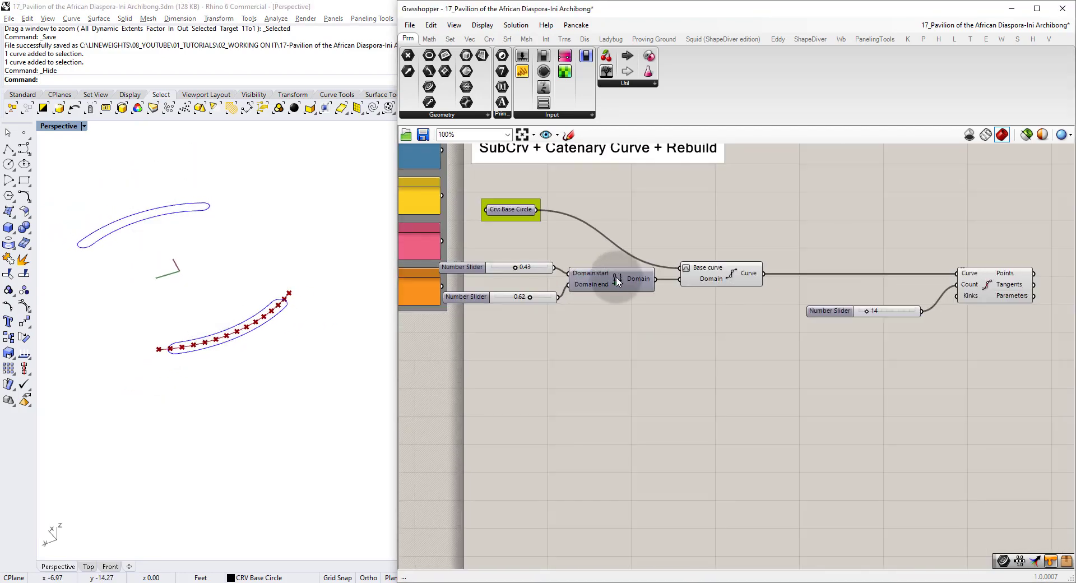
{"action": "right_click_drag", "start_coordinate": [616, 280], "coordinate": [645, 270]}
{"action": "left_click_drag", "start_coordinate": [1042, 344], "coordinate": [481, 208]}
{"action": "right_click_drag", "start_coordinate": [698, 259], "coordinate": [653, 261]}
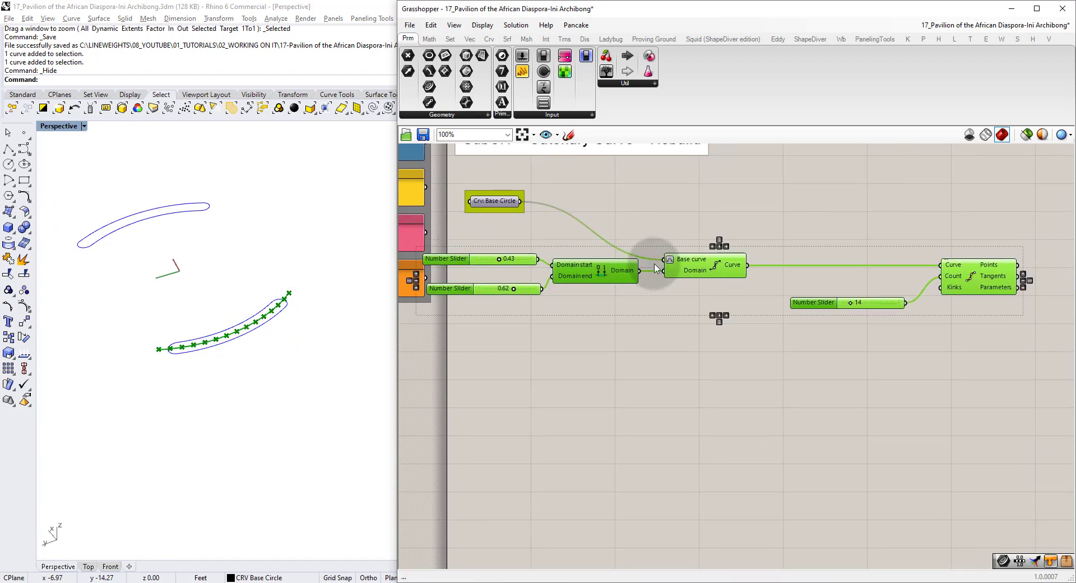
{"action": "key", "text": "ctrl+c"}
{"action": "key", "text": "ctrl+v"}
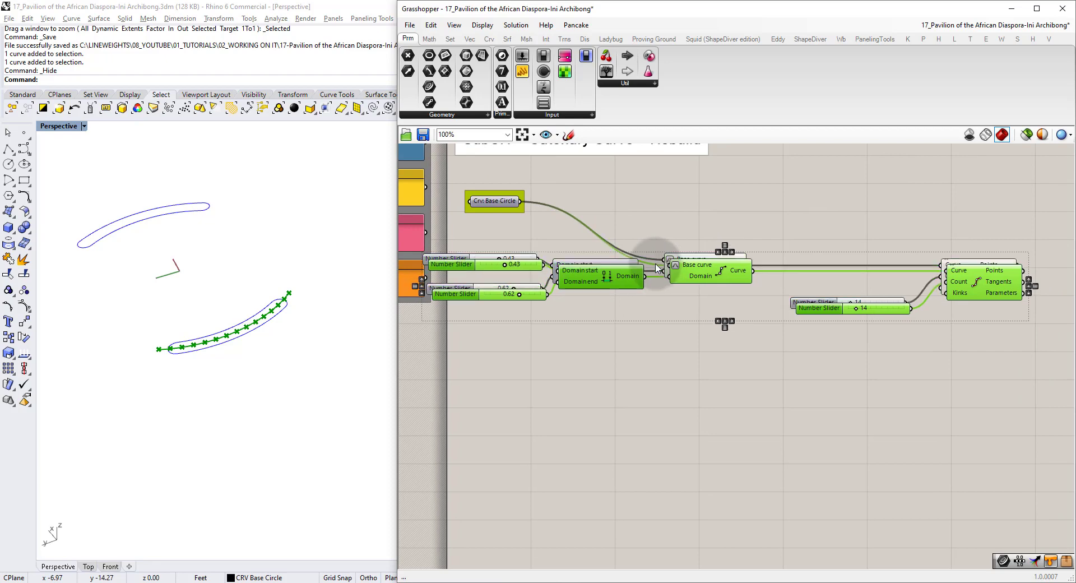
{"action": "left_click_drag", "start_coordinate": [700, 273], "coordinate": [700, 362]}
{"action": "left_click", "coordinate": [696, 305]}
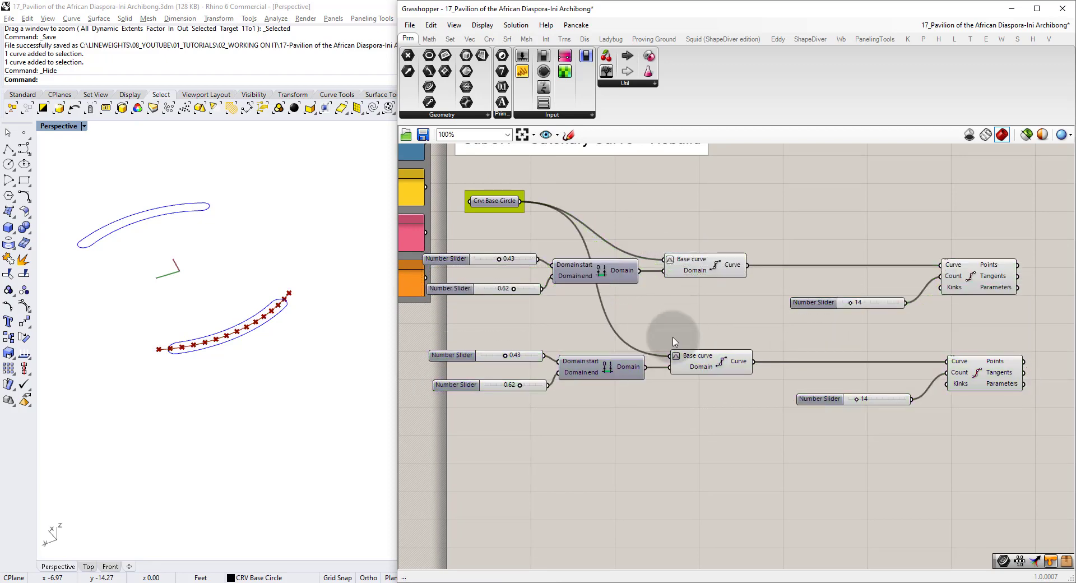
Set the copied domain to start at 0.00 and end at 0.53, and check where its sub curve begins in the far seating outline.
{"action": "scroll", "coordinate": [511, 355], "scroll_direction": "up", "scroll_amount": 3}
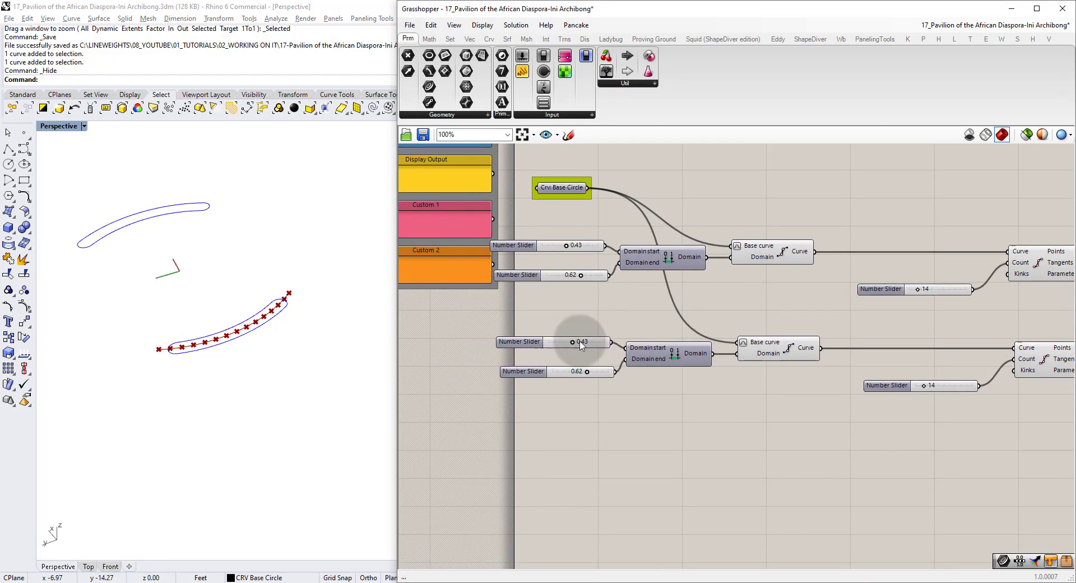
{"action": "left_click_drag", "start_coordinate": [562, 346], "coordinate": [531, 348]}
{"action": "scroll", "coordinate": [534, 355], "scroll_direction": "up", "scroll_amount": 3}
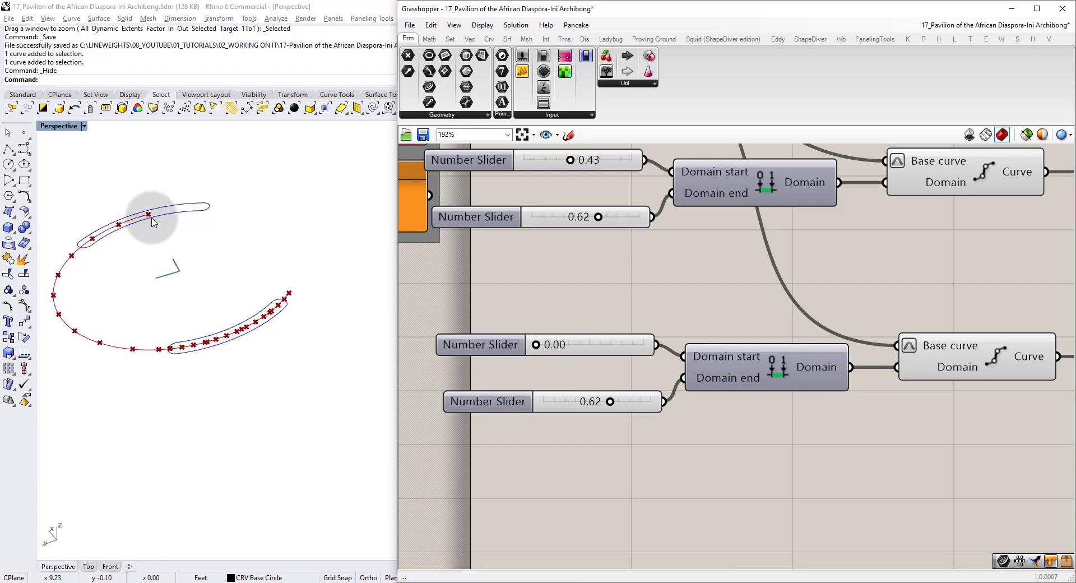
{"action": "left_click", "coordinate": [91, 241]}
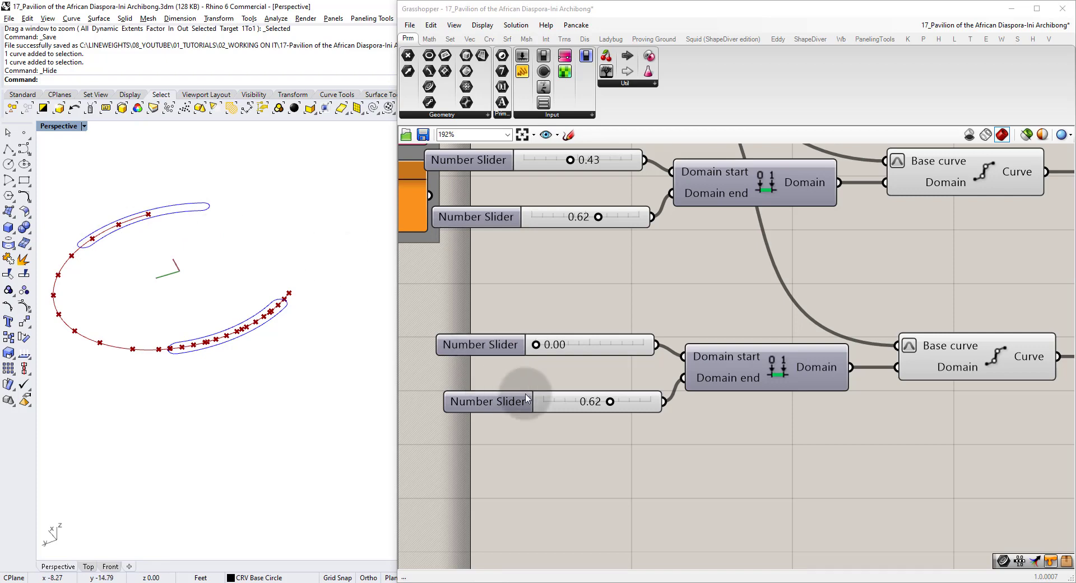
{"action": "mouse_move", "coordinate": [611, 402]}
{"action": "left_mouse_down"}
{"action": "mouse_move", "coordinate": [565, 406]}
{"action": "mouse_move", "coordinate": [636, 406]}
{"action": "mouse_move", "coordinate": [601, 406]}
{"action": "left_mouse_up"}
{"action": "scroll", "coordinate": [620, 252], "scroll_direction": "down", "scroll_amount": 5}
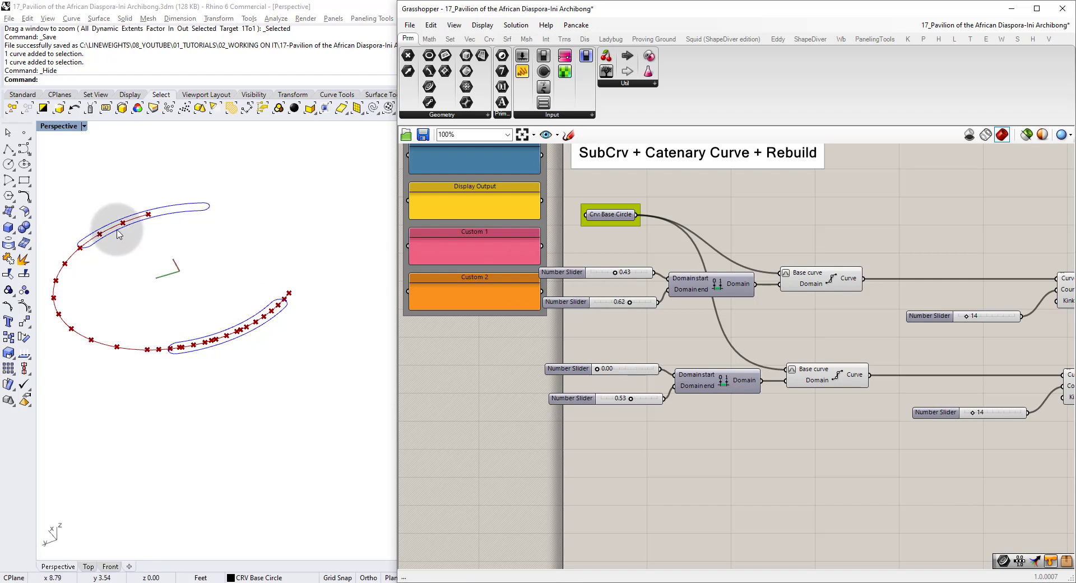
{"action": "scroll", "coordinate": [134, 219], "scroll_direction": "up", "scroll_amount": 4}
{"action": "scroll", "coordinate": [163, 217], "scroll_direction": "up", "scroll_amount": 2}
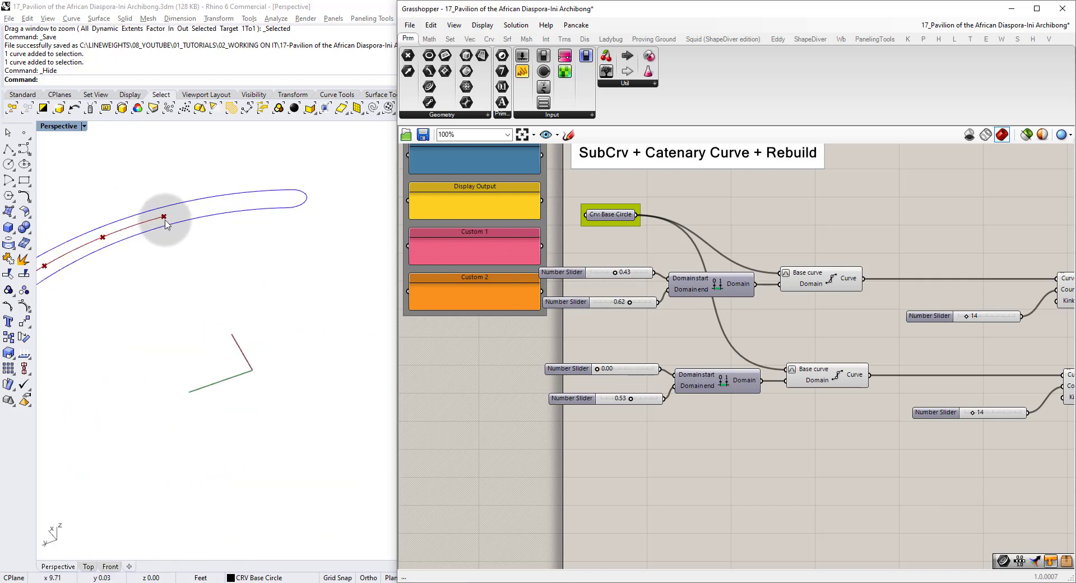
{"action": "scroll", "coordinate": [164, 219], "scroll_direction": "down", "scroll_amount": 2}
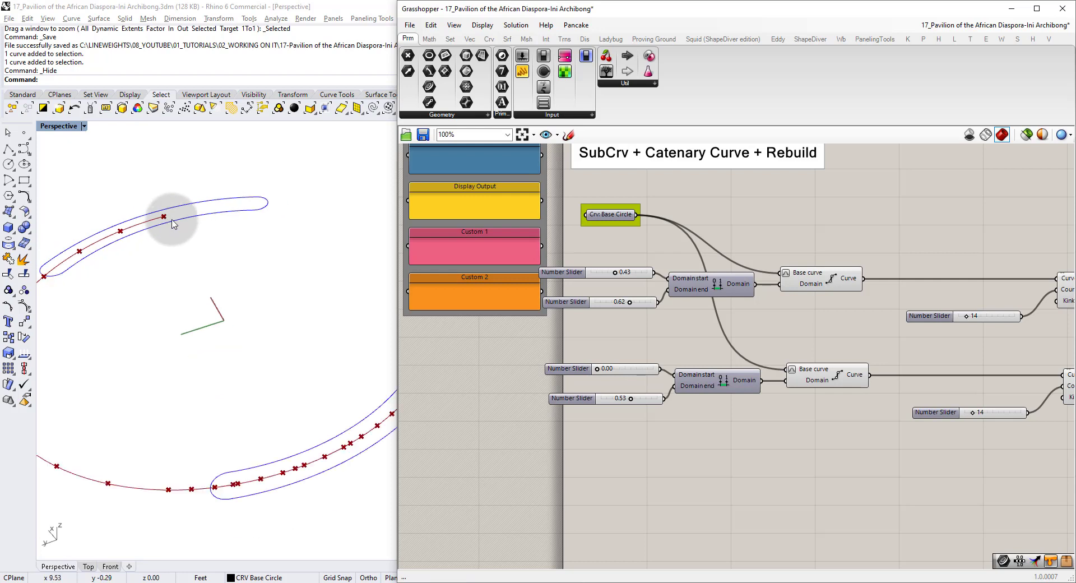
{"action": "left_click", "coordinate": [172, 225]}
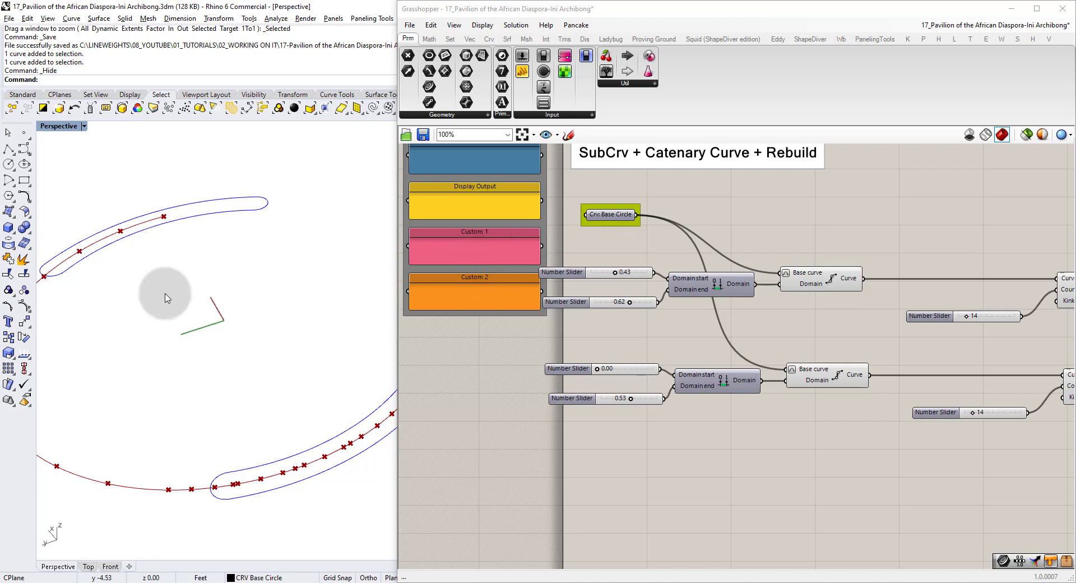
{"action": "scroll", "coordinate": [158, 242], "scroll_direction": "down", "scroll_amount": 2}
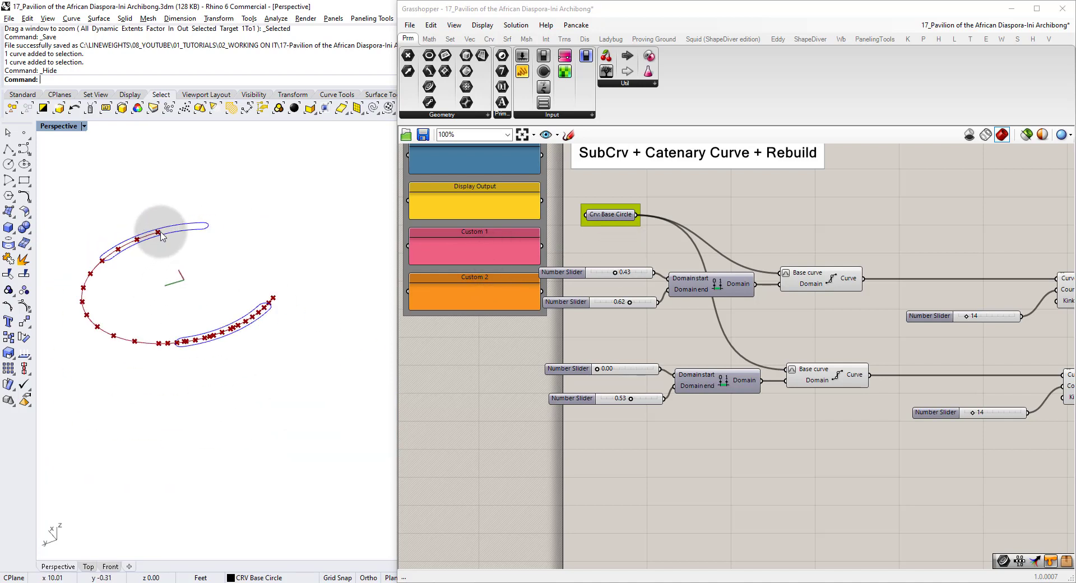
Add a Seam component above the Sub Curve definitions, near the Base Circle parameter.
{"action": "scroll", "coordinate": [696, 204], "scroll_direction": "up", "scroll_amount": 2}
{"action": "double_click", "coordinate": [698, 208]}
{"action": "type", "text": "seam"}
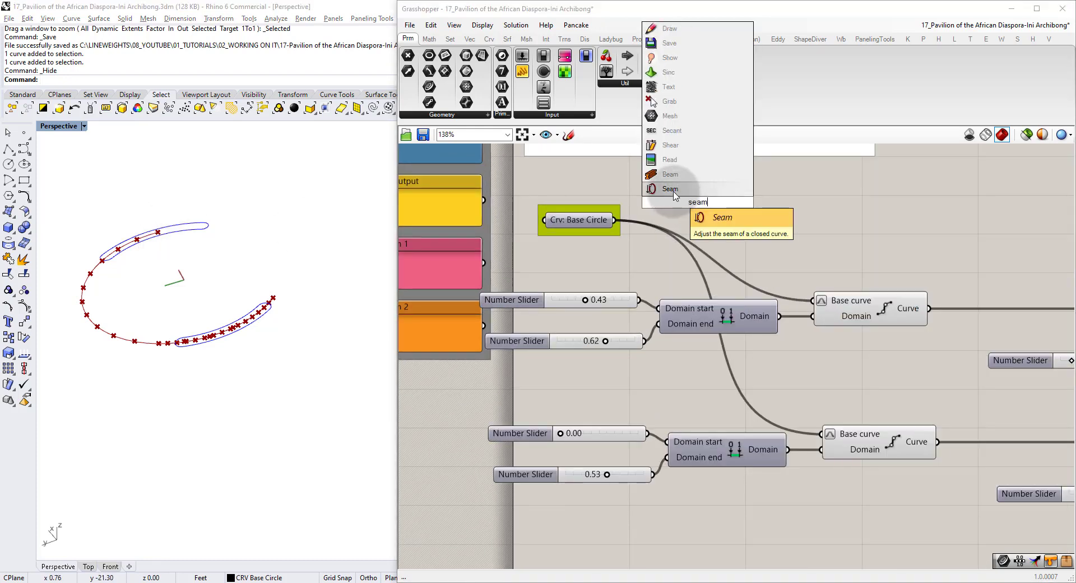
{"action": "left_click", "coordinate": [673, 192]}
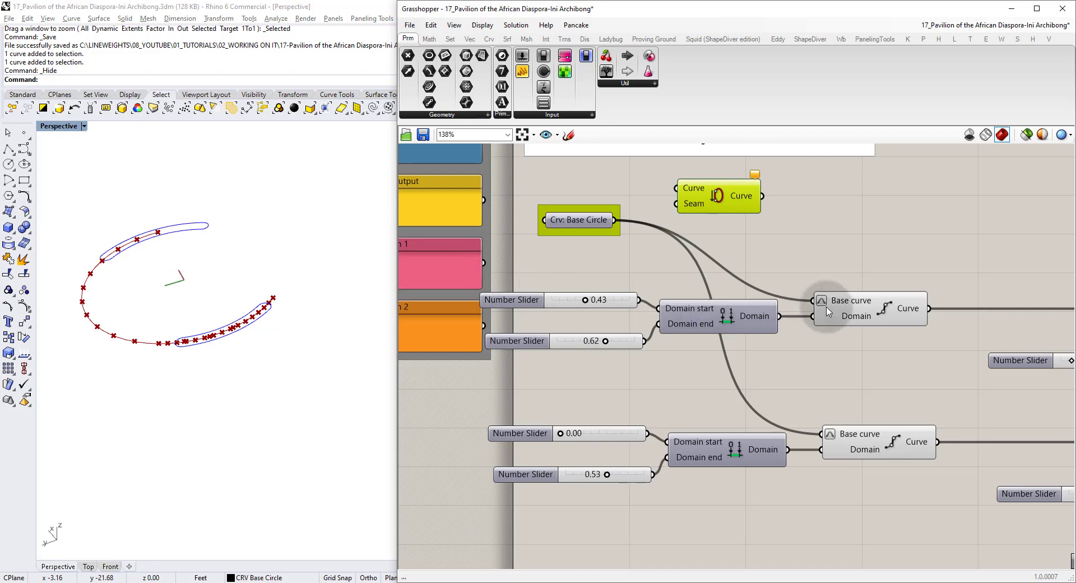
Turn off the previews of both Sub Curve and both Divide Curve components.
{"action": "scroll", "coordinate": [826, 308], "scroll_direction": "down", "scroll_amount": 3}
{"action": "left_click", "coordinate": [674, 368]}
{"action": "left_click", "coordinate": [666, 284]}
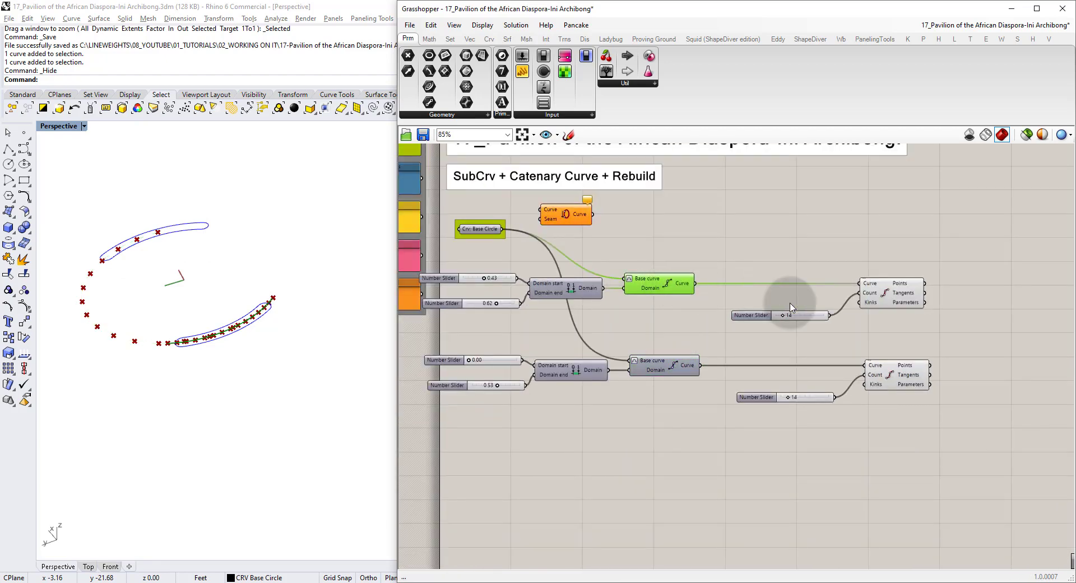
{"action": "left_click", "coordinate": [891, 293]}
{"action": "left_click", "coordinate": [913, 381]}
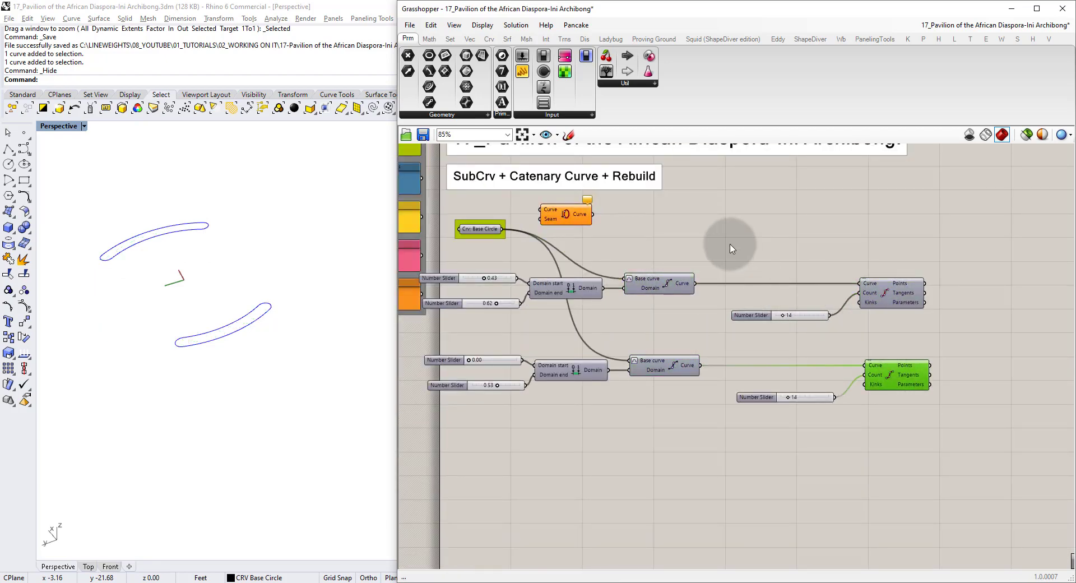
Add an End Points component, connect the Base Circle to it, and examine the circle's start point within the seating outline.
{"action": "scroll", "coordinate": [553, 219], "scroll_direction": "up", "scroll_amount": 2}
{"action": "left_click_drag", "start_coordinate": [554, 220], "coordinate": [630, 218]}
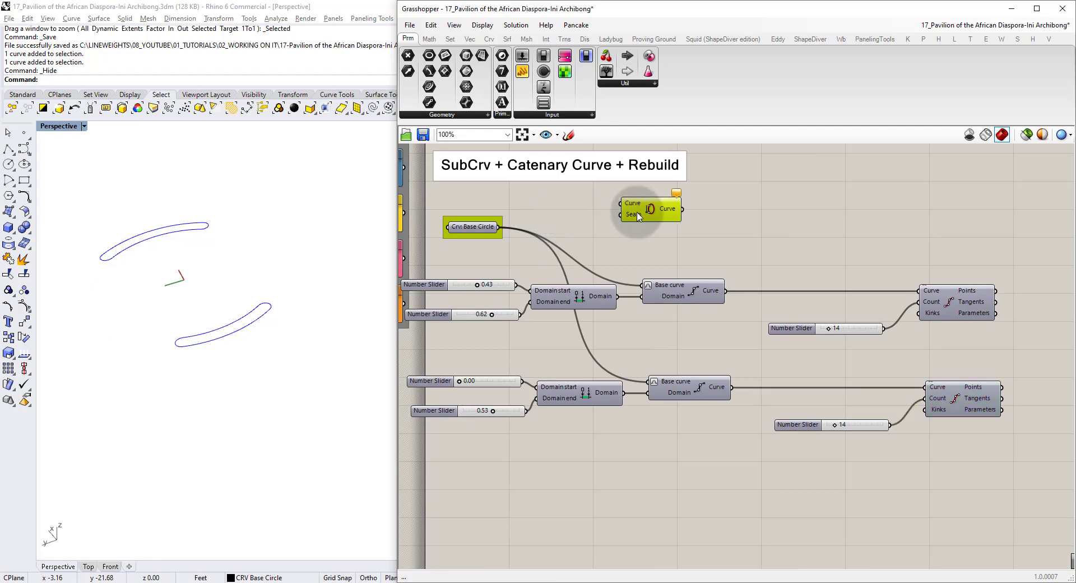
{"action": "double_click", "coordinate": [559, 208]}
{"action": "type", "text": "end"}
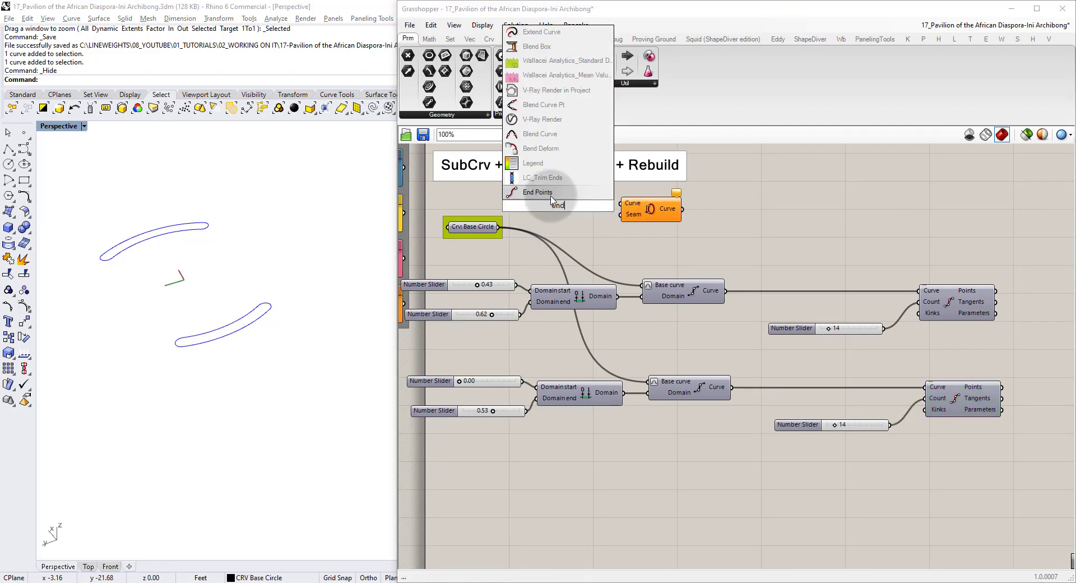
{"action": "left_click", "coordinate": [552, 192]}
{"action": "left_click_drag", "start_coordinate": [498, 227], "coordinate": [535, 202]}
{"action": "scroll", "coordinate": [480, 234], "scroll_direction": "up", "scroll_amount": 1}
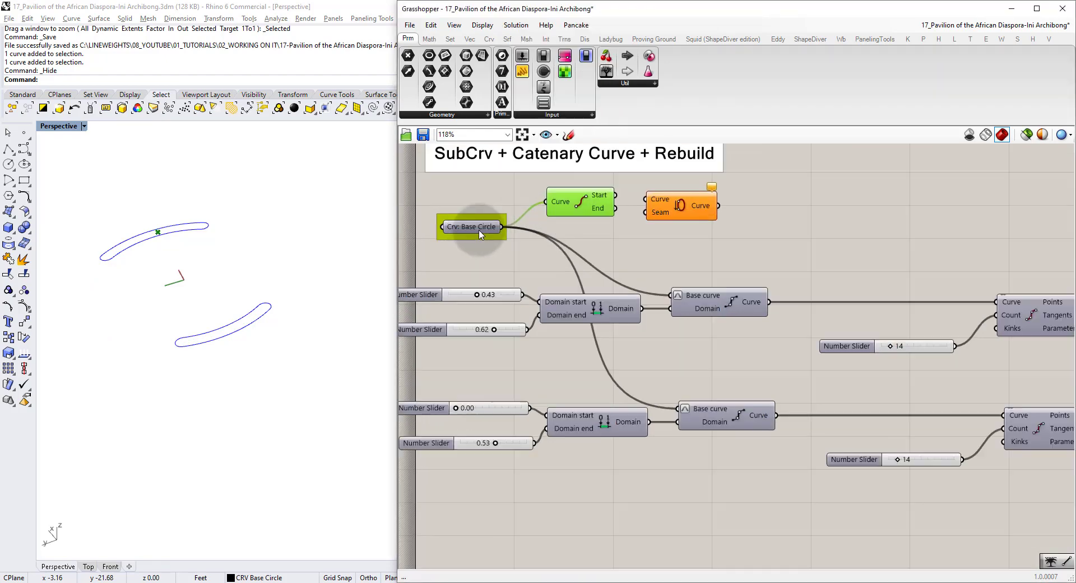
{"action": "scroll", "coordinate": [480, 233], "scroll_direction": "up", "scroll_amount": 1}
{"action": "scroll", "coordinate": [144, 241], "scroll_direction": "up", "scroll_amount": 4}
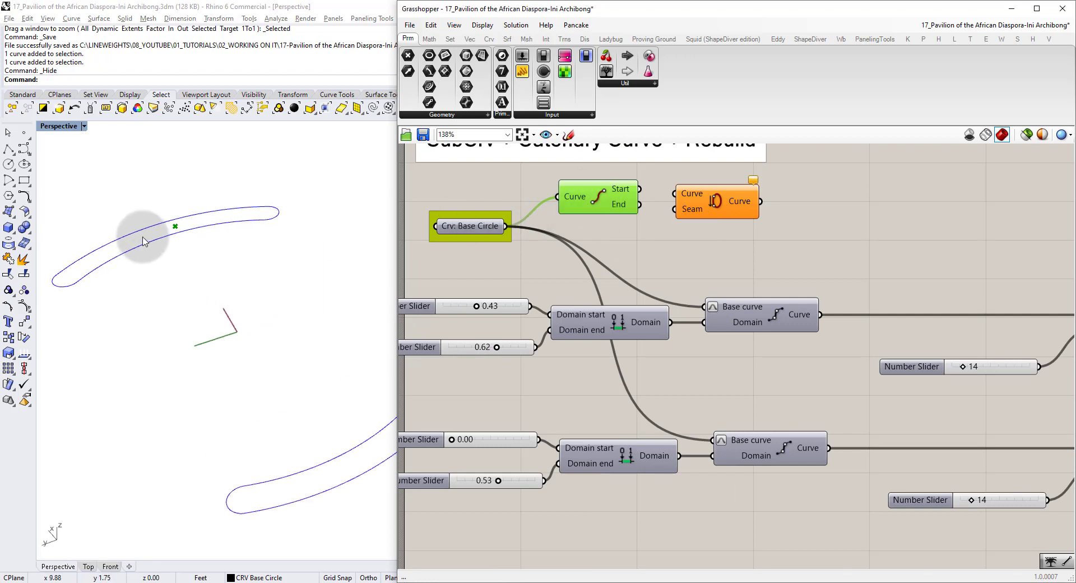
{"action": "scroll", "coordinate": [180, 228], "scroll_direction": "up", "scroll_amount": 4}
{"action": "scroll", "coordinate": [180, 226], "scroll_direction": "down", "scroll_amount": 5}
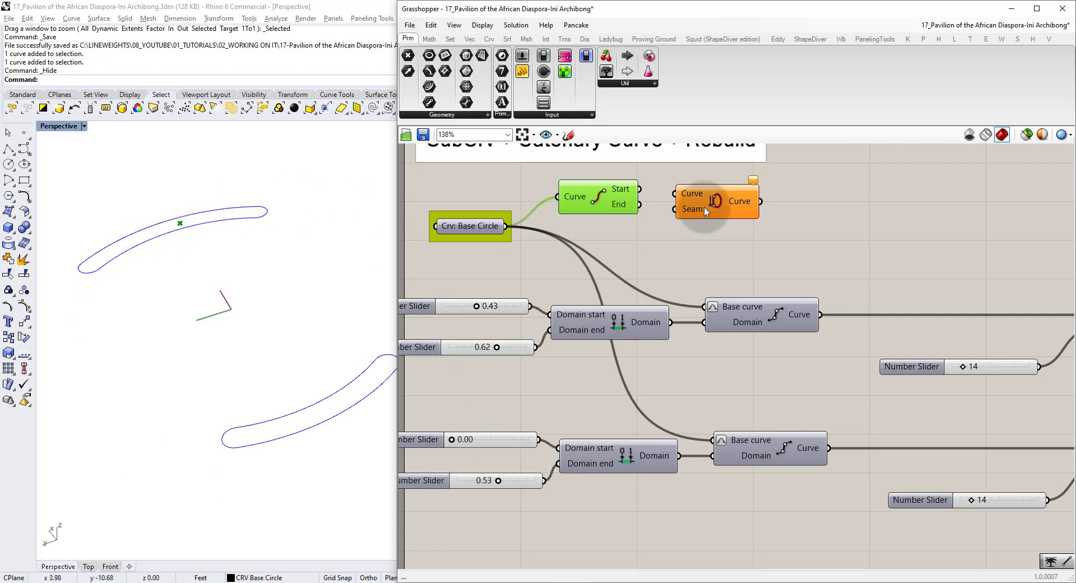
Place Seam before End Points, connecting the Base Circle to Seam's Curve input and Seam's Curve output to End Points.
{"action": "left_click_drag", "start_coordinate": [704, 208], "coordinate": [591, 263]}
{"action": "left_click_drag", "start_coordinate": [593, 206], "coordinate": [759, 189]}
{"action": "left_click_drag", "start_coordinate": [608, 247], "coordinate": [604, 192]}
{"action": "left_click_drag", "start_coordinate": [505, 226], "coordinate": [562, 192]}
{"action": "left_click_drag", "start_coordinate": [645, 198], "coordinate": [707, 198]}
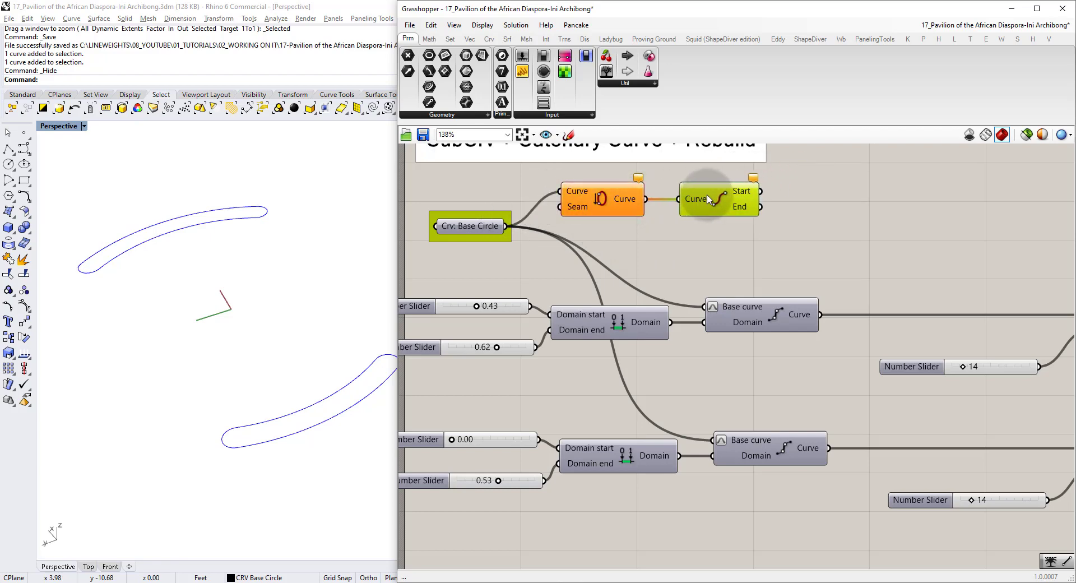
{"action": "right_click", "coordinate": [578, 191]}
{"action": "left_click", "coordinate": [576, 209]}
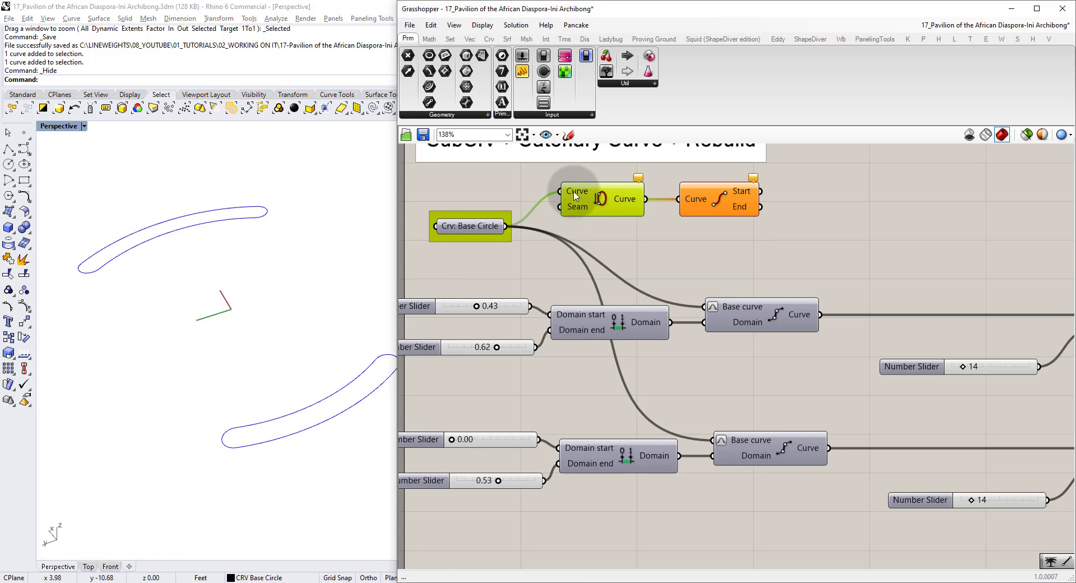
Reparameterize the Seam component's Curve input and move Seam and End Points farther away from the Base Circle parameter.
{"action": "right_click", "coordinate": [576, 194]}
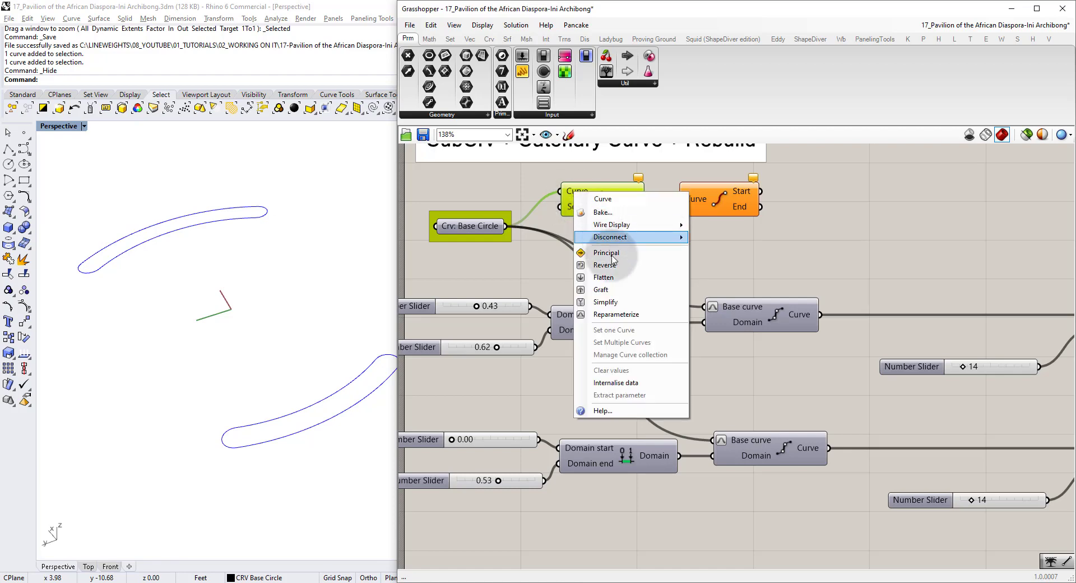
{"action": "left_click", "coordinate": [625, 317]}
{"action": "left_click_drag", "start_coordinate": [723, 230], "coordinate": [591, 193]}
{"action": "left_click_drag", "start_coordinate": [600, 201], "coordinate": [729, 204]}
{"action": "left_click", "coordinate": [739, 248]}
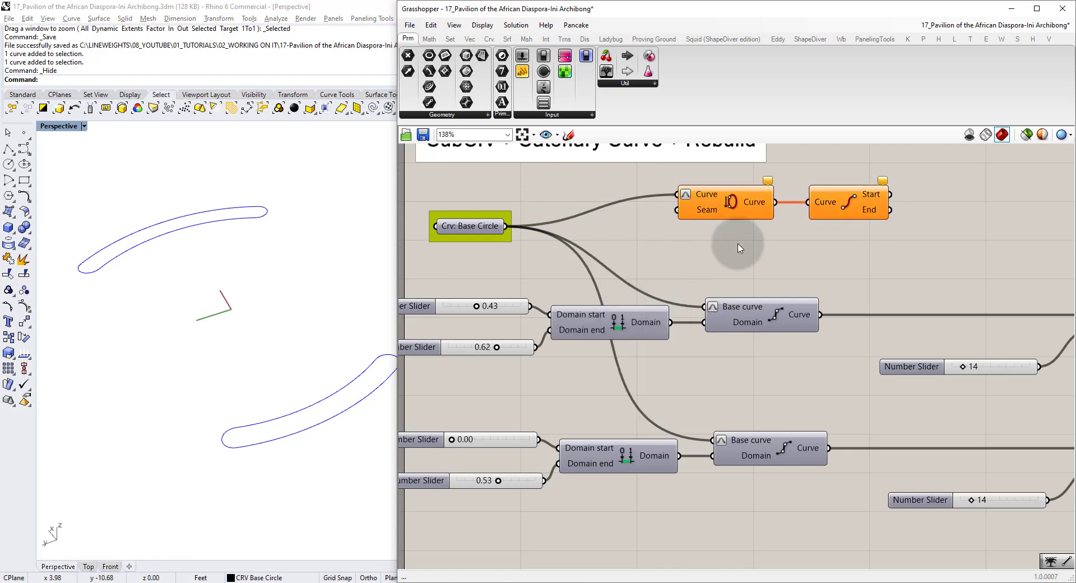
Add a number slider with the value 0.25 and connect it to the Seam component's Seam input.
{"action": "double_click", "coordinate": [621, 233]}
{"action": "type", "text": "02"}
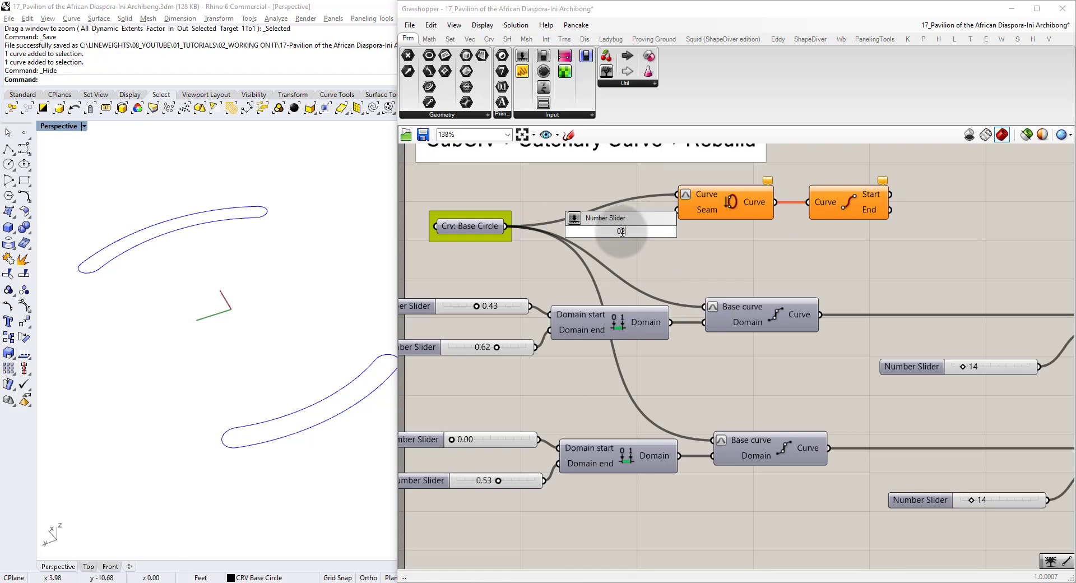
{"action": "type", "text": "5"}
{"action": "key", "text": "Return"}
{"action": "left_click", "coordinate": [666, 230]}
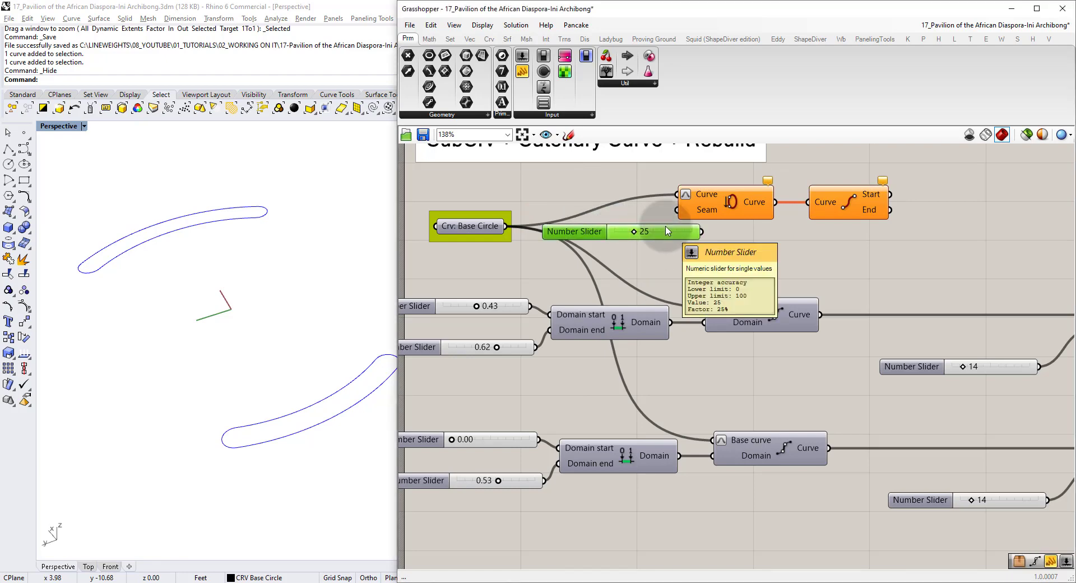
{"action": "double_click", "coordinate": [667, 230]}
{"action": "type", "text": "0.25"}
{"action": "key", "text": "Return"}
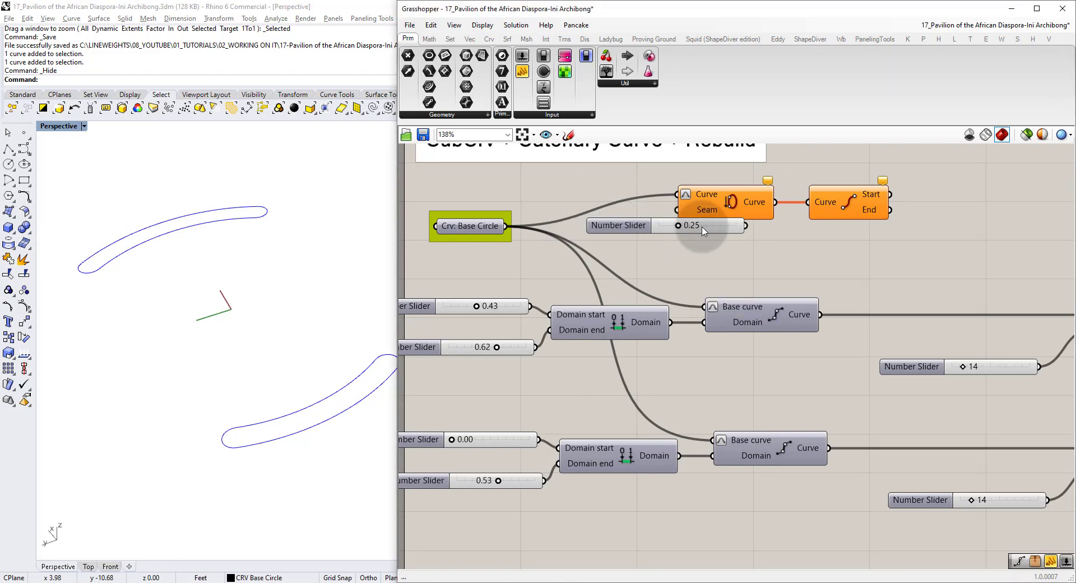
{"action": "left_click_drag", "start_coordinate": [710, 227], "coordinate": [679, 211]}
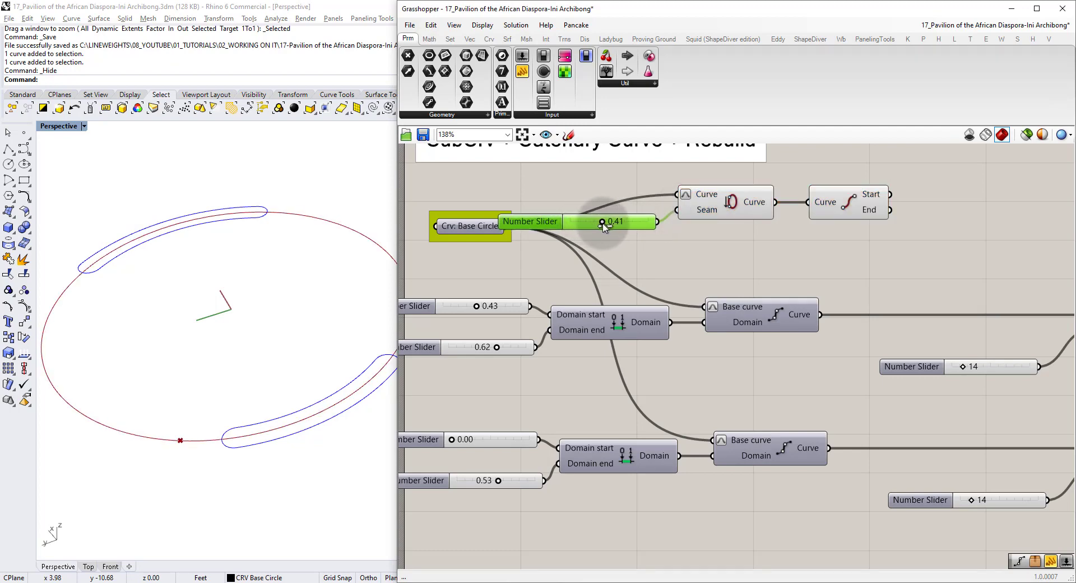
Adjust the seam slider to 0.20 and 0.24, examining how the circle's start point moves between the two seating outlines.
{"action": "left_click_drag", "start_coordinate": [588, 223], "coordinate": [585, 222]}
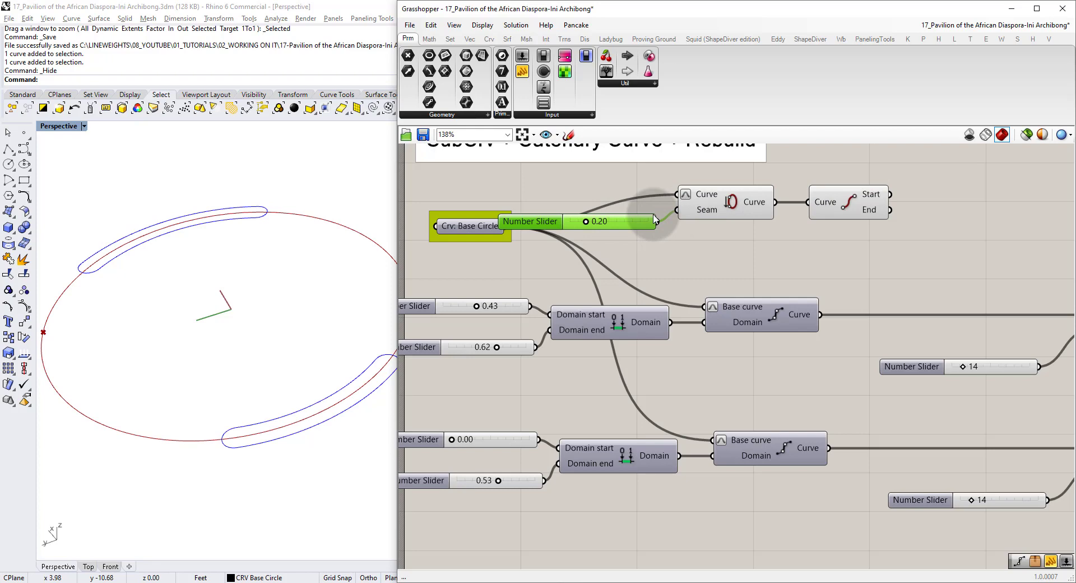
{"action": "left_click", "coordinate": [728, 203]}
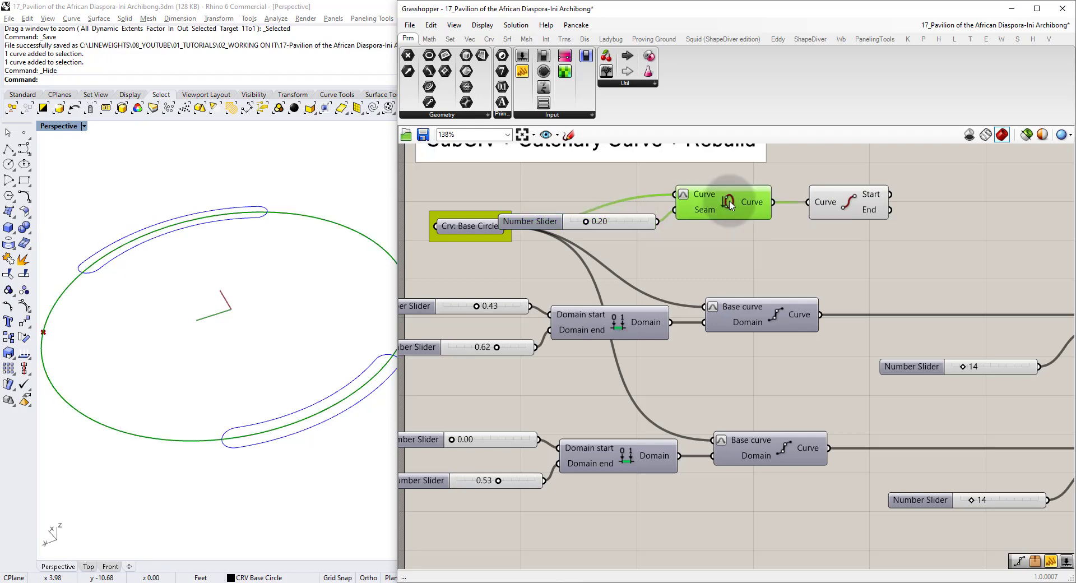
{"action": "left_click", "coordinate": [848, 203]}
{"action": "left_click", "coordinate": [92, 329]}
{"action": "scroll", "coordinate": [92, 329], "scroll_direction": "down", "scroll_amount": 3}
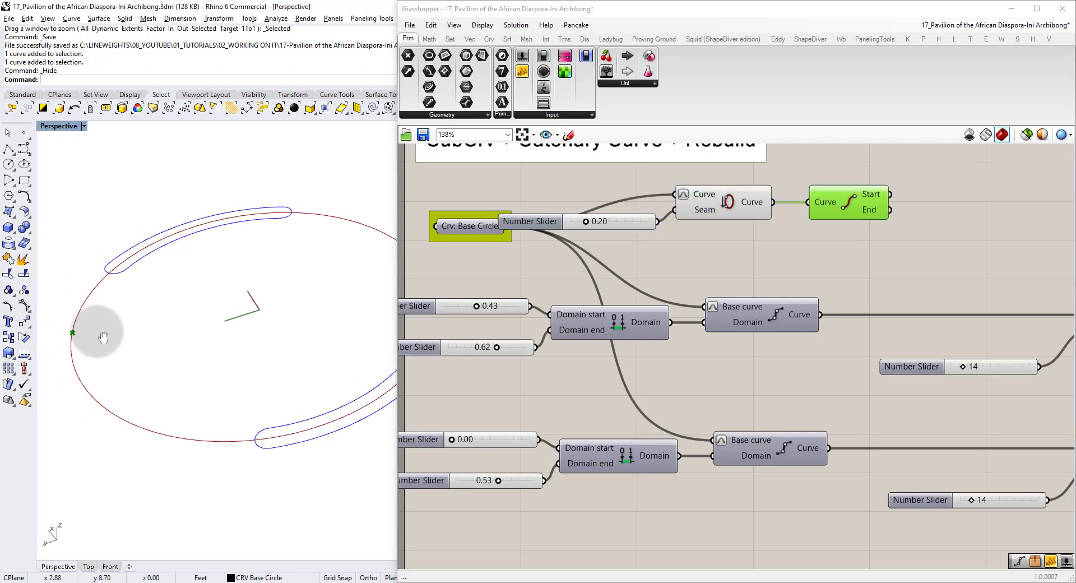
{"action": "left_click", "coordinate": [587, 223]}
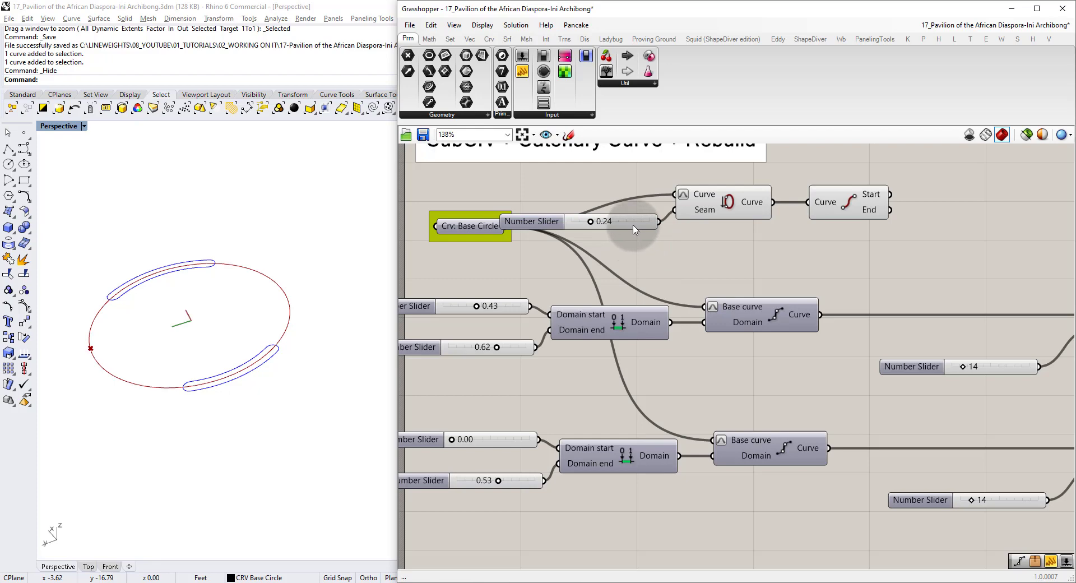
Replace the seam slider with a panel containing 0.25 and connect it to the Seam input.
{"action": "scroll", "coordinate": [613, 225], "scroll_direction": "up", "scroll_amount": 3}
{"action": "left_click", "coordinate": [605, 226]}
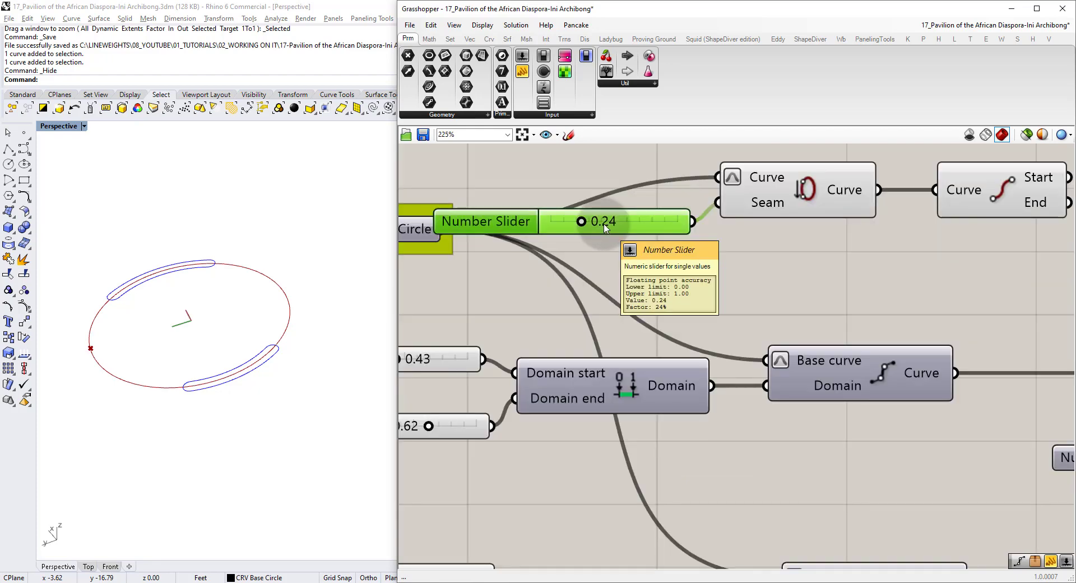
{"action": "key", "text": "Delete"}
{"action": "double_click", "coordinate": [612, 234]}
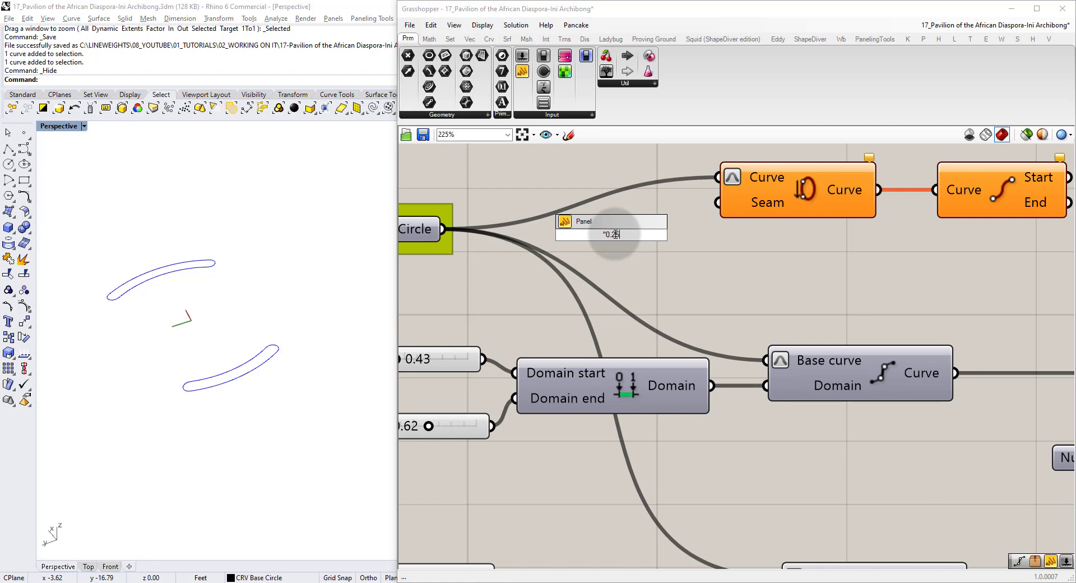
{"action": "key", "text": "Return"}
{"action": "left_click_drag", "start_coordinate": [644, 235], "coordinate": [718, 202]}
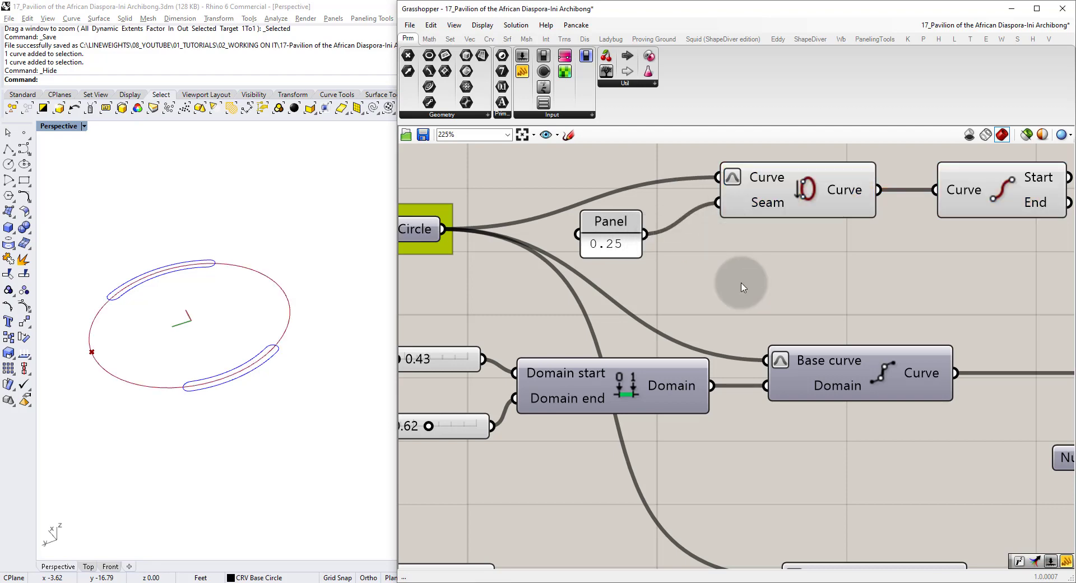
{"action": "left_click", "coordinate": [583, 227]}
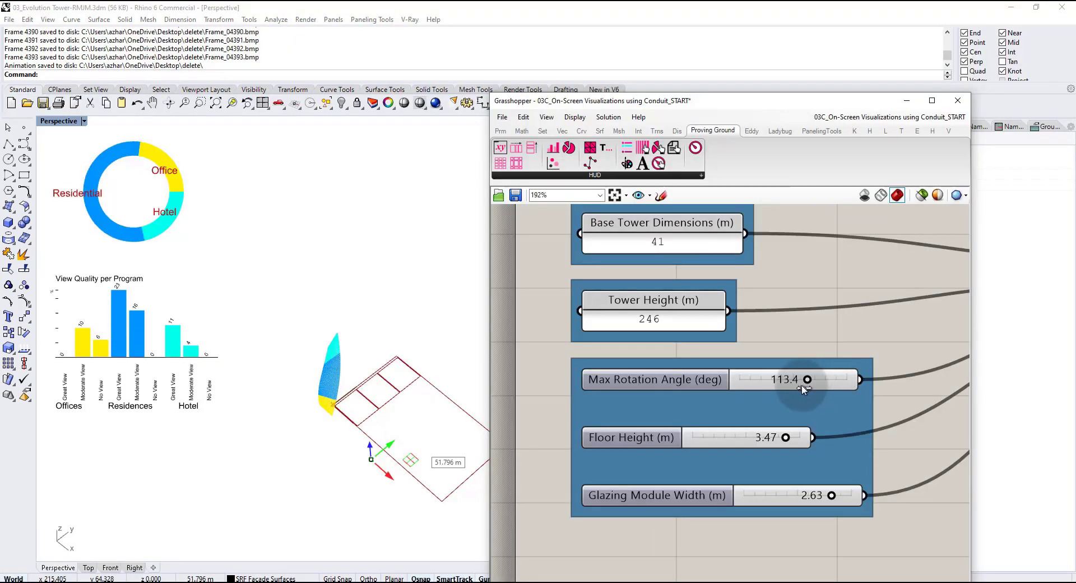
{"action": "left_click_drag", "start_coordinate": [785, 389], "coordinate": [787, 390]}
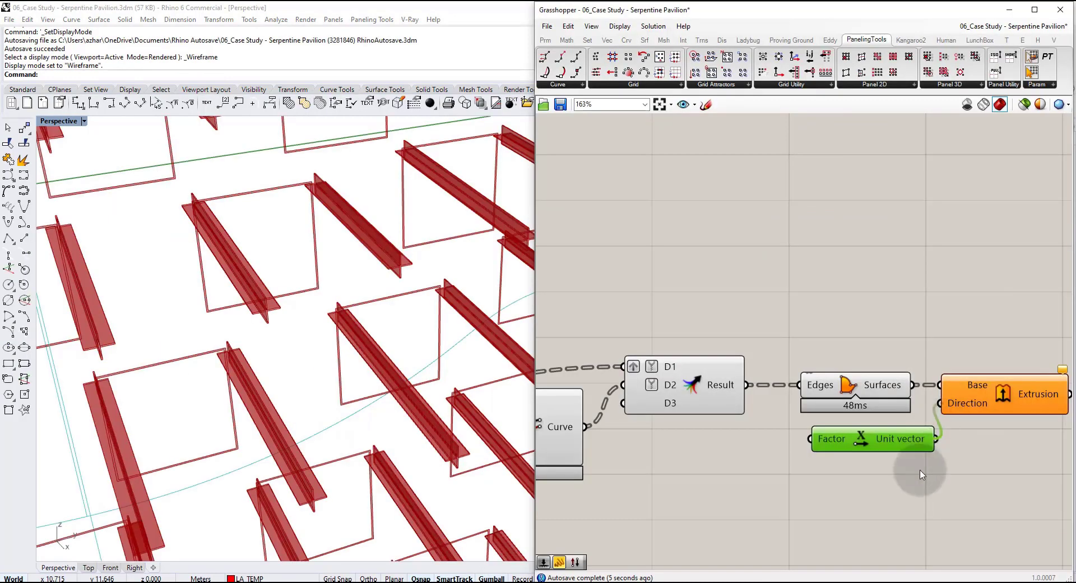
{"action": "left_click", "coordinate": [852, 446]}
{"action": "left_click_drag", "start_coordinate": [935, 438], "coordinate": [939, 403]}
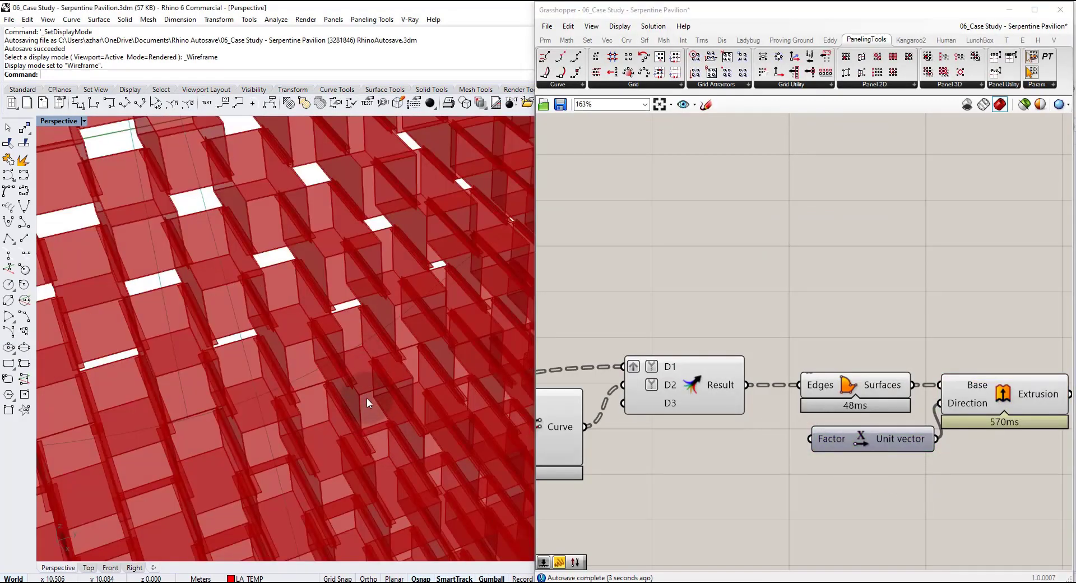
{"action": "scroll", "coordinate": [358, 386], "scroll_direction": "down", "scroll_amount": 5}
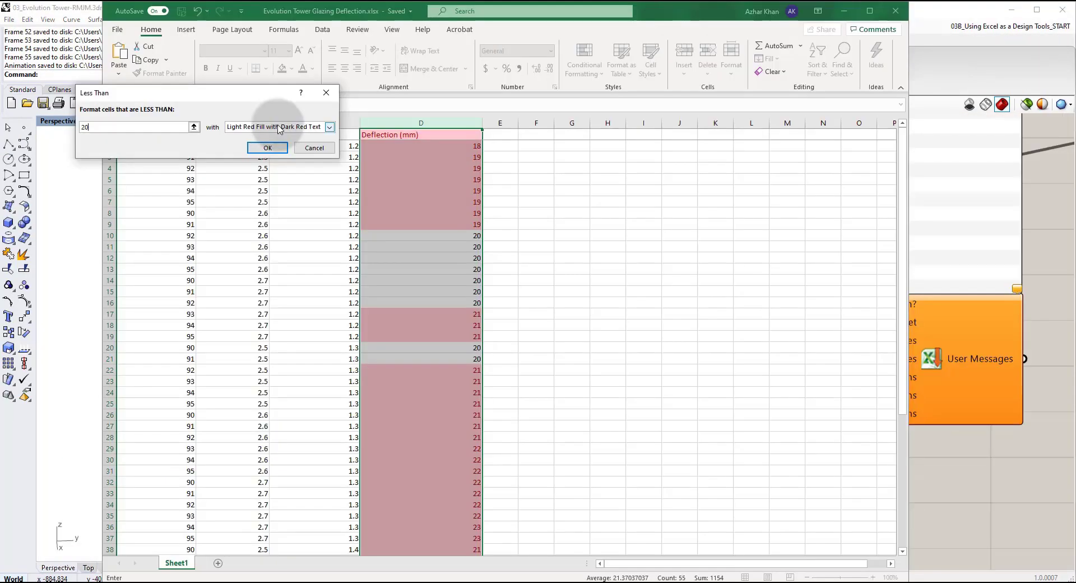
{"action": "left_click", "coordinate": [329, 126]}
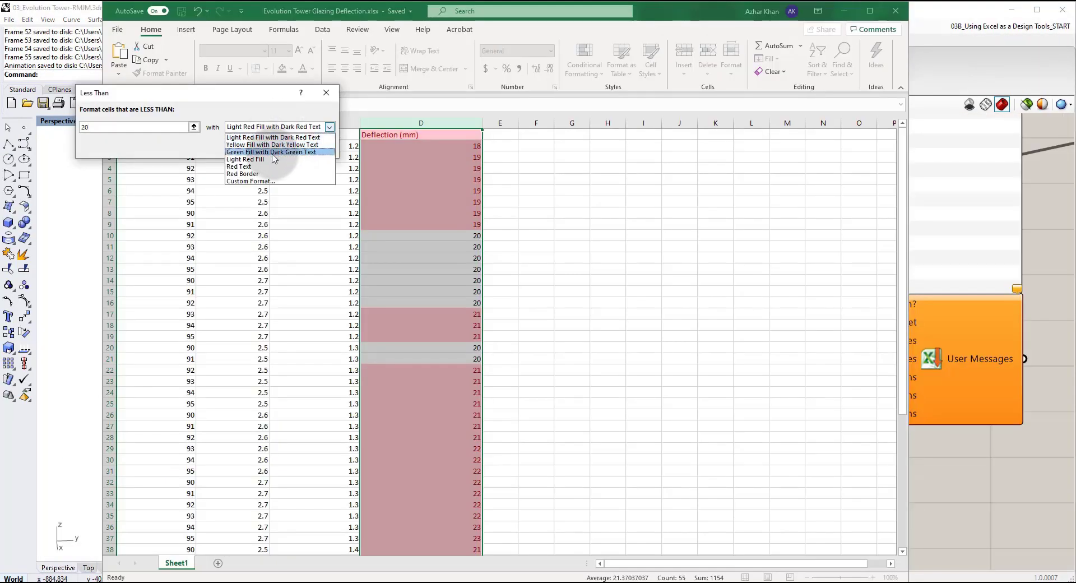
{"action": "left_click", "coordinate": [274, 152]}
{"action": "left_click", "coordinate": [269, 149]}
{"action": "left_click", "coordinate": [560, 213]}
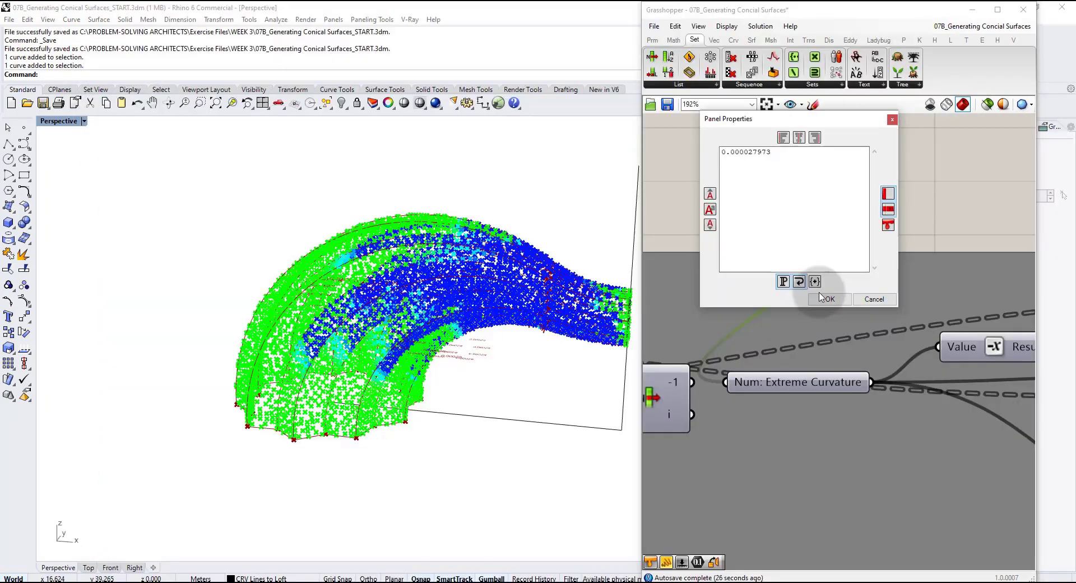
{"action": "left_click", "coordinate": [822, 298]}
{"action": "left_click", "coordinate": [895, 168]}
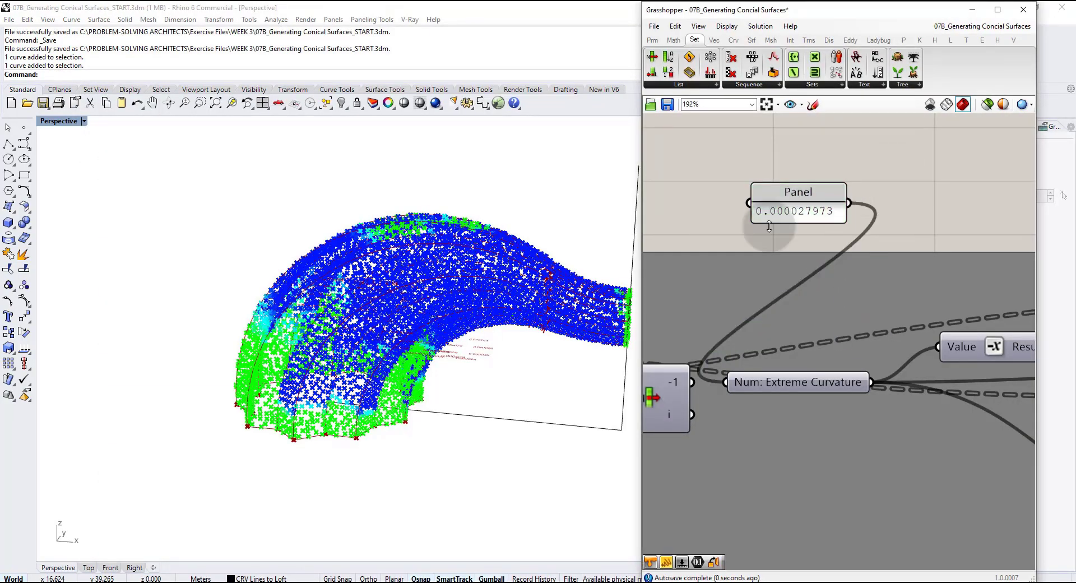
{"action": "mouse_move", "coordinate": [383, 347]}
{"action": "right_mouse_down"}
{"action": "mouse_move", "coordinate": [358, 347]}
{"action": "mouse_move", "coordinate": [386, 344]}
{"action": "right_mouse_up"}
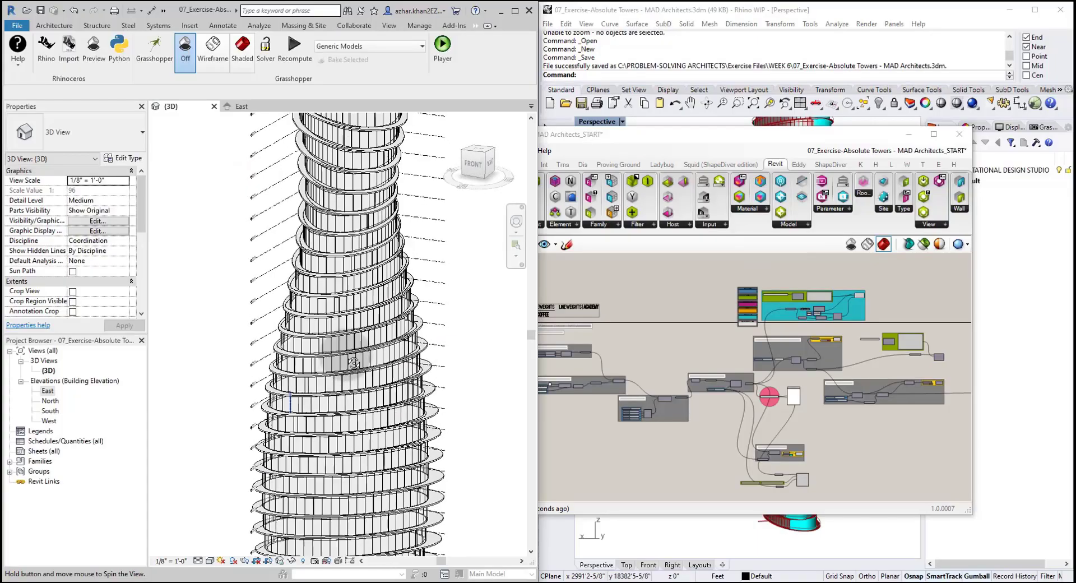
{"action": "middle_click_drag", "start_coordinate": [241, 381], "coordinate": [217, 384], "text": "shift"}
{"action": "middle_click_drag", "start_coordinate": [412, 372], "coordinate": [396, 331], "text": "shift"}
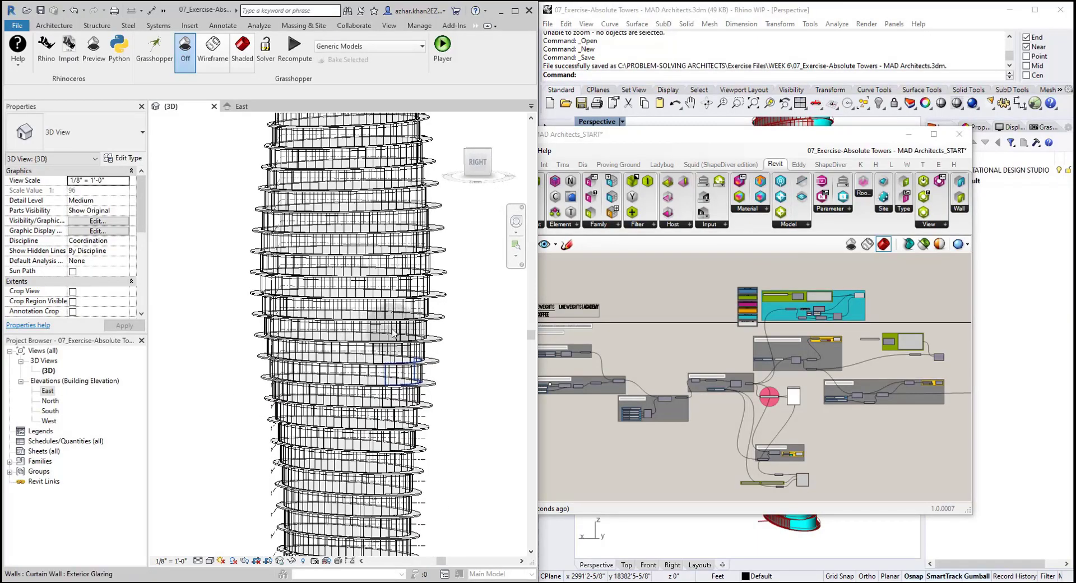
{"action": "scroll", "coordinate": [395, 331], "scroll_direction": "up", "scroll_amount": 3}
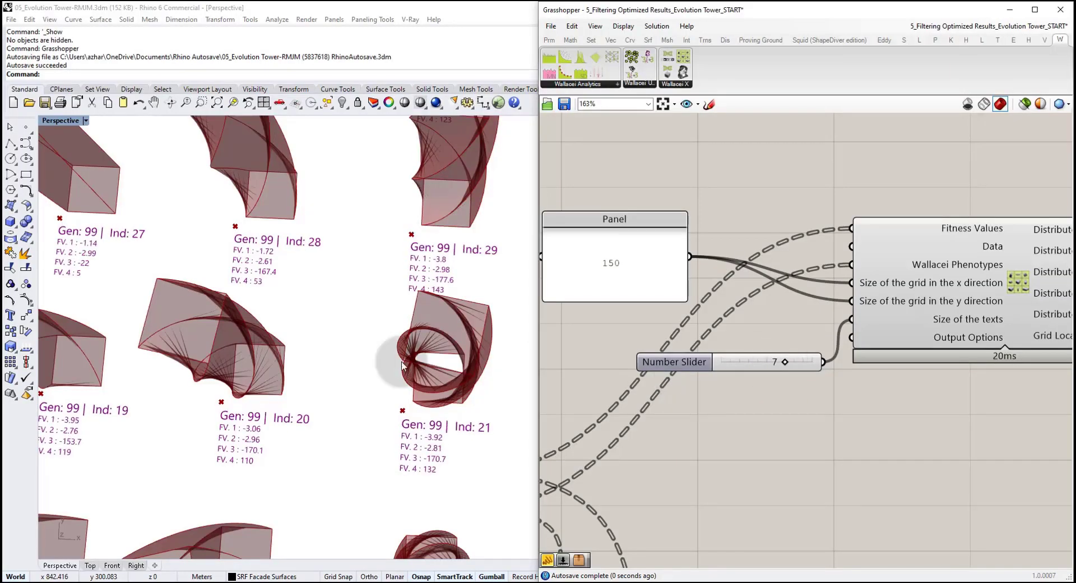
{"action": "scroll", "coordinate": [300, 366], "scroll_direction": "down", "scroll_amount": 5}
{"action": "right_click_drag", "start_coordinate": [293, 367], "coordinate": [444, 412], "text": "shift"}
{"action": "scroll", "coordinate": [436, 335], "scroll_direction": "up", "scroll_amount": 9}
{"action": "scroll", "coordinate": [434, 392], "scroll_direction": "up", "scroll_amount": 5}
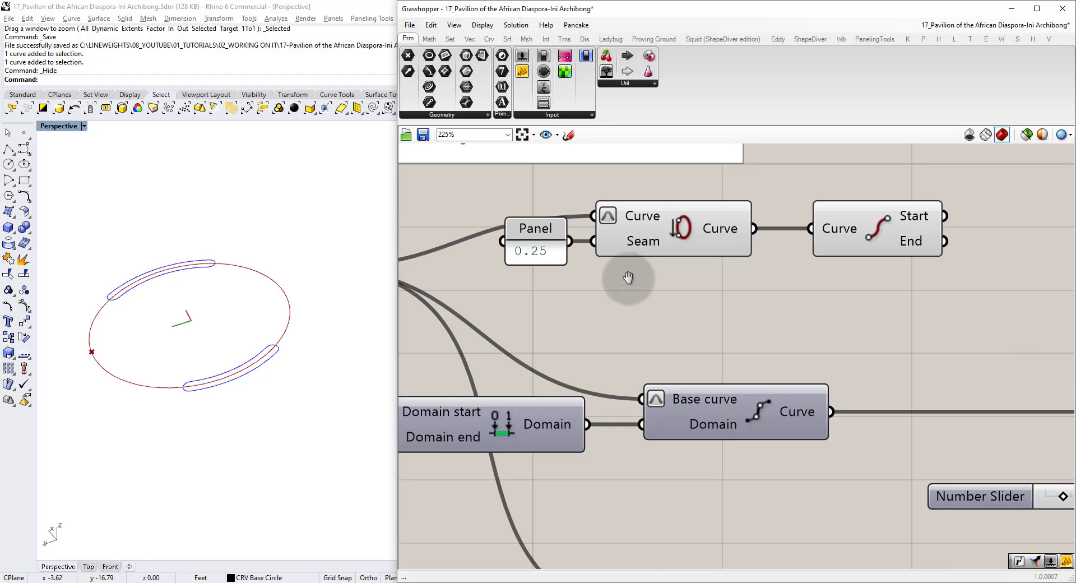
Delete the End Points component attached to the Seam output.
{"action": "scroll", "coordinate": [624, 275], "scroll_direction": "down", "scroll_amount": 3}
{"action": "left_click", "coordinate": [628, 264]}
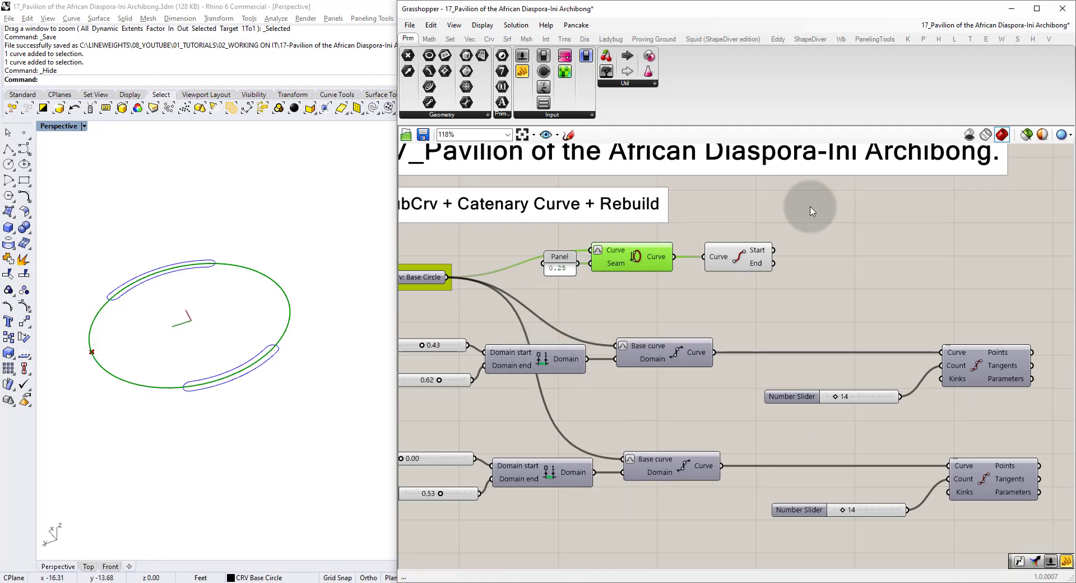
{"action": "left_click", "coordinate": [735, 260]}
{"action": "key", "text": "Delete"}
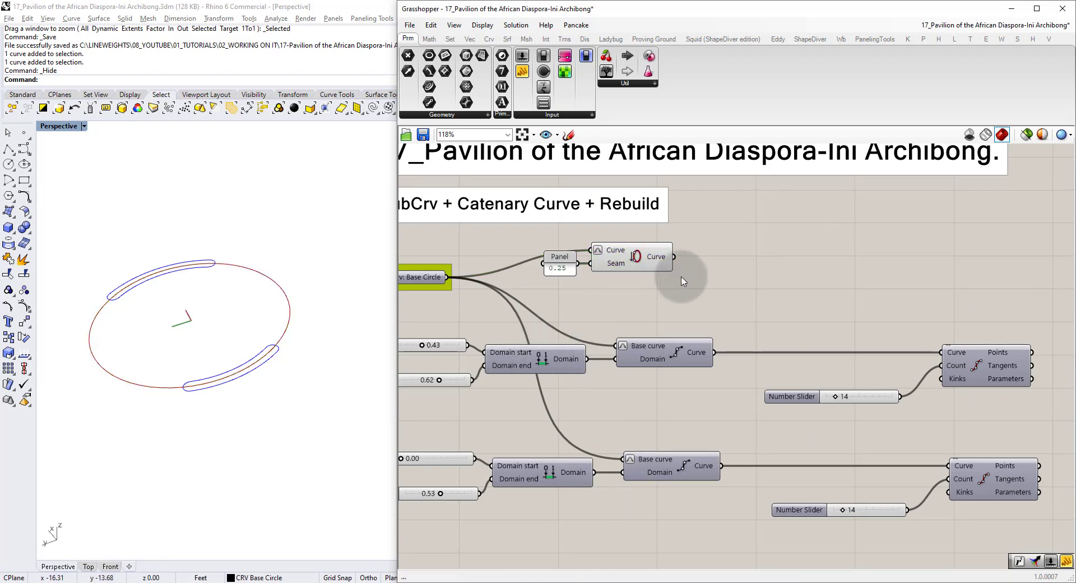
Connect Seam's Curve output to the Base curve inputs of both Sub Curve components in place of the Base Circle.
{"action": "right_click_drag", "start_coordinate": [684, 276], "coordinate": [813, 234]}
{"action": "left_click_drag", "start_coordinate": [778, 258], "coordinate": [667, 210]}
{"action": "left_click_drag", "start_coordinate": [736, 218], "coordinate": [738, 236]}
{"action": "left_click", "coordinate": [758, 213]}
{"action": "right_click_drag", "start_coordinate": [759, 215], "coordinate": [656, 158]}
{"action": "left_click_drag", "start_coordinate": [700, 177], "coordinate": [640, 247]}
{"action": "left_click_drag", "start_coordinate": [646, 298], "coordinate": [648, 361]}
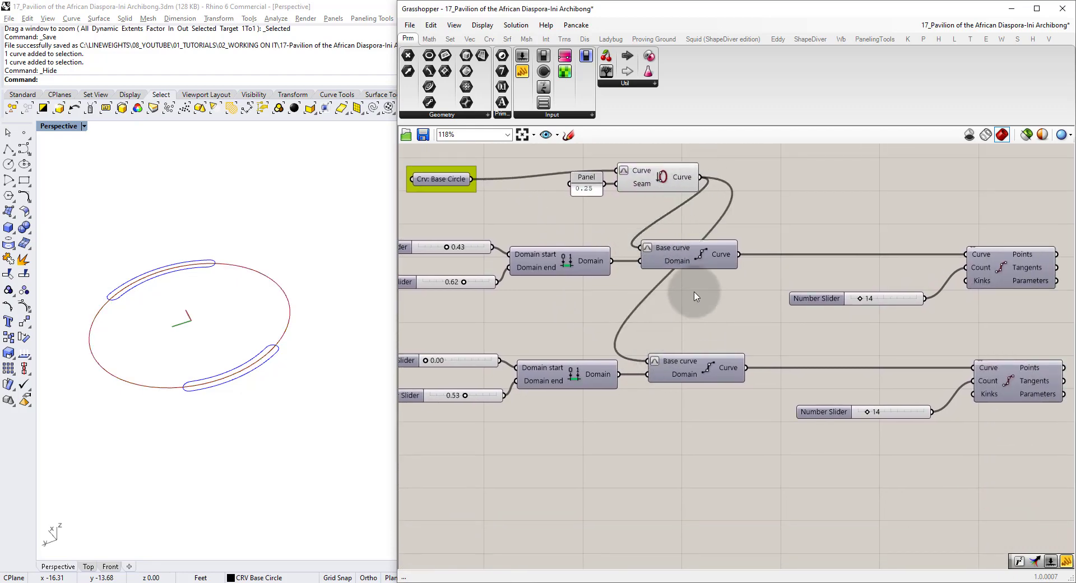
Move both Sub Curve definitions, with their sliders, domains and Divide Curve components, to the right of the Seam component.
{"action": "left_click", "coordinate": [694, 254]}
{"action": "left_click", "coordinate": [712, 363]}
{"action": "scroll", "coordinate": [714, 284], "scroll_direction": "down", "scroll_amount": 4}
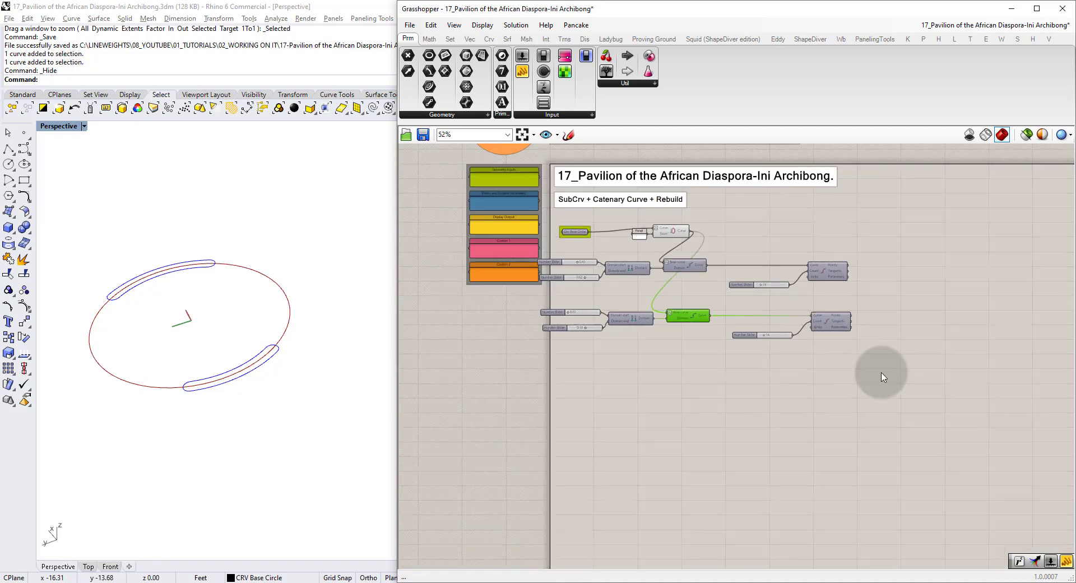
{"action": "left_click_drag", "start_coordinate": [888, 386], "coordinate": [578, 252]}
{"action": "scroll", "coordinate": [608, 265], "scroll_direction": "up", "scroll_amount": 2}
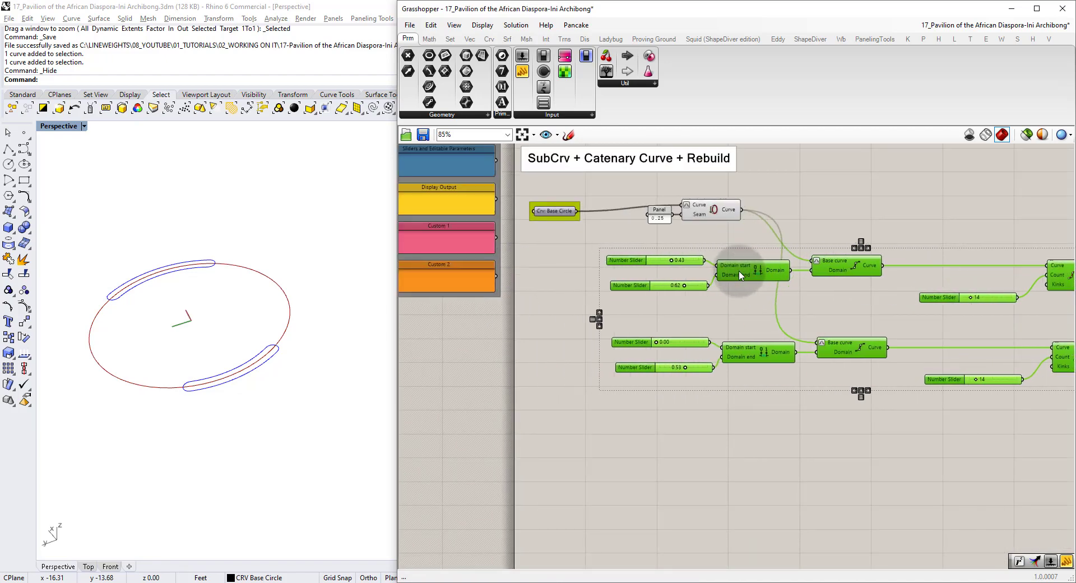
{"action": "left_click", "coordinate": [828, 223]}
Turn off the preview of the Seam component.
{"action": "scroll", "coordinate": [749, 280], "scroll_direction": "up", "scroll_amount": 2}
{"action": "scroll", "coordinate": [723, 302], "scroll_direction": "up", "scroll_amount": 1}
{"action": "right_click_drag", "start_coordinate": [721, 307], "coordinate": [781, 252]}
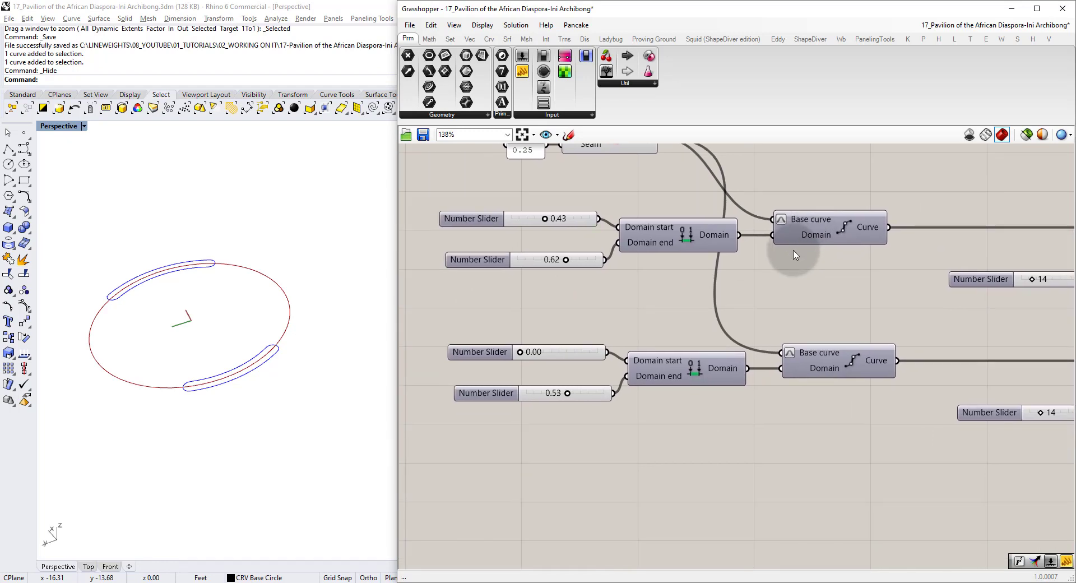
{"action": "left_click", "coordinate": [640, 146]}
{"action": "key", "text": "ctrl+q"}
{"action": "left_click", "coordinate": [633, 180]}
Turn on the previews of both Sub Curve components.
{"action": "left_click", "coordinate": [843, 222]}
{"action": "left_click", "coordinate": [849, 293]}
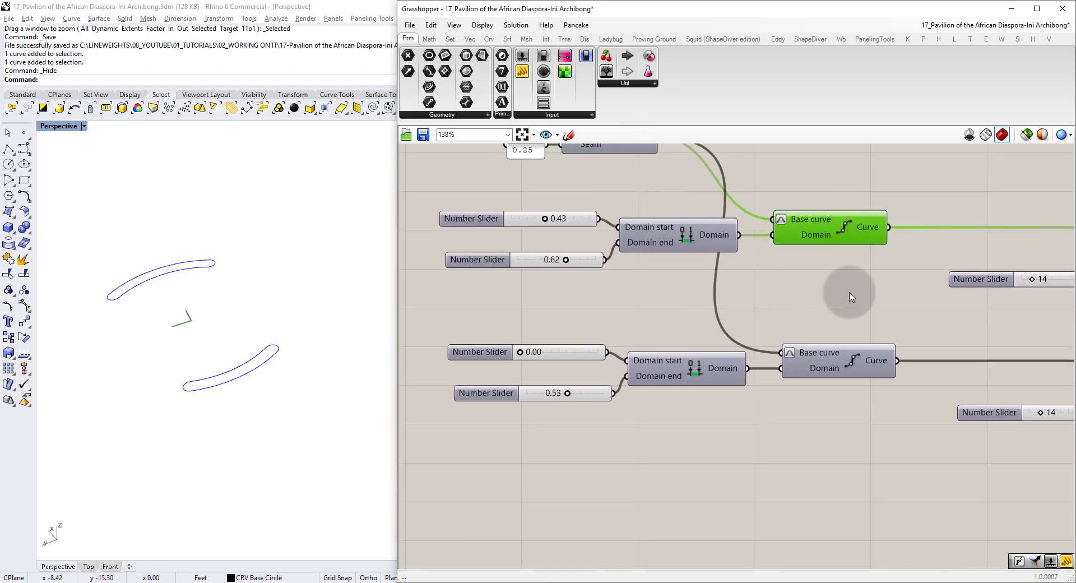
{"action": "left_click", "coordinate": [852, 370]}
{"action": "left_click", "coordinate": [835, 311]}
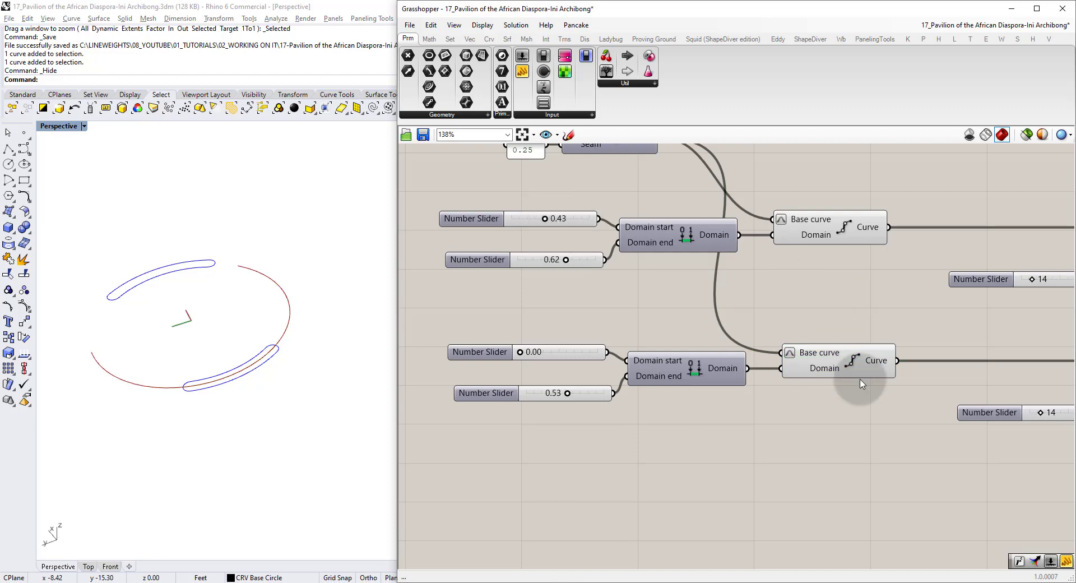
Hide the lower Sub Curve's preview and set the upper Sub Curve's domain start to 0.18 and end to 0.37.
{"action": "left_click", "coordinate": [867, 360]}
{"action": "key", "text": "ctrl+q"}
{"action": "left_click", "coordinate": [808, 291]}
{"action": "scroll", "coordinate": [552, 224], "scroll_direction": "up", "scroll_amount": 2}
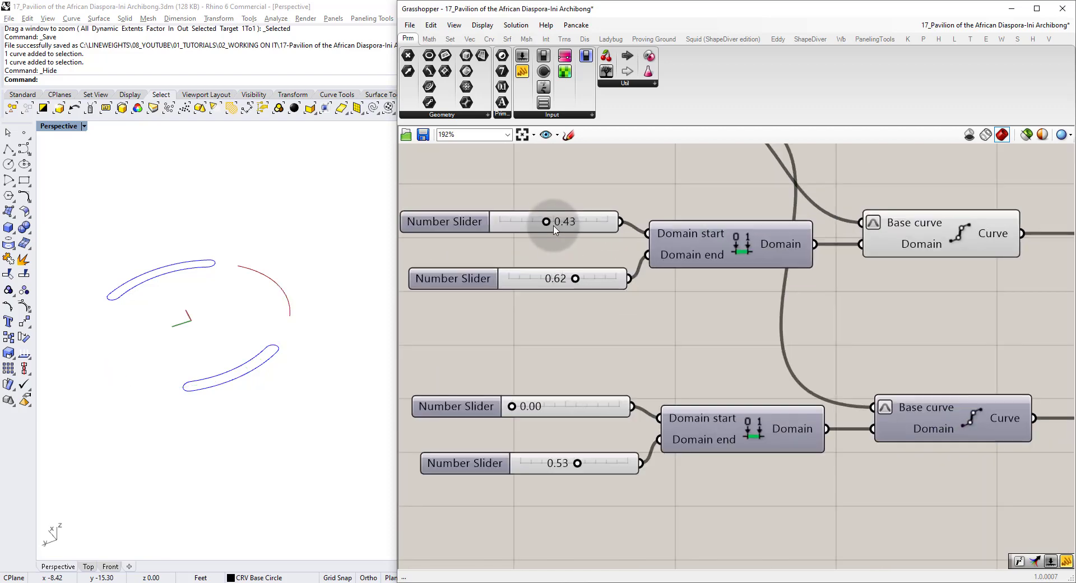
{"action": "left_click_drag", "start_coordinate": [520, 236], "coordinate": [522, 235]}
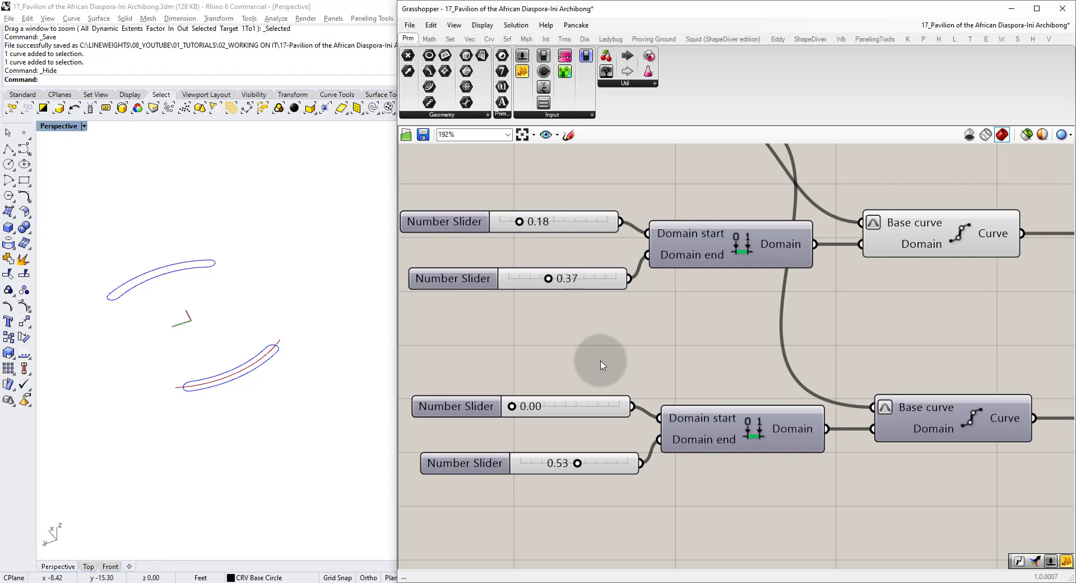
Turn the lower Sub Curve component's preview back on.
{"action": "left_click", "coordinate": [943, 420]}
{"action": "key", "text": "ctrl+q"}
{"action": "left_click", "coordinate": [479, 327]}
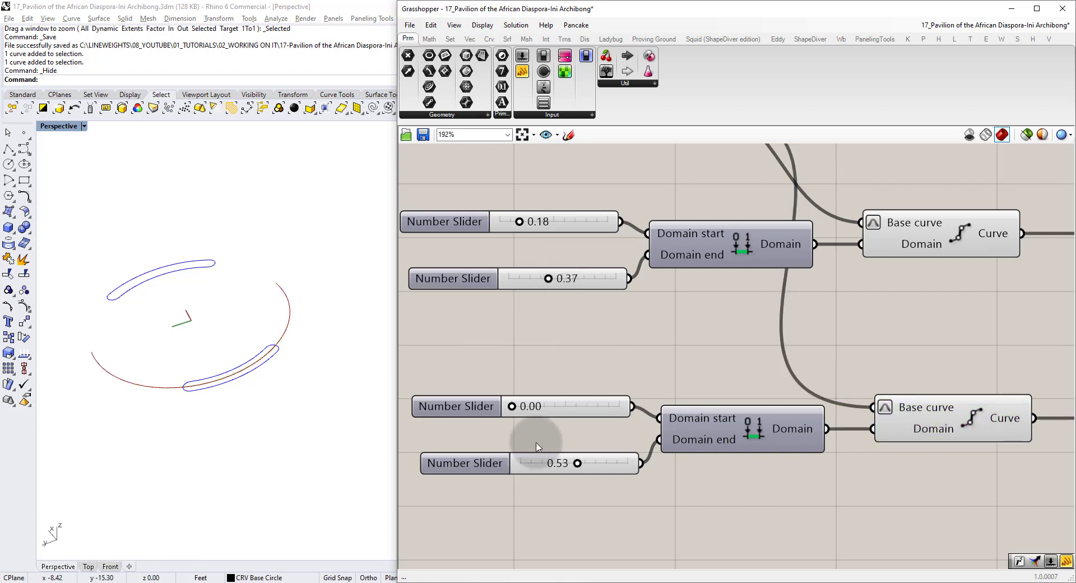
Set the lower Sub Curve's domain start to 0.66 and domain end to 0.87.
{"action": "left_click_drag", "start_coordinate": [516, 408], "coordinate": [576, 408]}
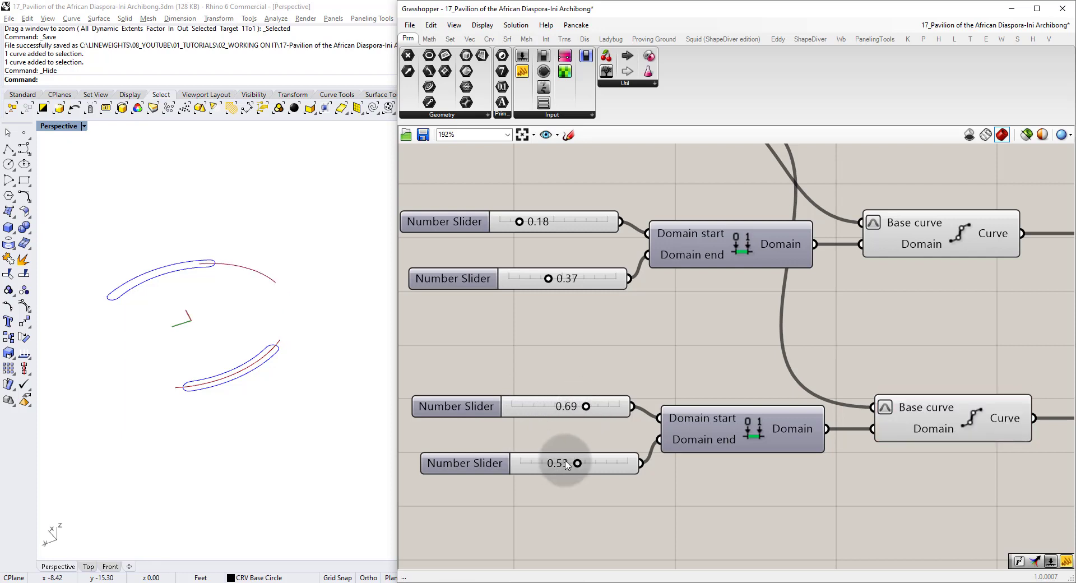
{"action": "left_click_drag", "start_coordinate": [592, 463], "coordinate": [612, 463]}
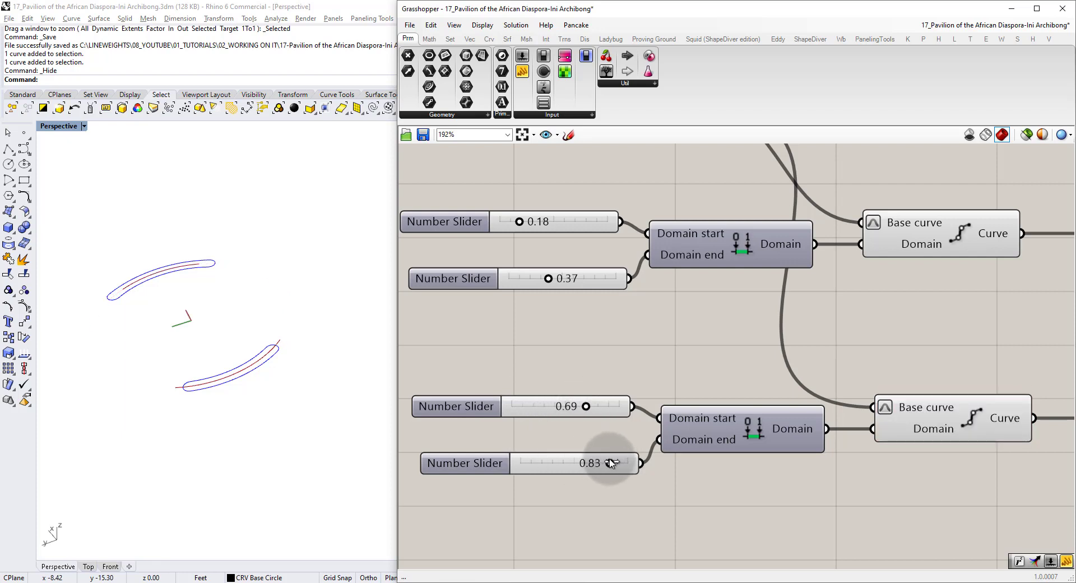
{"action": "left_click_drag", "start_coordinate": [585, 406], "coordinate": [583, 407]}
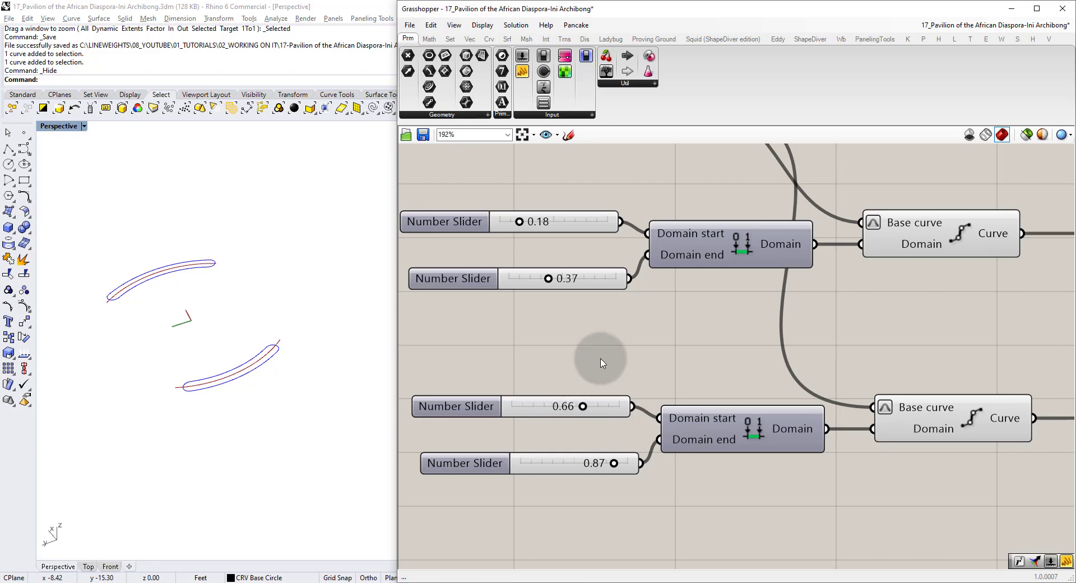
Turn on the previews of both Divide Curve components.
{"action": "scroll", "coordinate": [783, 355], "scroll_direction": "down", "scroll_amount": 3}
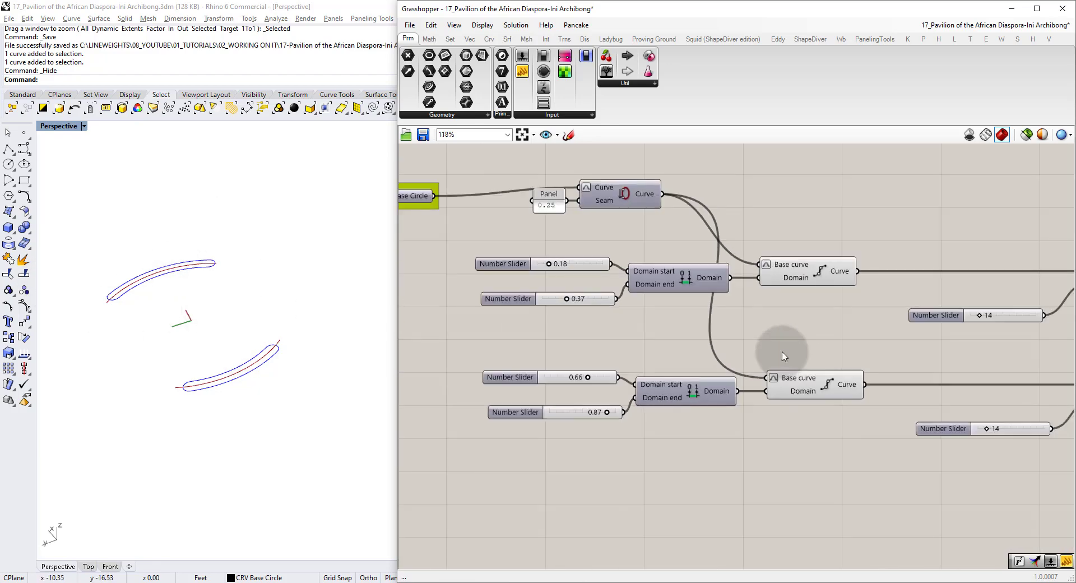
{"action": "right_click_drag", "start_coordinate": [912, 343], "coordinate": [683, 335]}
{"action": "scroll", "coordinate": [676, 332], "scroll_direction": "down", "scroll_amount": 4}
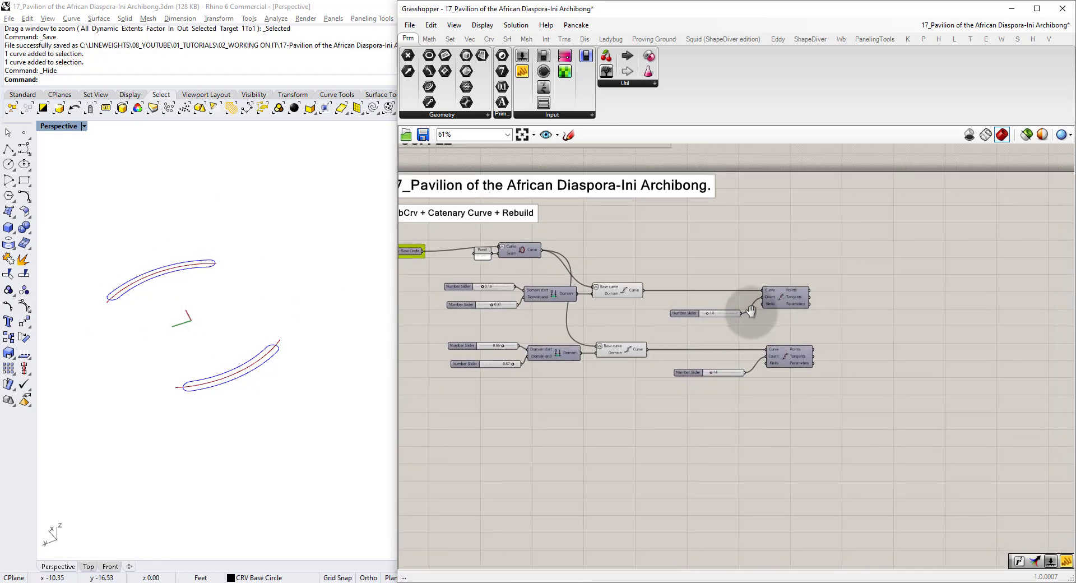
{"action": "scroll", "coordinate": [786, 311], "scroll_direction": "up", "scroll_amount": 2}
{"action": "right_click_drag", "start_coordinate": [789, 312], "coordinate": [550, 286]}
{"action": "scroll", "coordinate": [550, 287], "scroll_direction": "up", "scroll_amount": 2}
{"action": "left_click", "coordinate": [547, 264]}
{"action": "key", "text": "ctrl+q"}
{"action": "left_click", "coordinate": [558, 360]}
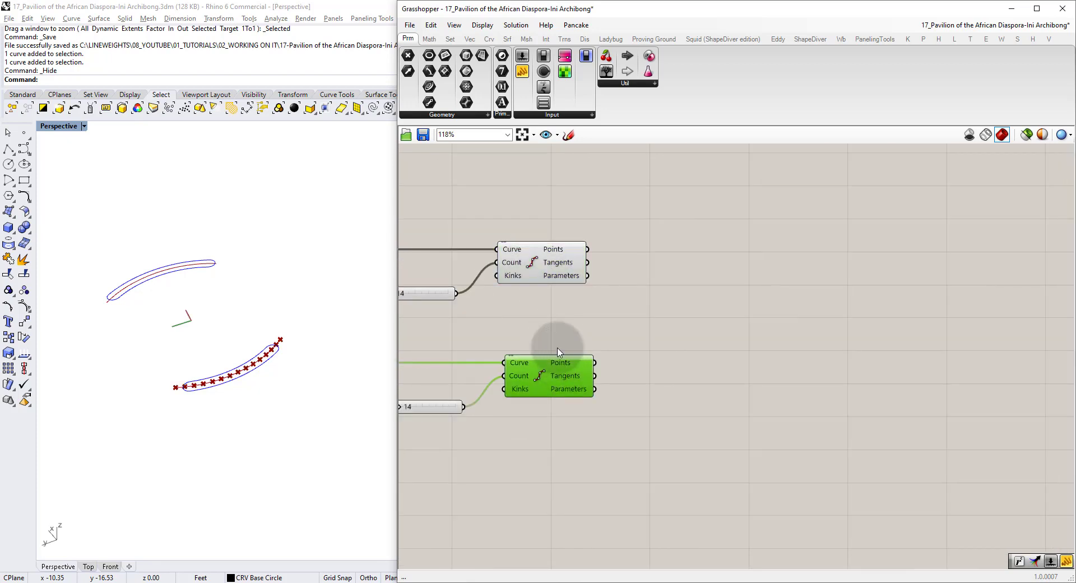
{"action": "key", "text": "ctrl+q"}
{"action": "left_click", "coordinate": [553, 323]}
Set the upper division count slider to 23 and feed it to both Divide Curve components, removing the redundant lower slider.
{"action": "right_click_drag", "start_coordinate": [555, 328], "coordinate": [637, 245]}
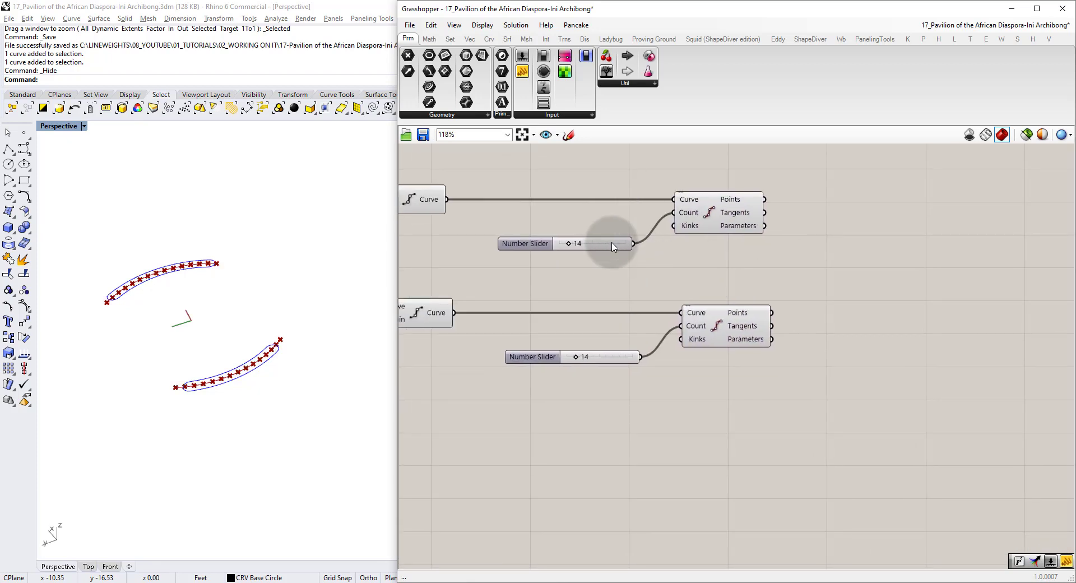
{"action": "left_click", "coordinate": [612, 242]}
{"action": "left_click_drag", "start_coordinate": [568, 243], "coordinate": [579, 244]}
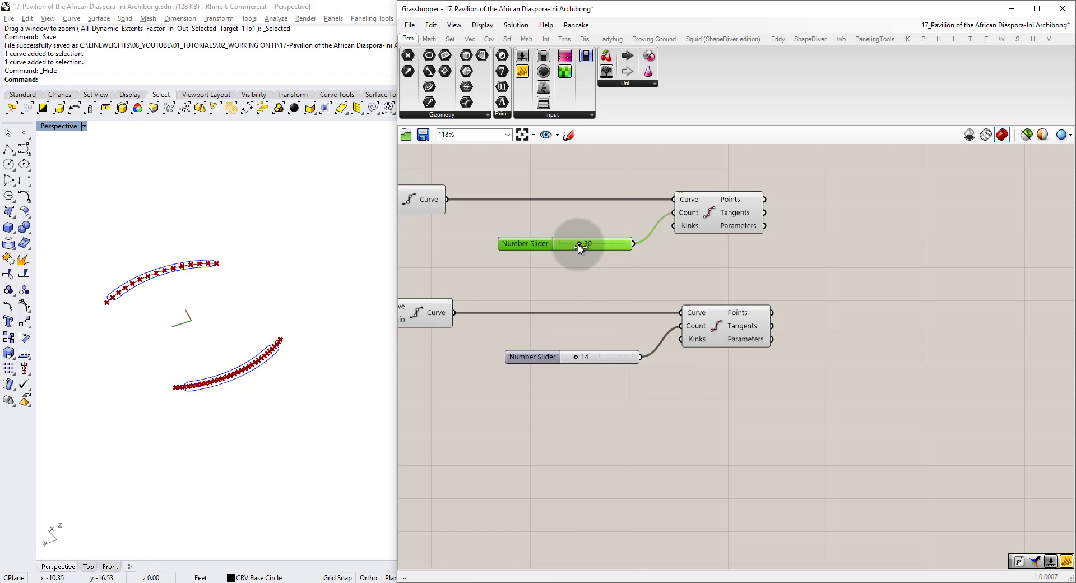
{"action": "scroll", "coordinate": [230, 370], "scroll_direction": "up", "scroll_amount": 4}
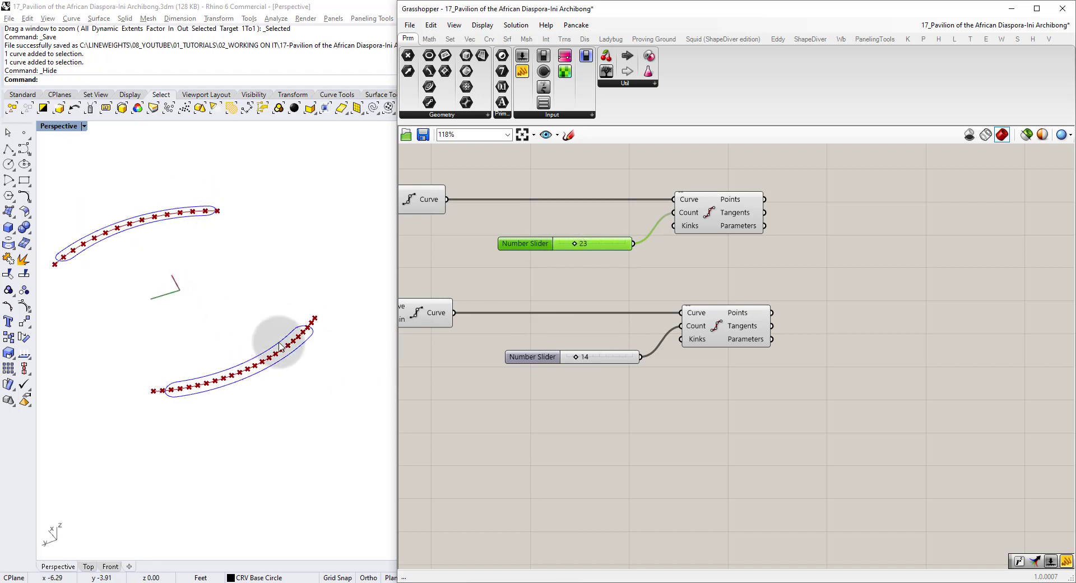
{"action": "left_click_drag", "start_coordinate": [635, 244], "coordinate": [681, 326]}
{"action": "left_click", "coordinate": [583, 355]}
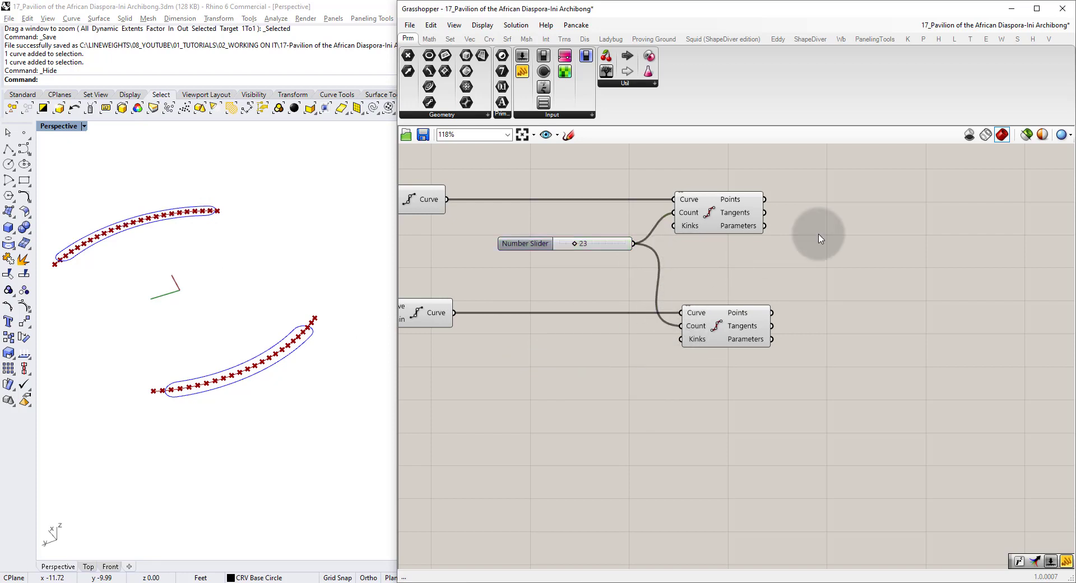
Examine the division points of each Divide Curve component and compare them with the pavilion's arch photo in the browser.
{"action": "right_click_drag", "start_coordinate": [817, 235], "coordinate": [687, 245]}
{"action": "left_click", "coordinate": [600, 241]}
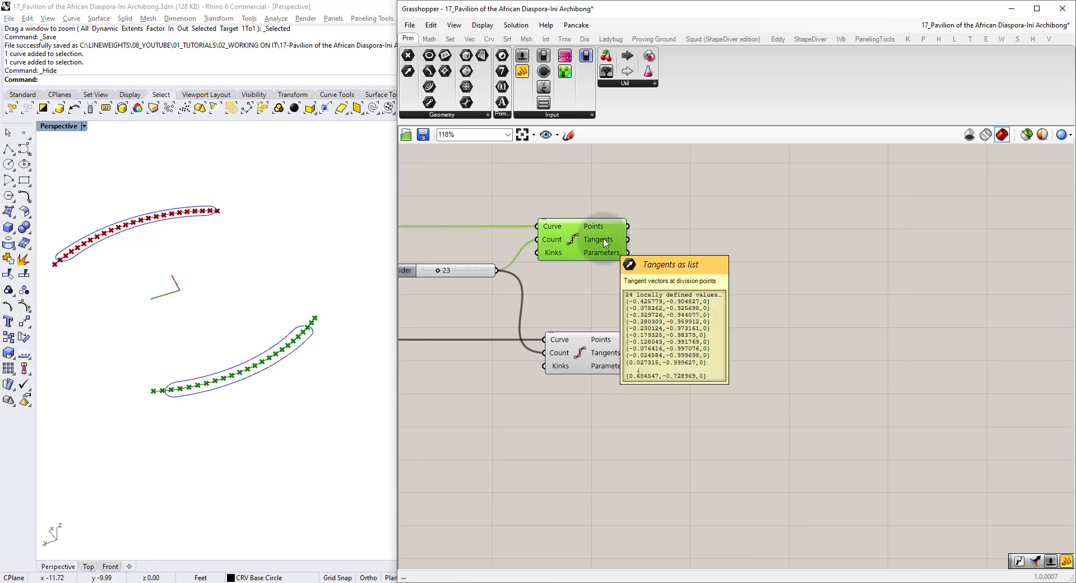
{"action": "left_click", "coordinate": [607, 361]}
{"action": "left_click", "coordinate": [615, 298]}
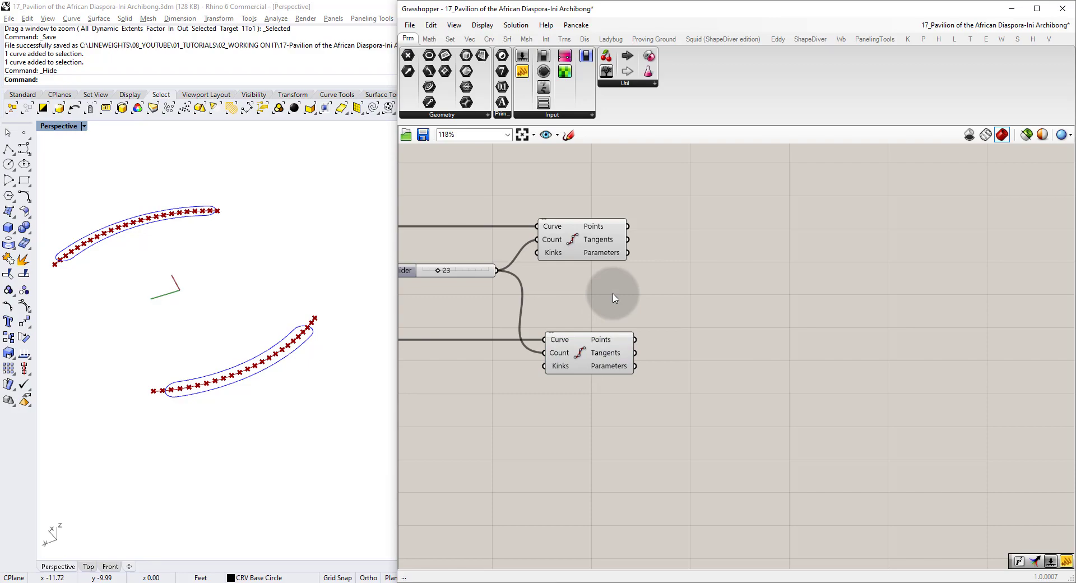
{"action": "left_click", "coordinate": [326, 582]}
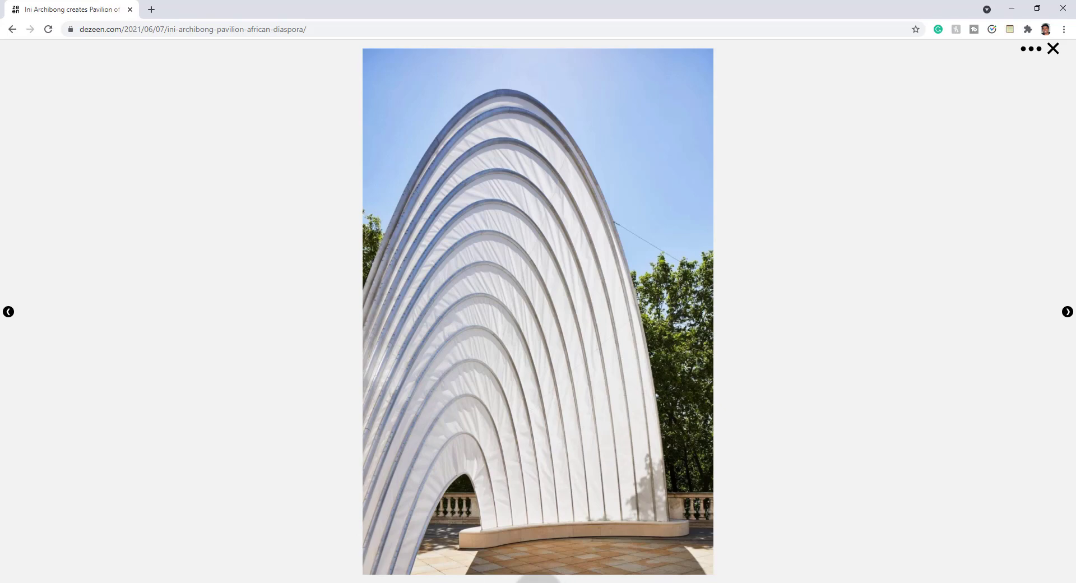
{"action": "key", "text": "alt+Tab"}
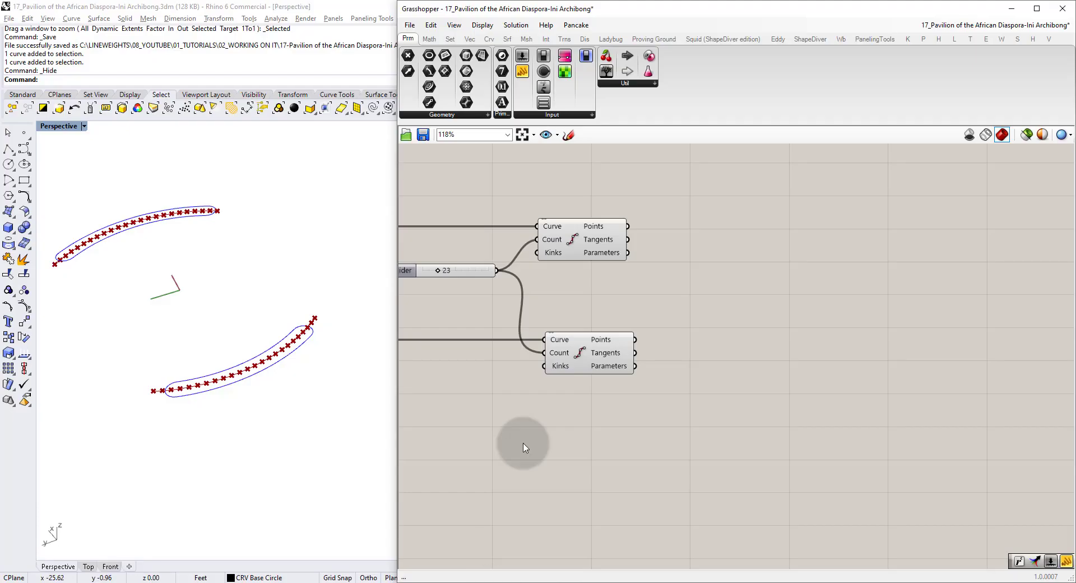
Add a Catenary component to the canvas beside the two Divide Curve components.
{"action": "double_click", "coordinate": [717, 291]}
{"action": "type", "text": "caenary"}
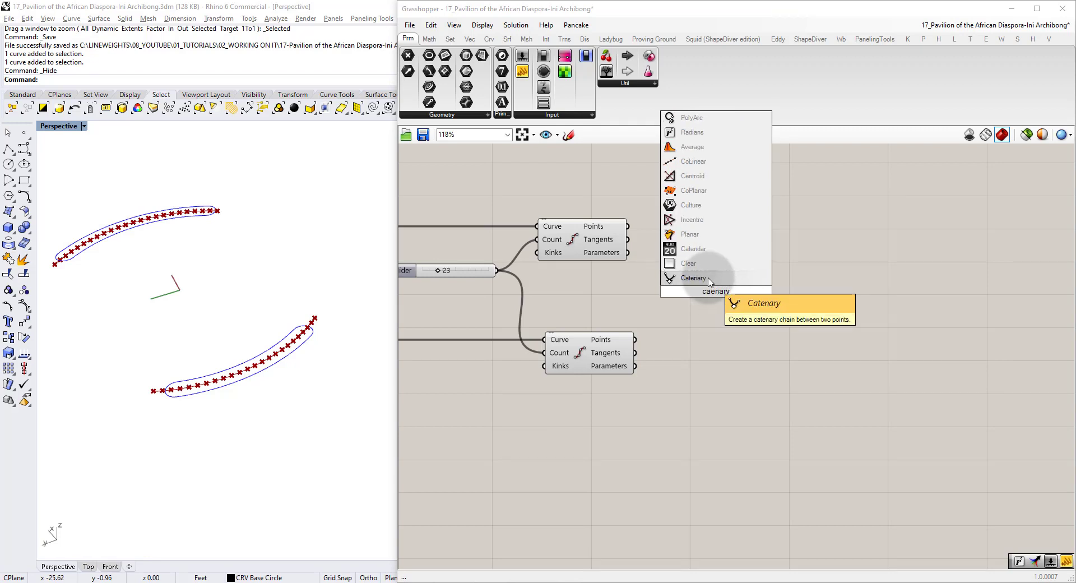
{"action": "left_click", "coordinate": [710, 292]}
{"action": "type", "text": "t"}
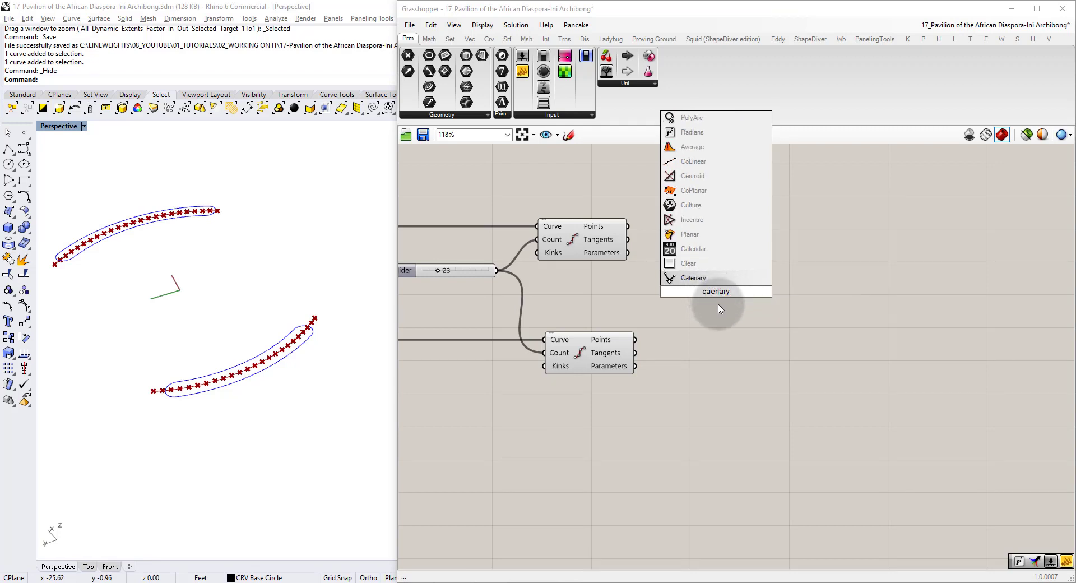
{"action": "left_click", "coordinate": [700, 277]}
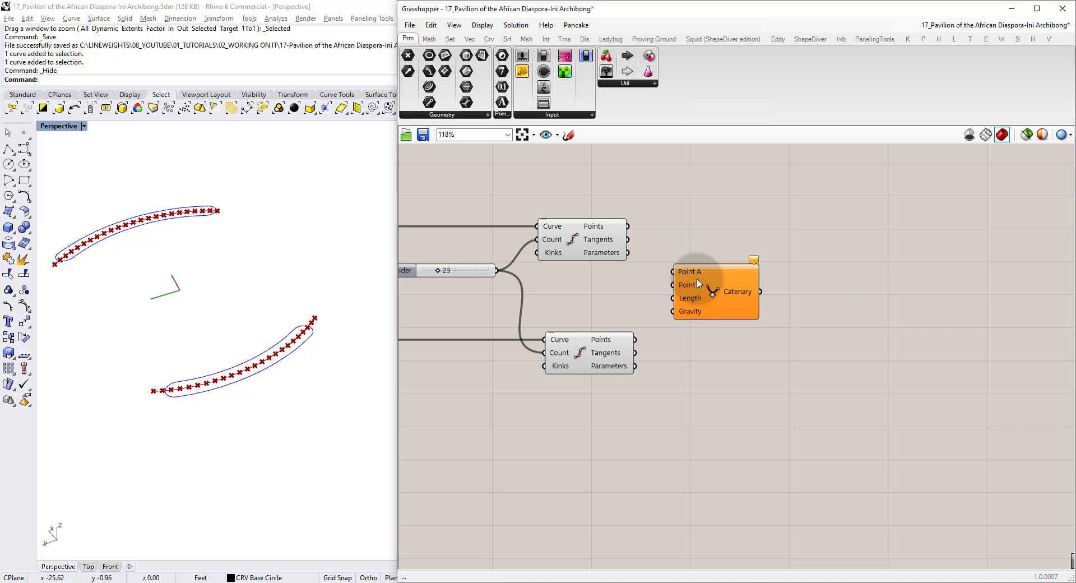
{"action": "left_click_drag", "start_coordinate": [698, 283], "coordinate": [762, 294]}
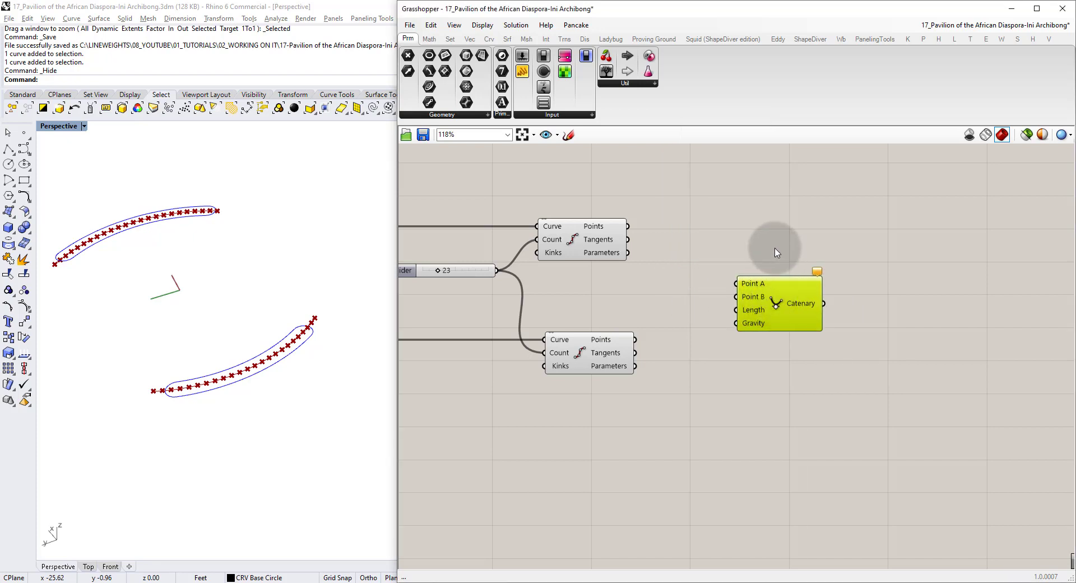
{"action": "left_click", "coordinate": [777, 257]}
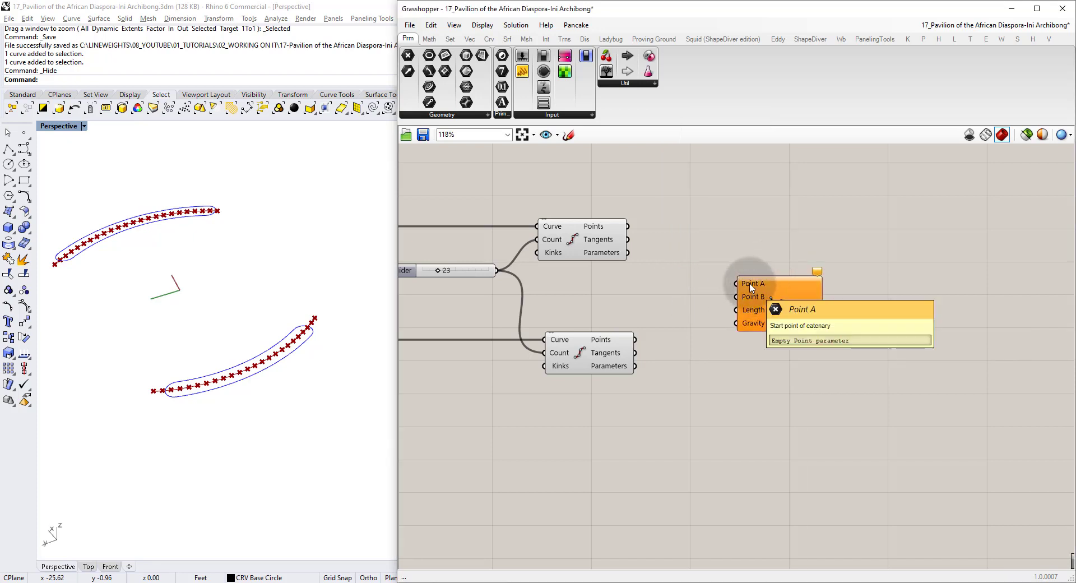
Wire the upper division points to the Catenary's Point A and the lower ones to Point B, tidying the component layout.
{"action": "left_click", "coordinate": [623, 228]}
{"action": "left_click_drag", "start_coordinate": [623, 227], "coordinate": [663, 238]}
{"action": "left_click_drag", "start_coordinate": [667, 236], "coordinate": [770, 286]}
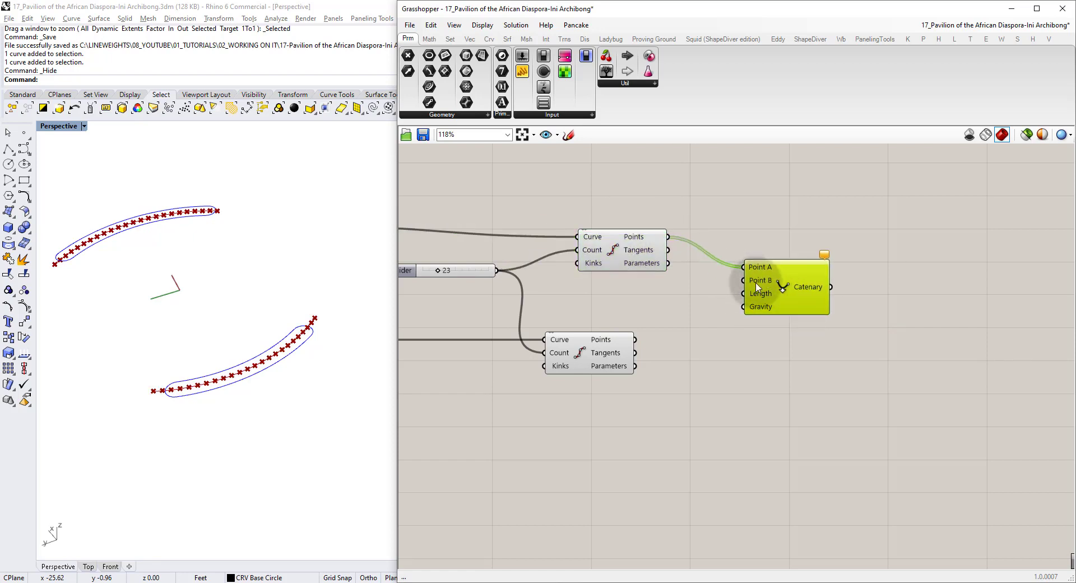
{"action": "left_click", "coordinate": [645, 336]}
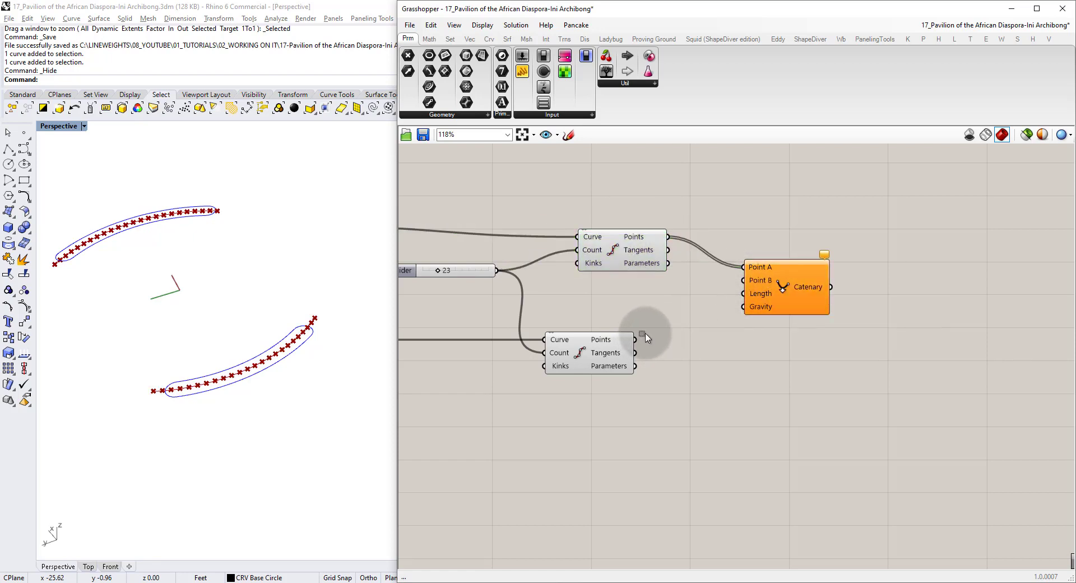
{"action": "left_click_drag", "start_coordinate": [646, 336], "coordinate": [780, 283]}
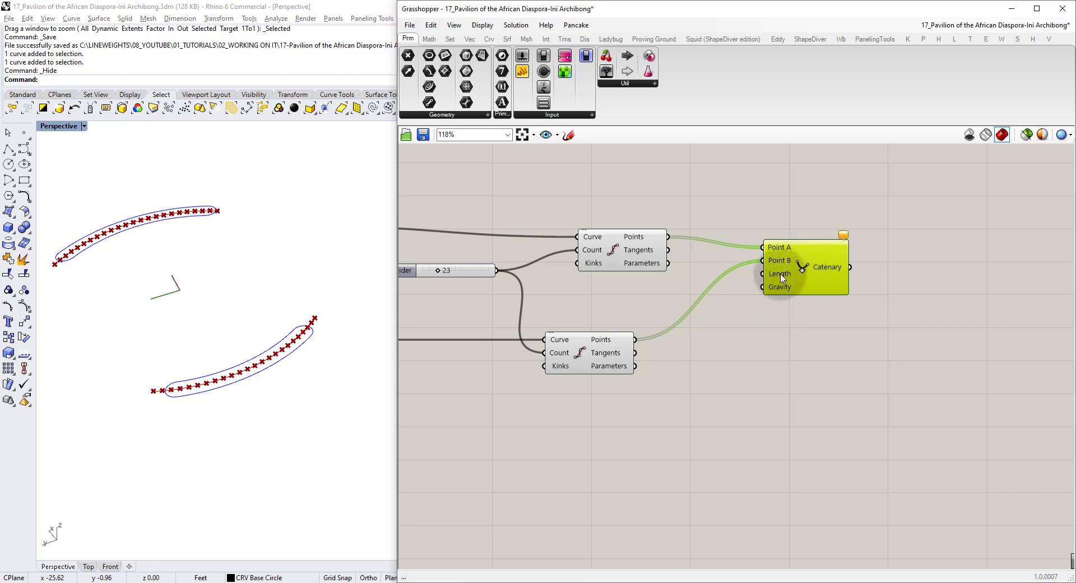
{"action": "left_click_drag", "start_coordinate": [782, 277], "coordinate": [819, 267]}
{"action": "left_click", "coordinate": [615, 348]}
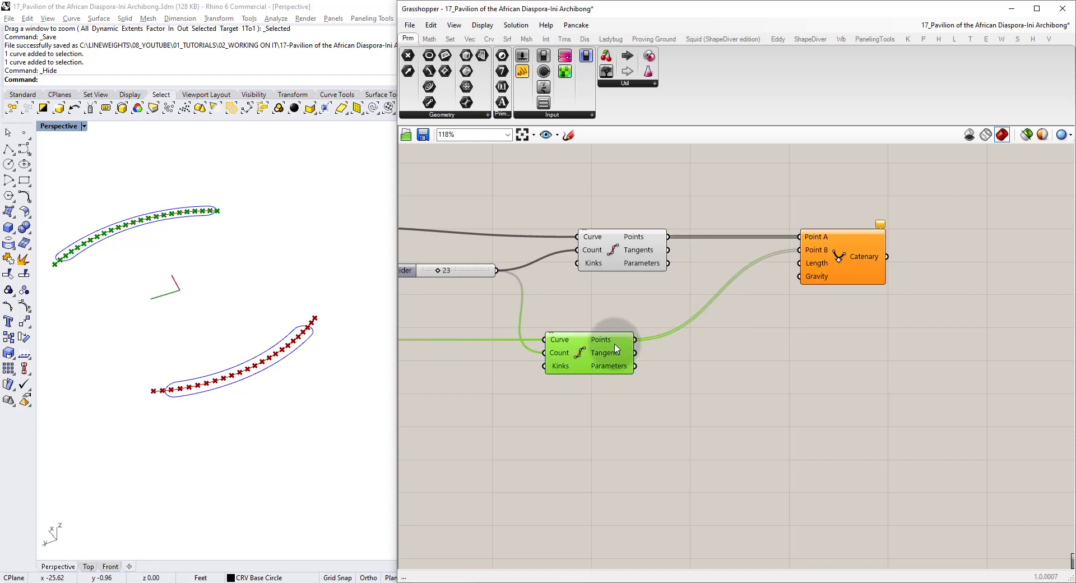
{"action": "left_click_drag", "start_coordinate": [615, 348], "coordinate": [645, 345]}
{"action": "left_click", "coordinate": [645, 292]}
Measure the span between the two seating curves with a temporary line in Rhino, without keeping the line.
{"action": "right_click_drag", "start_coordinate": [249, 307], "coordinate": [290, 298]}
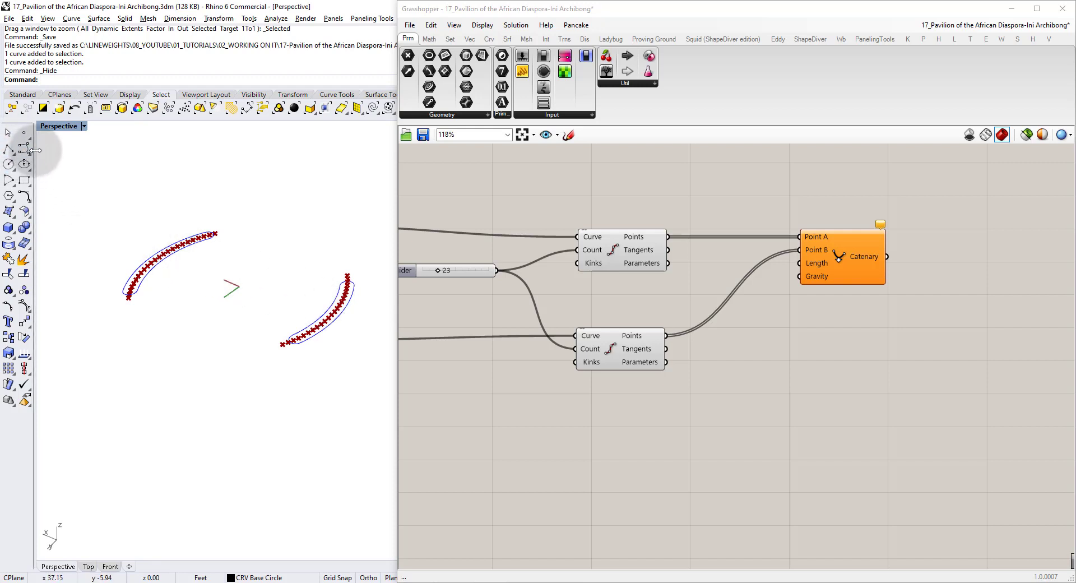
{"action": "key", "text": "Return"}
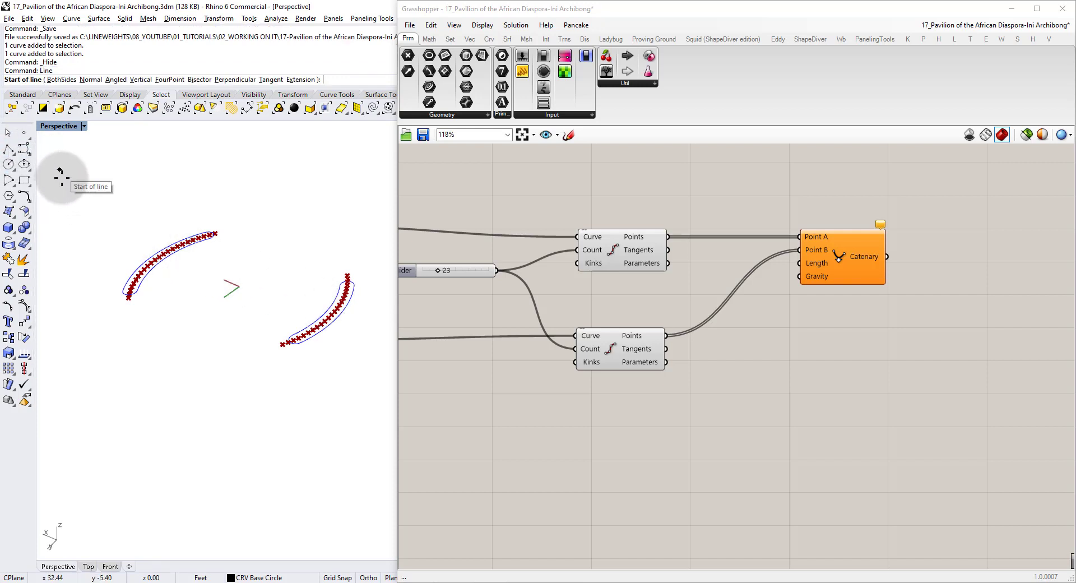
{"action": "left_click", "coordinate": [164, 258]}
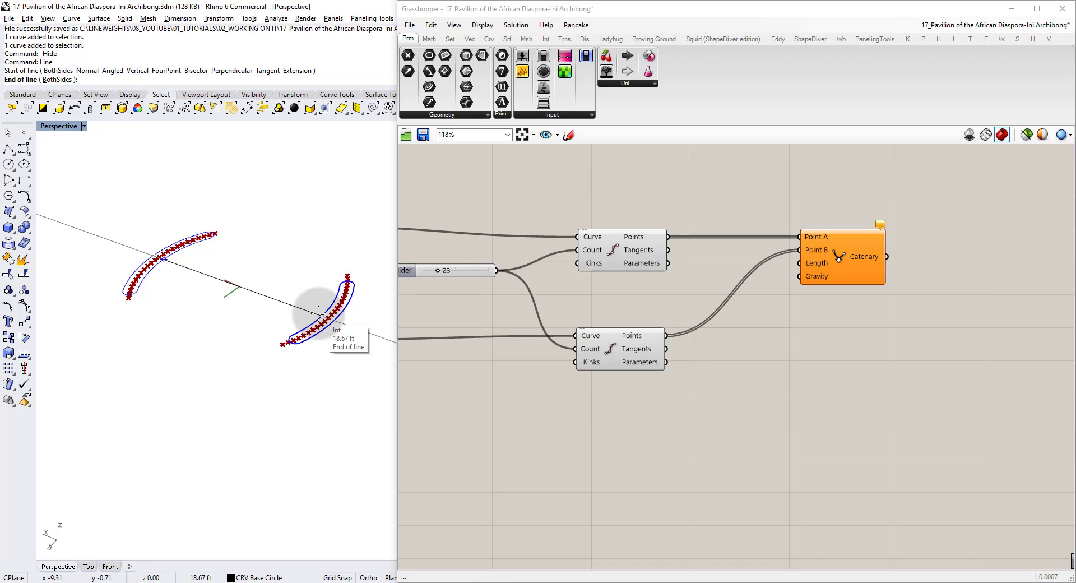
{"action": "key", "text": "Escape"}
Add a number slider with value 25 and connect it to the Catenary's Length input.
{"action": "double_click", "coordinate": [743, 395]}
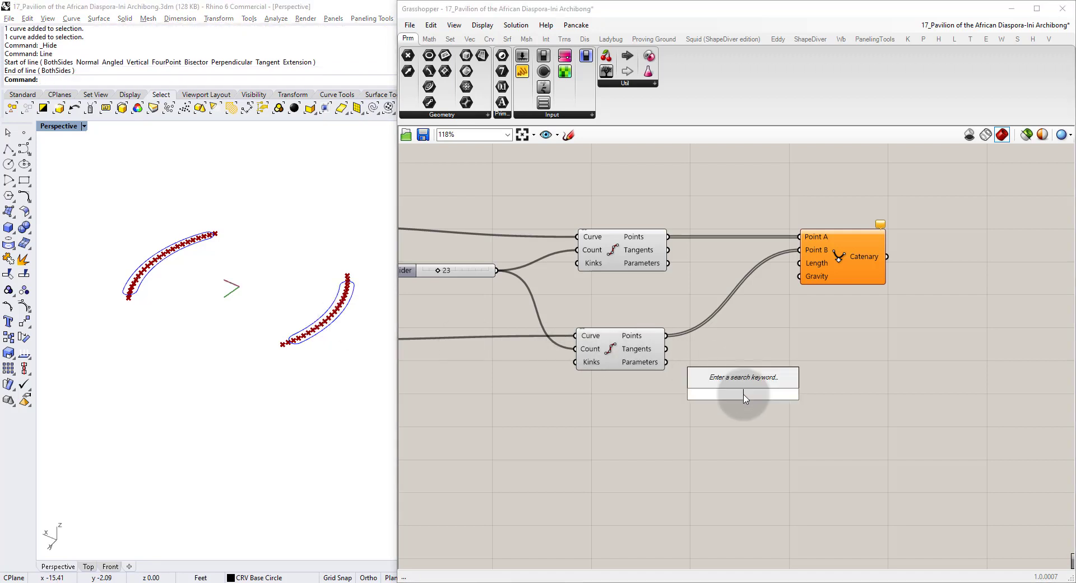
{"action": "key", "text": "Return"}
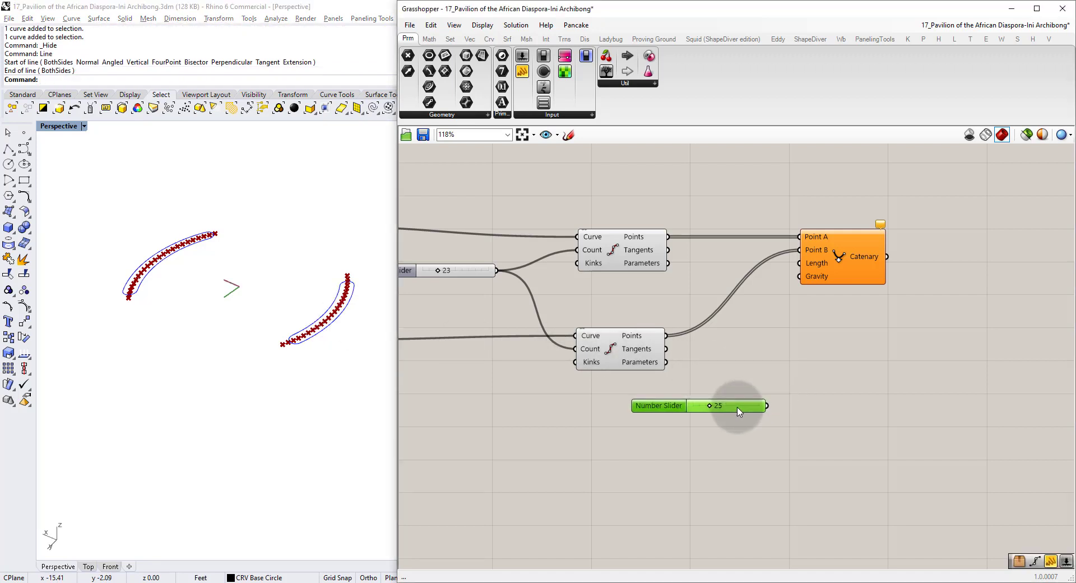
{"action": "left_click_drag", "start_coordinate": [767, 405], "coordinate": [801, 263]}
{"action": "left_click", "coordinate": [888, 397]}
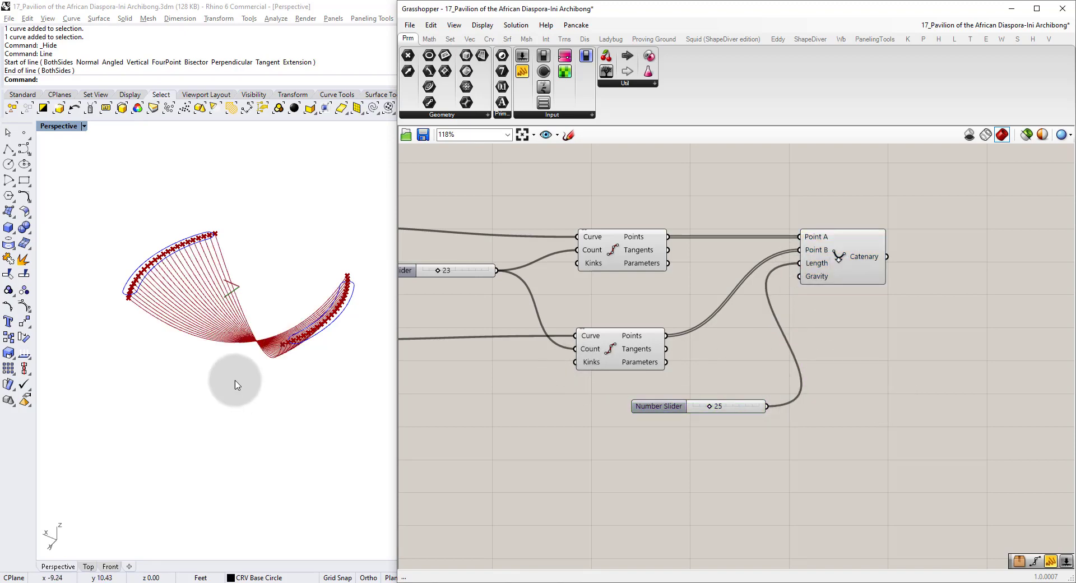
Add a Unit Z vector, connect it to the Catenary's Gravity input, and inspect the arches in the viewport.
{"action": "right_click_drag", "start_coordinate": [235, 381], "coordinate": [369, 288]}
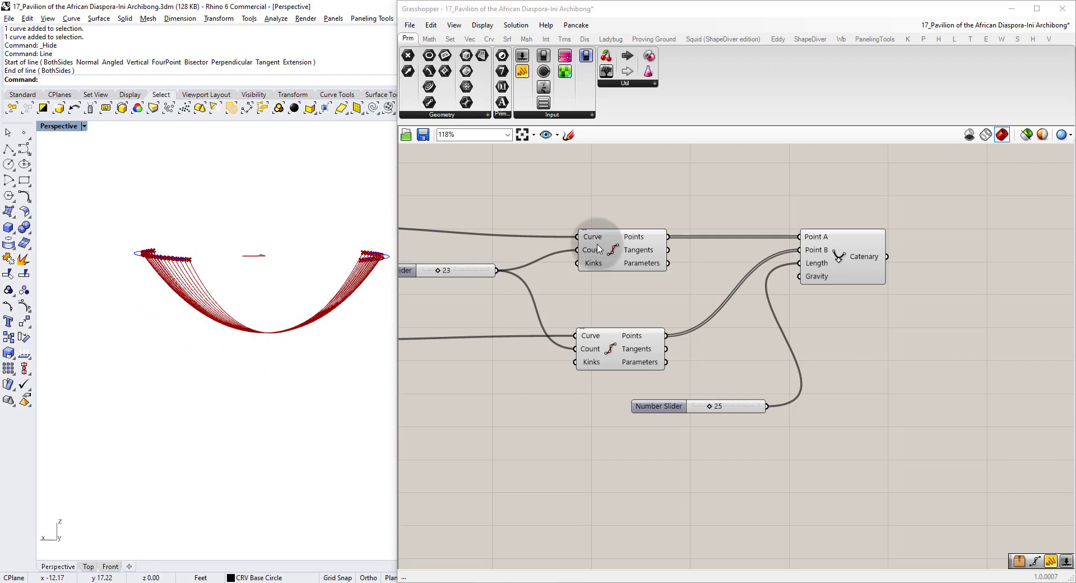
{"action": "mouse_move", "coordinate": [820, 279]}
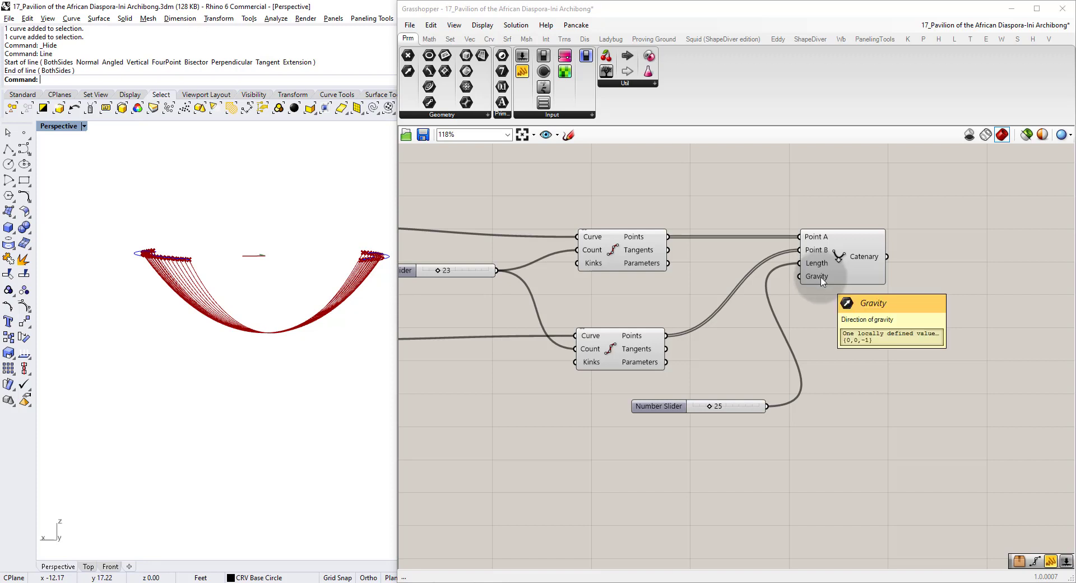
{"action": "double_click", "coordinate": [753, 457]}
{"action": "type", "text": "unit z"}
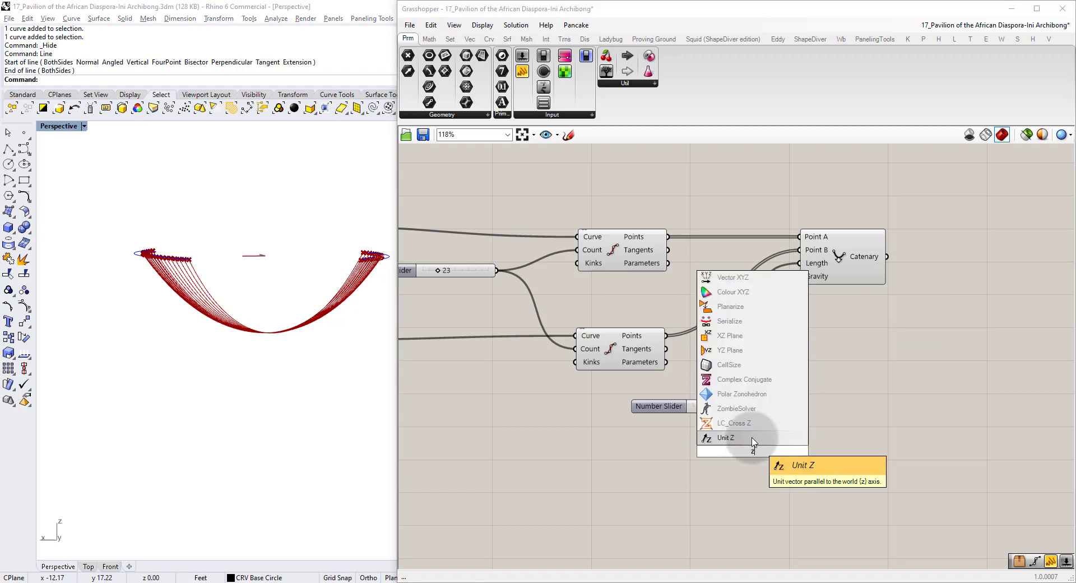
{"action": "key", "text": "Return"}
{"action": "left_click_drag", "start_coordinate": [781, 374], "coordinate": [799, 277]}
{"action": "right_click_drag", "start_coordinate": [257, 280], "coordinate": [225, 312]}
{"action": "scroll", "coordinate": [224, 308], "scroll_direction": "up", "scroll_amount": 4}
{"action": "right_click_drag", "start_coordinate": [237, 245], "coordinate": [252, 275]}
{"action": "scroll", "coordinate": [257, 281], "scroll_direction": "down", "scroll_amount": 3}
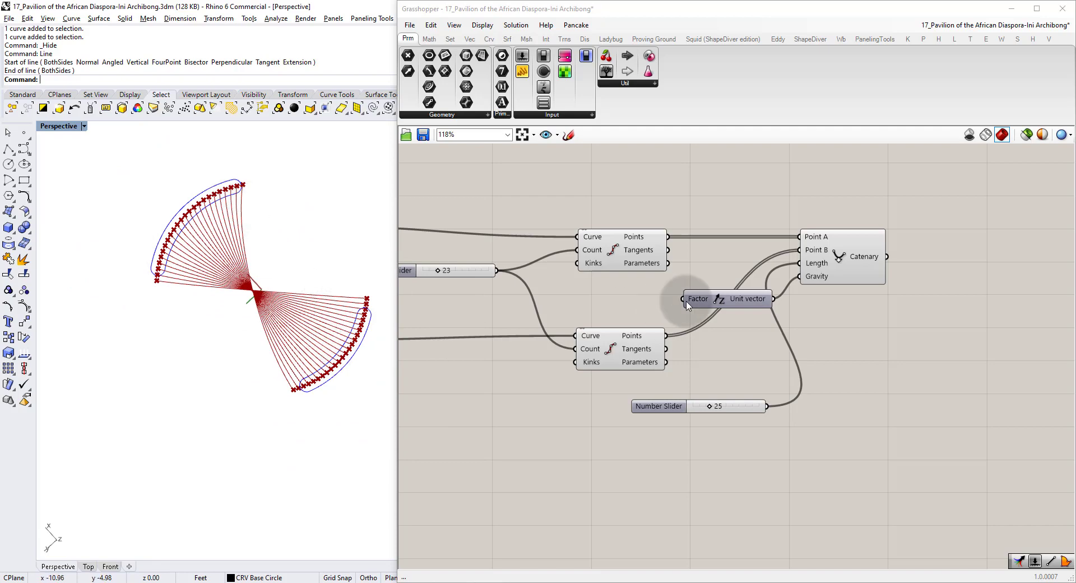
Turn off the Catenary and both curve-division previews and add a Point List component.
{"action": "left_click", "coordinate": [837, 255]}
{"action": "double_click", "coordinate": [726, 168]}
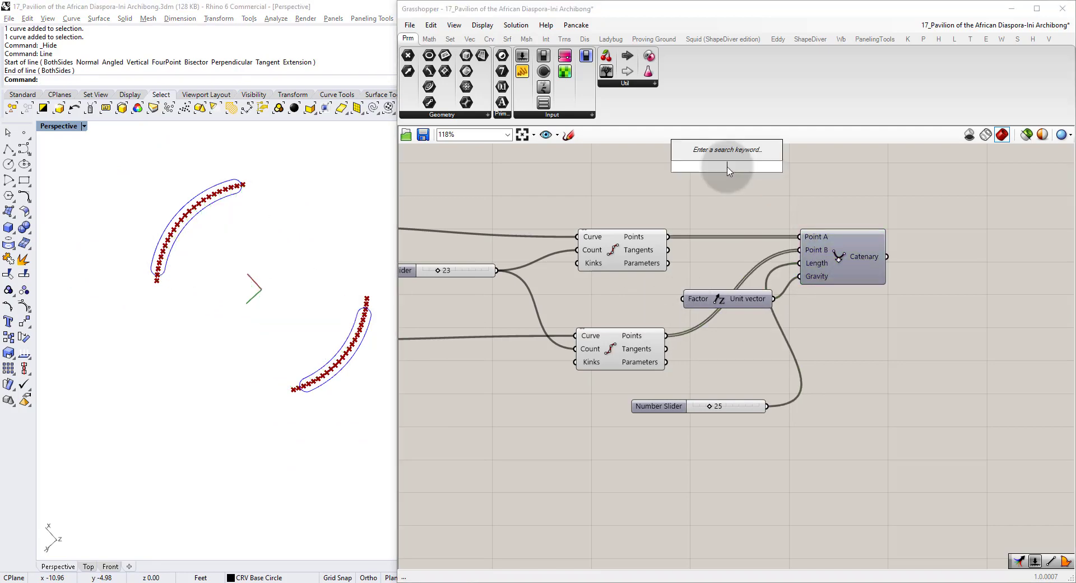
{"action": "type", "text": "point"}
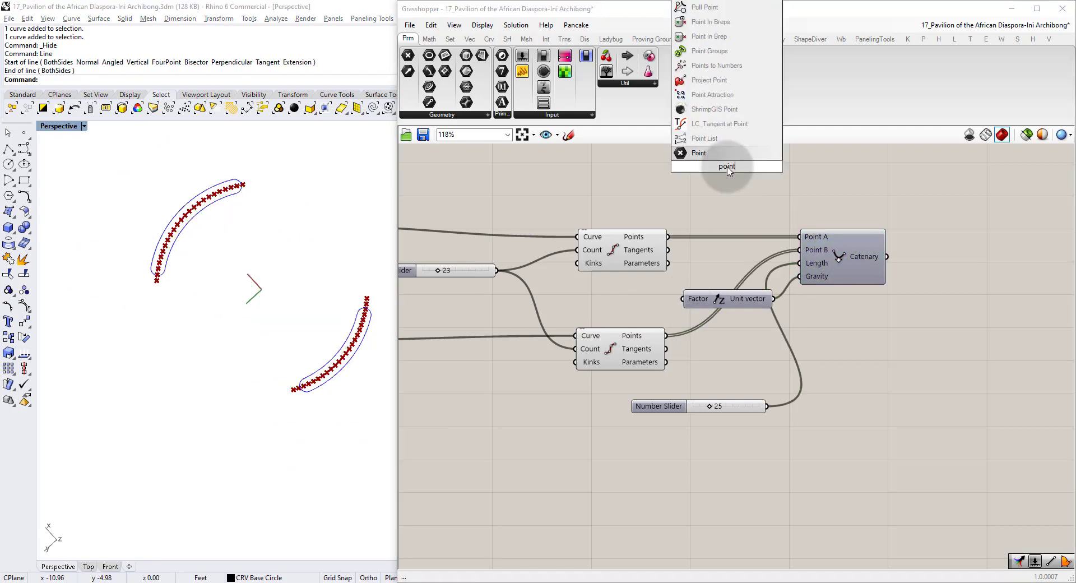
{"action": "key", "text": "Return"}
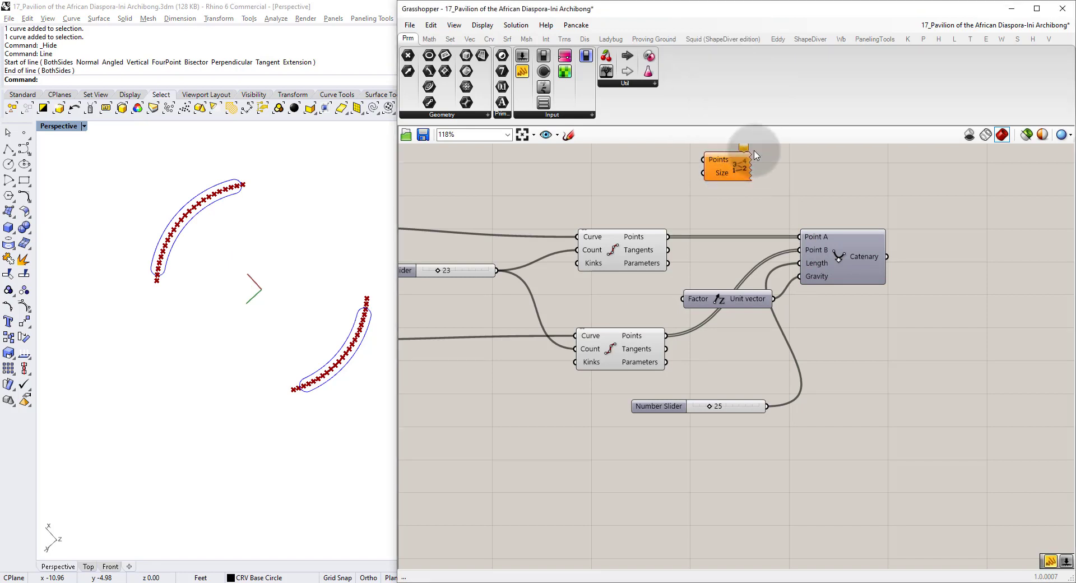
{"action": "left_click", "coordinate": [618, 251]}
{"action": "left_click", "coordinate": [626, 338]}
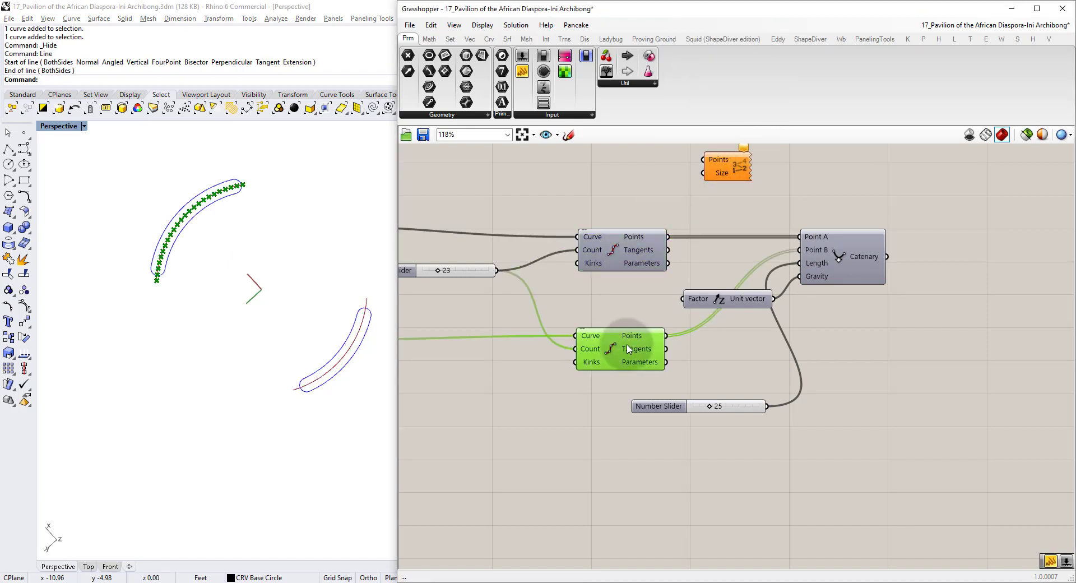
Connect the upper division points to the Point List and duplicate it for the lower division points.
{"action": "left_click_drag", "start_coordinate": [668, 237], "coordinate": [728, 352]}
{"action": "key", "text": "ctrl+c"}
{"action": "key", "text": "ctrl+v"}
{"action": "left_click_drag", "start_coordinate": [667, 335], "coordinate": [697, 354]}
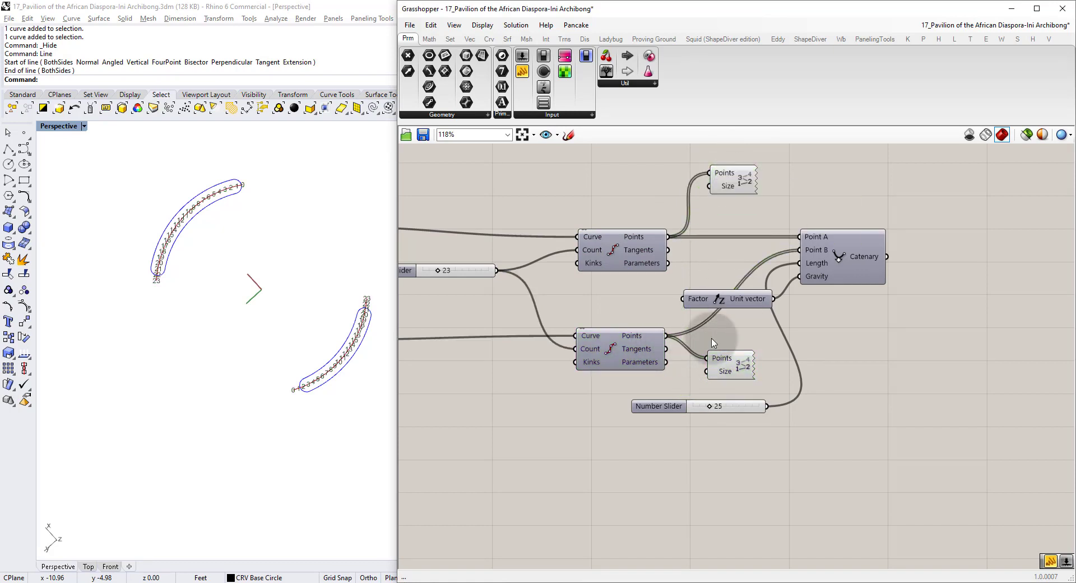
Examine the point numbering along both seating curves and how the catenaries pair the points.
{"action": "scroll", "coordinate": [322, 336], "scroll_direction": "up", "scroll_amount": 8}
{"action": "right_click_drag", "start_coordinate": [308, 343], "coordinate": [180, 311], "text": "shift"}
{"action": "scroll", "coordinate": [193, 351], "scroll_direction": "up", "scroll_amount": 4}
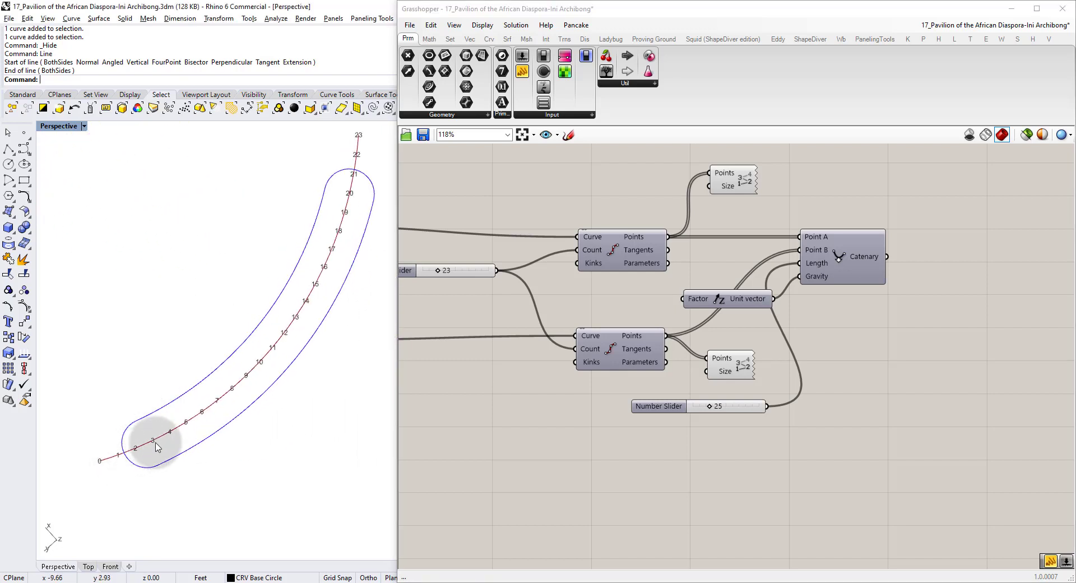
{"action": "right_click_drag", "start_coordinate": [156, 446], "coordinate": [243, 329]}
{"action": "scroll", "coordinate": [245, 325], "scroll_direction": "up", "scroll_amount": 4}
{"action": "scroll", "coordinate": [251, 314], "scroll_direction": "down", "scroll_amount": 6}
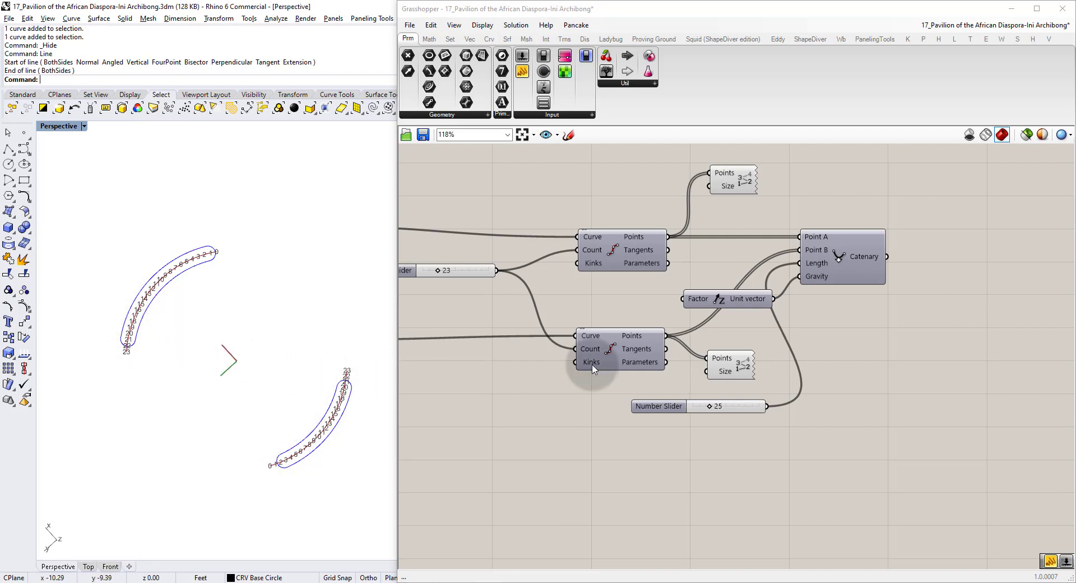
{"action": "left_click", "coordinate": [852, 248]}
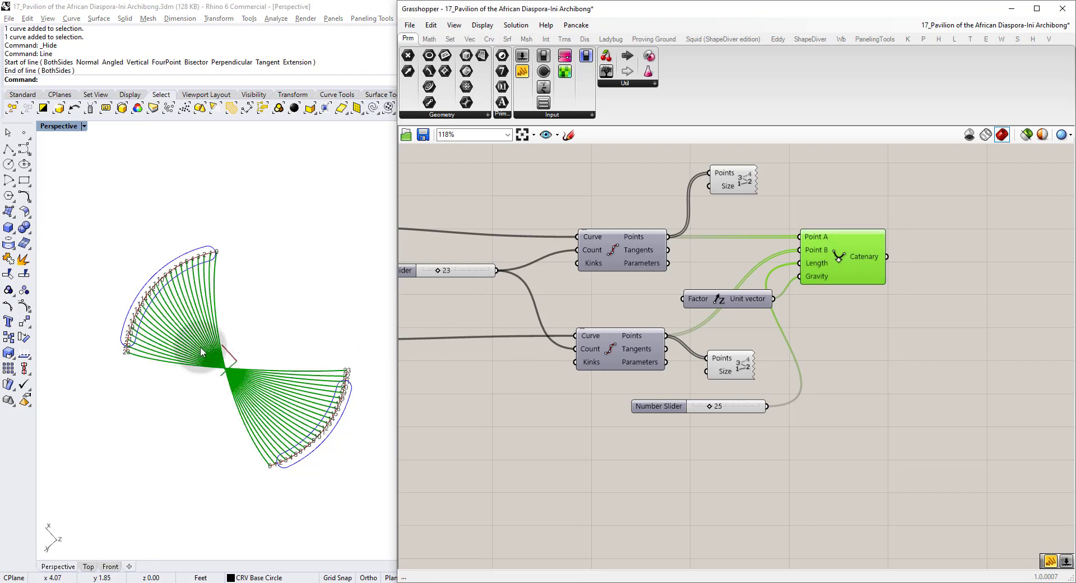
{"action": "left_click", "coordinate": [873, 304]}
{"action": "left_click", "coordinate": [860, 258]}
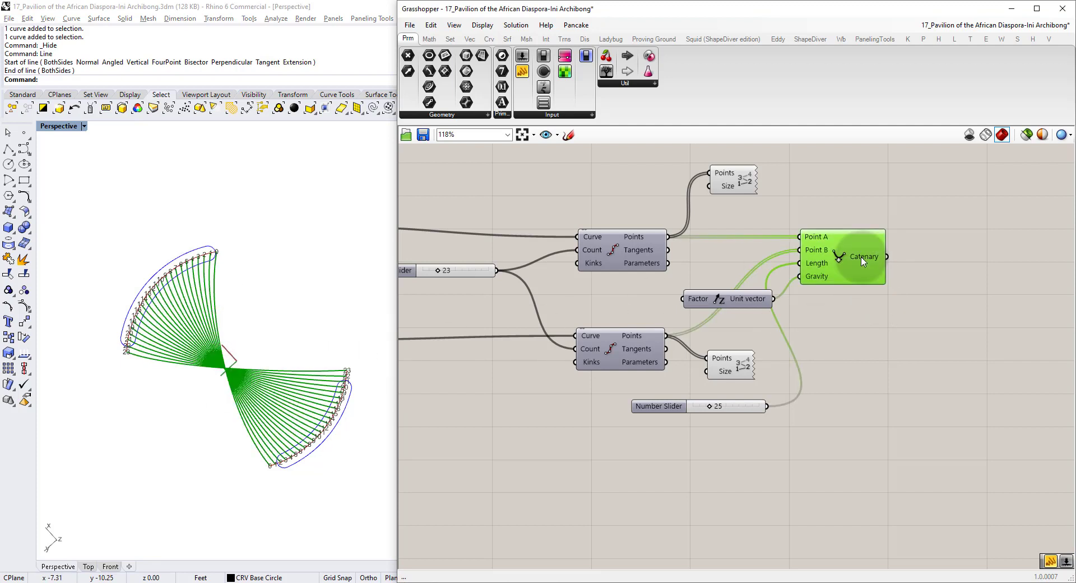
{"action": "key", "text": "ctrl+q"}
{"action": "left_click", "coordinate": [750, 225]}
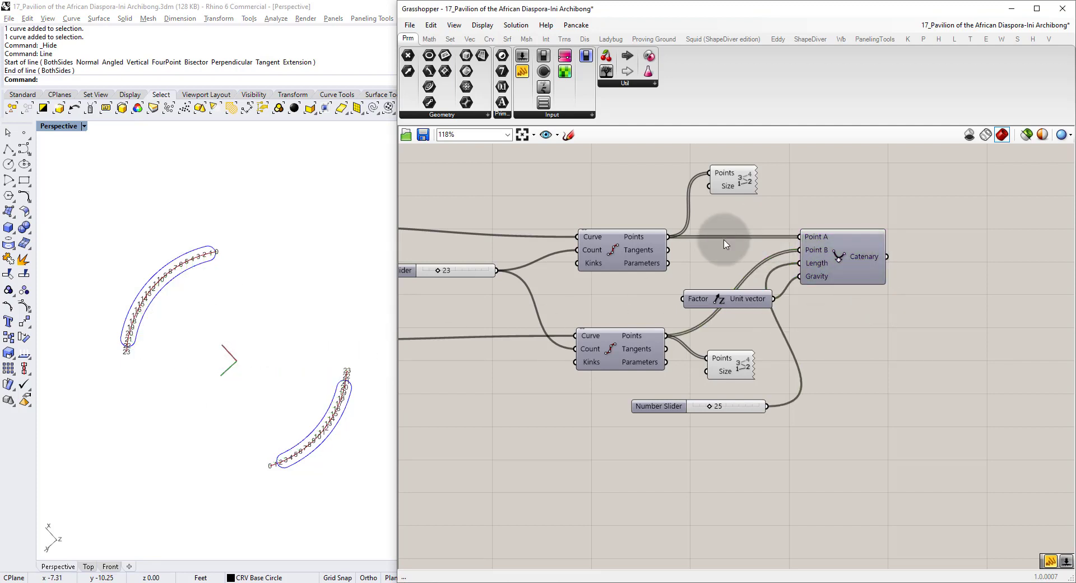
Reverse the Points output of the upper curve division and check the point order on both seating curves.
{"action": "right_click", "coordinate": [640, 237]}
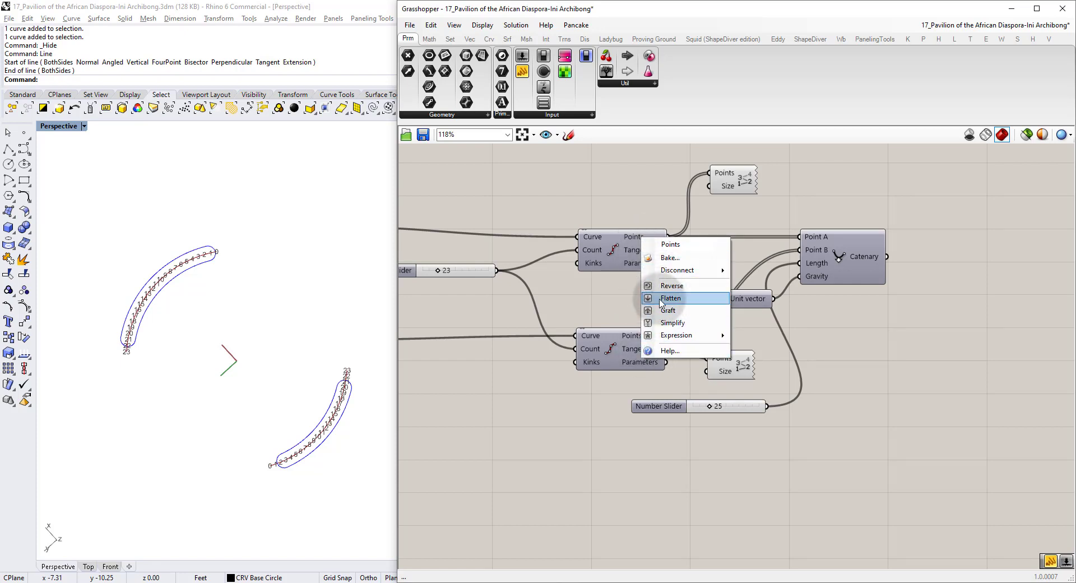
{"action": "left_click", "coordinate": [671, 286]}
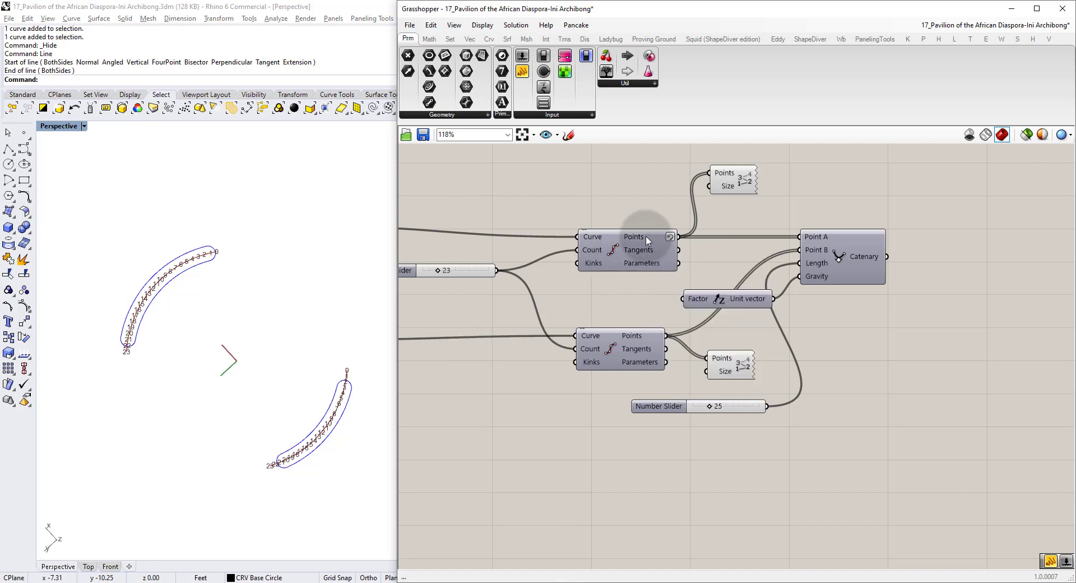
{"action": "scroll", "coordinate": [347, 364], "scroll_direction": "up", "scroll_amount": 5}
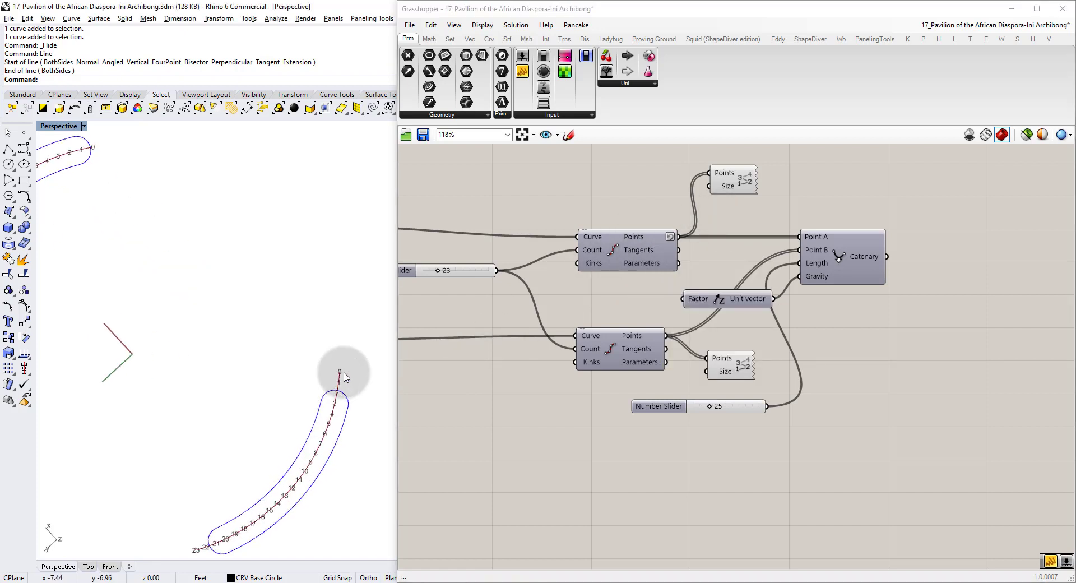
{"action": "right_click_drag", "start_coordinate": [117, 171], "coordinate": [140, 205], "text": "shift"}
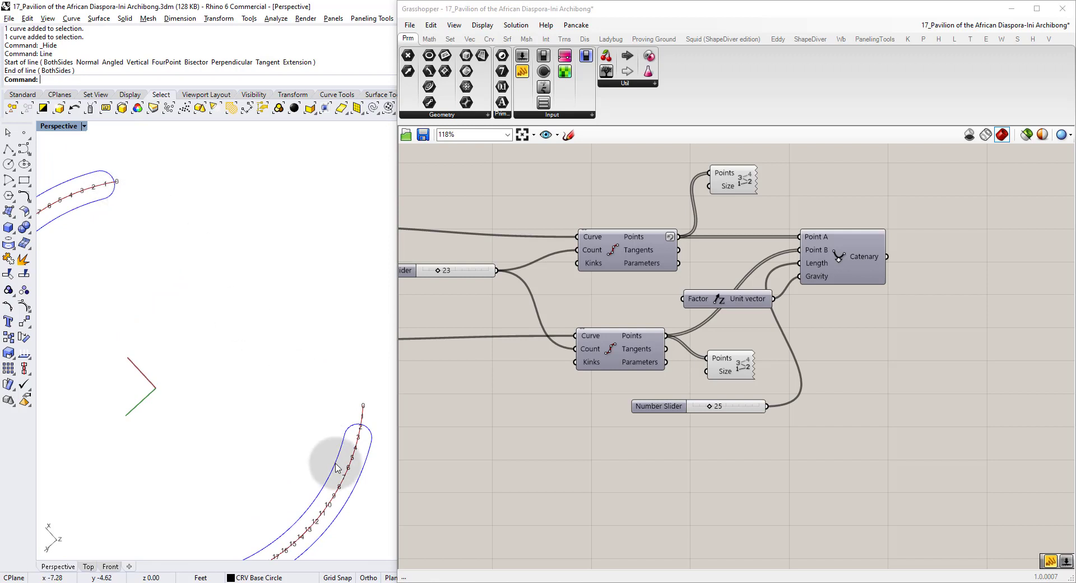
{"action": "right_click_drag", "start_coordinate": [335, 464], "coordinate": [313, 308], "text": "shift"}
{"action": "right_click_drag", "start_coordinate": [90, 155], "coordinate": [215, 295], "text": "shift"}
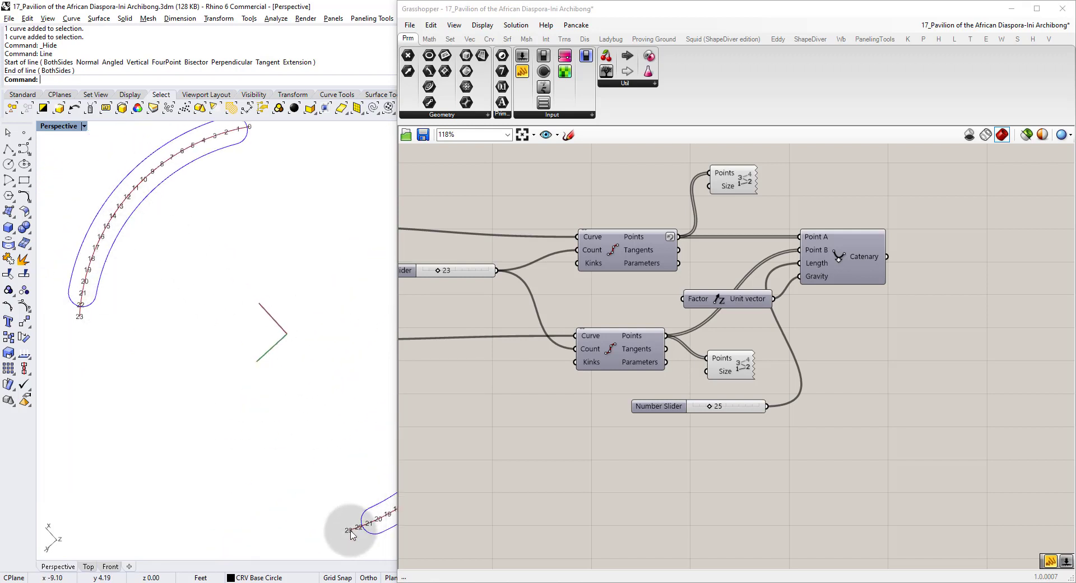
Turn the Catenary preview back on and inspect the re-paired arches in the perspective view.
{"action": "left_click", "coordinate": [843, 251]}
{"action": "key", "text": "ctrl+q"}
{"action": "left_click", "coordinate": [829, 196]}
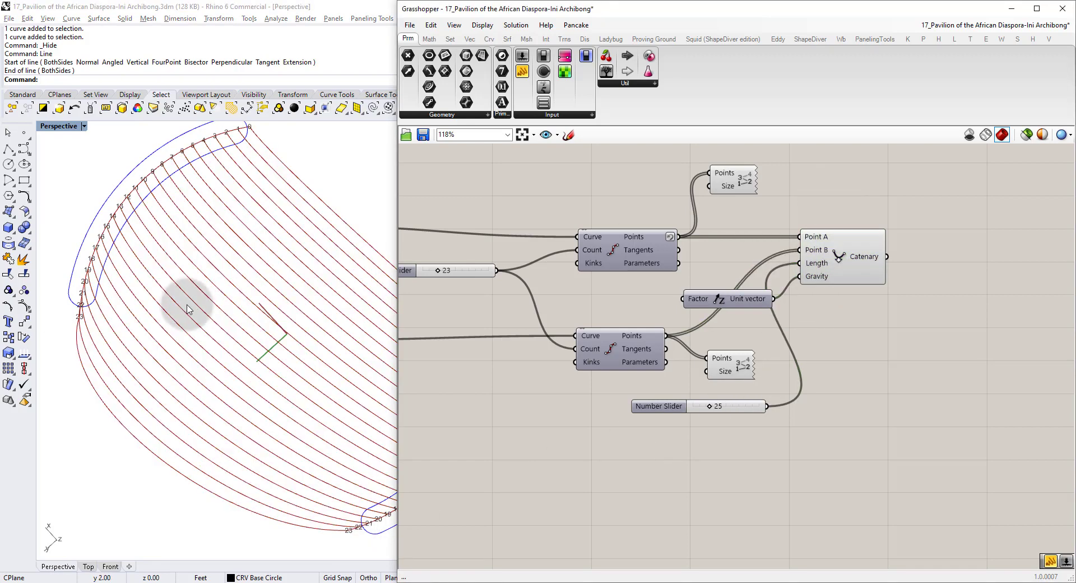
{"action": "scroll", "coordinate": [188, 308], "scroll_direction": "down", "scroll_amount": 5}
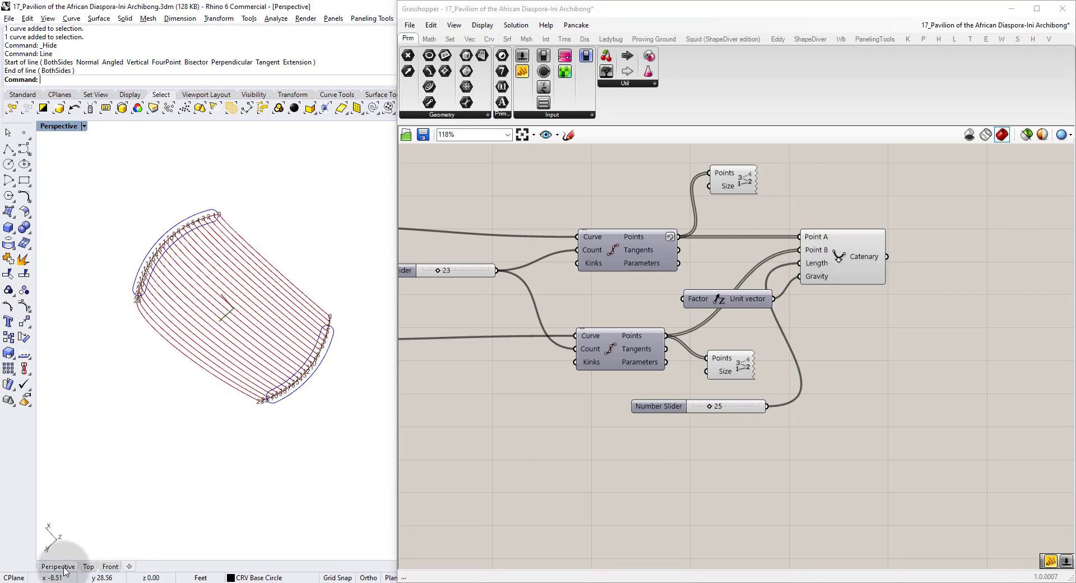
{"action": "right_click_drag", "start_coordinate": [144, 448], "coordinate": [225, 401]}
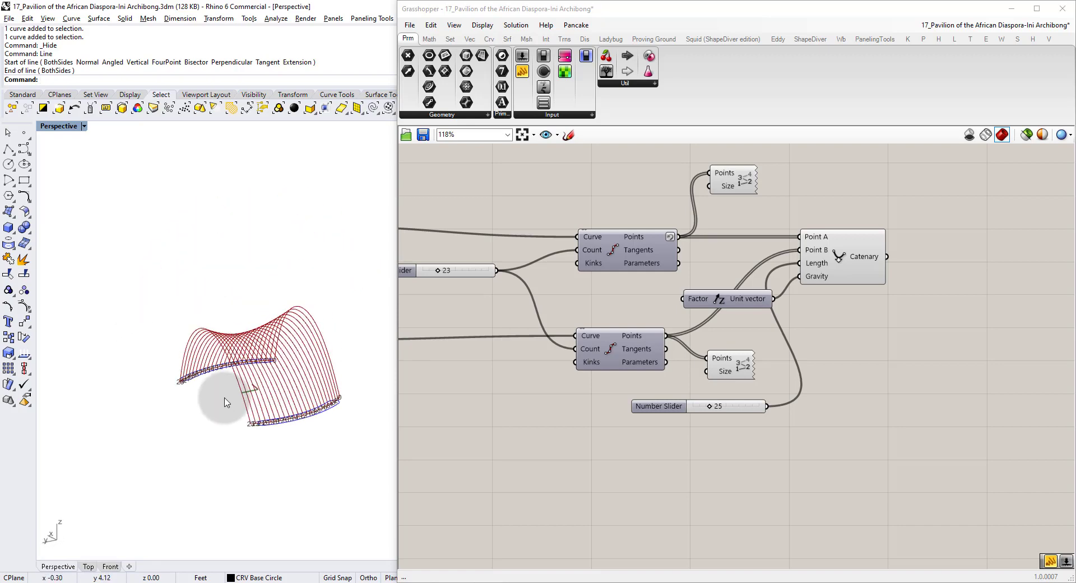
Inspect the arch heights from several angles and compare them with the pavilion photo in the web browser.
{"action": "left_click", "coordinate": [716, 404]}
{"action": "right_click_drag", "start_coordinate": [312, 414], "coordinate": [235, 339]}
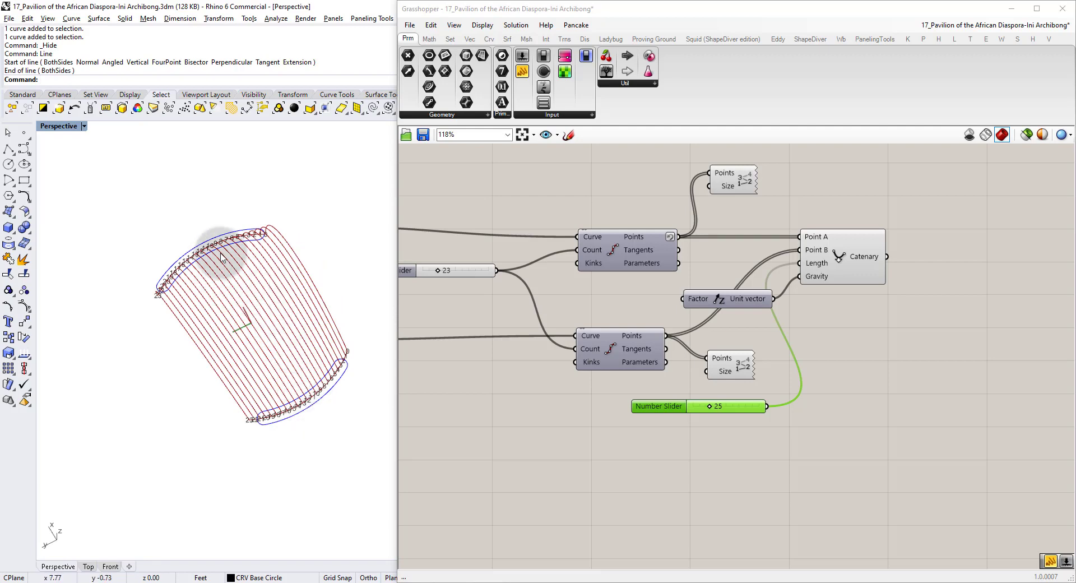
{"action": "right_click_drag", "start_coordinate": [288, 420], "coordinate": [297, 346]}
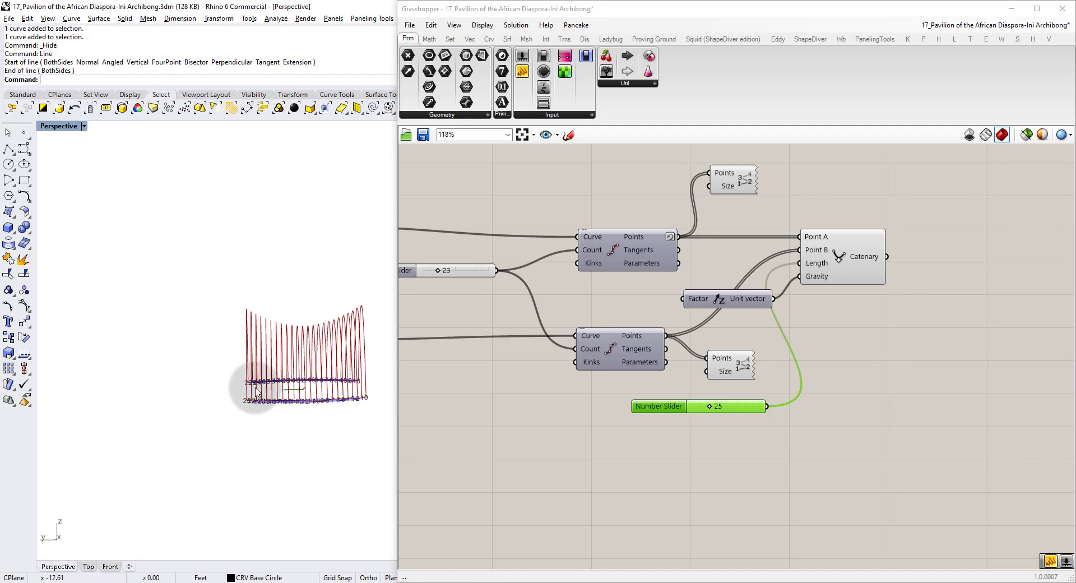
{"action": "right_click_drag", "start_coordinate": [274, 389], "coordinate": [302, 488]}
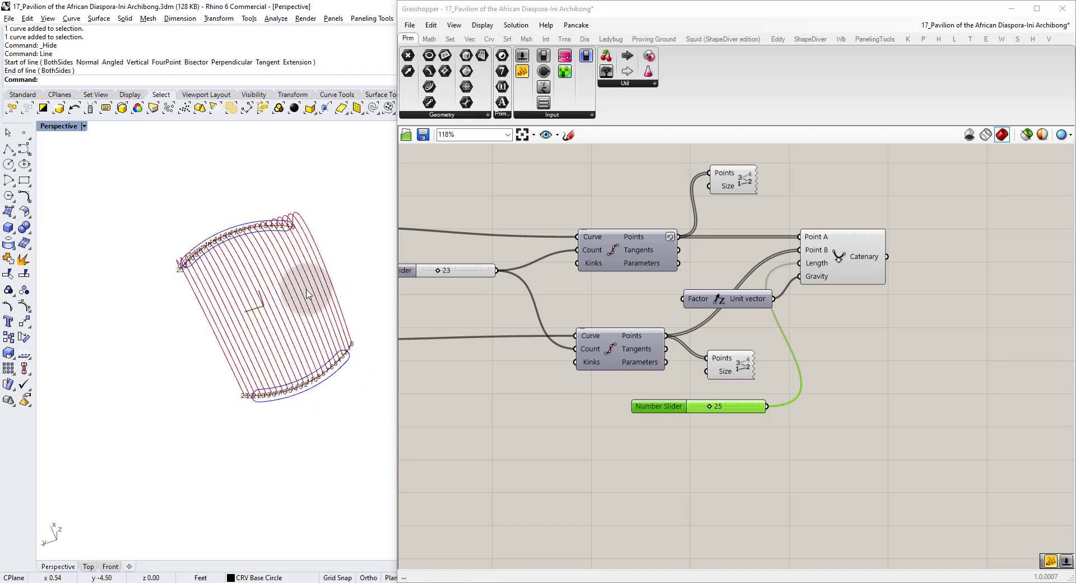
{"action": "right_click_drag", "start_coordinate": [307, 295], "coordinate": [264, 283]}
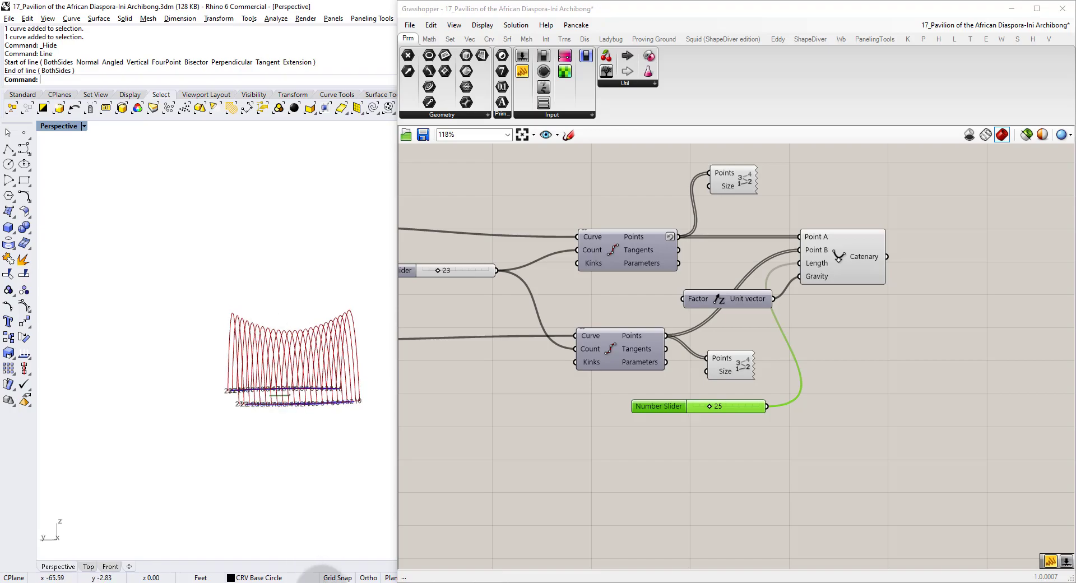
{"action": "left_click", "coordinate": [322, 582]}
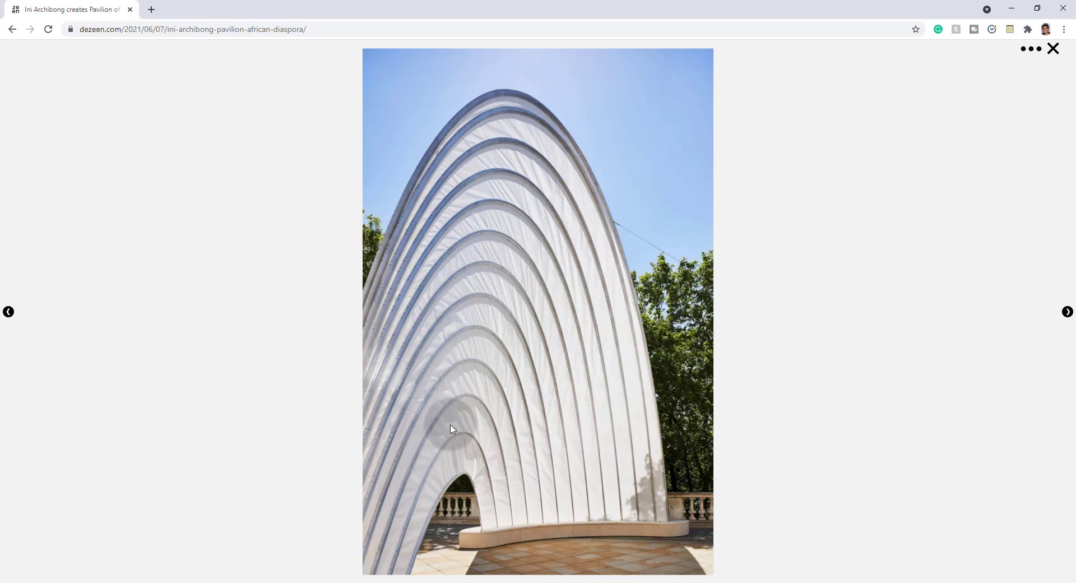
{"action": "left_click", "coordinate": [476, 582]}
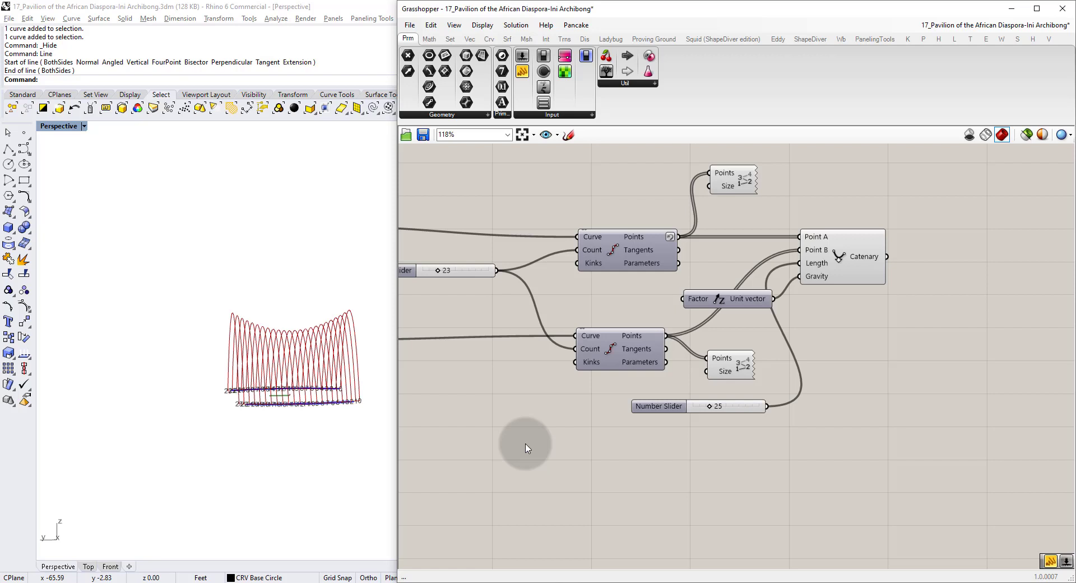
Add a Range component below the arch length slider.
{"action": "double_click", "coordinate": [596, 472]}
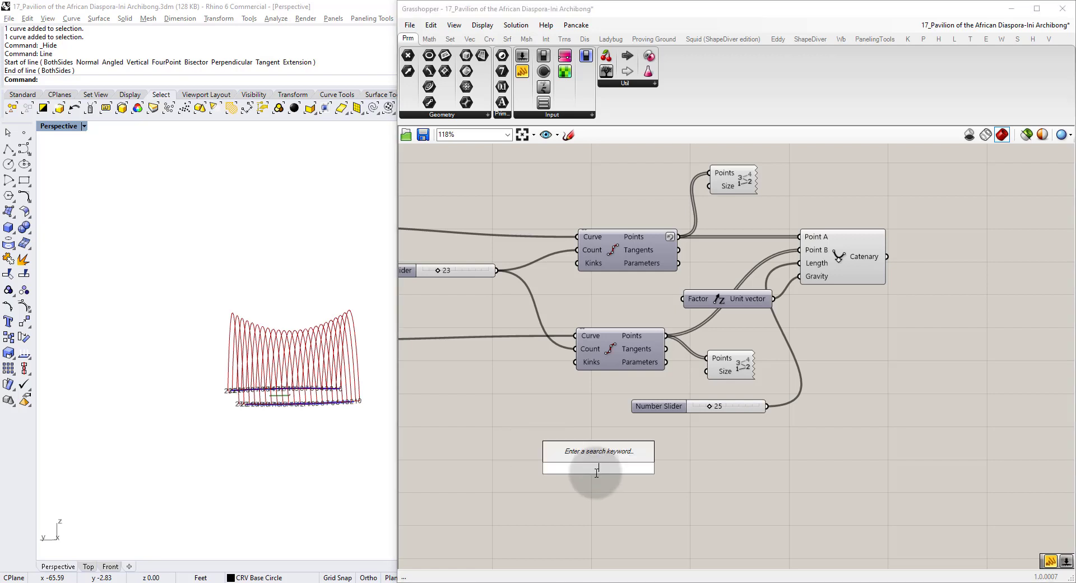
{"action": "type", "text": "range"}
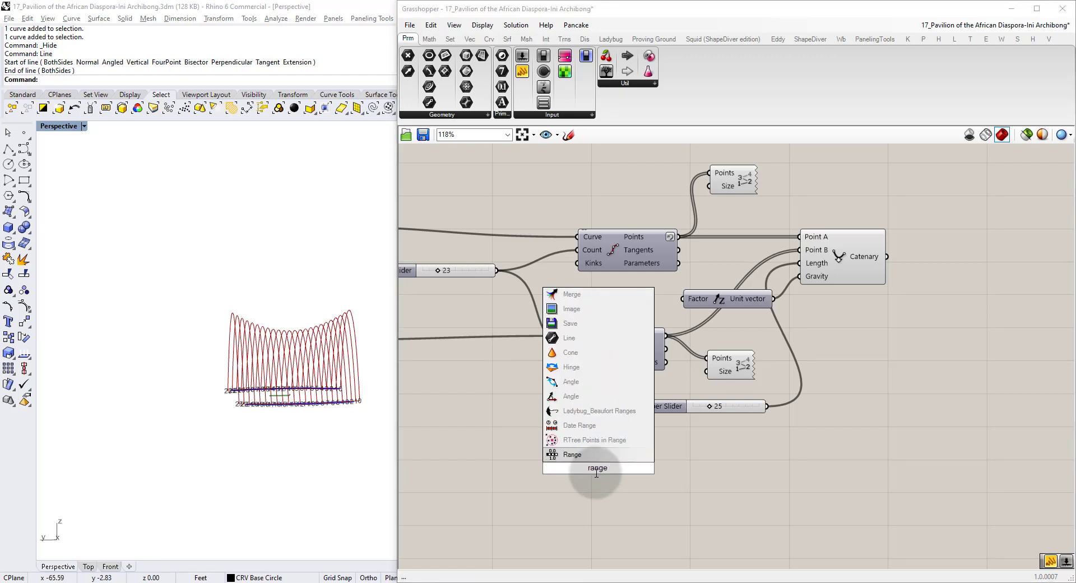
{"action": "key", "text": "Return"}
{"action": "right_click_drag", "start_coordinate": [599, 504], "coordinate": [599, 465]}
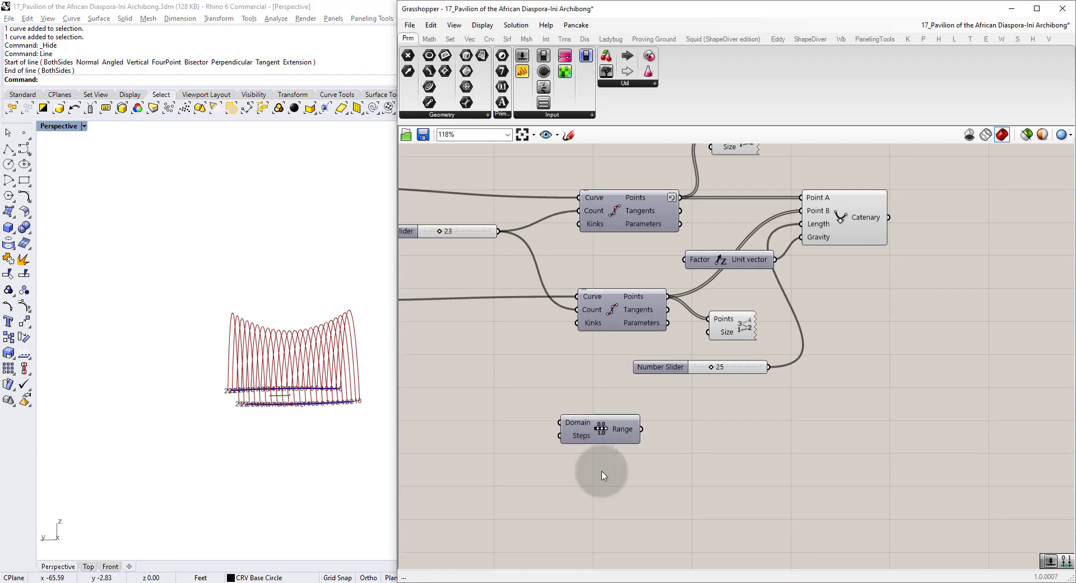
{"action": "double_click", "coordinate": [603, 475]}
{"action": "type", "text": "series"}
{"action": "key", "text": "Return"}
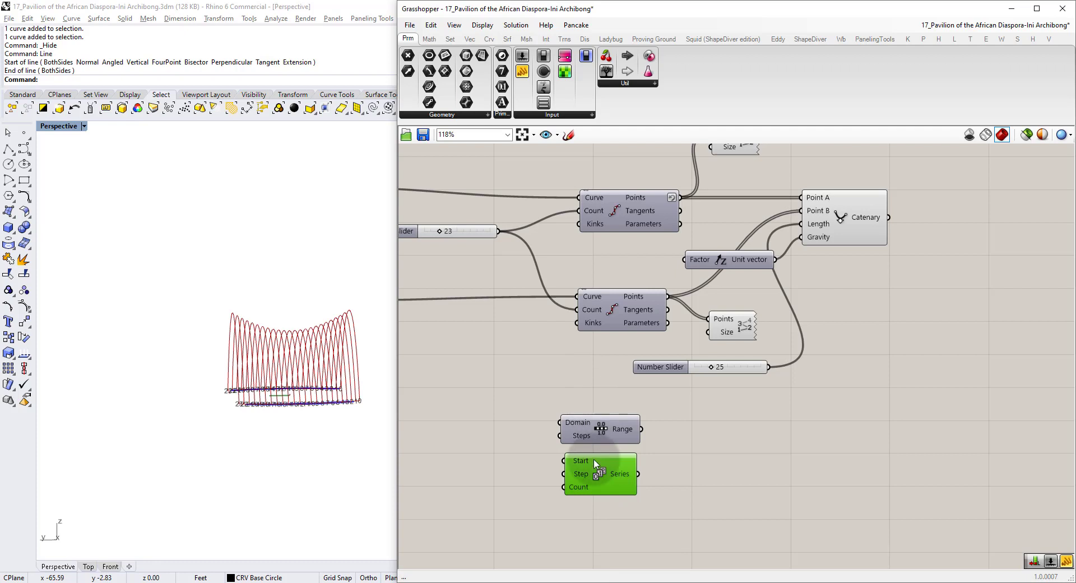
{"action": "left_click_drag", "start_coordinate": [595, 430], "coordinate": [619, 423]}
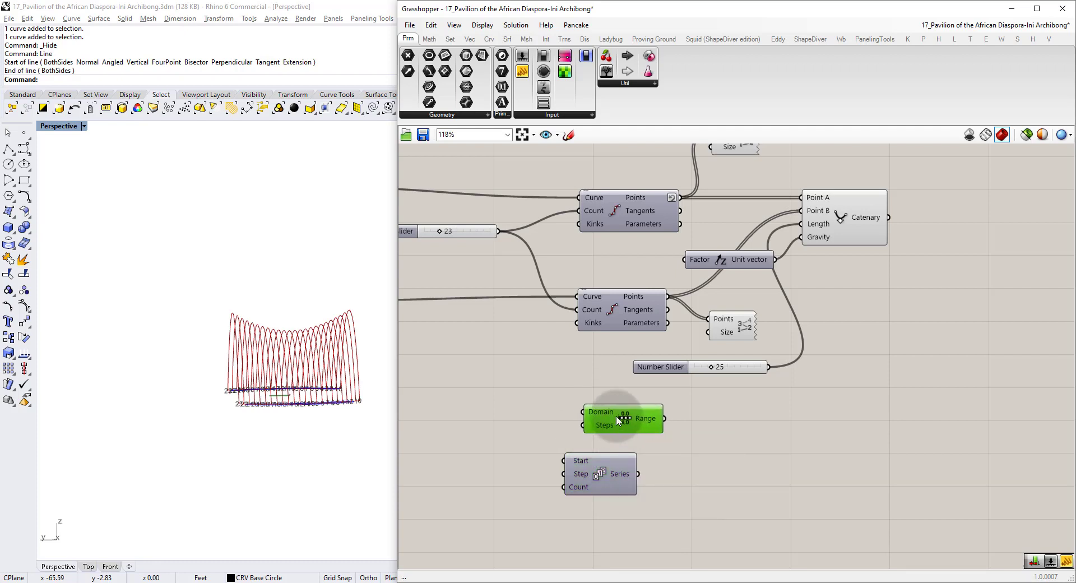
{"action": "left_click", "coordinate": [610, 476]}
{"action": "key", "text": "Delete"}
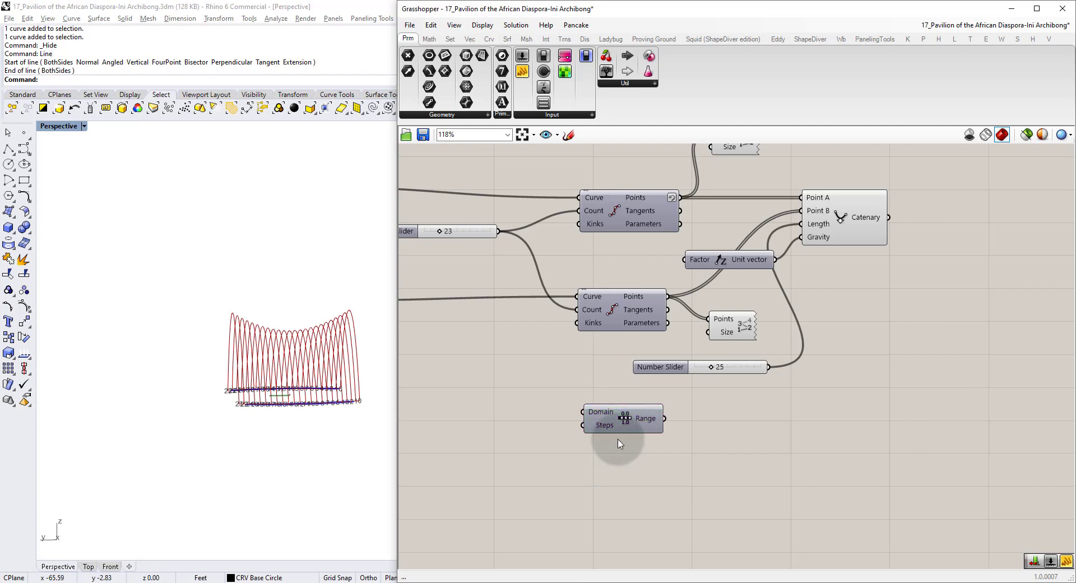
Reposition the Range component, connect its output to a new panel, and enlarge the panel to list all values.
{"action": "left_click_drag", "start_coordinate": [641, 421], "coordinate": [781, 435]}
{"action": "left_click", "coordinate": [720, 443]}
{"action": "double_click", "coordinate": [755, 443]}
{"action": "key", "text": "Return"}
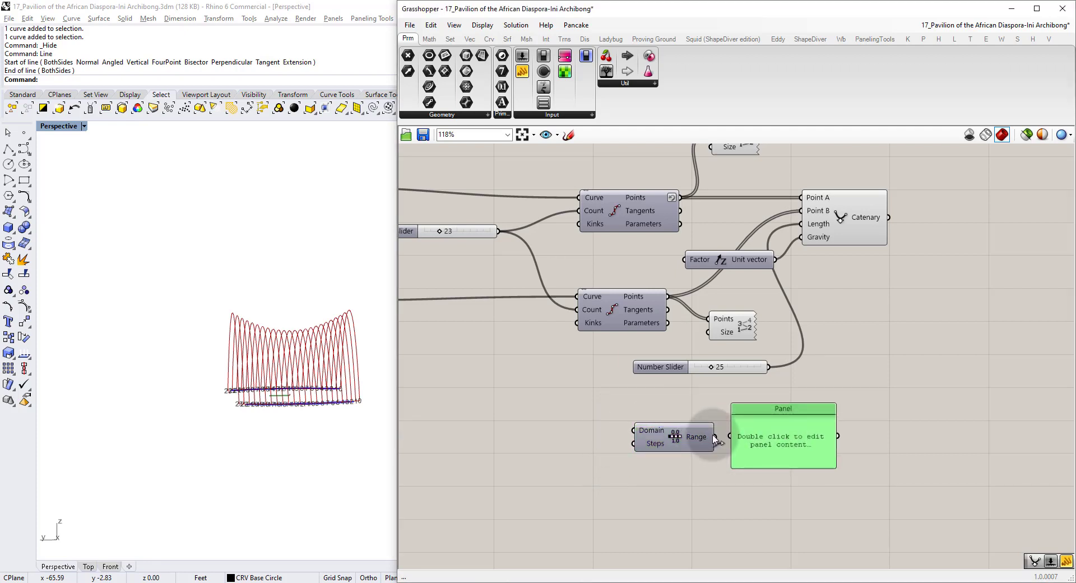
{"action": "left_click_drag", "start_coordinate": [714, 437], "coordinate": [730, 435]}
{"action": "right_click_drag", "start_coordinate": [767, 466], "coordinate": [732, 342]}
{"action": "left_click_drag", "start_coordinate": [732, 342], "coordinate": [737, 474]}
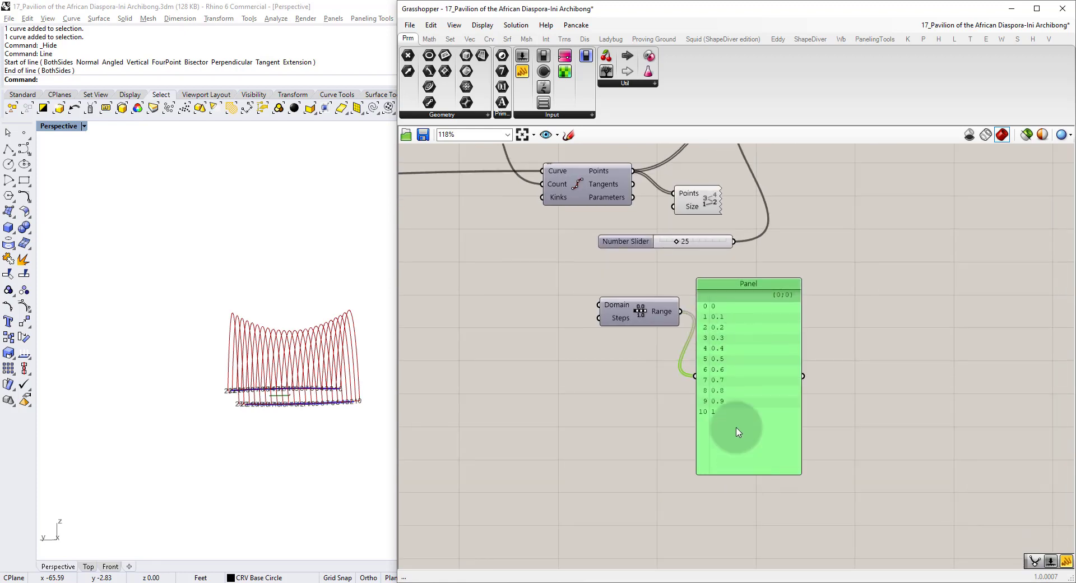
{"action": "scroll", "coordinate": [716, 318], "scroll_direction": "up", "scroll_amount": 3}
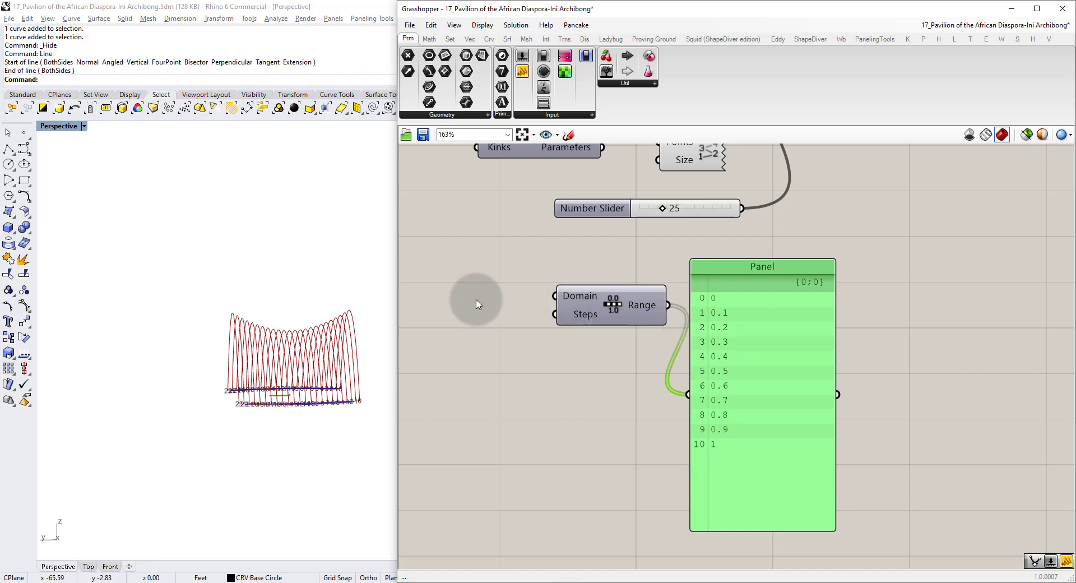
Duplicate the Construct Domain component together with its 0.66 and 0.87 sliders, and place the copy below the original.
{"action": "right_click_drag", "start_coordinate": [480, 303], "coordinate": [719, 352]}
{"action": "scroll", "coordinate": [719, 352], "scroll_direction": "down", "scroll_amount": 7}
{"action": "right_click_drag", "start_coordinate": [484, 293], "coordinate": [617, 301]}
{"action": "scroll", "coordinate": [617, 299], "scroll_direction": "up", "scroll_amount": 6}
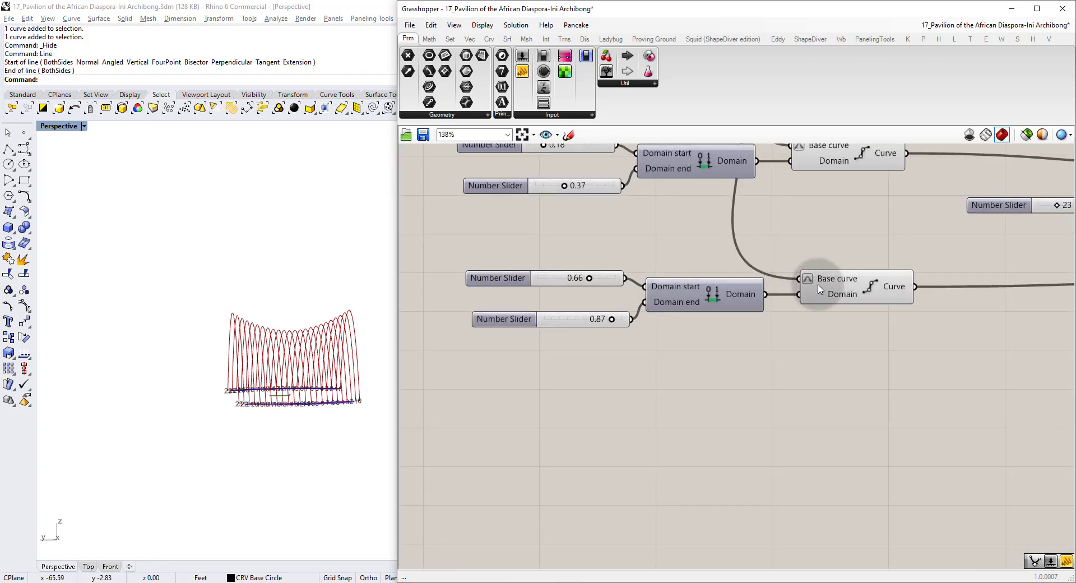
{"action": "left_click", "coordinate": [828, 283]}
{"action": "left_click", "coordinate": [730, 292]}
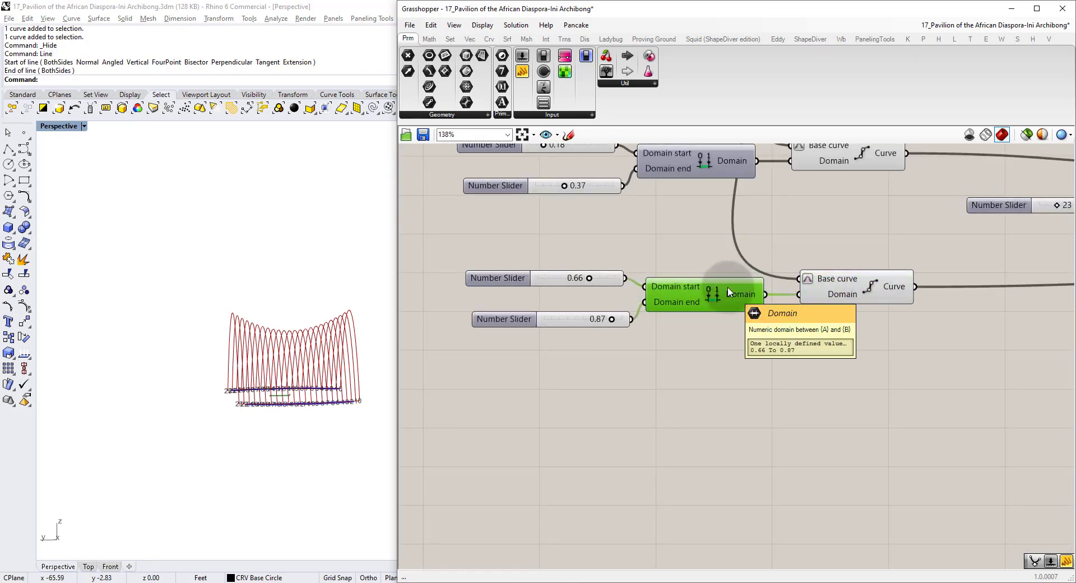
{"action": "left_click", "coordinate": [572, 280]}
{"action": "left_click", "coordinate": [697, 366]}
{"action": "left_click_drag", "start_coordinate": [697, 362], "coordinate": [522, 253]}
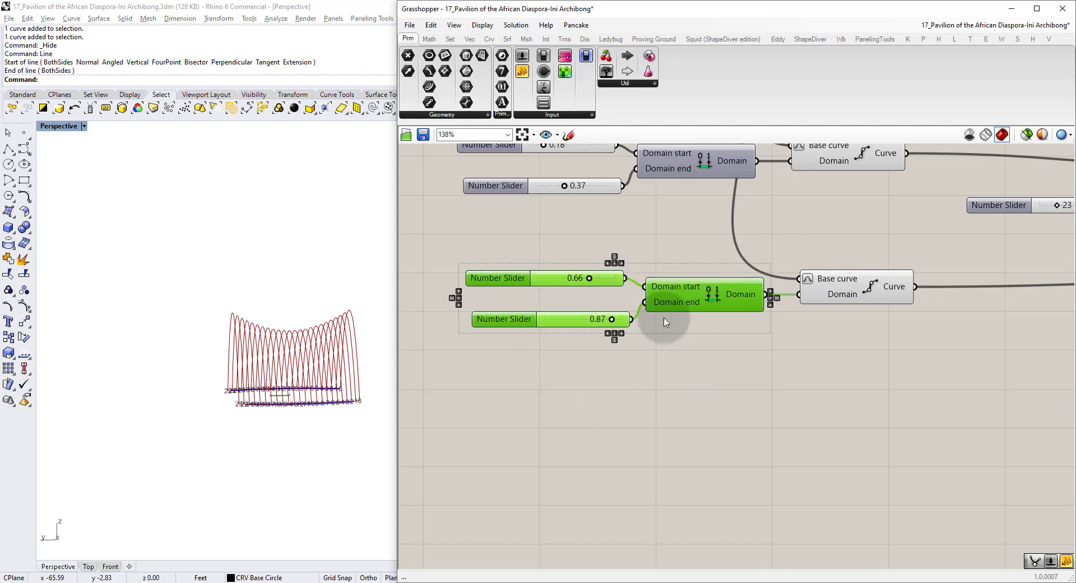
{"action": "right_click_drag", "start_coordinate": [666, 318], "coordinate": [644, 302]}
{"action": "key", "text": "ctrl+c"}
{"action": "key", "text": "ctrl+v"}
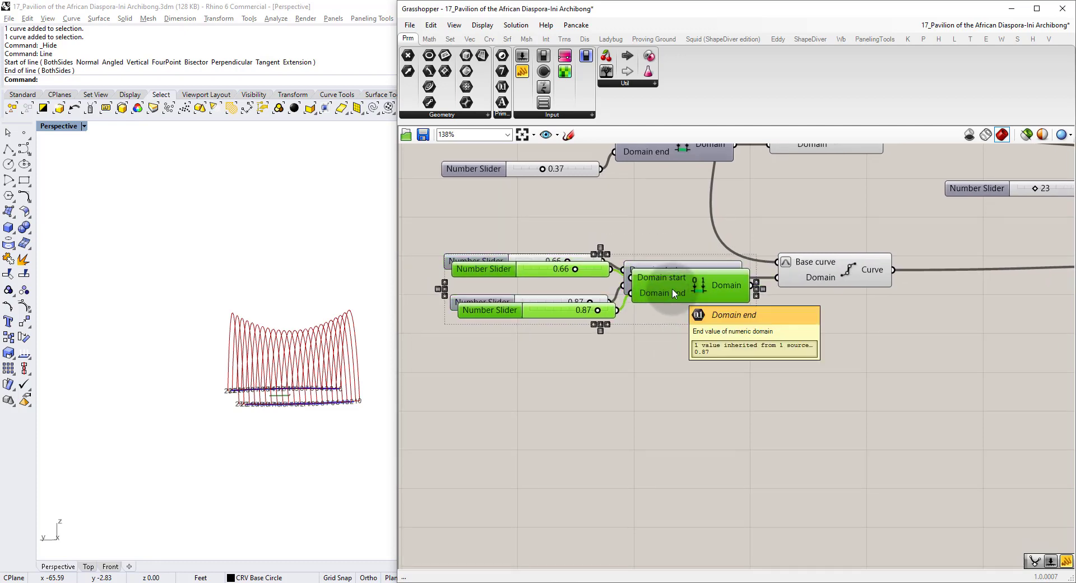
{"action": "left_click_drag", "start_coordinate": [671, 289], "coordinate": [672, 361]}
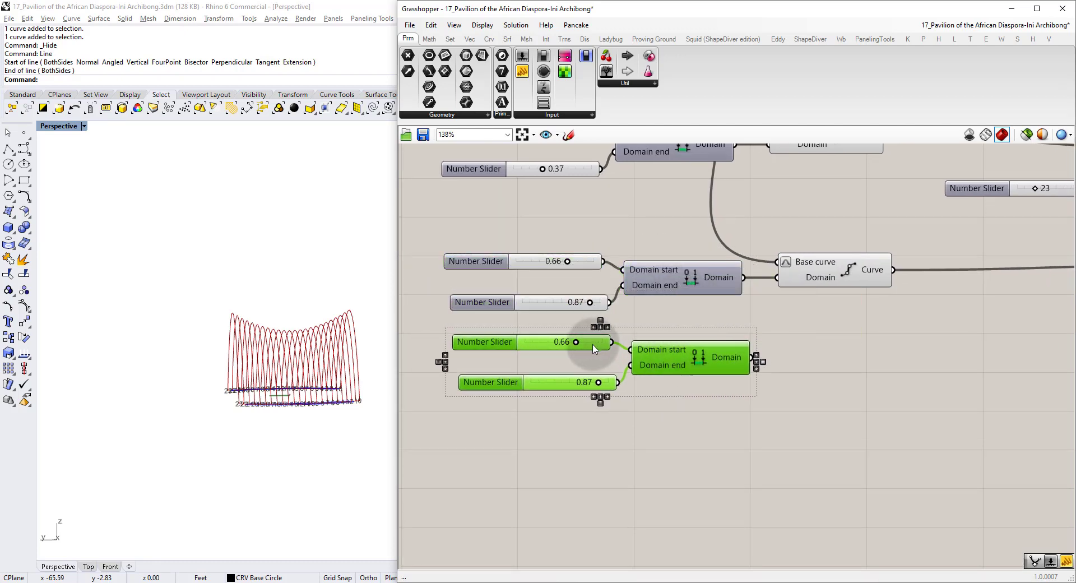
Move the duplicated domain and sliders beside the Range component and connect the domain output to the Range's Domain input.
{"action": "scroll", "coordinate": [678, 358], "scroll_direction": "down", "scroll_amount": 4}
{"action": "scroll", "coordinate": [800, 390], "scroll_direction": "up", "scroll_amount": 2}
{"action": "scroll", "coordinate": [788, 372], "scroll_direction": "up", "scroll_amount": 4}
{"action": "left_click_drag", "start_coordinate": [800, 391], "coordinate": [768, 333]}
{"action": "left_click", "coordinate": [841, 403]}
{"action": "right_click_drag", "start_coordinate": [835, 390], "coordinate": [669, 355]}
{"action": "left_click_drag", "start_coordinate": [695, 304], "coordinate": [749, 308]}
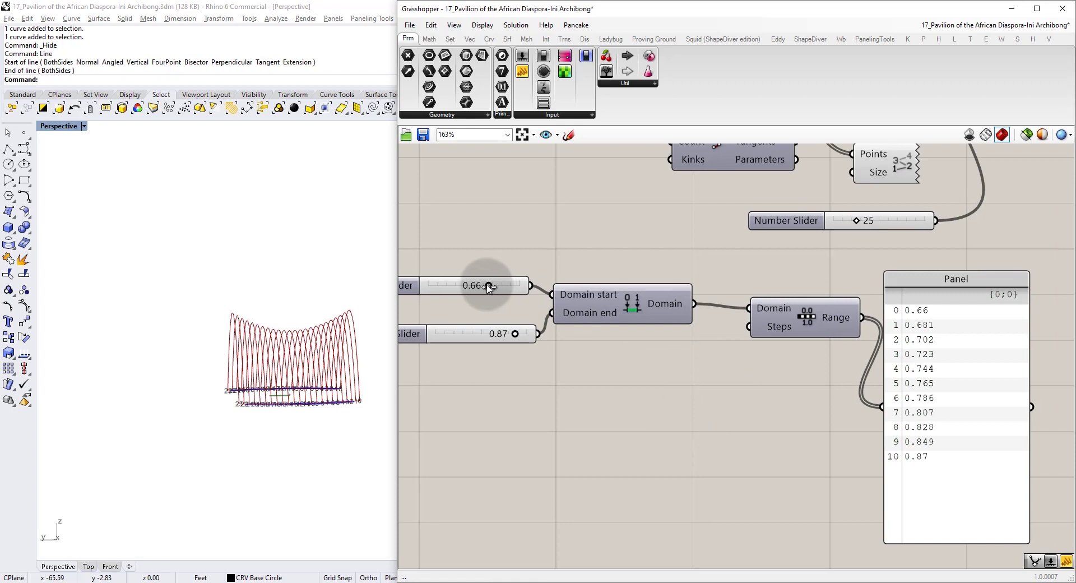
Set the copied domain's start to 0.67 and its end to 0.73, and check the range values in the panel.
{"action": "left_click_drag", "start_coordinate": [488, 286], "coordinate": [490, 287]}
{"action": "left_click", "coordinate": [922, 325]}
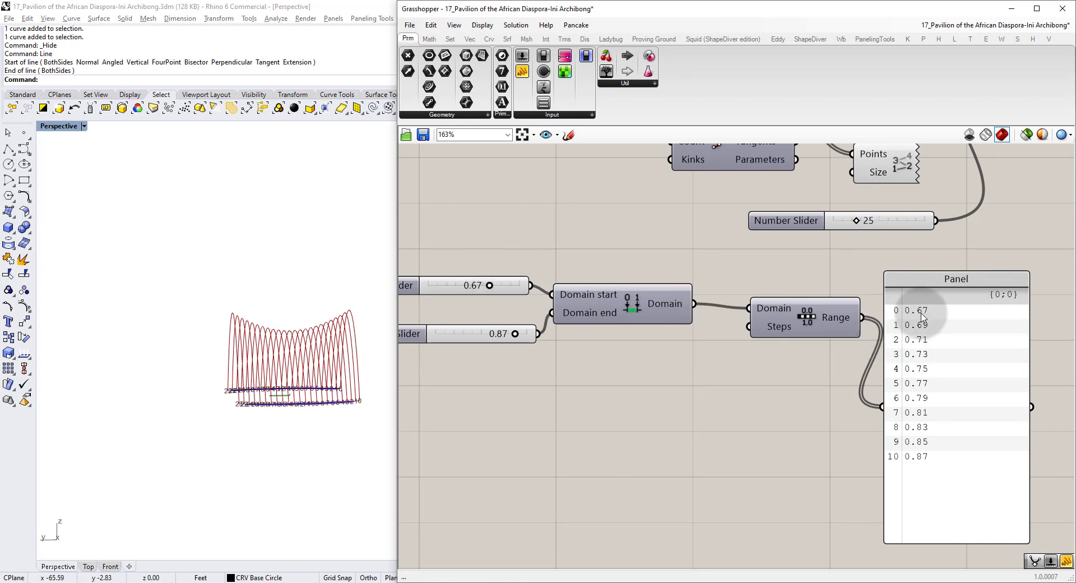
{"action": "left_click", "coordinate": [515, 334]}
{"action": "mouse_move", "coordinate": [515, 334]}
{"action": "left_mouse_down"}
{"action": "mouse_move", "coordinate": [482, 334]}
{"action": "mouse_move", "coordinate": [502, 334]}
{"action": "left_mouse_up"}
{"action": "left_click", "coordinate": [915, 461]}
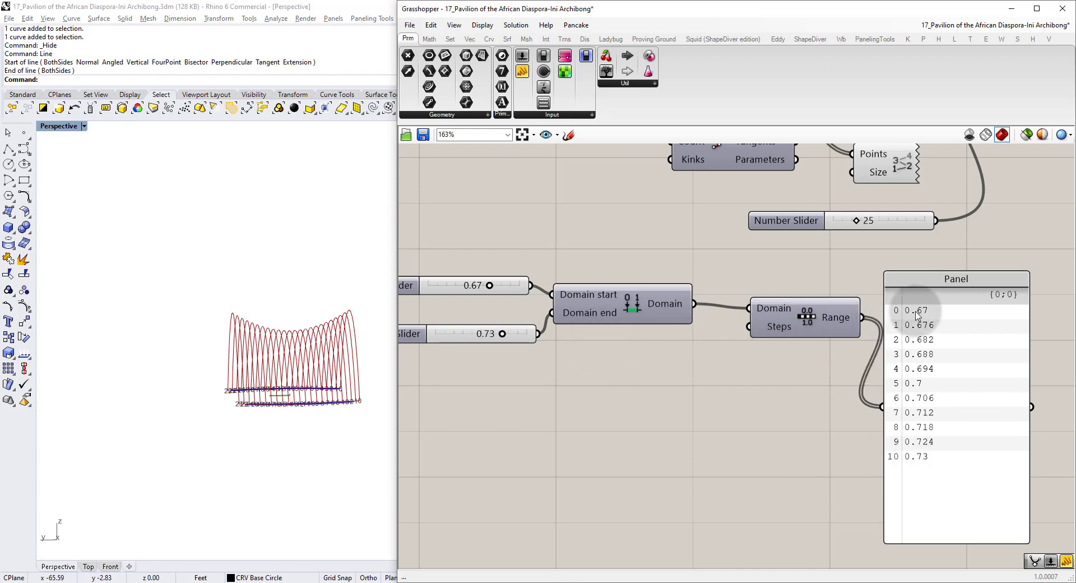
{"action": "mouse_move", "coordinate": [787, 329]}
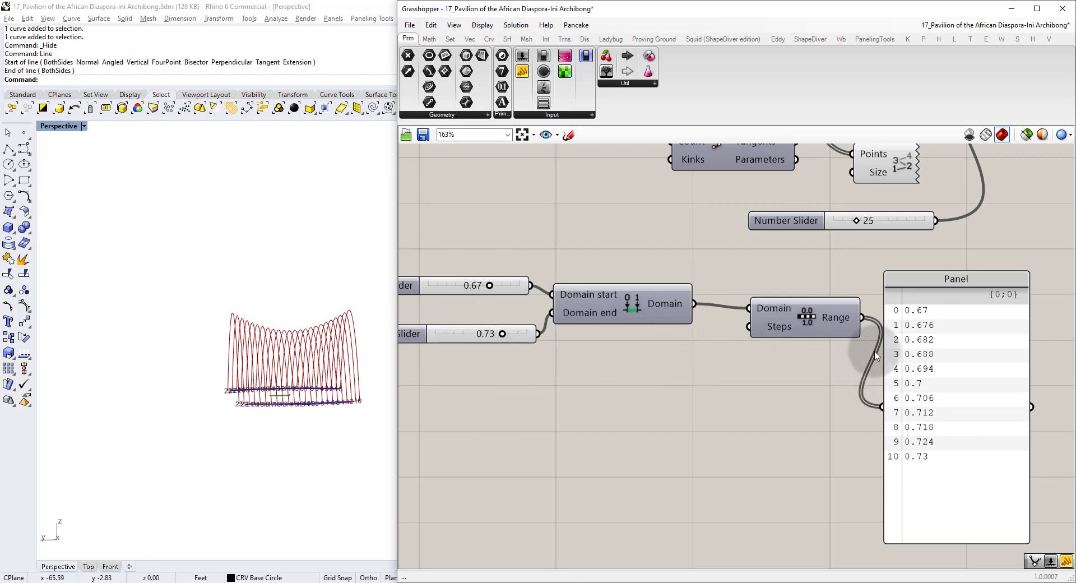
Move the domain sliders, Range component and panel together farther down, away from the arch definition.
{"action": "scroll", "coordinate": [867, 347], "scroll_direction": "down", "scroll_amount": 3}
{"action": "left_click_drag", "start_coordinate": [969, 395], "coordinate": [558, 263]}
{"action": "left_click_drag", "start_coordinate": [691, 320], "coordinate": [792, 538]}
{"action": "left_click", "coordinate": [794, 464]}
Delete the number slider feeding the Catenary's Length input and view the two seating curves from above.
{"action": "right_click_drag", "start_coordinate": [956, 257], "coordinate": [771, 373]}
{"action": "left_click", "coordinate": [782, 257]}
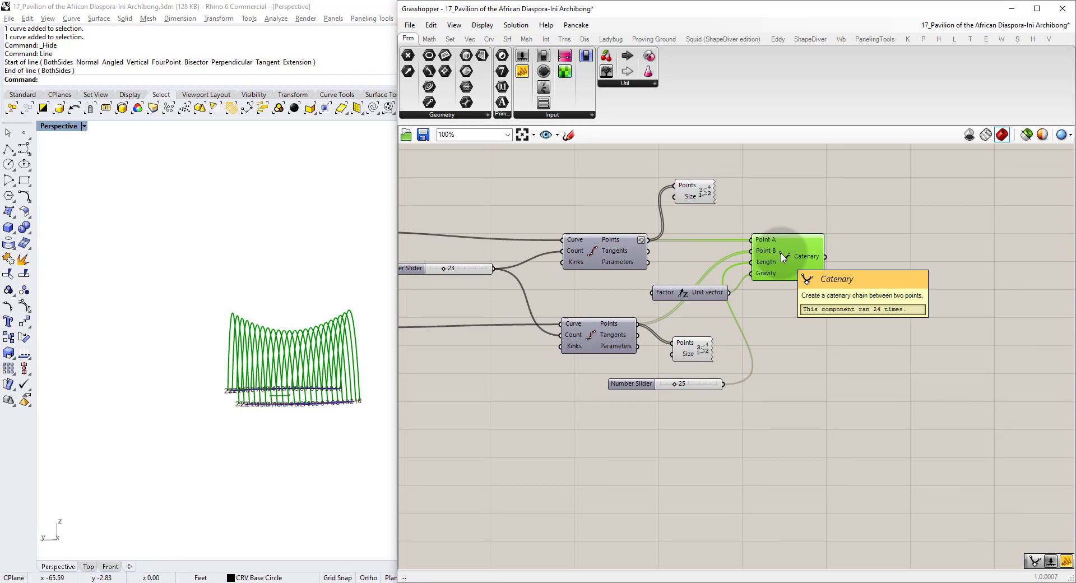
{"action": "scroll", "coordinate": [783, 257], "scroll_direction": "up", "scroll_amount": 1}
{"action": "left_click", "coordinate": [696, 296]}
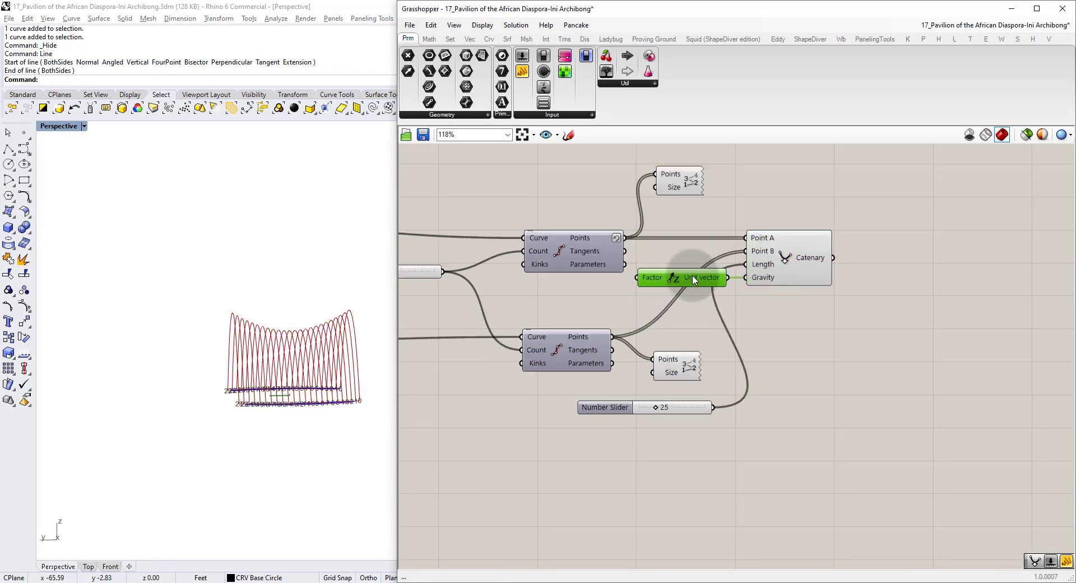
{"action": "left_click_drag", "start_coordinate": [692, 275], "coordinate": [694, 276]}
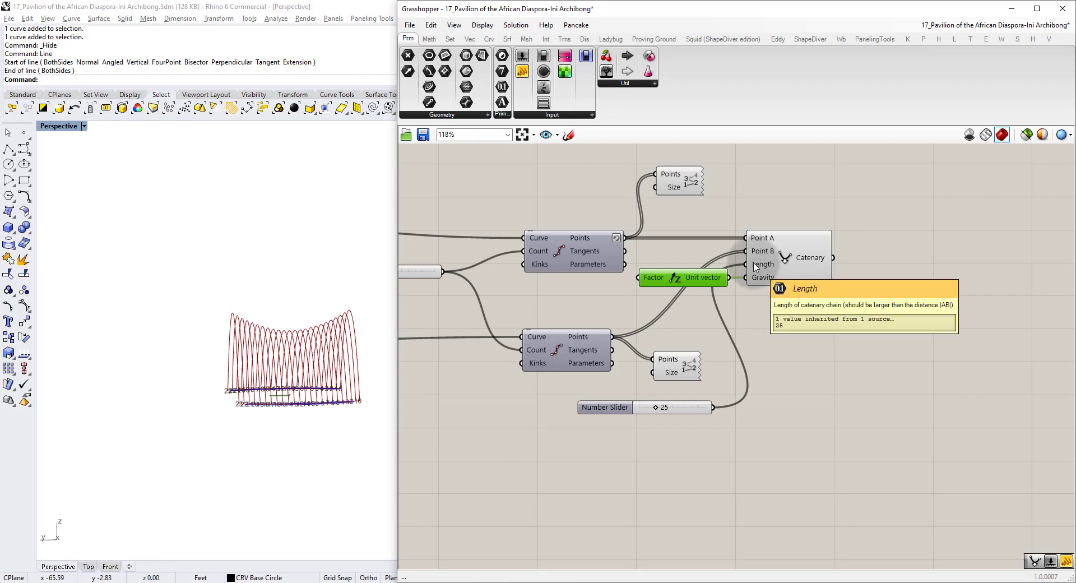
{"action": "left_click_drag", "start_coordinate": [701, 436], "coordinate": [661, 392]}
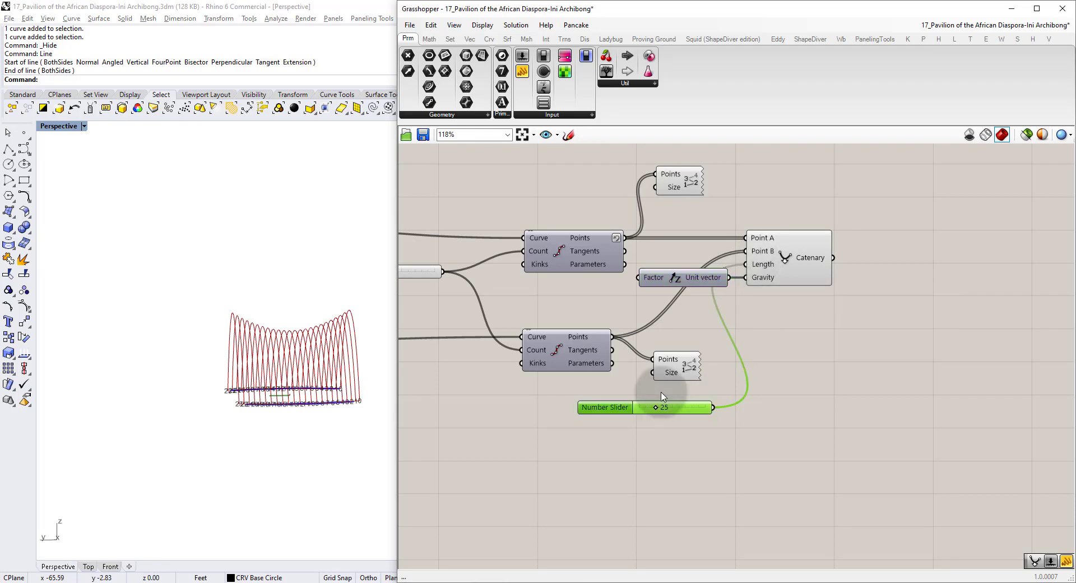
{"action": "key", "text": "Delete"}
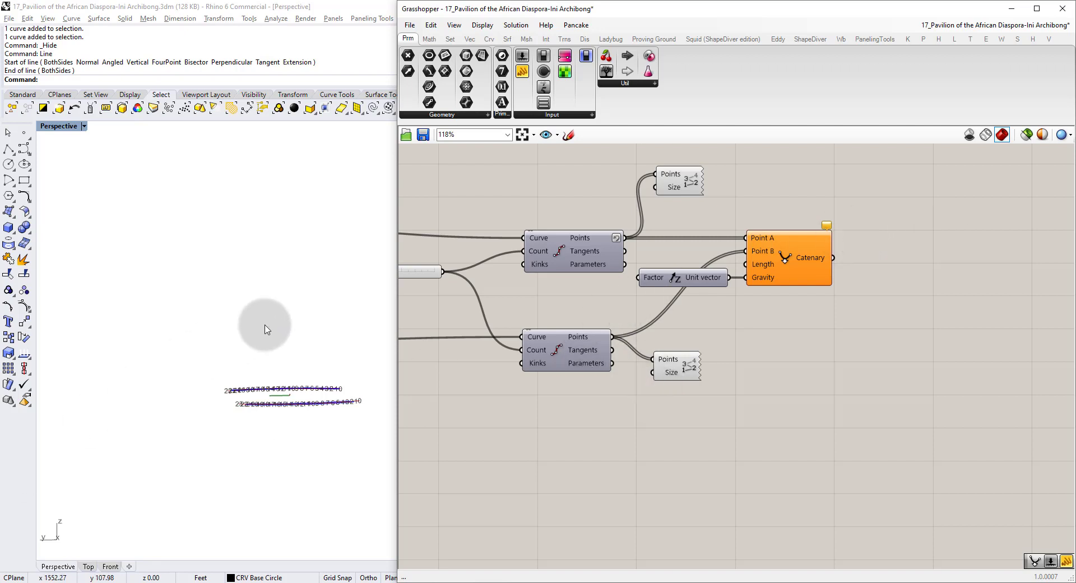
{"action": "right_click_drag", "start_coordinate": [266, 329], "coordinate": [313, 404]}
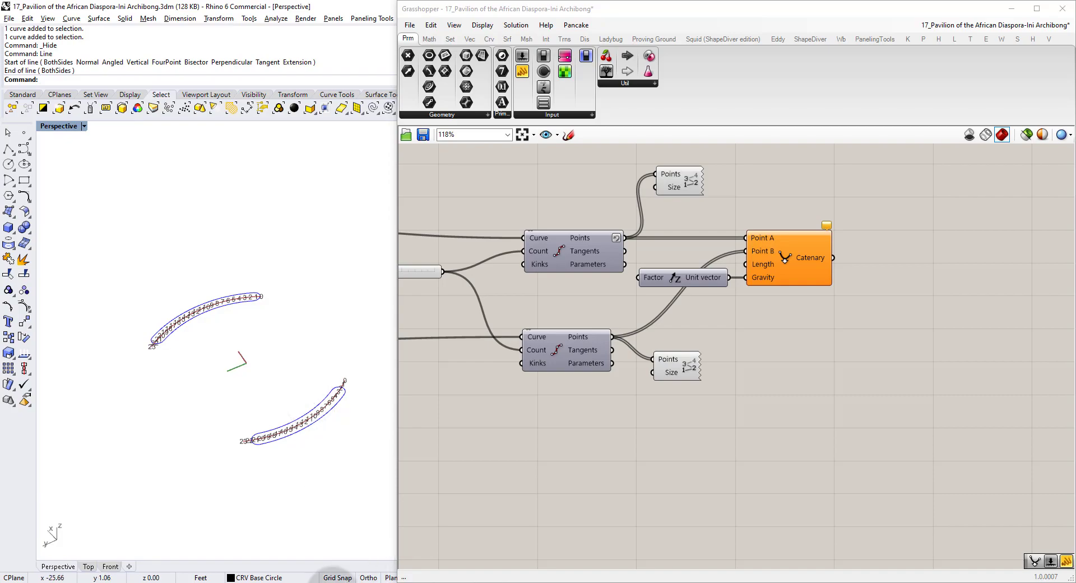
{"action": "left_click", "coordinate": [317, 541]}
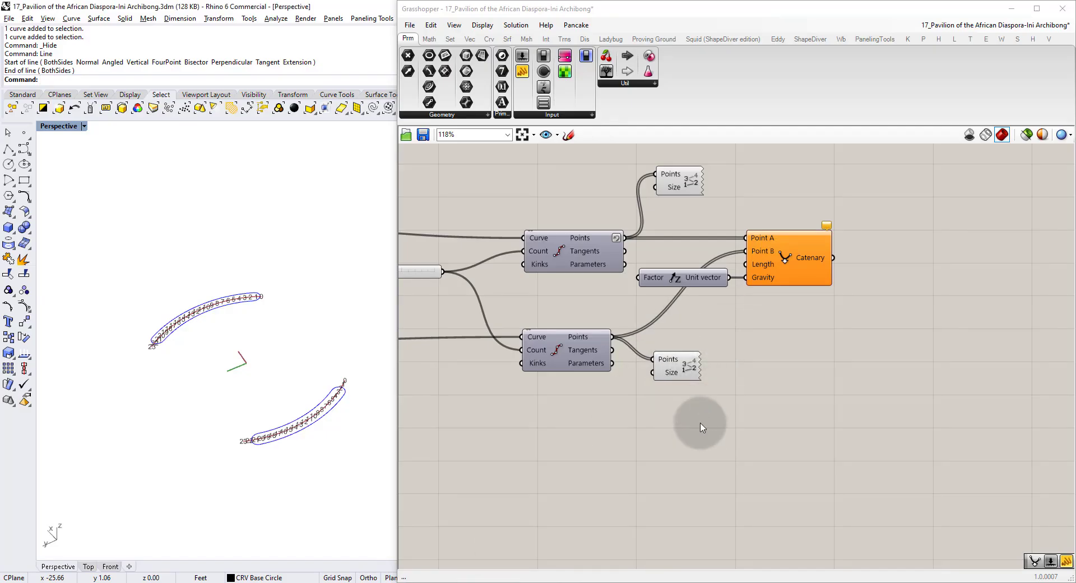
Add a Distance component below the divided curves and connect the two sets of division points to Point A and Point B.
{"action": "double_click", "coordinate": [668, 428]}
{"action": "type", "text": "distnc"}
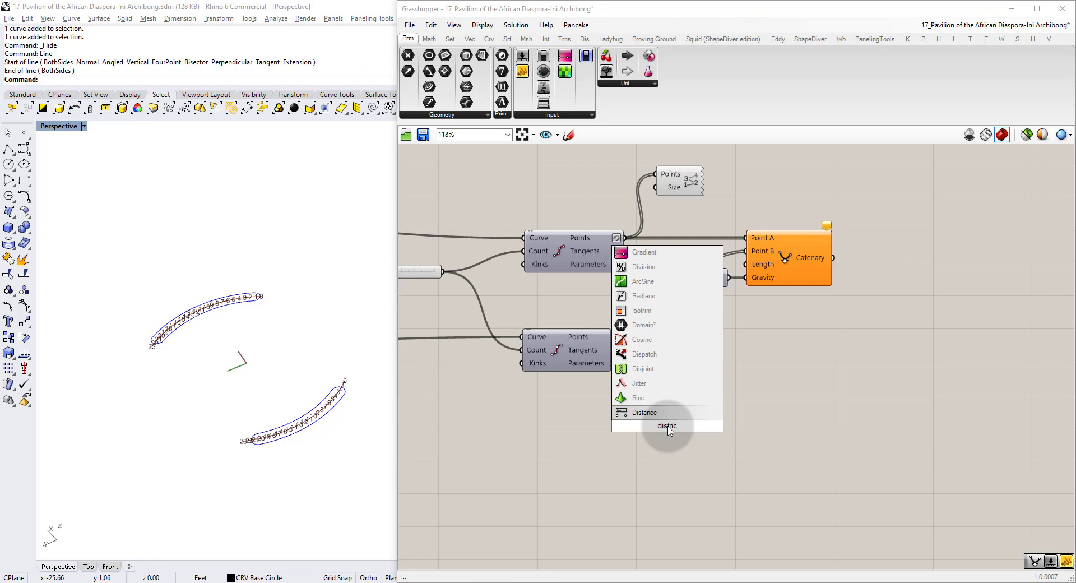
{"action": "key", "text": "Return"}
{"action": "left_click_drag", "start_coordinate": [678, 429], "coordinate": [723, 440]}
{"action": "left_click_drag", "start_coordinate": [626, 238], "coordinate": [671, 430]}
{"action": "left_click_drag", "start_coordinate": [613, 336], "coordinate": [670, 444]}
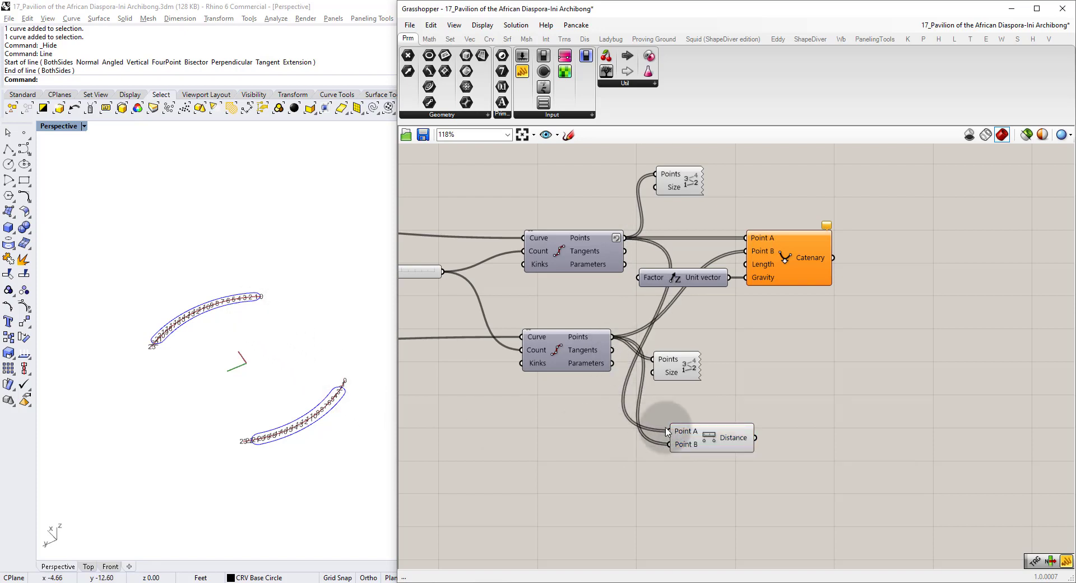
Connect a new panel to the Distance output and enlarge it to list the distances between paired points.
{"action": "double_click", "coordinate": [856, 428]}
{"action": "type", "text": "panel"}
{"action": "key", "text": "Return"}
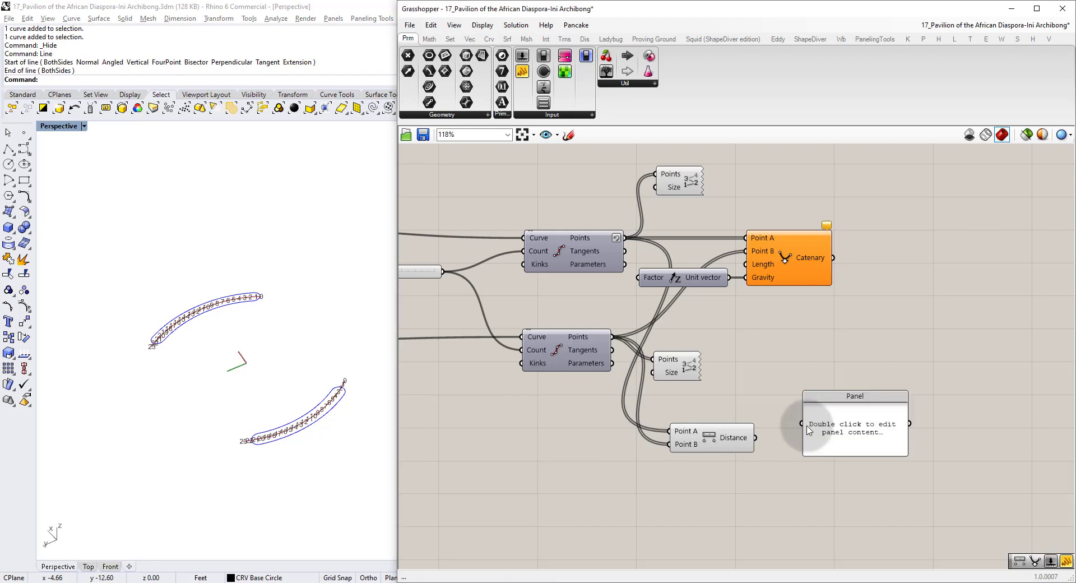
{"action": "left_click_drag", "start_coordinate": [755, 438], "coordinate": [801, 423]}
{"action": "right_click_drag", "start_coordinate": [882, 419], "coordinate": [779, 342]}
{"action": "left_click_drag", "start_coordinate": [784, 378], "coordinate": [803, 561]}
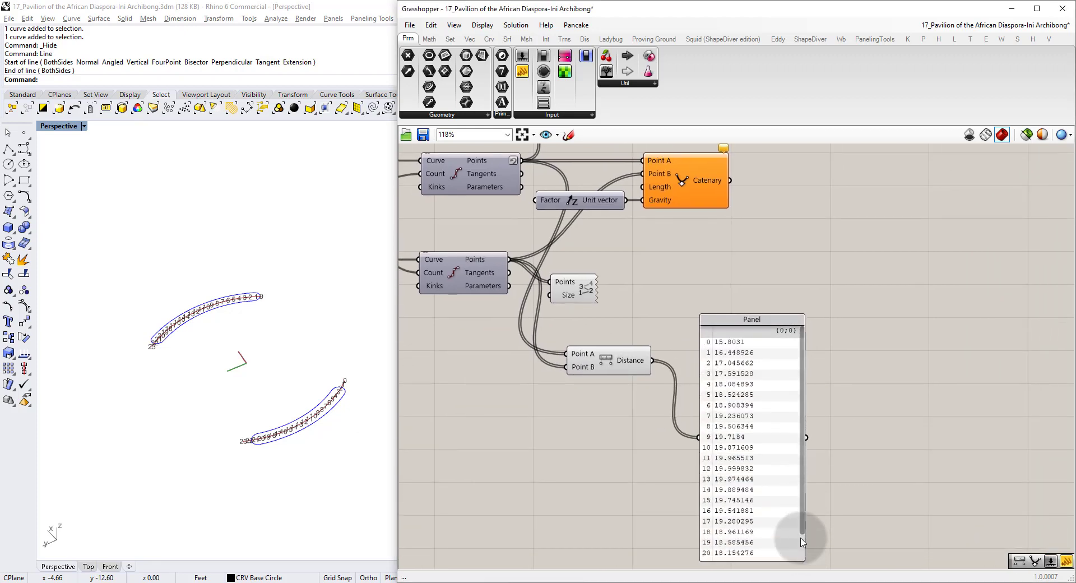
Examine the list of distances between paired points, and delete the panel.
{"action": "left_click_drag", "start_coordinate": [802, 423], "coordinate": [806, 453]}
{"action": "right_click_drag", "start_coordinate": [753, 456], "coordinate": [721, 368]}
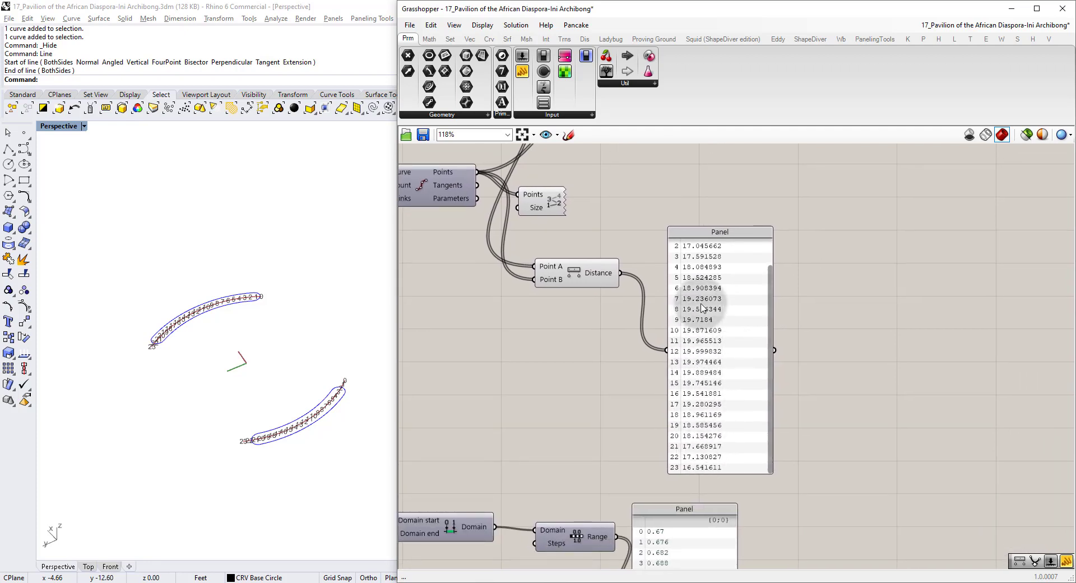
{"action": "left_click_drag", "start_coordinate": [770, 279], "coordinate": [763, 213]}
{"action": "right_click_drag", "start_coordinate": [635, 246], "coordinate": [745, 372]}
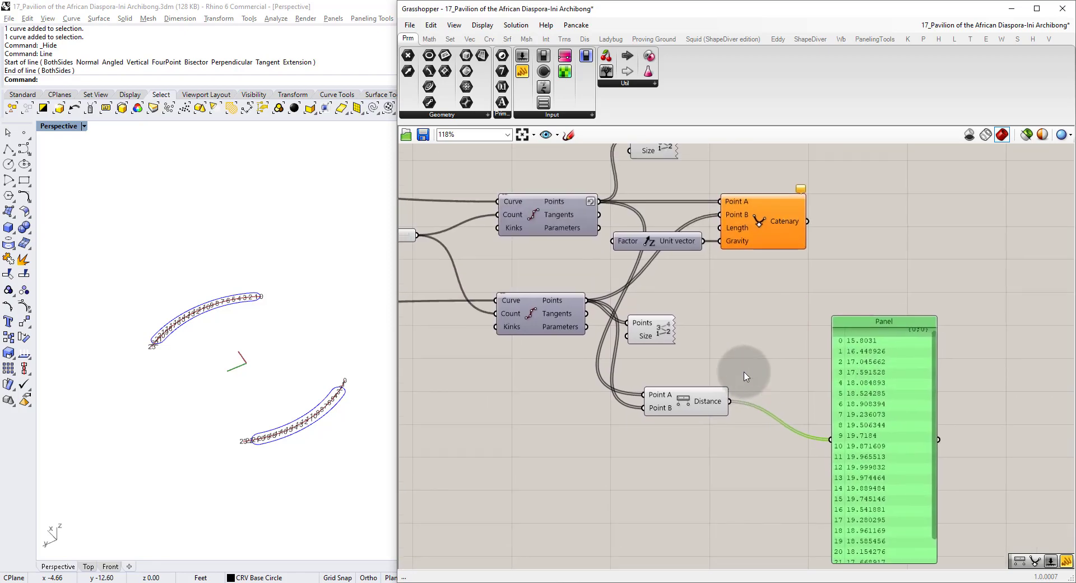
{"action": "scroll", "coordinate": [743, 349], "scroll_direction": "up", "scroll_amount": 3}
{"action": "scroll", "coordinate": [743, 350], "scroll_direction": "down", "scroll_amount": 2}
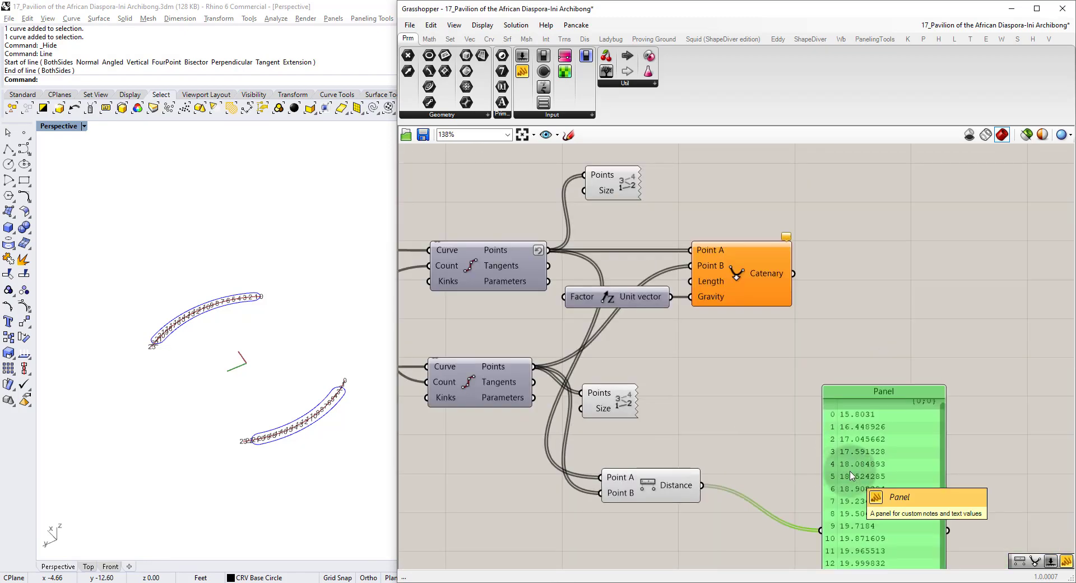
{"action": "key", "text": "Delete"}
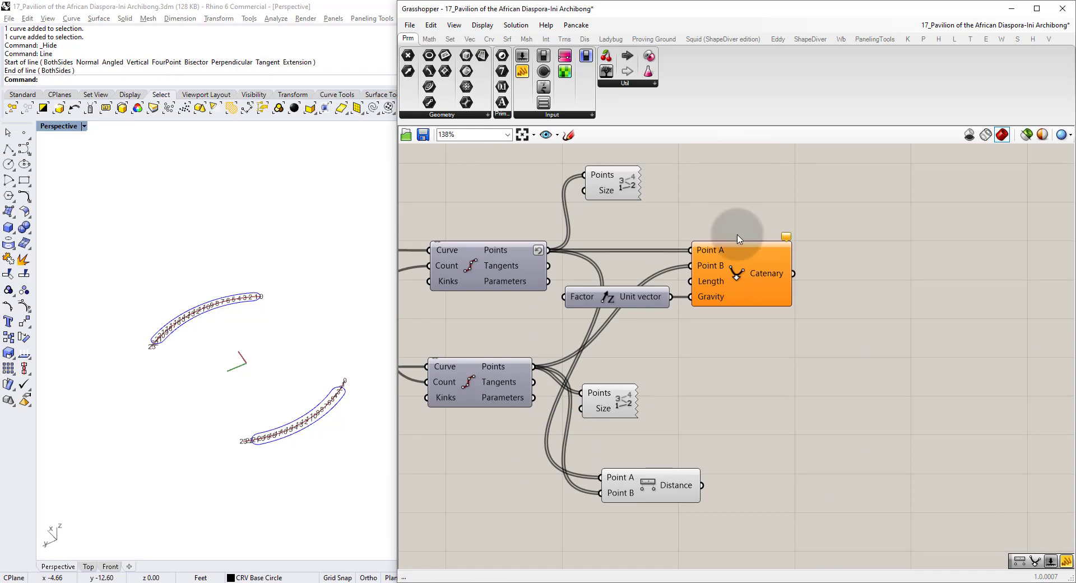
Rearrange the Catenary and Distance components, connect Distance to the Catenary's Length input, and inspect the spans in the perspective view.
{"action": "left_click_drag", "start_coordinate": [747, 271], "coordinate": [891, 274]}
{"action": "left_click_drag", "start_coordinate": [670, 485], "coordinate": [732, 366]}
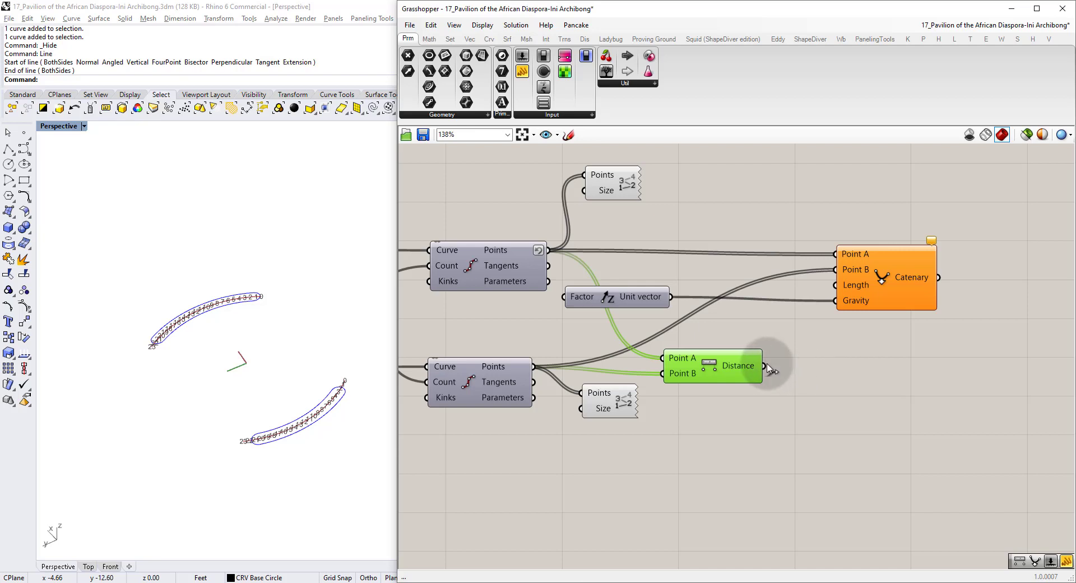
{"action": "left_click_drag", "start_coordinate": [765, 365], "coordinate": [837, 286]}
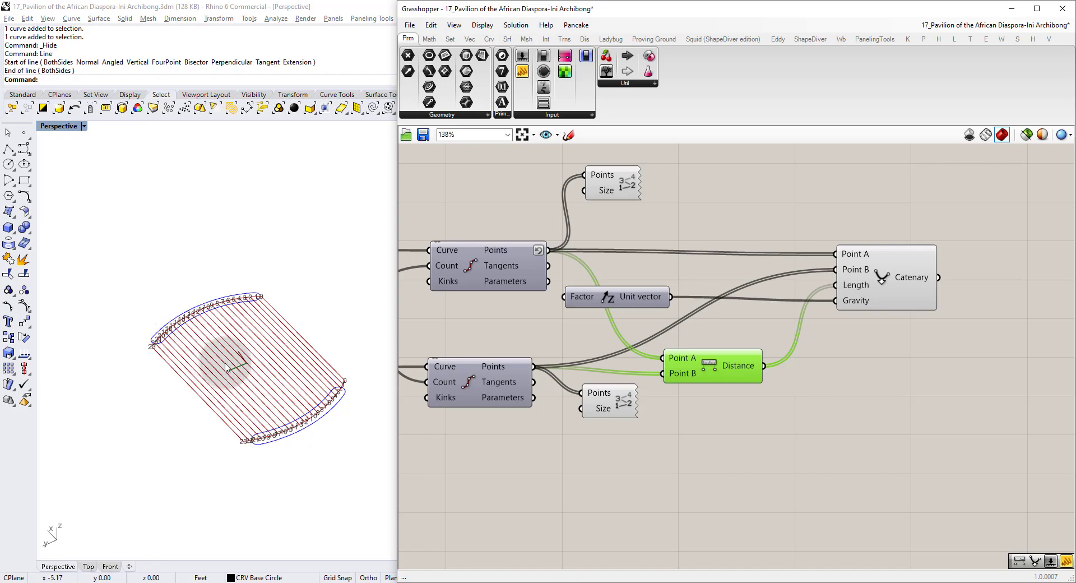
{"action": "right_click_drag", "start_coordinate": [271, 392], "coordinate": [359, 302]}
{"action": "left_click", "coordinate": [741, 408]}
Add a Multiplication component beside Distance and connect the distance values to its A input.
{"action": "double_click", "coordinate": [814, 411]}
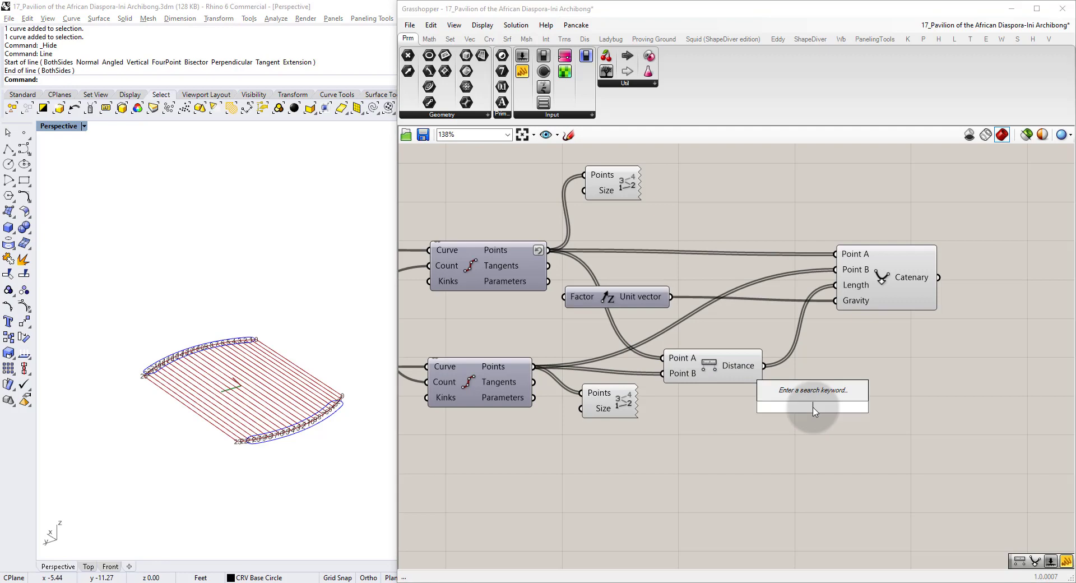
{"action": "type", "text": "mul"}
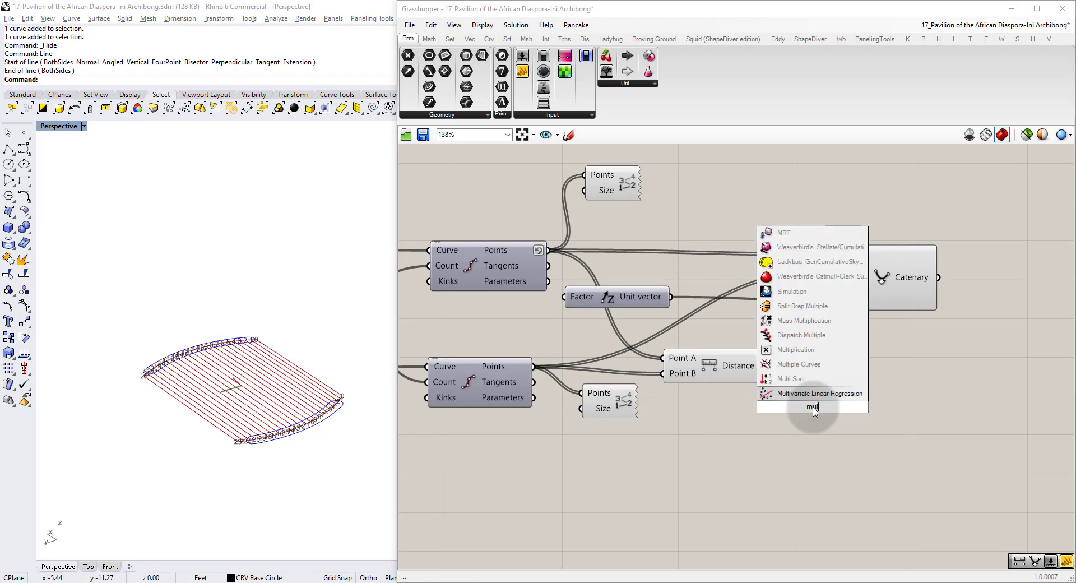
{"action": "left_click", "coordinate": [796, 349]}
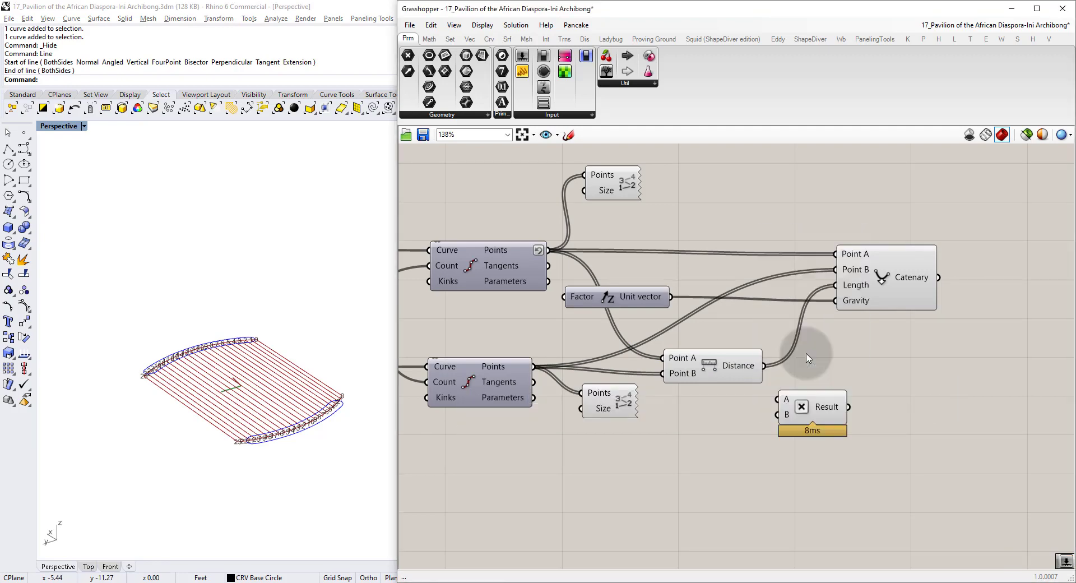
{"action": "left_click_drag", "start_coordinate": [766, 370], "coordinate": [833, 404]}
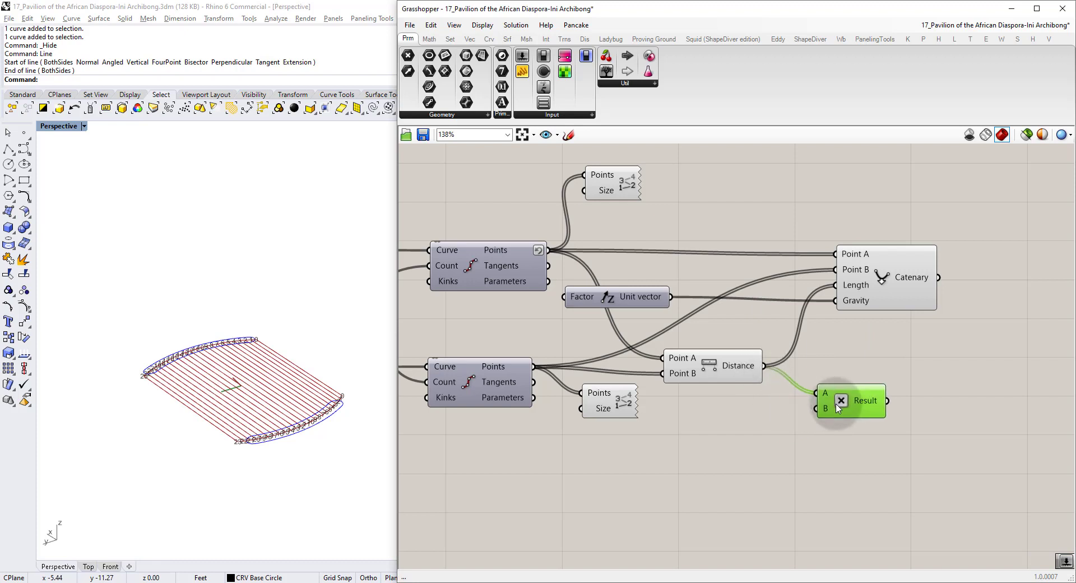
Multiply the distances by a new slider set to 2, feed the result into the Catenary's Length, and inspect the arches.
{"action": "double_click", "coordinate": [745, 440]}
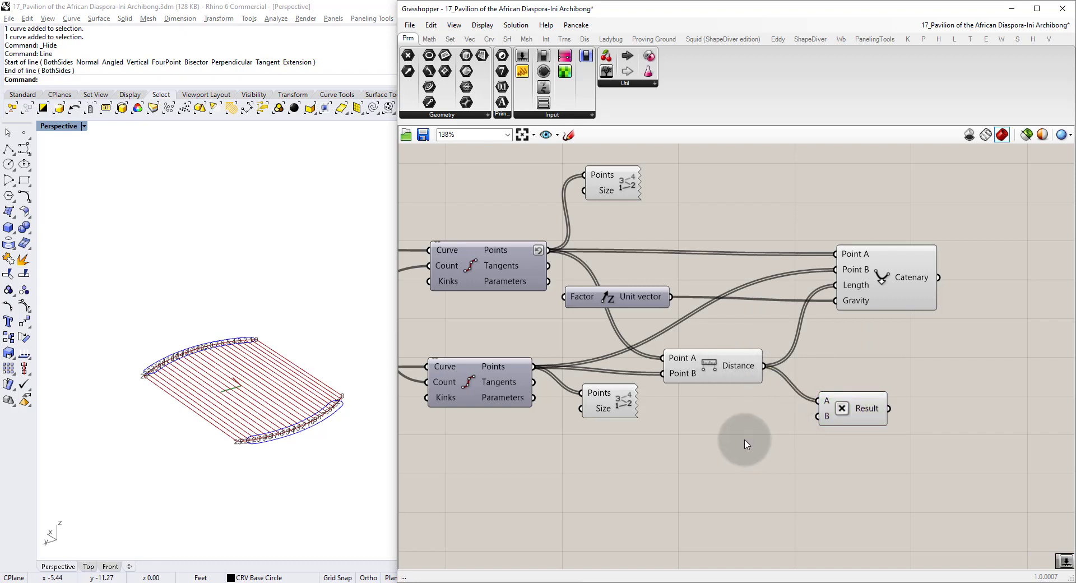
{"action": "type", "text": "2"}
{"action": "key", "text": "Return"}
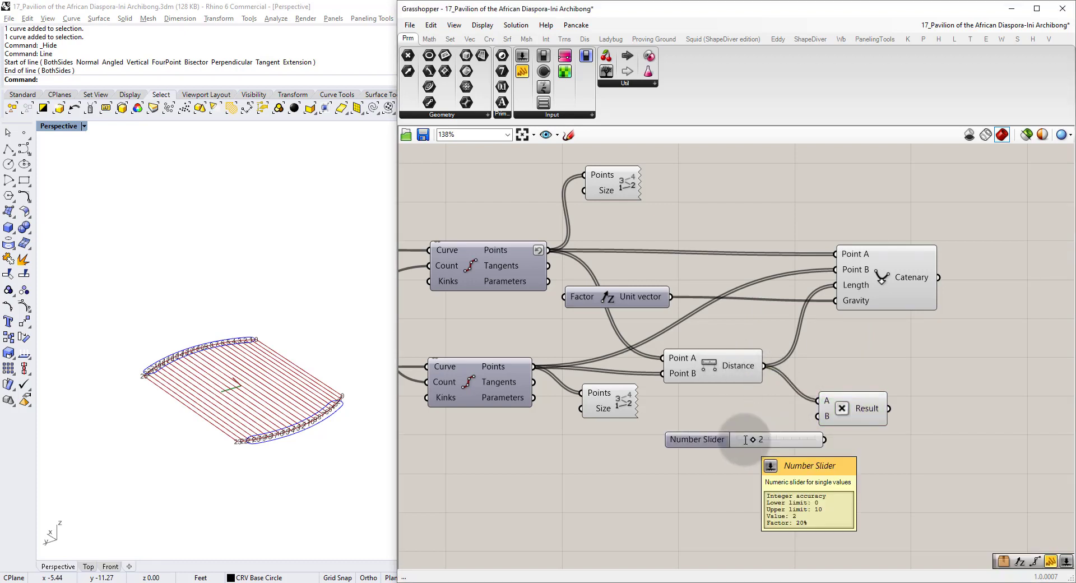
{"action": "left_click_drag", "start_coordinate": [805, 441], "coordinate": [817, 416]}
{"action": "left_click_drag", "start_coordinate": [890, 408], "coordinate": [837, 285]}
{"action": "mouse_move", "coordinate": [205, 380]}
{"action": "right_mouse_down"}
{"action": "mouse_move", "coordinate": [321, 331]}
{"action": "mouse_move", "coordinate": [217, 324]}
{"action": "mouse_move", "coordinate": [175, 342]}
{"action": "mouse_move", "coordinate": [192, 373]}
{"action": "right_mouse_up"}
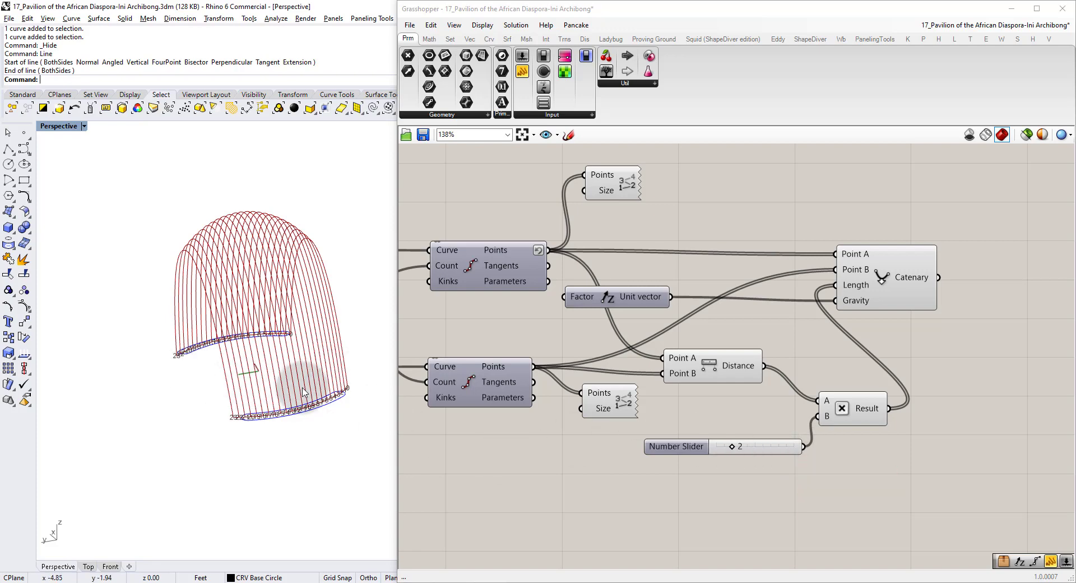
{"action": "right_click_drag", "start_coordinate": [357, 385], "coordinate": [343, 387]}
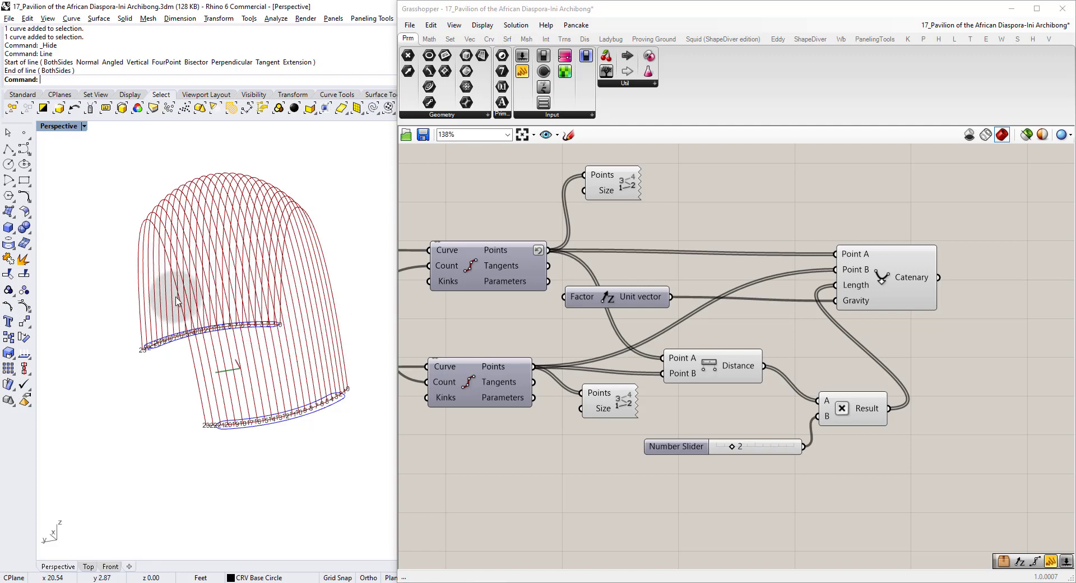
Move the Construct Domain, Range, panel and domain slider group up beneath the Distance and Multiplication components.
{"action": "right_click_drag", "start_coordinate": [552, 421], "coordinate": [707, 338]}
{"action": "scroll", "coordinate": [690, 349], "scroll_direction": "down", "scroll_amount": 3}
{"action": "right_click_drag", "start_coordinate": [650, 544], "coordinate": [614, 438]}
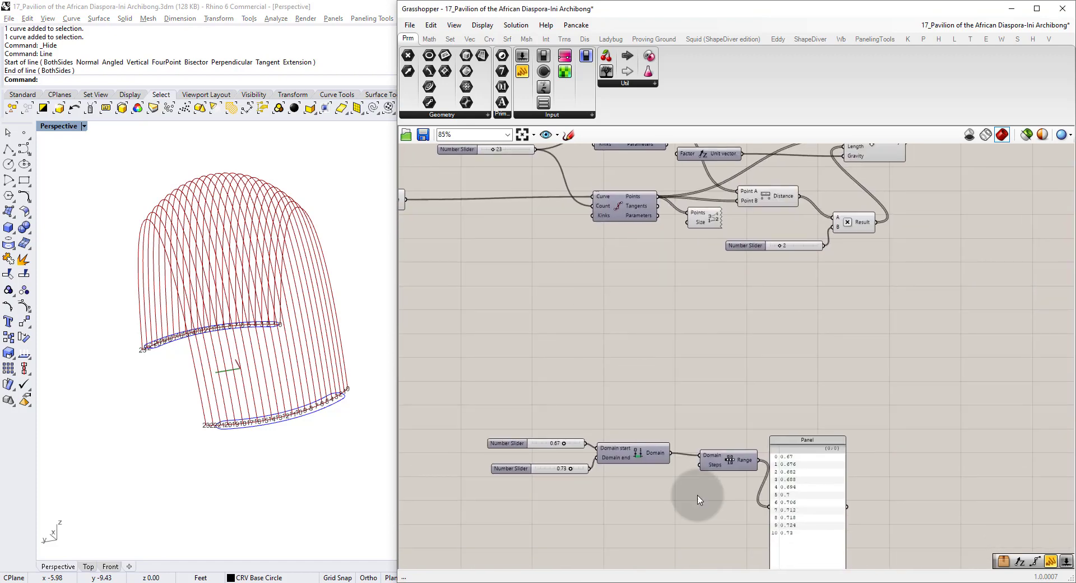
{"action": "left_click_drag", "start_coordinate": [897, 487], "coordinate": [575, 325]}
{"action": "left_click", "coordinate": [653, 274]}
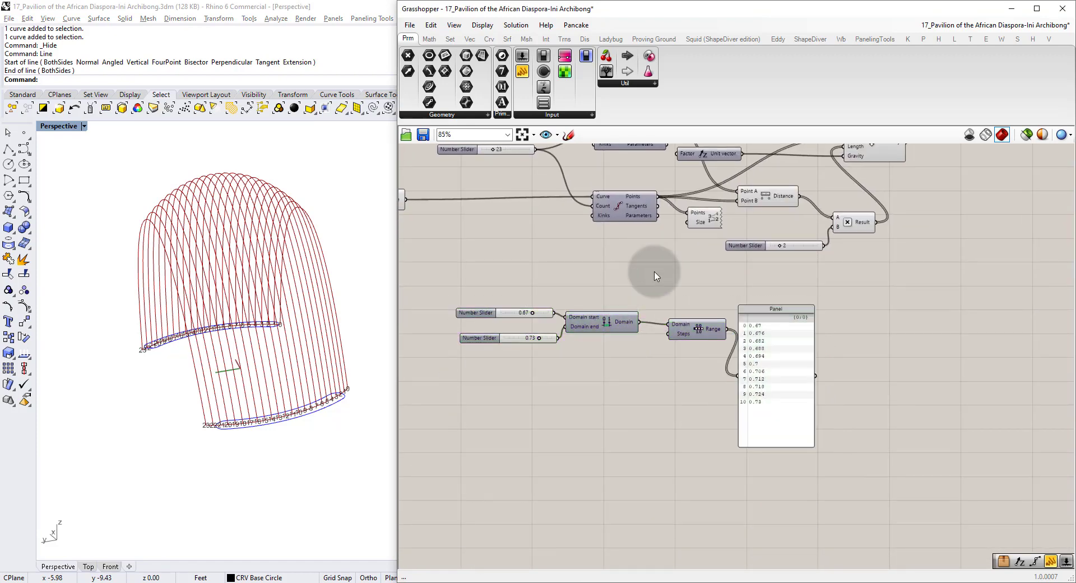
Align the Multiplication component level with the Distance component.
{"action": "scroll", "coordinate": [798, 233], "scroll_direction": "up", "scroll_amount": 3}
{"action": "right_click_drag", "start_coordinate": [806, 222], "coordinate": [789, 272]}
{"action": "left_click_drag", "start_coordinate": [763, 233], "coordinate": [771, 245]}
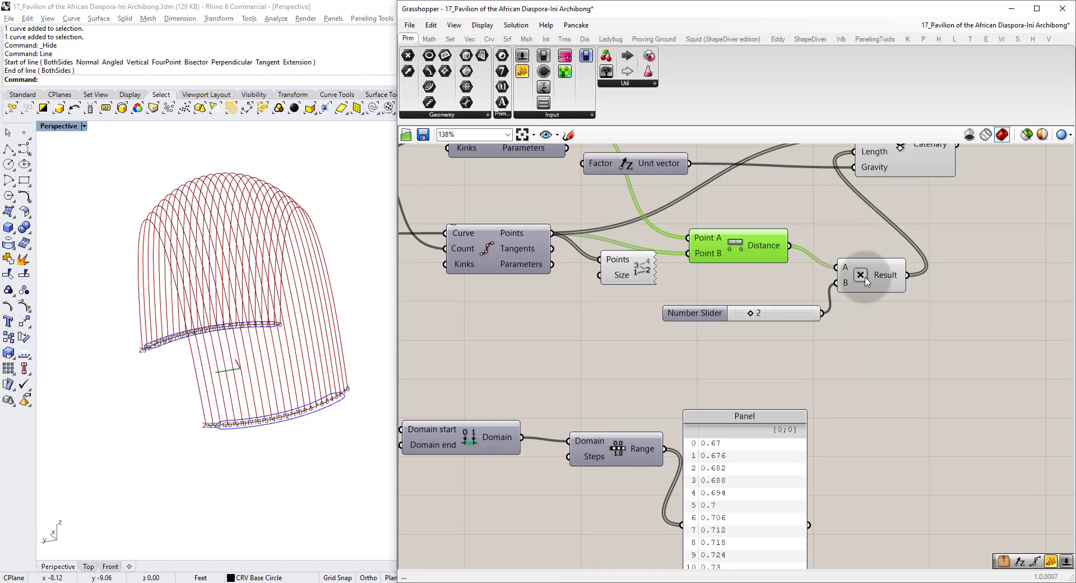
{"action": "left_click_drag", "start_coordinate": [867, 284], "coordinate": [865, 262]}
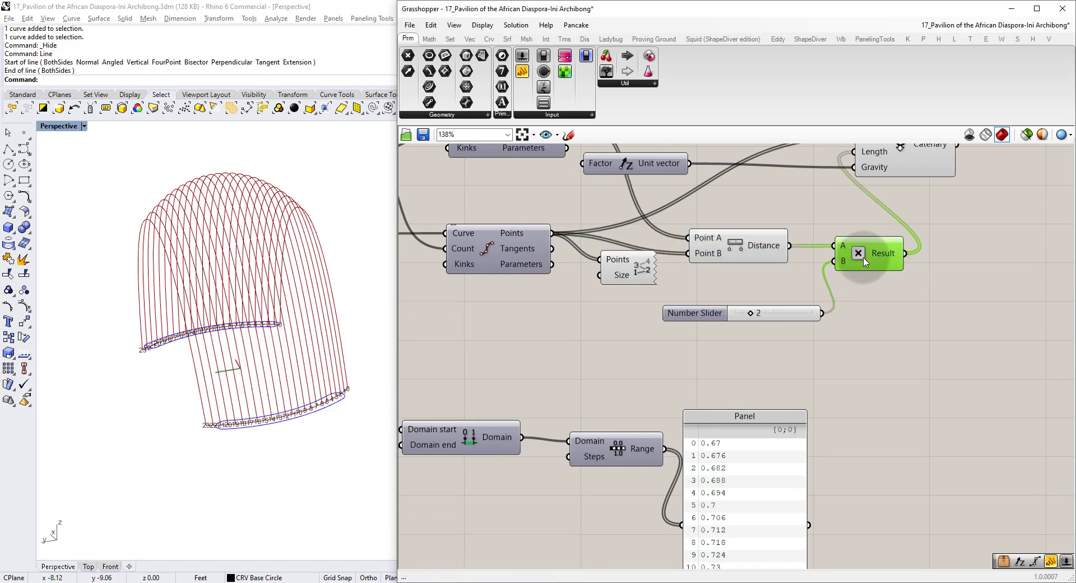
Set the multiplier slider feeding the Multiplication's B input to 1 and inspect the spans in the perspective view.
{"action": "left_click", "coordinate": [792, 316]}
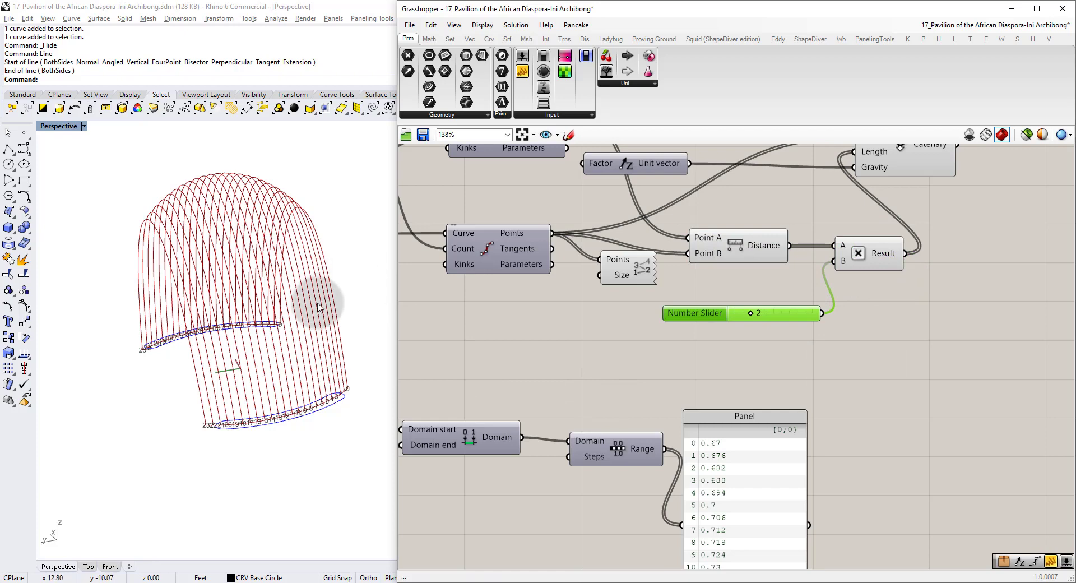
{"action": "right_click_drag", "start_coordinate": [639, 369], "coordinate": [745, 351]}
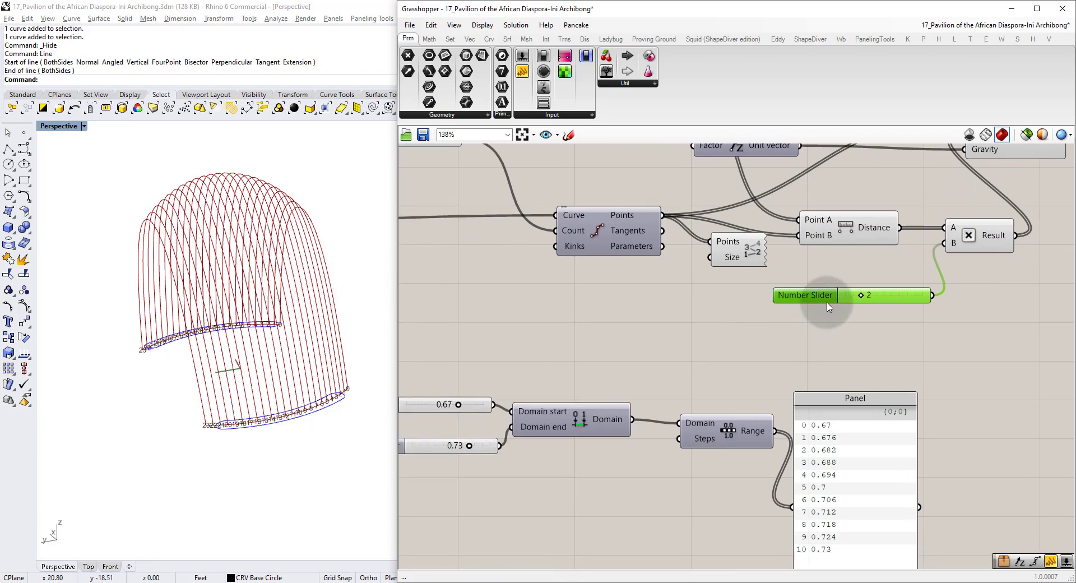
{"action": "left_click_drag", "start_coordinate": [861, 295], "coordinate": [852, 297]}
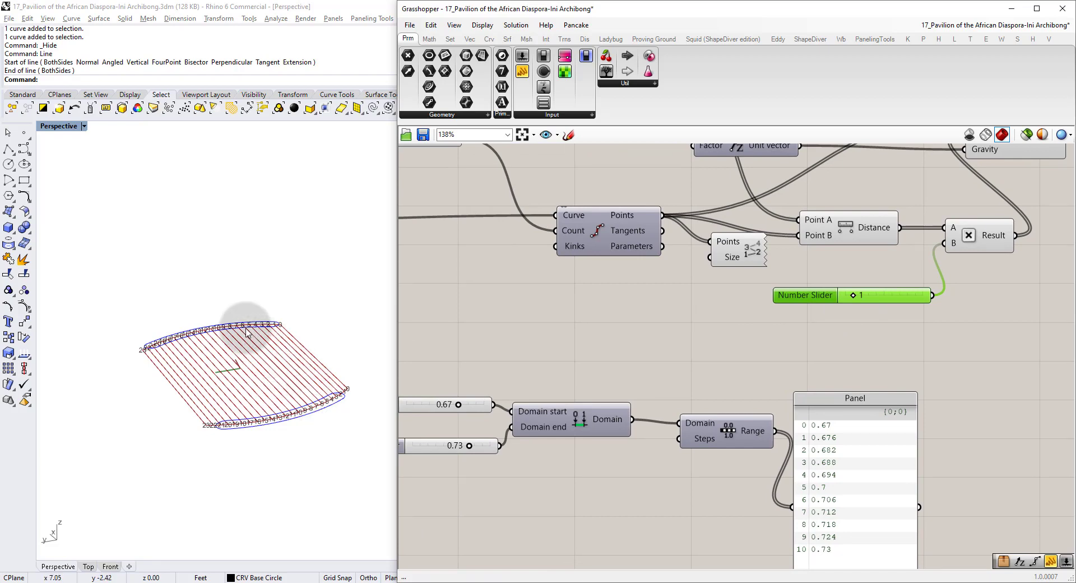
{"action": "right_click_drag", "start_coordinate": [611, 353], "coordinate": [669, 337]}
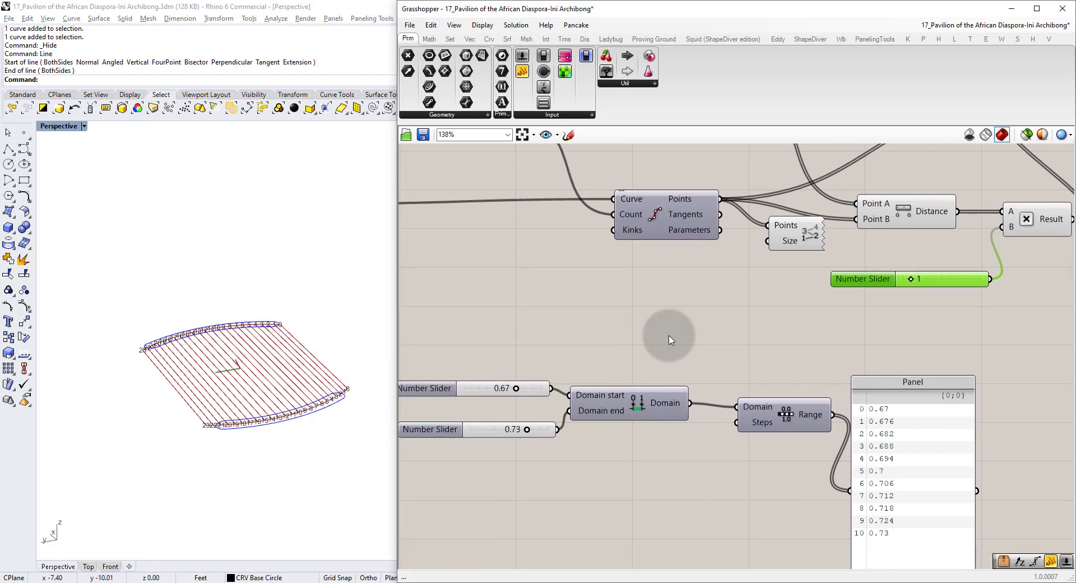
{"action": "left_click", "coordinate": [823, 306]}
Add a number slider from 1.00 to 2, connect it to Domain start, and delete the 0.67 slider.
{"action": "right_click_drag", "start_coordinate": [533, 360], "coordinate": [700, 293]}
{"action": "scroll", "coordinate": [692, 294], "scroll_direction": "up", "scroll_amount": 3}
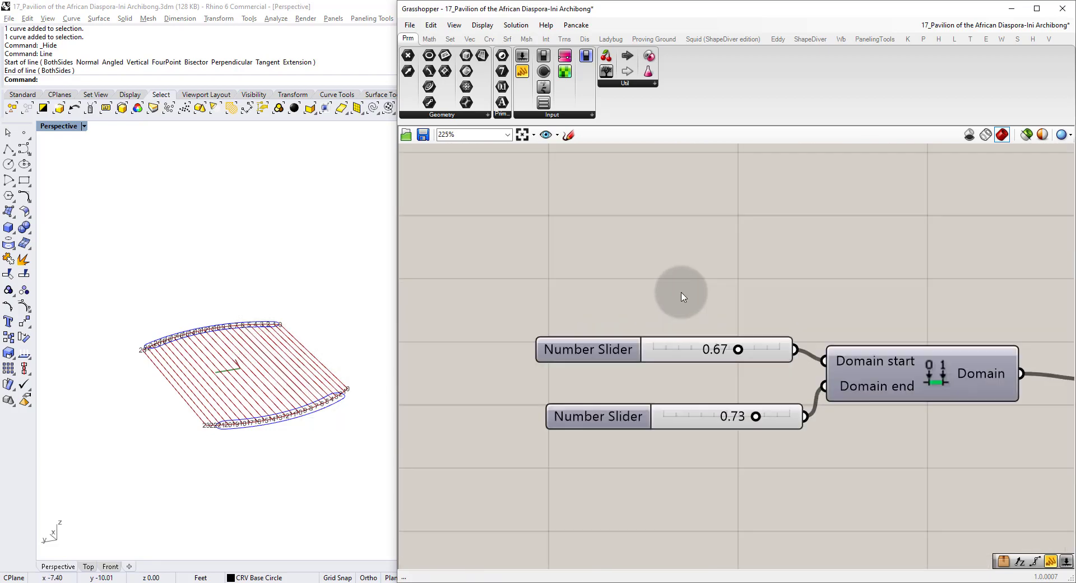
{"action": "double_click", "coordinate": [616, 301]}
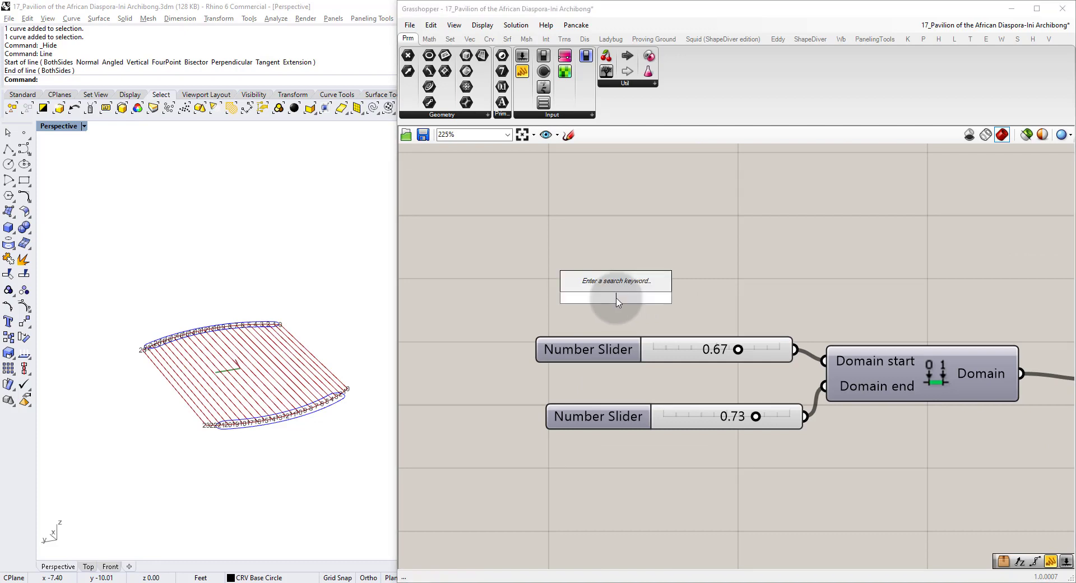
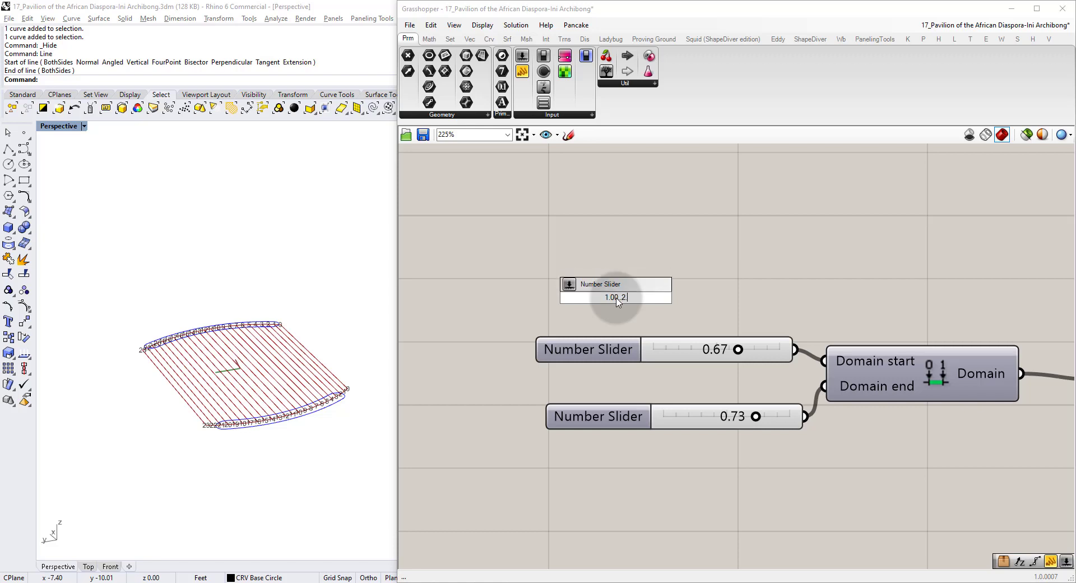
{"action": "key", "text": "Return"}
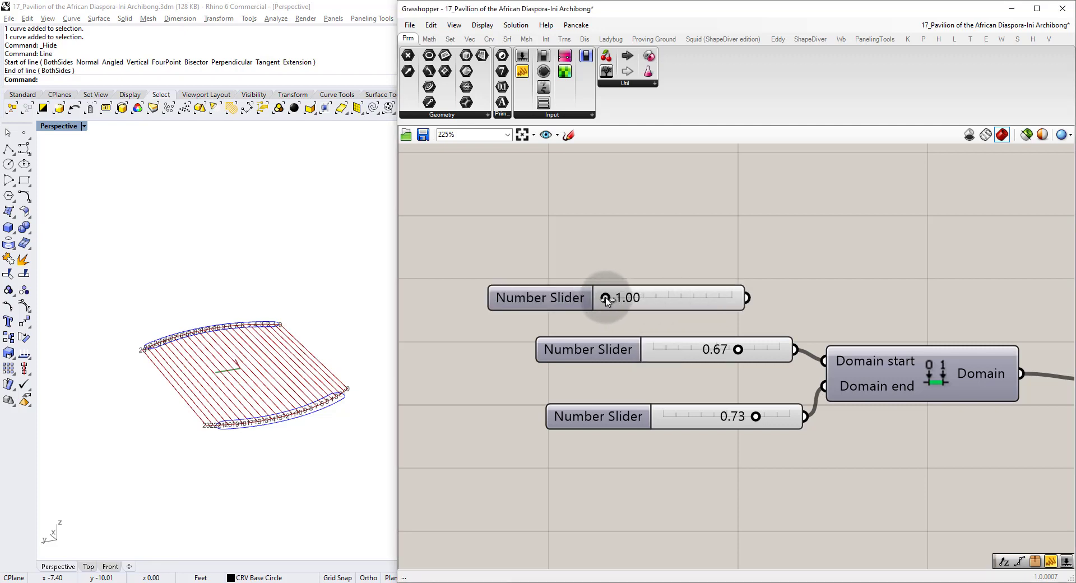
{"action": "left_click_drag", "start_coordinate": [610, 300], "coordinate": [639, 297]}
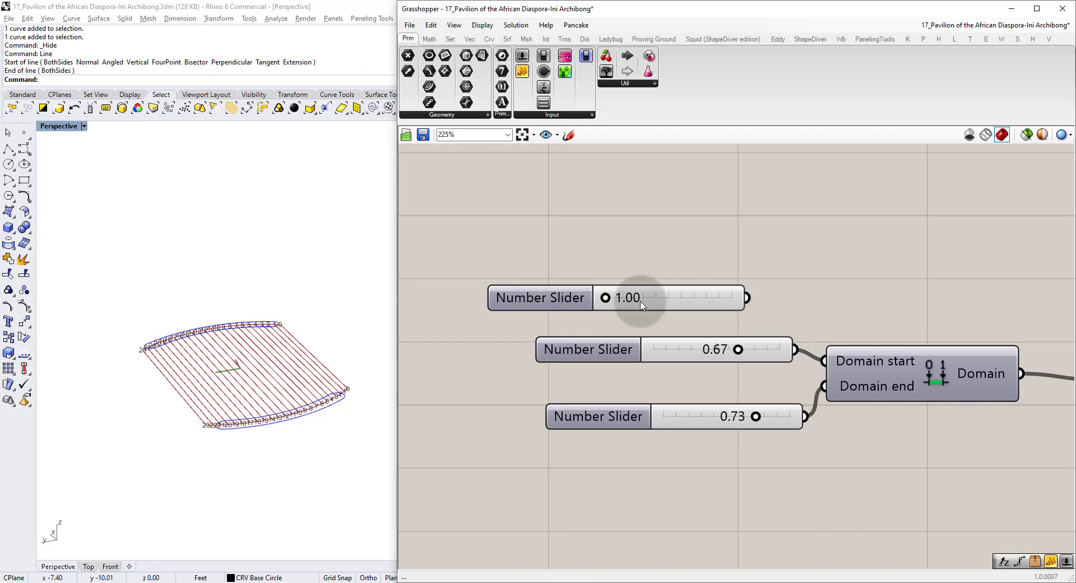
{"action": "left_click_drag", "start_coordinate": [738, 299], "coordinate": [807, 301]}
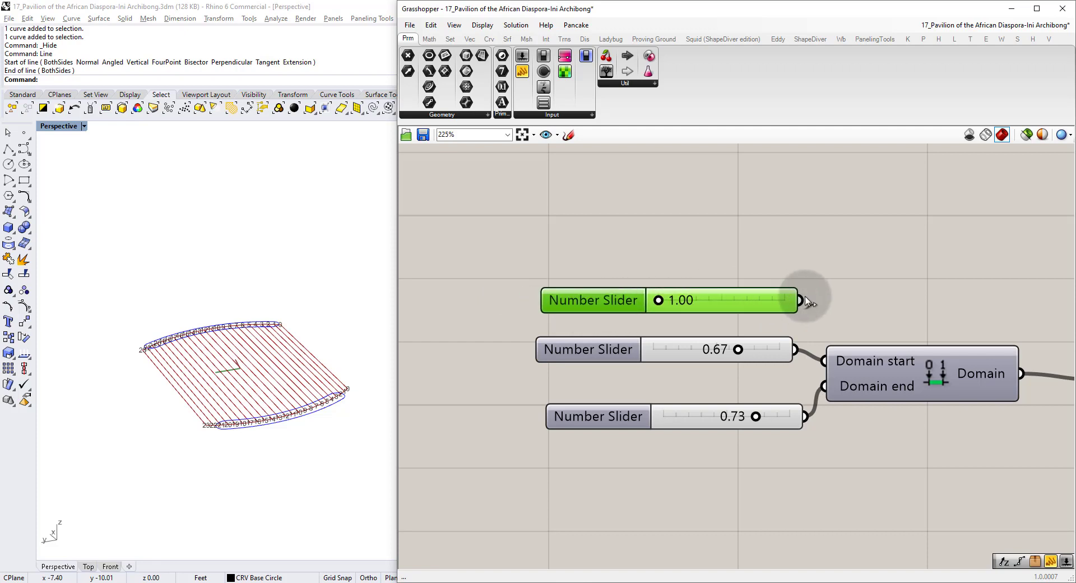
{"action": "left_click", "coordinate": [763, 350]}
{"action": "key", "text": "Delete"}
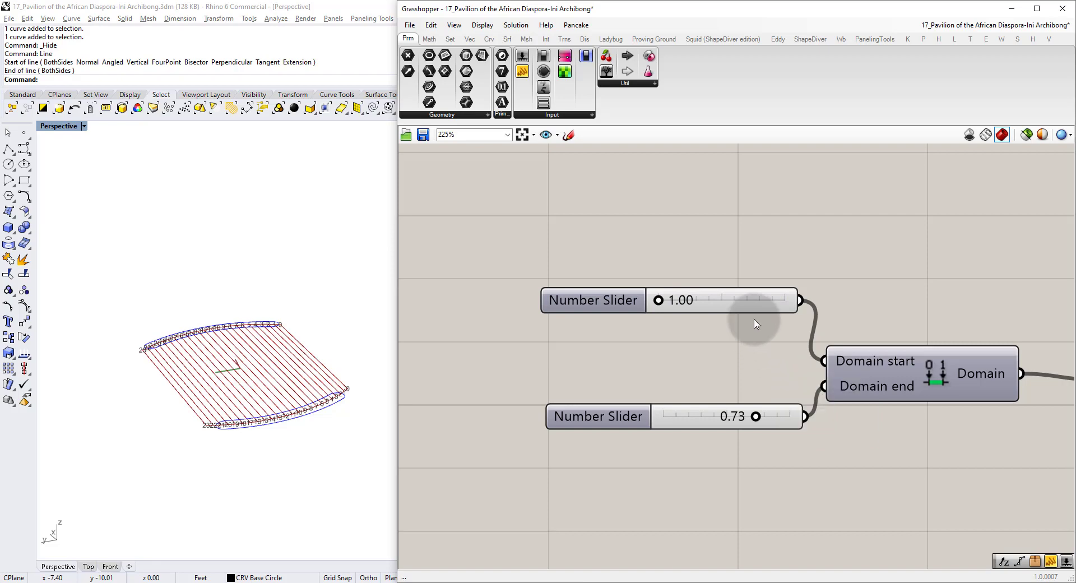
Duplicate the 1.00 slider, connect the copy to Domain end, and delete the 0.73 slider.
{"action": "left_click_drag", "start_coordinate": [748, 309], "coordinate": [734, 332]}
{"action": "scroll", "coordinate": [696, 329], "scroll_direction": "down", "scroll_amount": 3}
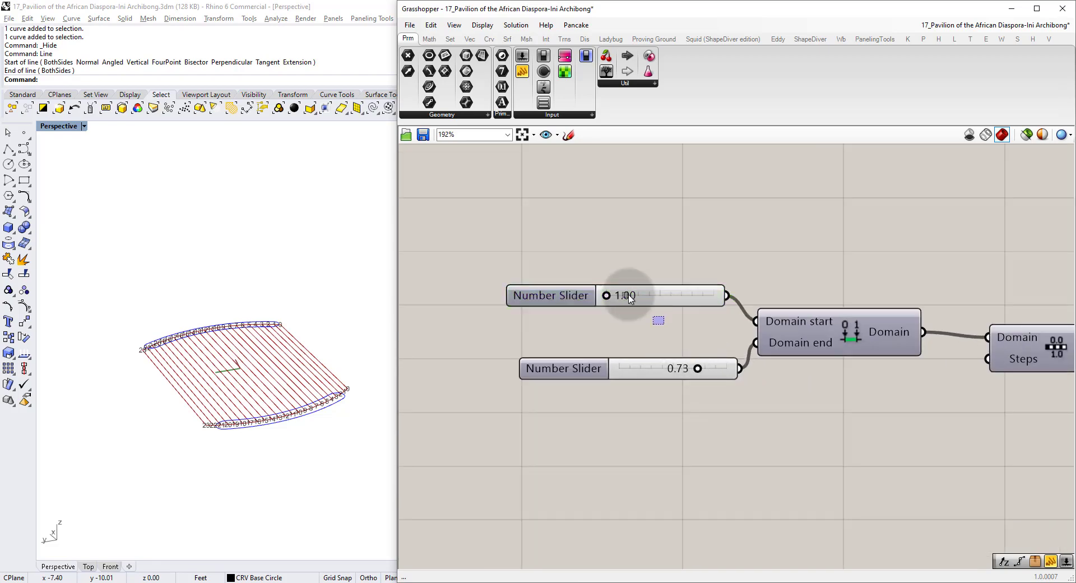
{"action": "left_click_drag", "start_coordinate": [623, 298], "coordinate": [755, 342], "text": "alt"}
{"action": "left_click", "coordinate": [636, 375]}
{"action": "key", "text": "Delete"}
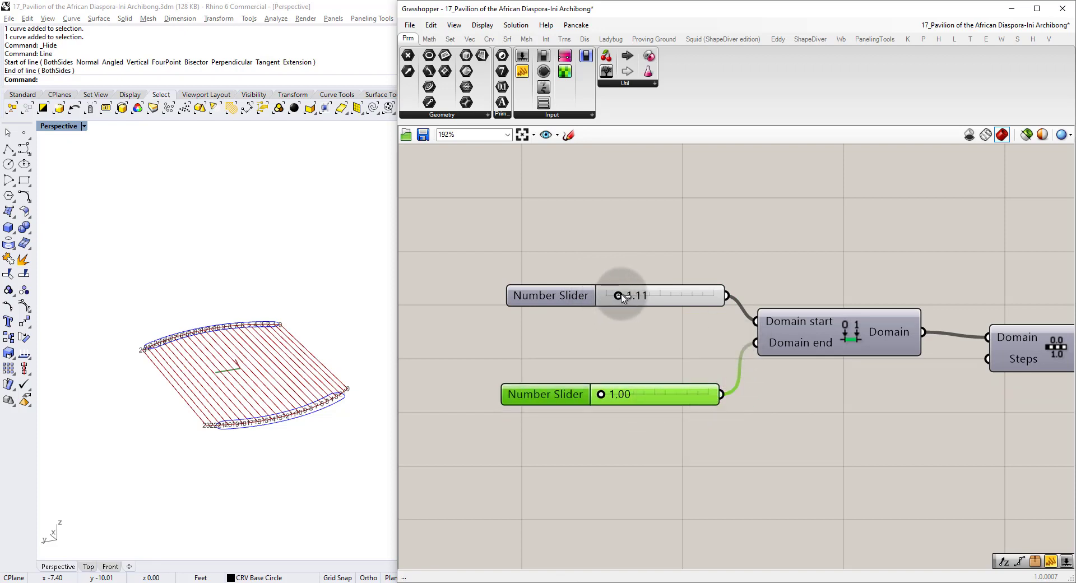
Set the domain start to 1.13 and the domain end to 1.60, placing both sliders close together beside the Construct Domain component.
{"action": "left_click_drag", "start_coordinate": [621, 297], "coordinate": [623, 297]}
{"action": "left_click_drag", "start_coordinate": [601, 396], "coordinate": [618, 343]}
{"action": "left_click_drag", "start_coordinate": [681, 289], "coordinate": [676, 301]}
{"action": "left_click", "coordinate": [677, 264]}
{"action": "right_click_drag", "start_coordinate": [803, 289], "coordinate": [658, 263]}
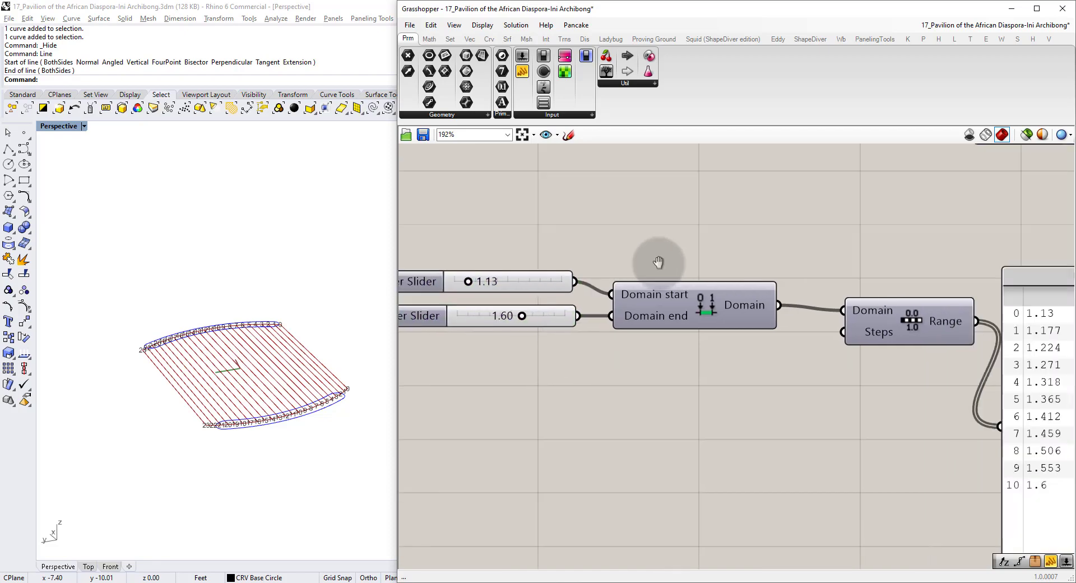
Examine the Range values in the panel and move the panel farther away from the Range component.
{"action": "scroll", "coordinate": [661, 265], "scroll_direction": "down", "scroll_amount": 2}
{"action": "right_click_drag", "start_coordinate": [901, 322], "coordinate": [688, 273]}
{"action": "scroll", "coordinate": [687, 273], "scroll_direction": "up", "scroll_amount": 2}
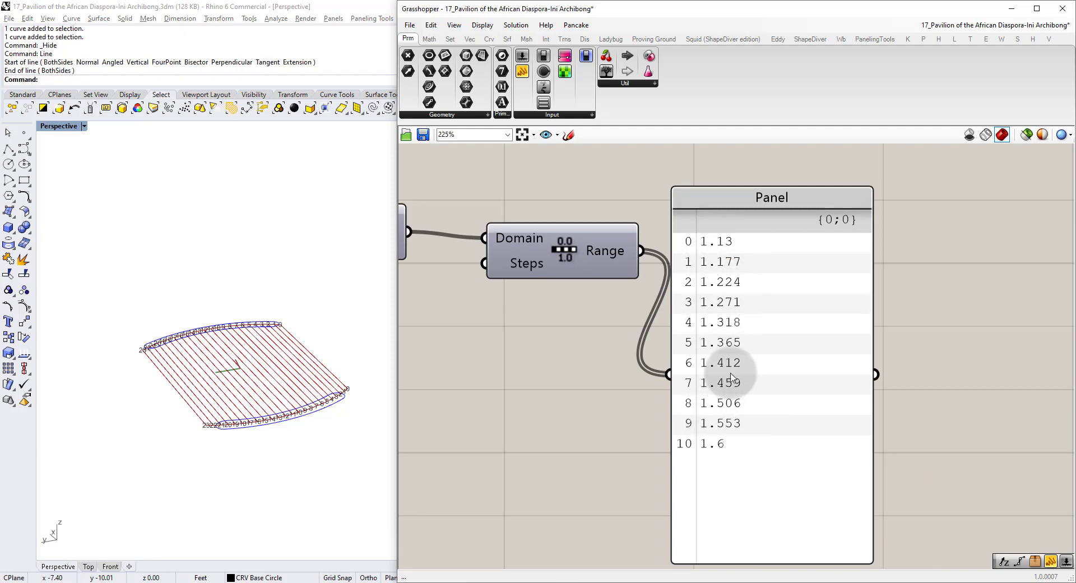
{"action": "scroll", "coordinate": [694, 303], "scroll_direction": "down", "scroll_amount": 4}
{"action": "left_click_drag", "start_coordinate": [694, 373], "coordinate": [785, 337]}
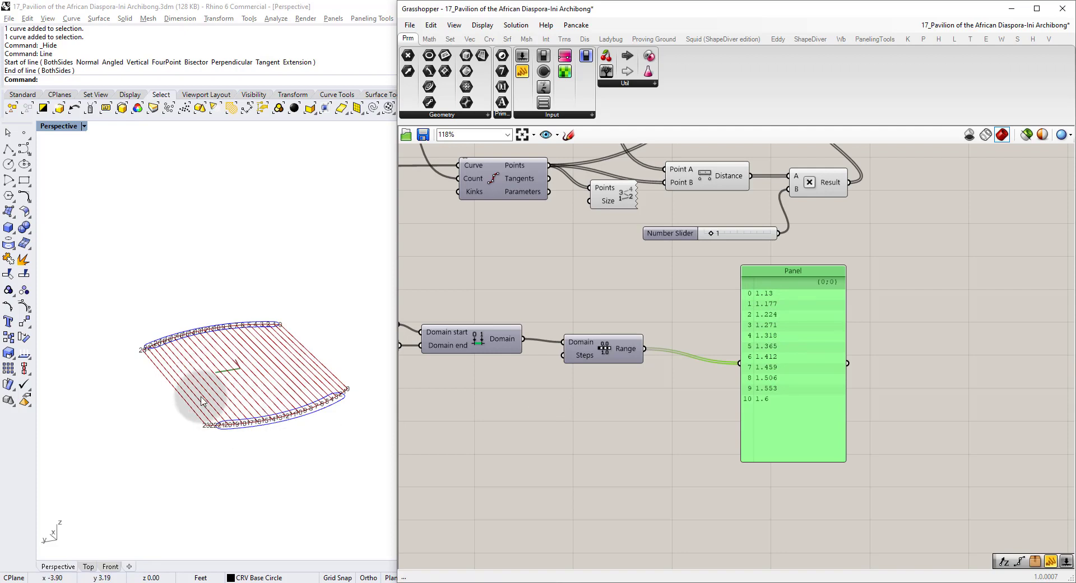
{"action": "right_click_drag", "start_coordinate": [584, 199], "coordinate": [551, 347]}
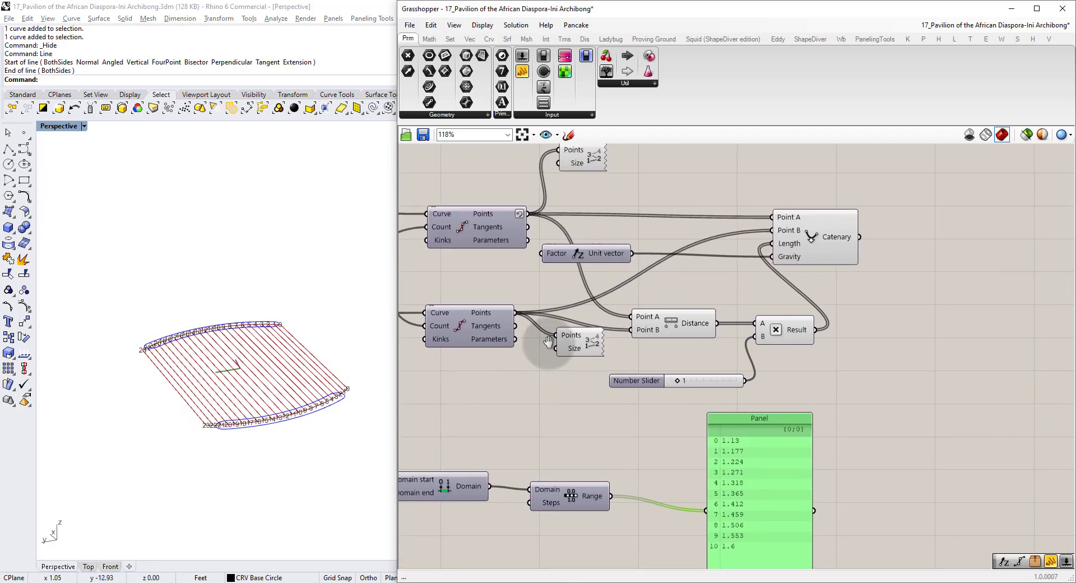
{"action": "mouse_move", "coordinate": [480, 217]}
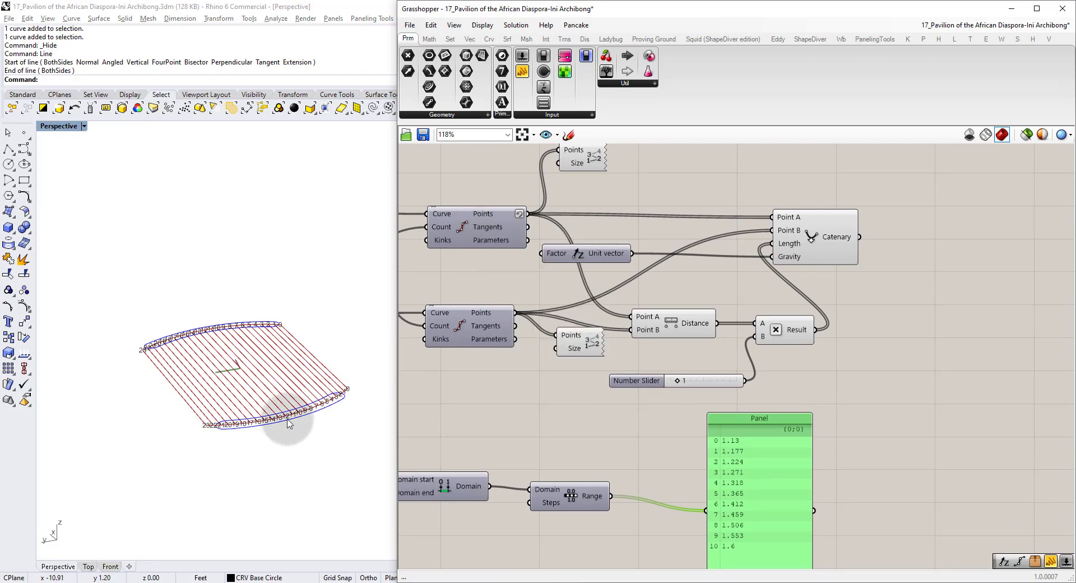
Add a List Length component, feed it the upper division's Points, connect its Length to Range's Steps, and place it below the domain component.
{"action": "double_click", "coordinate": [534, 403]}
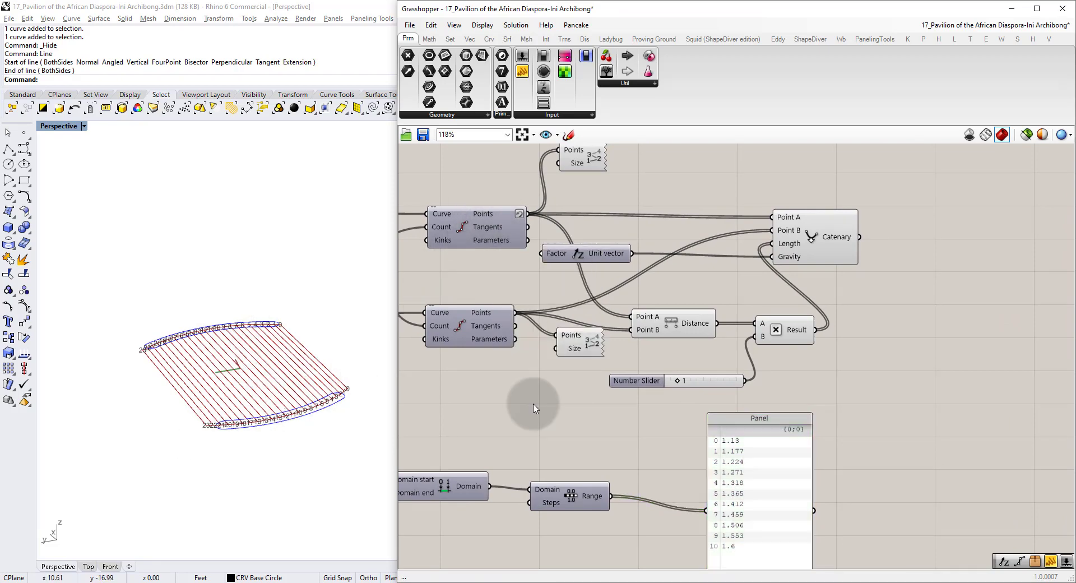
{"action": "type", "text": "list length"}
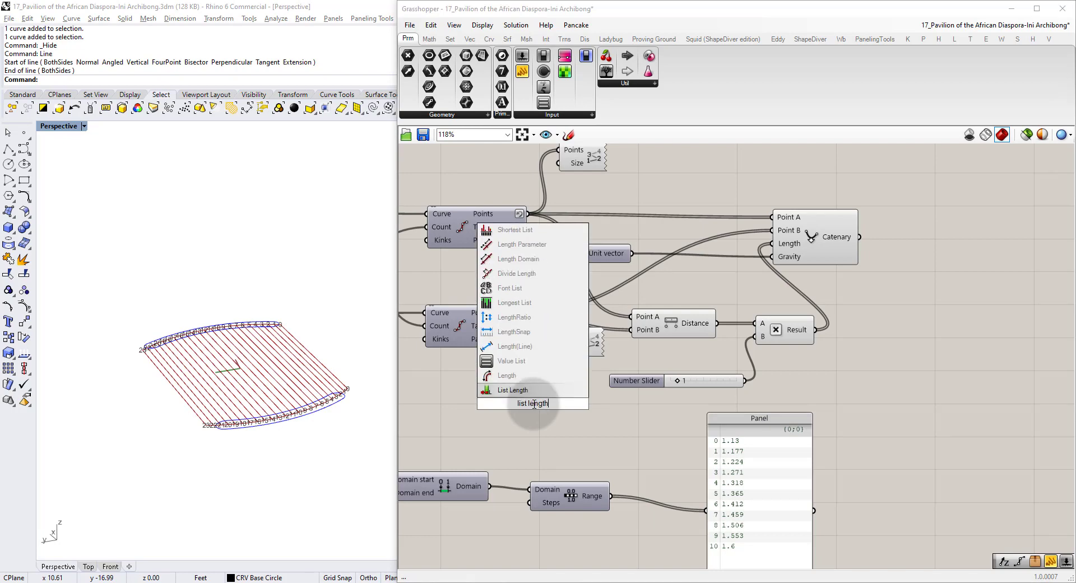
{"action": "key", "text": "Return"}
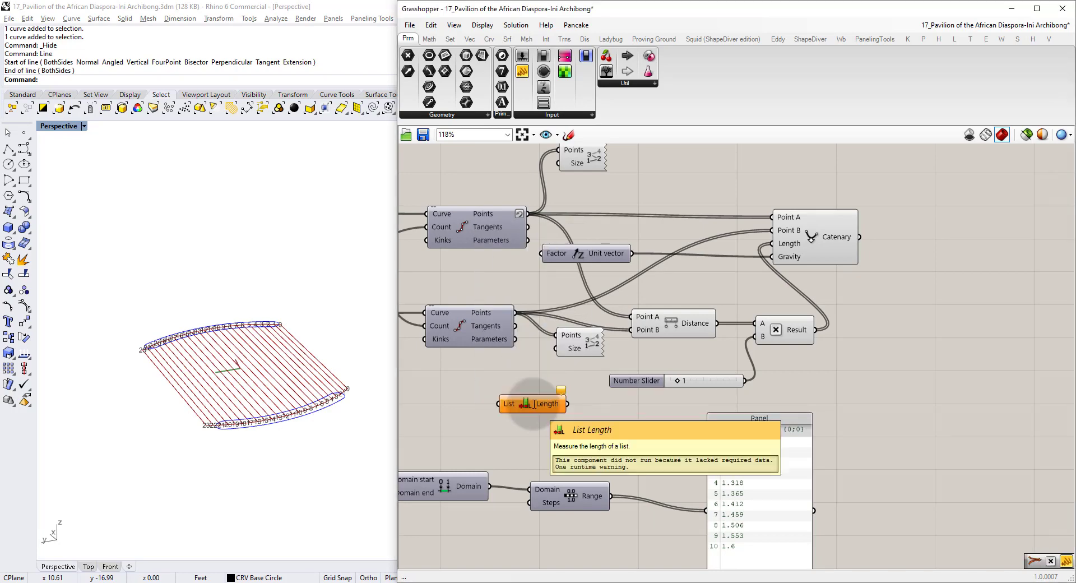
{"action": "left_click_drag", "start_coordinate": [523, 239], "coordinate": [500, 403]}
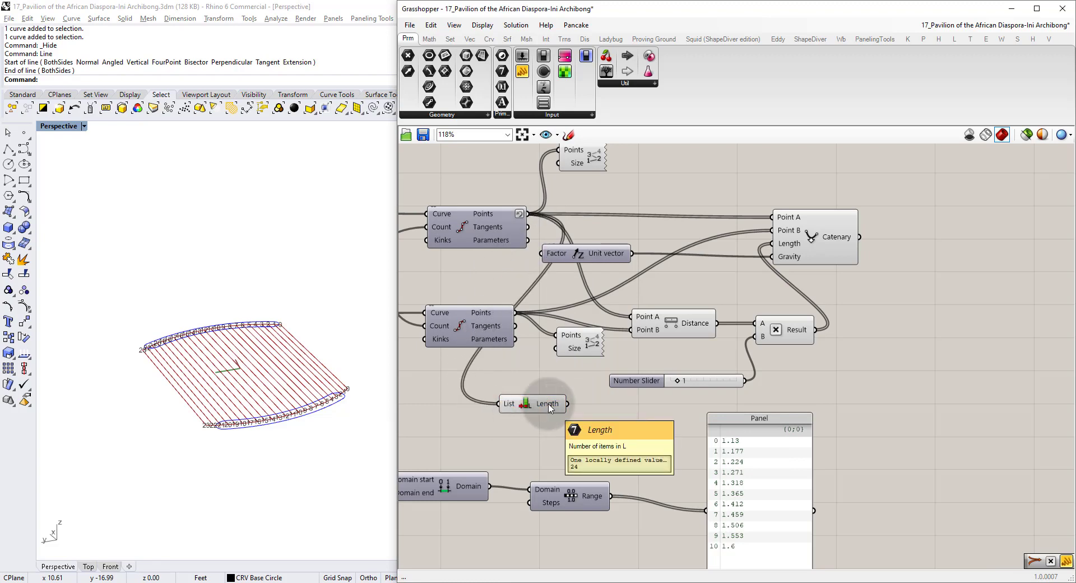
{"action": "left_click_drag", "start_coordinate": [549, 407], "coordinate": [529, 502]}
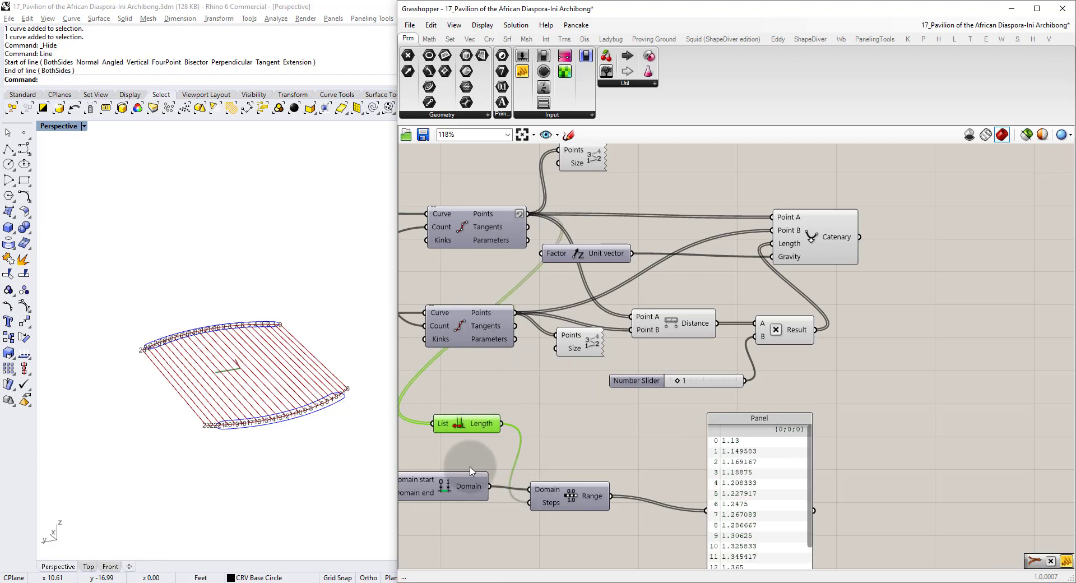
{"action": "left_click_drag", "start_coordinate": [470, 426], "coordinate": [478, 519]}
{"action": "left_click", "coordinate": [531, 456]}
Enlarge the Range values panel to fit the whole list and move it closer to the Range component.
{"action": "right_click_drag", "start_coordinate": [730, 485], "coordinate": [644, 367]}
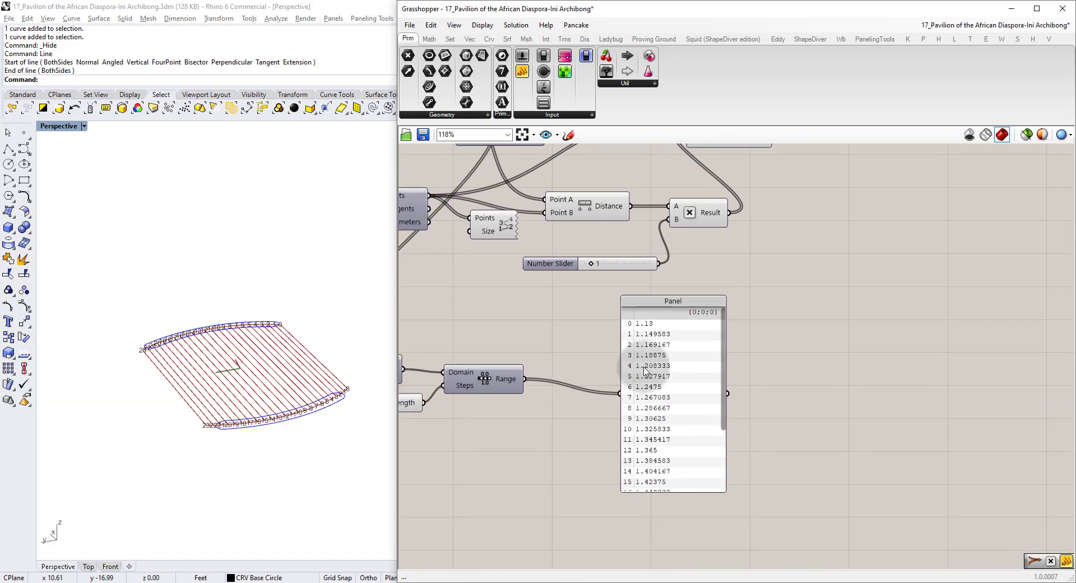
{"action": "left_click_drag", "start_coordinate": [724, 333], "coordinate": [659, 577]}
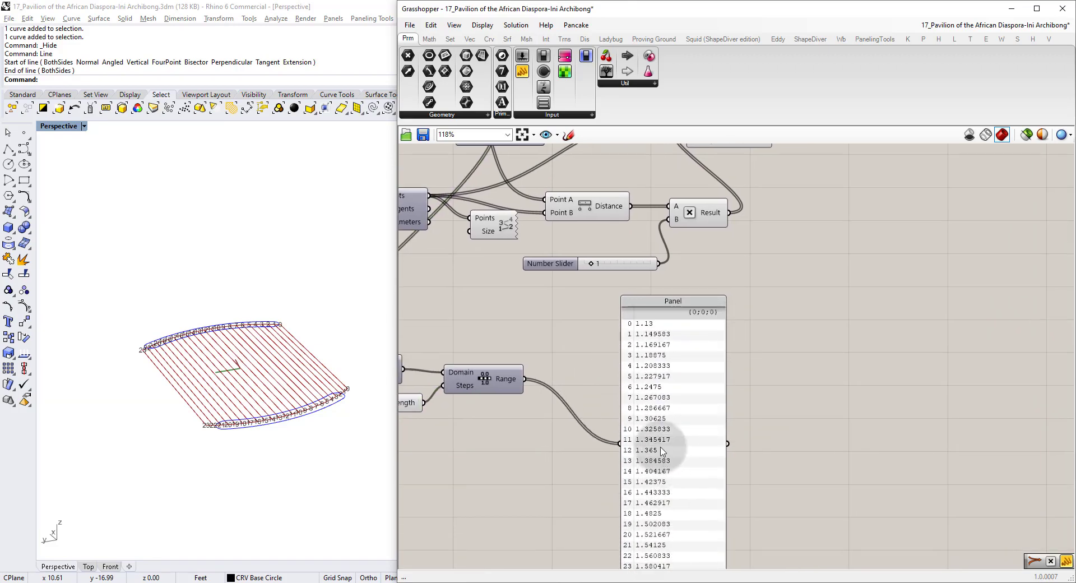
{"action": "left_click_drag", "start_coordinate": [659, 451], "coordinate": [622, 414]}
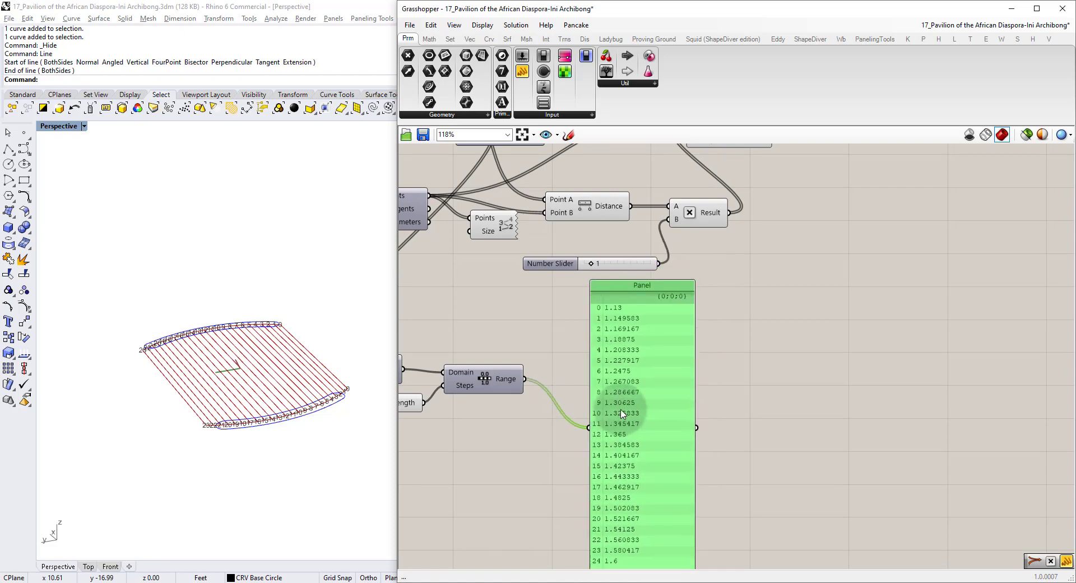
Apply the expression x-1 to the List Length component's Length output.
{"action": "scroll", "coordinate": [611, 395], "scroll_direction": "up", "scroll_amount": 5}
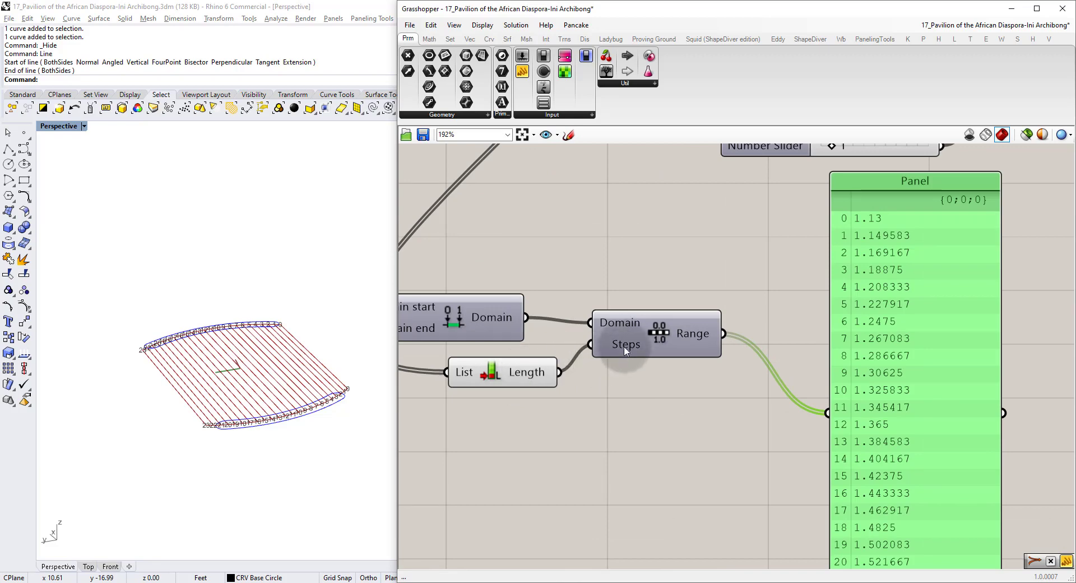
{"action": "mouse_move", "coordinate": [628, 344]}
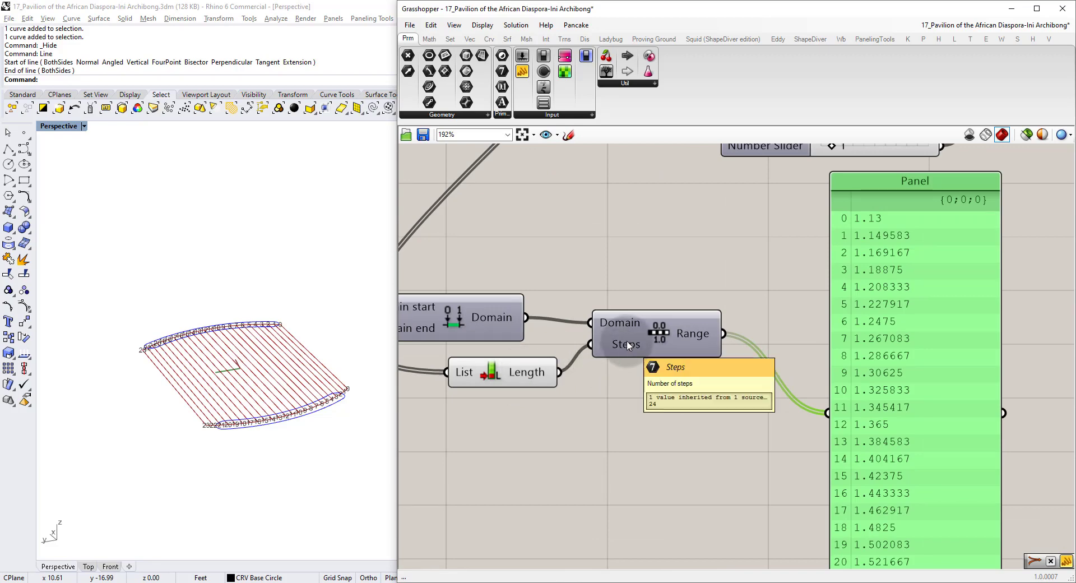
{"action": "right_click", "coordinate": [535, 374]}
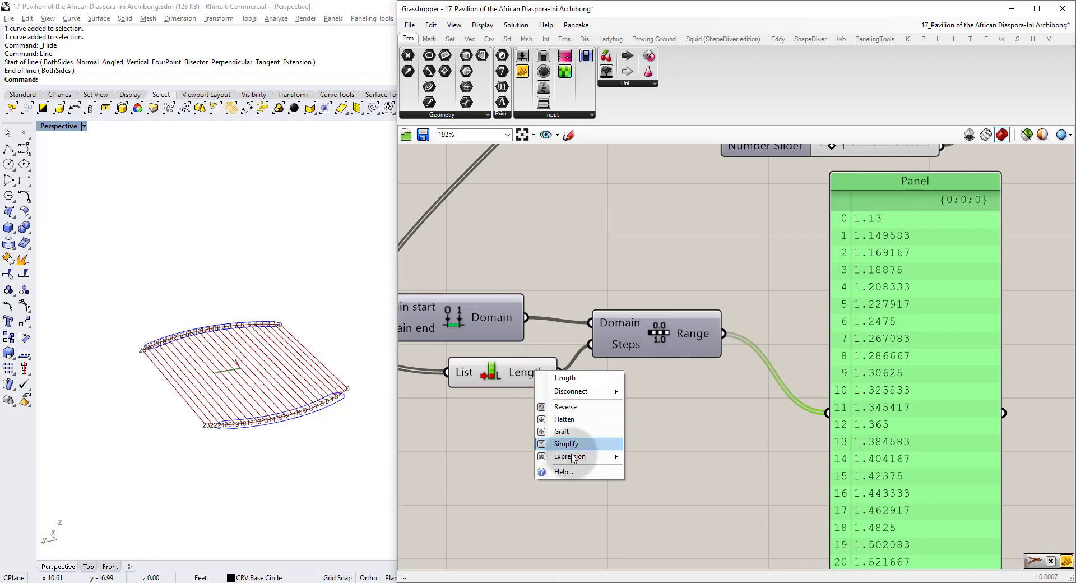
{"action": "mouse_move", "coordinate": [577, 456]}
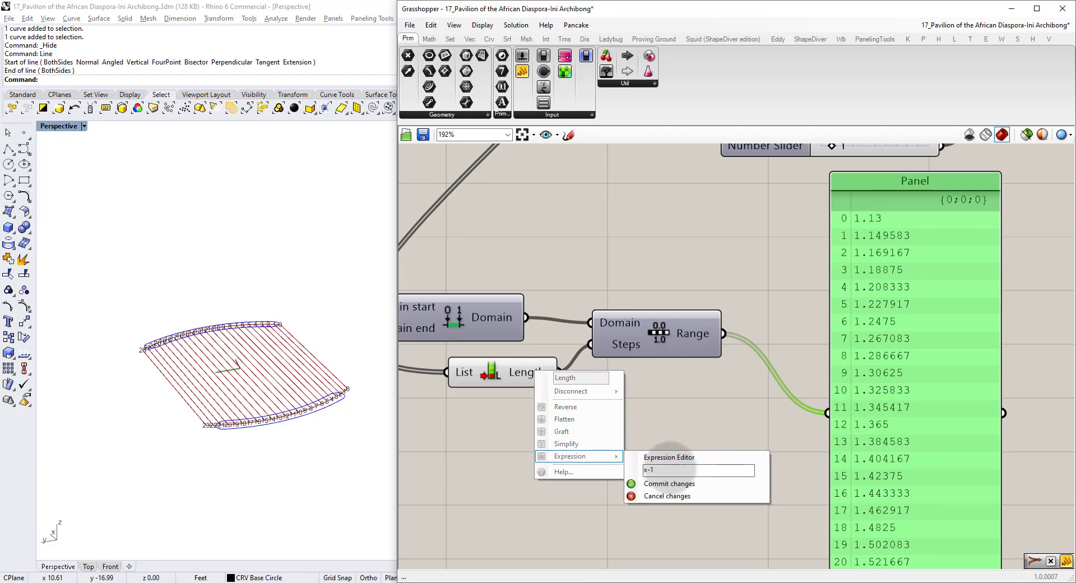
{"action": "left_click", "coordinate": [667, 483]}
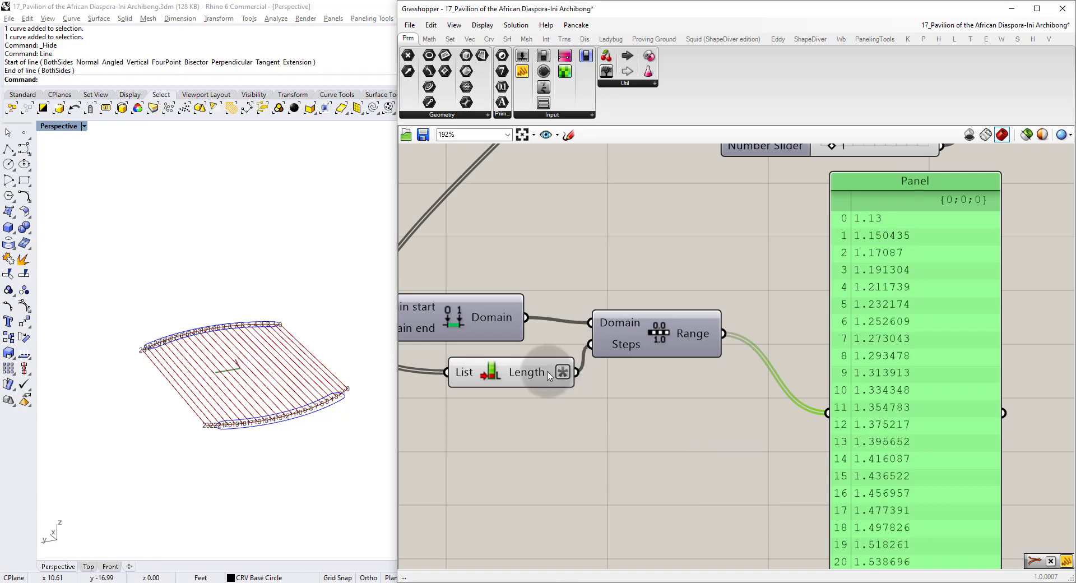
Move the List Length component slightly lower below the domain component and delete the Range values panel.
{"action": "mouse_move", "coordinate": [548, 376]}
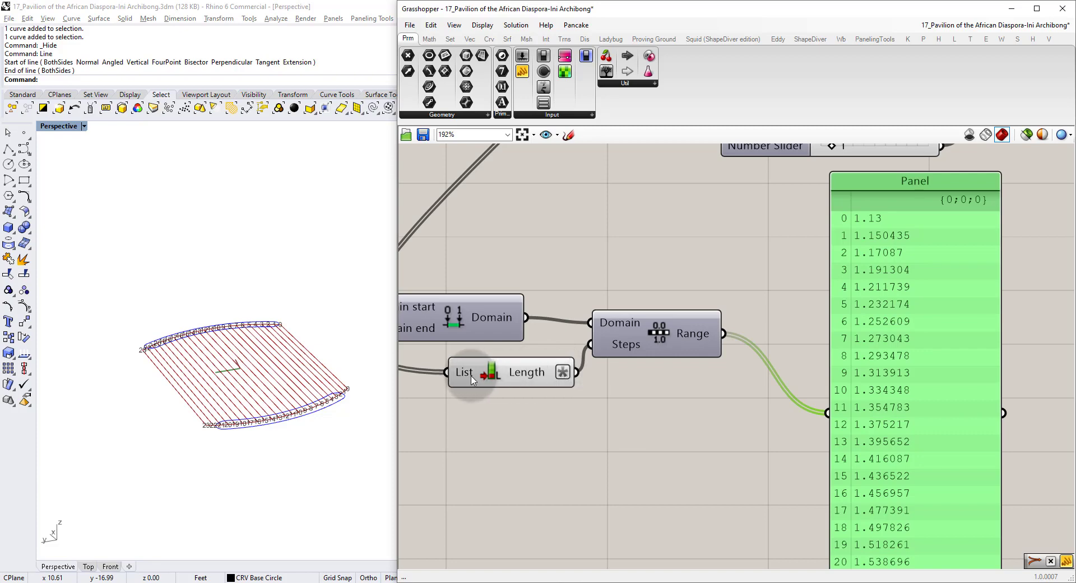
{"action": "left_click_drag", "start_coordinate": [527, 377], "coordinate": [520, 391]}
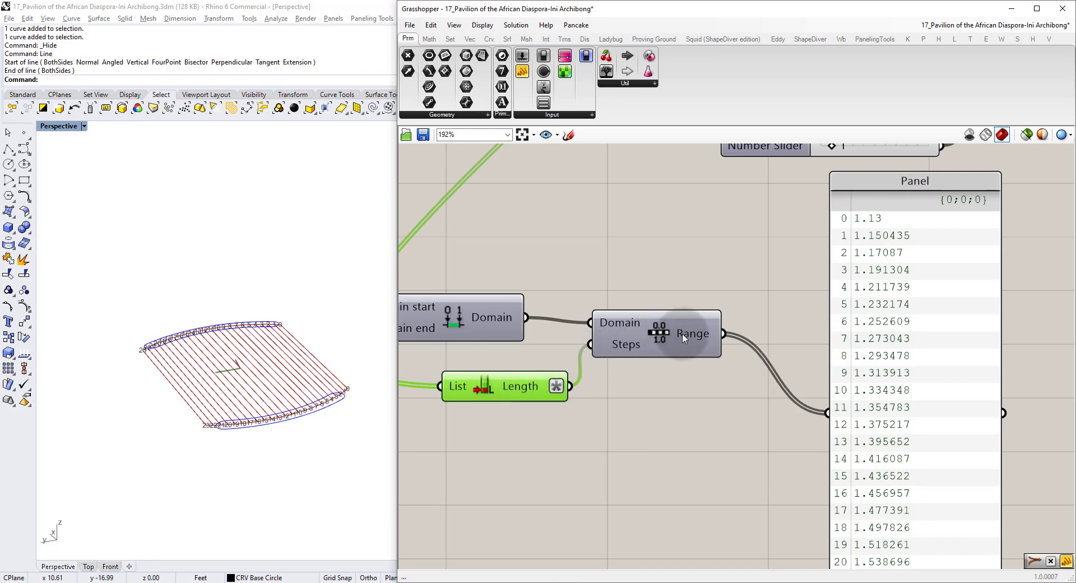
{"action": "scroll", "coordinate": [683, 332], "scroll_direction": "down", "scroll_amount": 3}
{"action": "right_click_drag", "start_coordinate": [727, 334], "coordinate": [743, 456]}
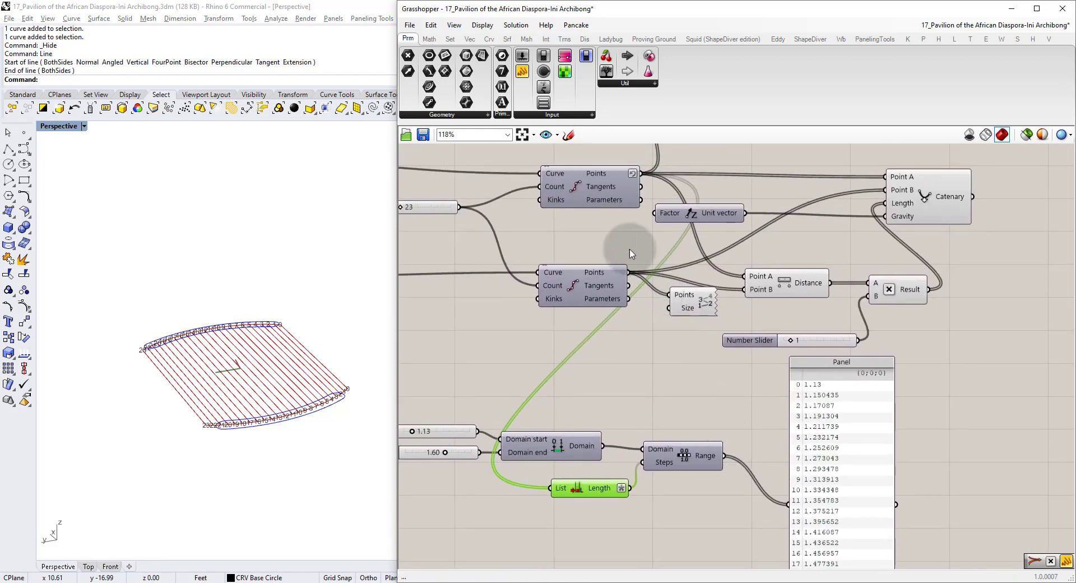
{"action": "left_click", "coordinate": [855, 449]}
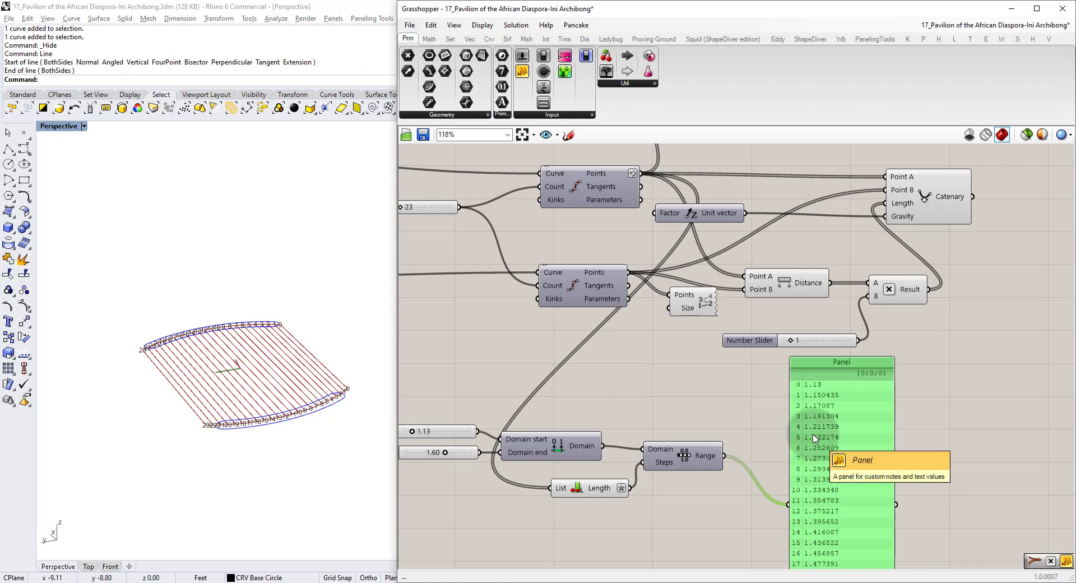
{"action": "key", "text": "Delete"}
Delete the multiplier slider and connect the Range output to the Multiplication component's B input to vary the arch lengths.
{"action": "left_click", "coordinate": [751, 341]}
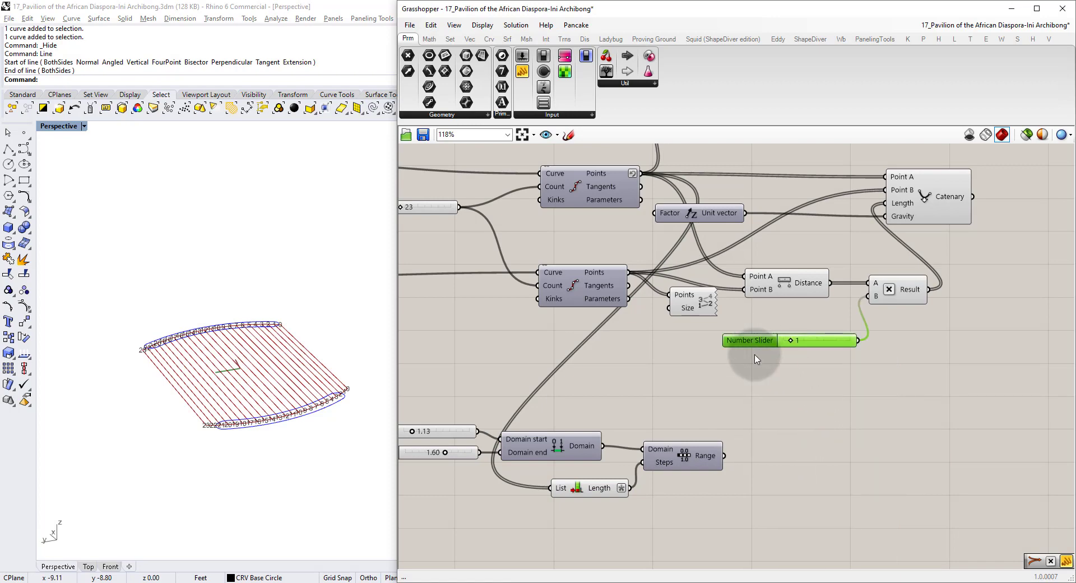
{"action": "left_click_drag", "start_coordinate": [723, 455], "coordinate": [870, 296]}
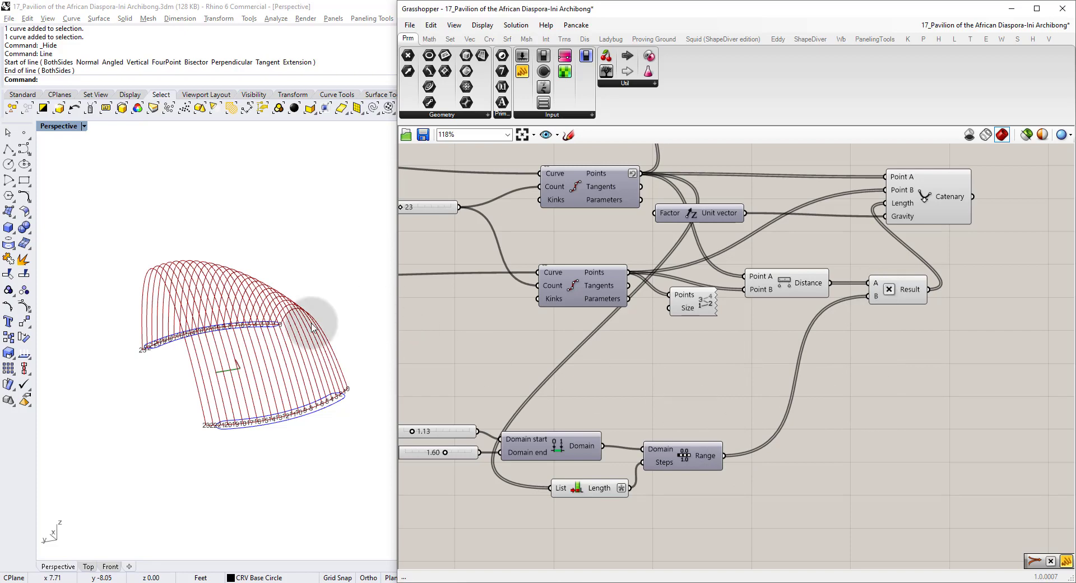
{"action": "right_click_drag", "start_coordinate": [336, 319], "coordinate": [309, 316]}
{"action": "scroll", "coordinate": [390, 323], "scroll_direction": "up", "scroll_amount": 3}
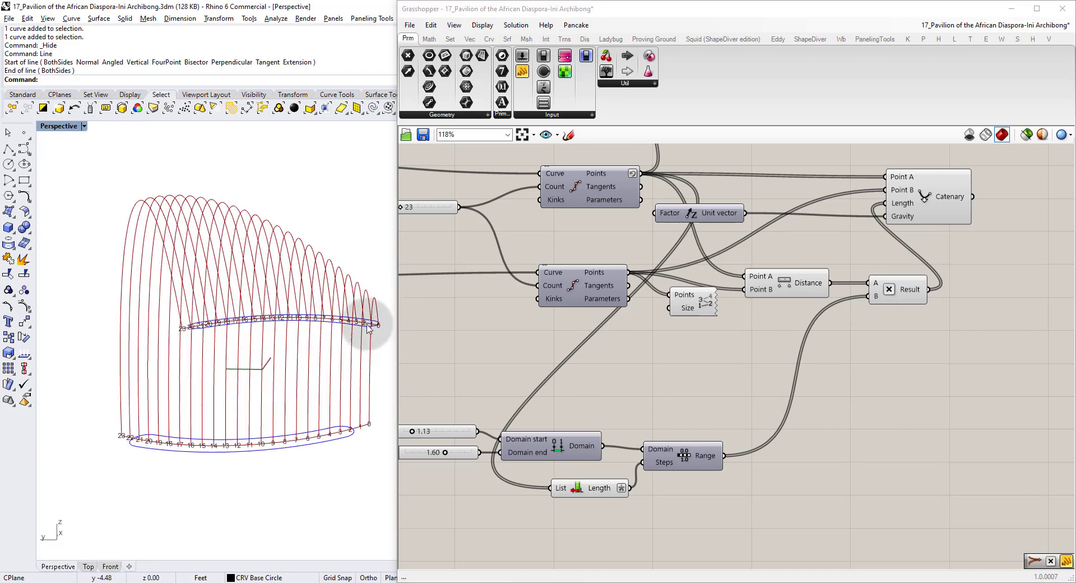
Add a panel to the Range output and enlarge it upward to list more of the values.
{"action": "double_click", "coordinate": [818, 470]}
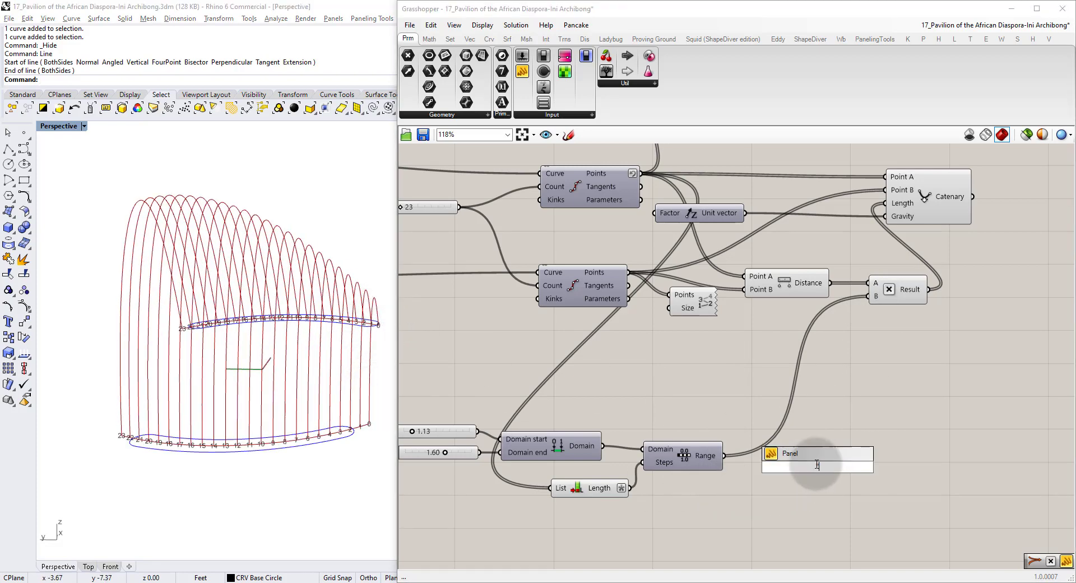
{"action": "type", "text": "Panel"}
{"action": "key", "text": "Return"}
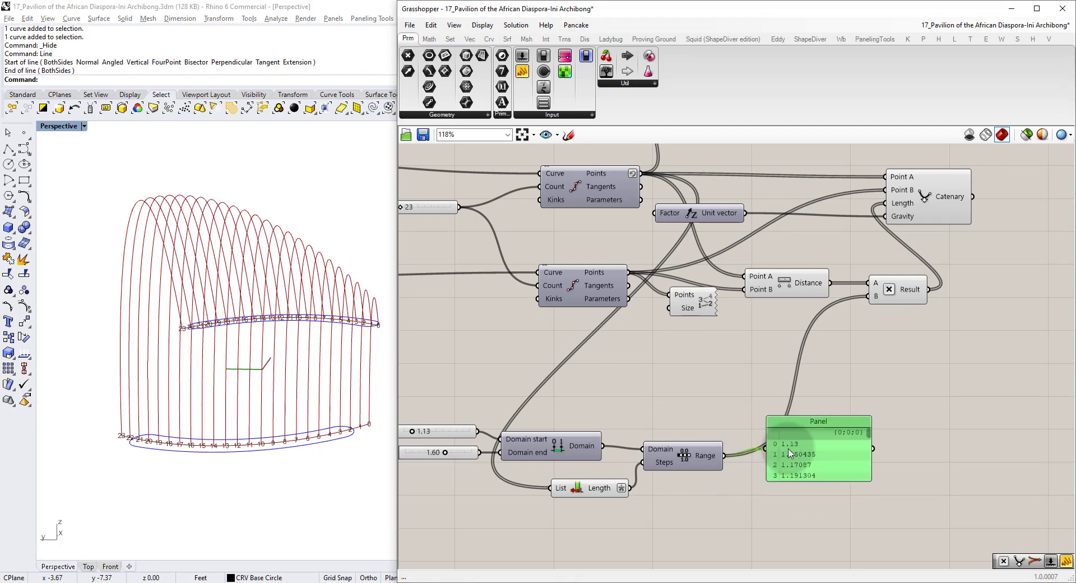
{"action": "left_click_drag", "start_coordinate": [801, 416], "coordinate": [776, 311]}
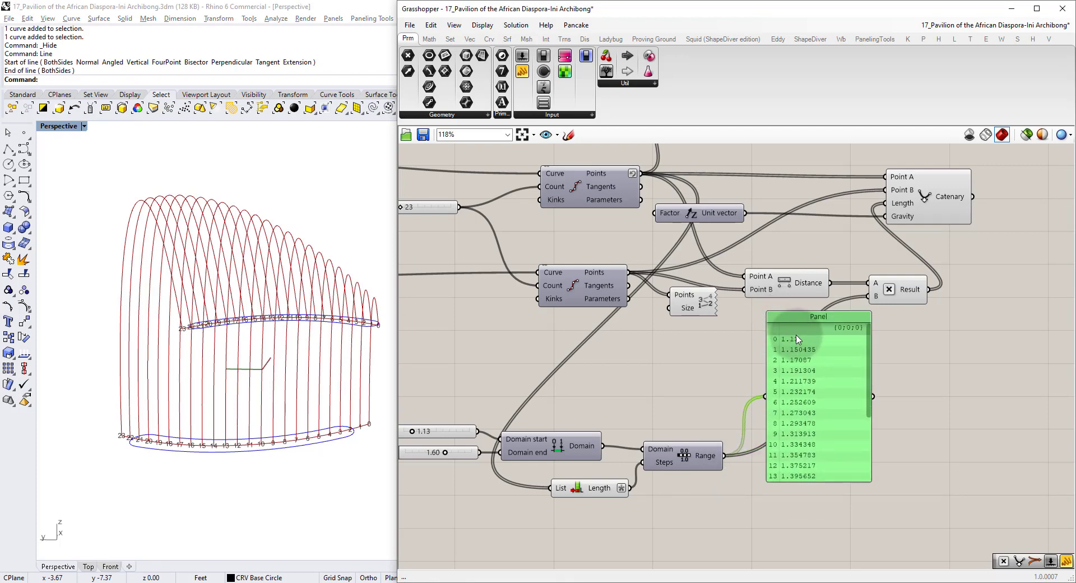
Compare the first and last Range values in the panel with the arch heights, and delete the panel.
{"action": "scroll", "coordinate": [802, 344], "scroll_direction": "up", "scroll_amount": 6}
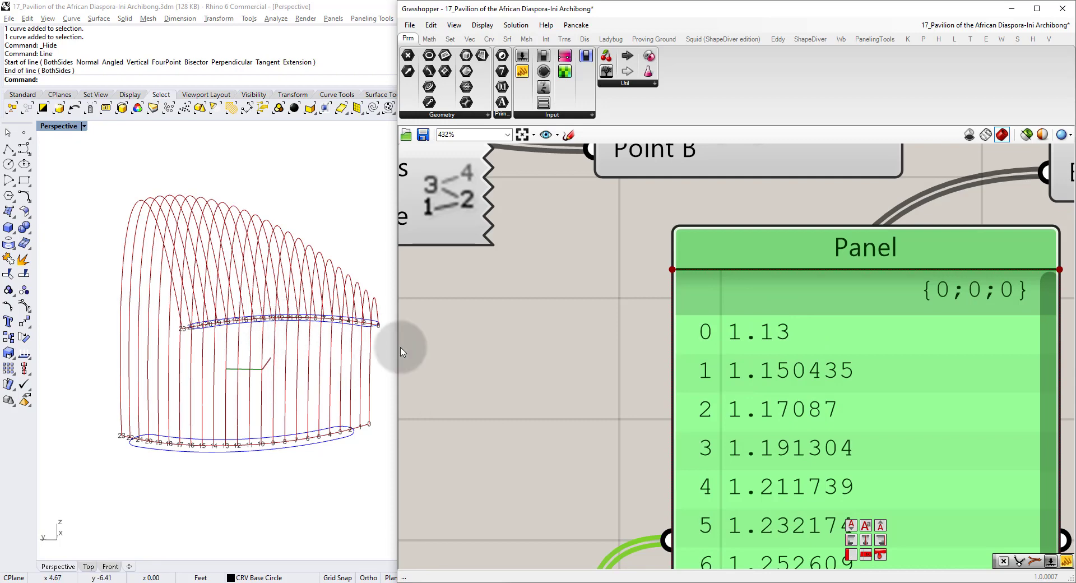
{"action": "scroll", "coordinate": [314, 330], "scroll_direction": "up", "scroll_amount": 3}
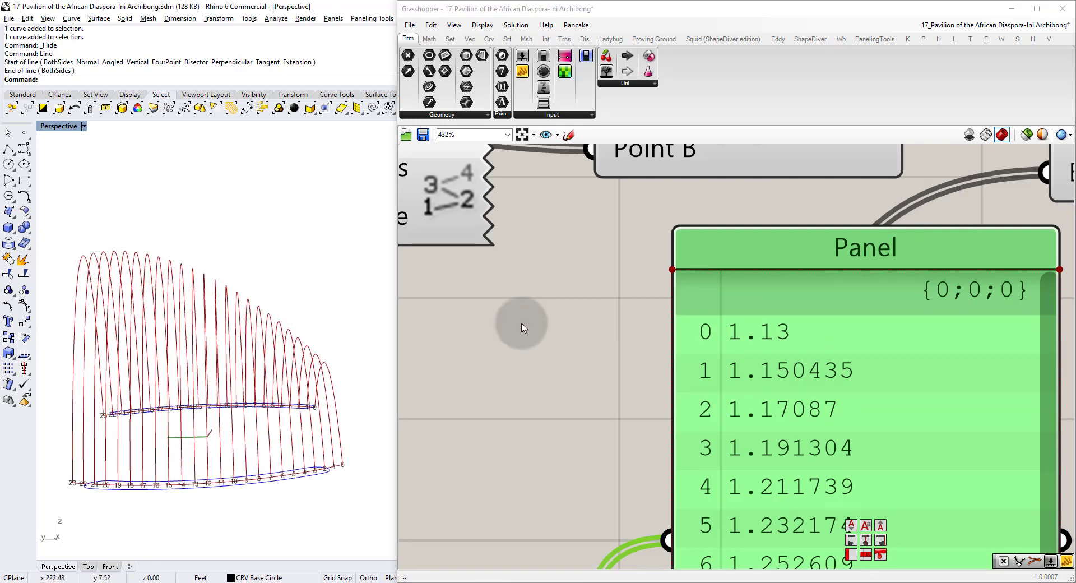
{"action": "scroll", "coordinate": [519, 320], "scroll_direction": "down", "scroll_amount": 2}
{"action": "scroll", "coordinate": [835, 307], "scroll_direction": "down", "scroll_amount": 1}
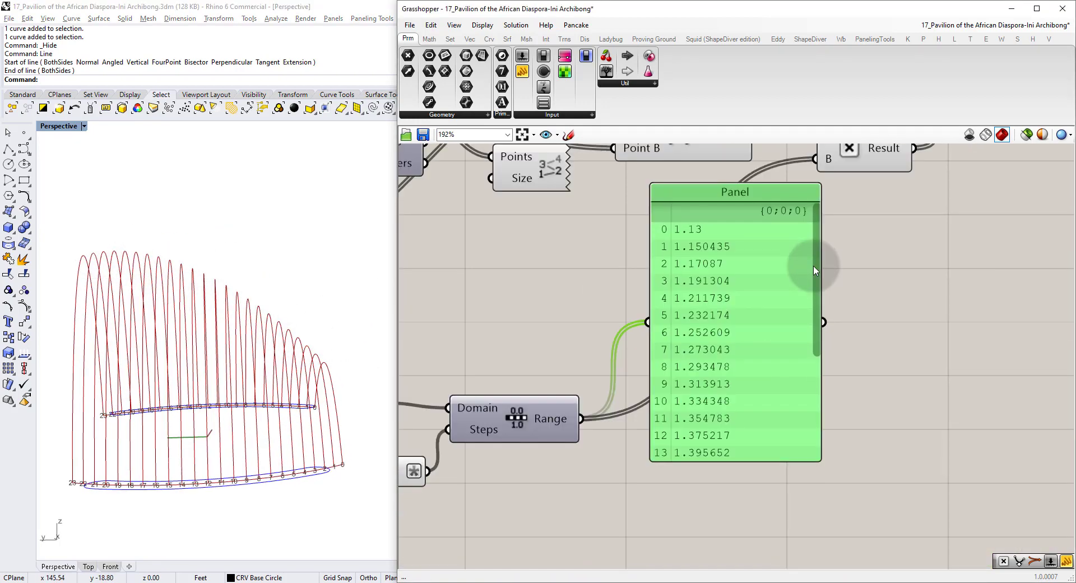
{"action": "left_click_drag", "start_coordinate": [812, 264], "coordinate": [813, 399]}
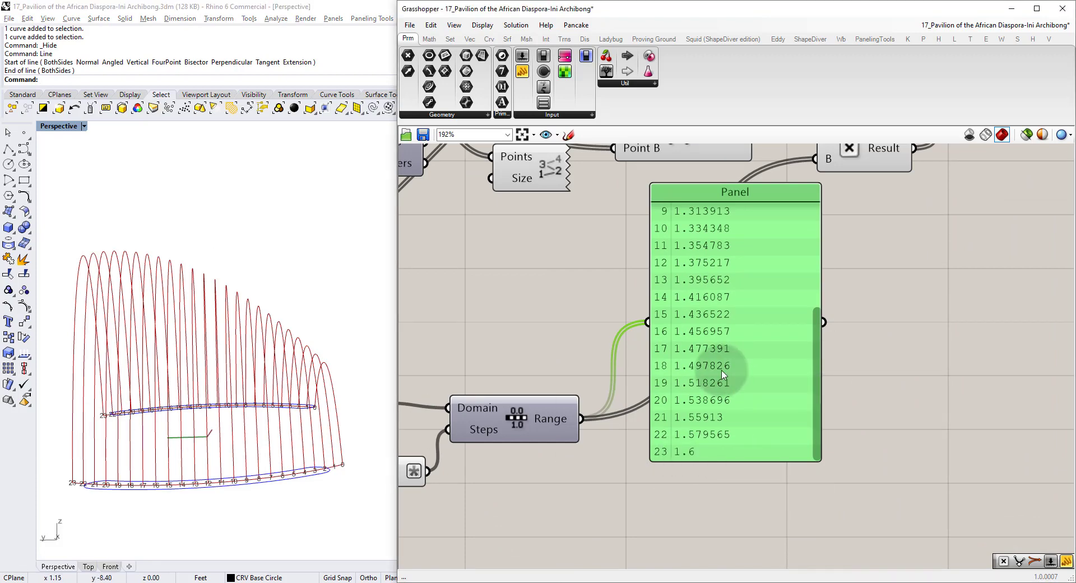
{"action": "key", "text": "Delete"}
Set the Domain end slider to 1.93 to raise the tallest arches.
{"action": "right_click_drag", "start_coordinate": [156, 378], "coordinate": [312, 403]}
{"action": "scroll", "coordinate": [248, 410], "scroll_direction": "down", "scroll_amount": 2}
{"action": "right_click_drag", "start_coordinate": [542, 375], "coordinate": [792, 336]}
{"action": "scroll", "coordinate": [793, 337], "scroll_direction": "down", "scroll_amount": 3}
{"action": "right_click_drag", "start_coordinate": [507, 377], "coordinate": [699, 353]}
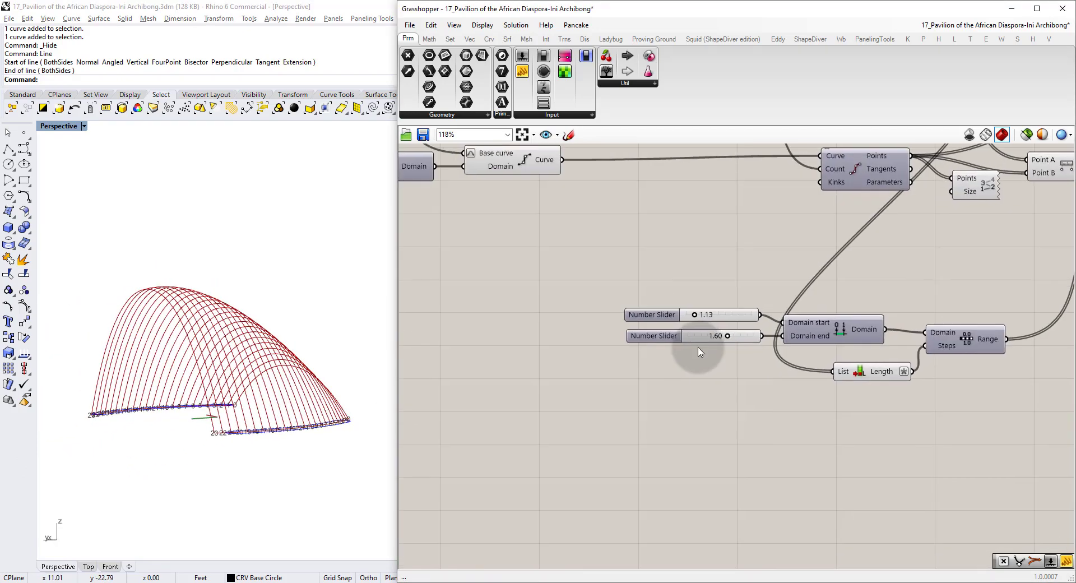
{"action": "scroll", "coordinate": [701, 325], "scroll_direction": "up", "scroll_amount": 5}
{"action": "mouse_move", "coordinate": [688, 307]}
{"action": "left_mouse_down"}
{"action": "mouse_move", "coordinate": [677, 307]}
{"action": "mouse_move", "coordinate": [688, 307]}
{"action": "left_mouse_up"}
{"action": "left_click_drag", "start_coordinate": [758, 349], "coordinate": [796, 349]}
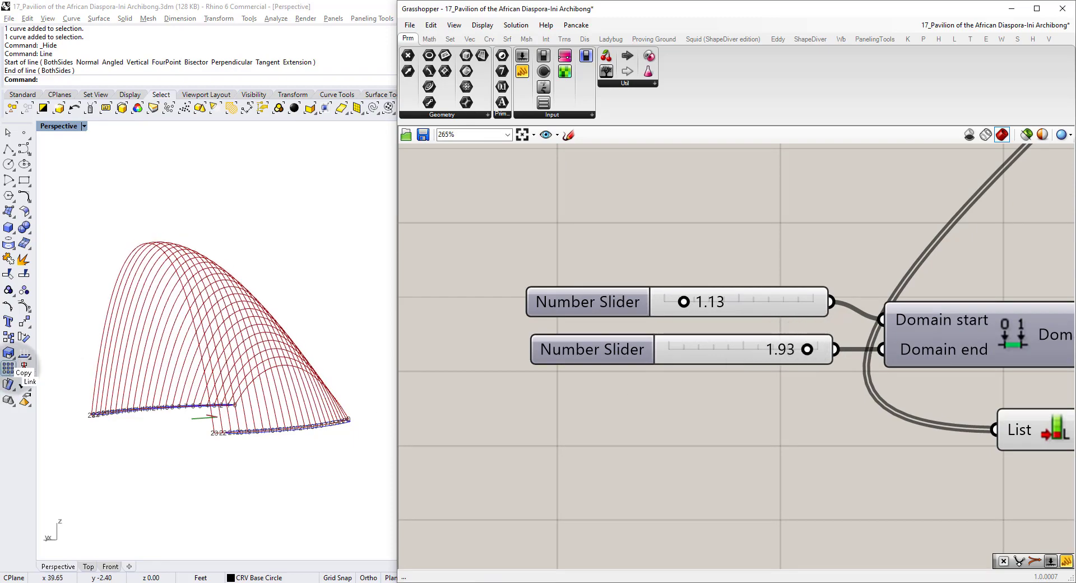
{"action": "right_click_drag", "start_coordinate": [126, 358], "coordinate": [235, 328]}
Add a Curve parameter beside the Catenary component, feed it the Catenary output, and align it with that output.
{"action": "scroll", "coordinate": [824, 259], "scroll_direction": "down", "scroll_amount": 5}
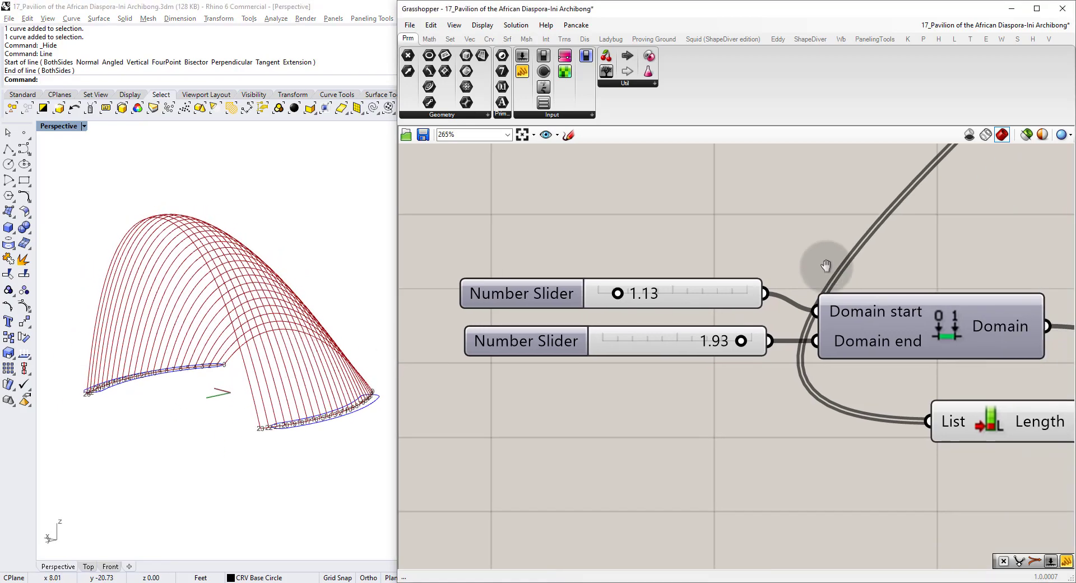
{"action": "right_click_drag", "start_coordinate": [865, 262], "coordinate": [675, 387]}
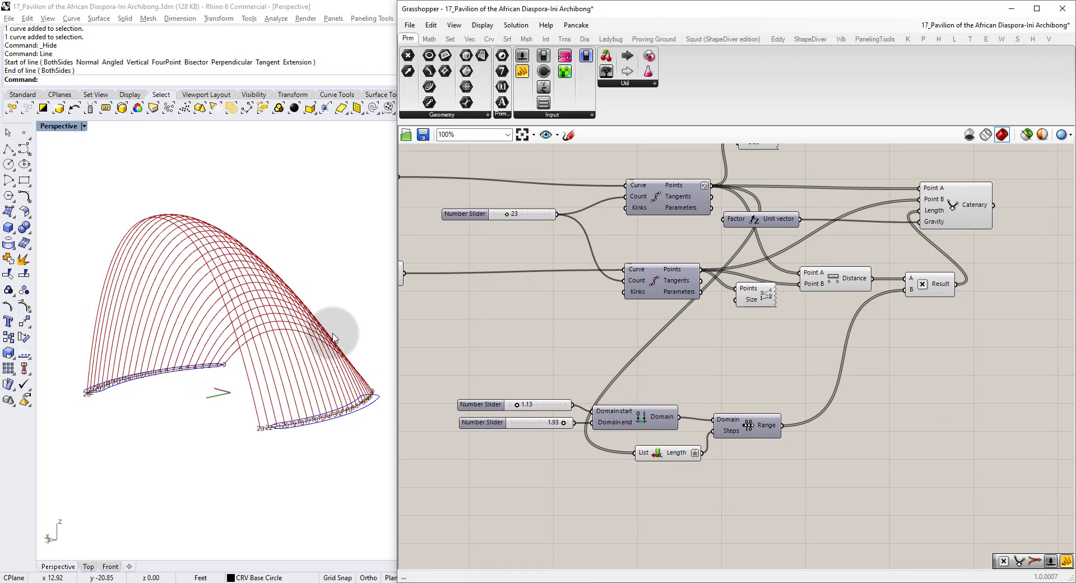
{"action": "right_click_drag", "start_coordinate": [869, 227], "coordinate": [449, 352]}
{"action": "scroll", "coordinate": [528, 343], "scroll_direction": "up", "scroll_amount": 3}
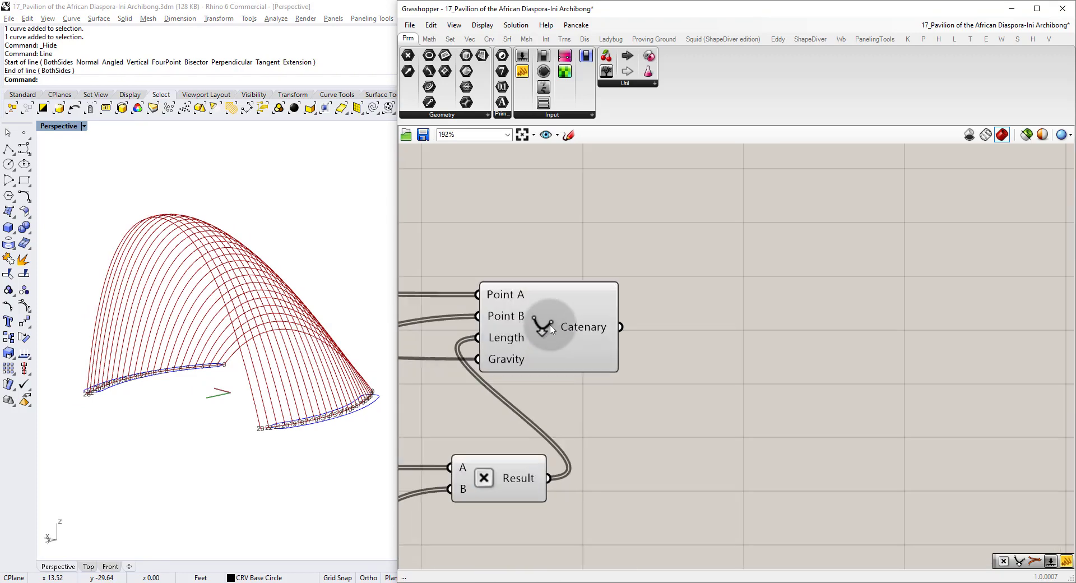
{"action": "left_click", "coordinate": [556, 324]}
{"action": "double_click", "coordinate": [698, 325]}
{"action": "type", "text": "crv"}
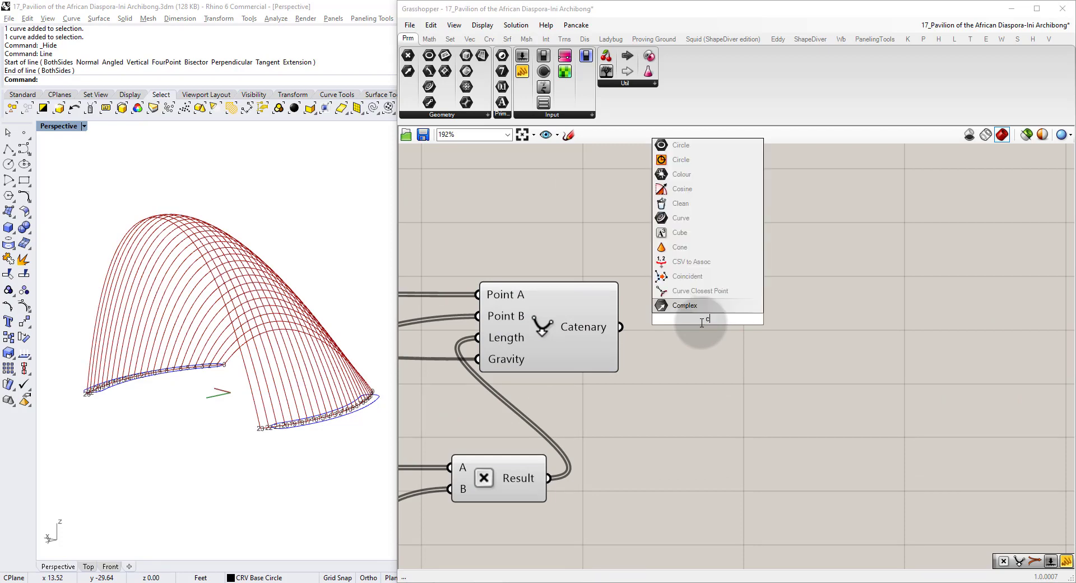
{"action": "left_click", "coordinate": [683, 319]}
{"action": "left_click", "coordinate": [607, 325]}
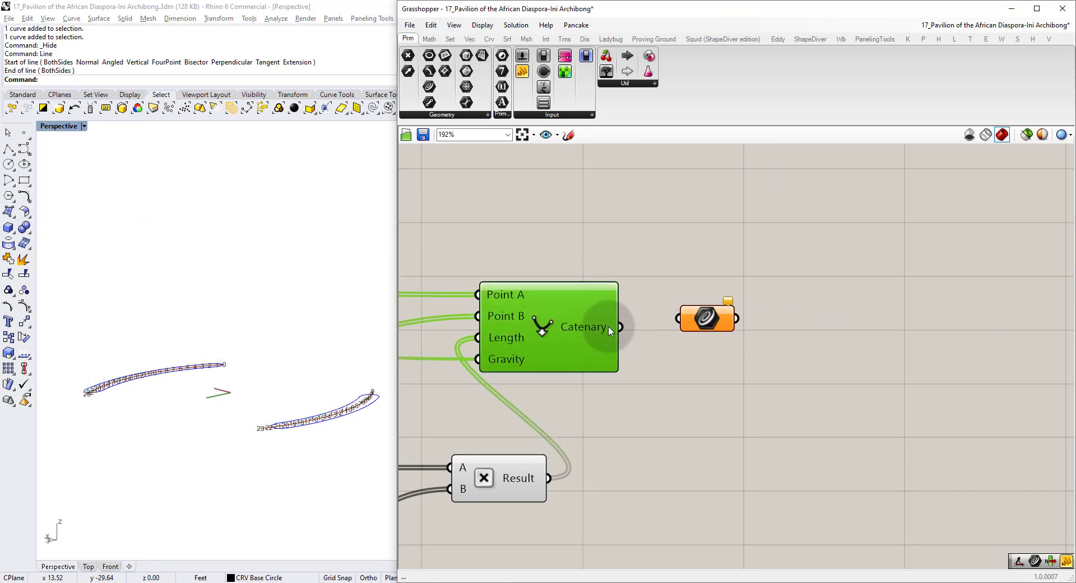
{"action": "left_click_drag", "start_coordinate": [677, 318], "coordinate": [620, 327]}
{"action": "left_click", "coordinate": [697, 322]}
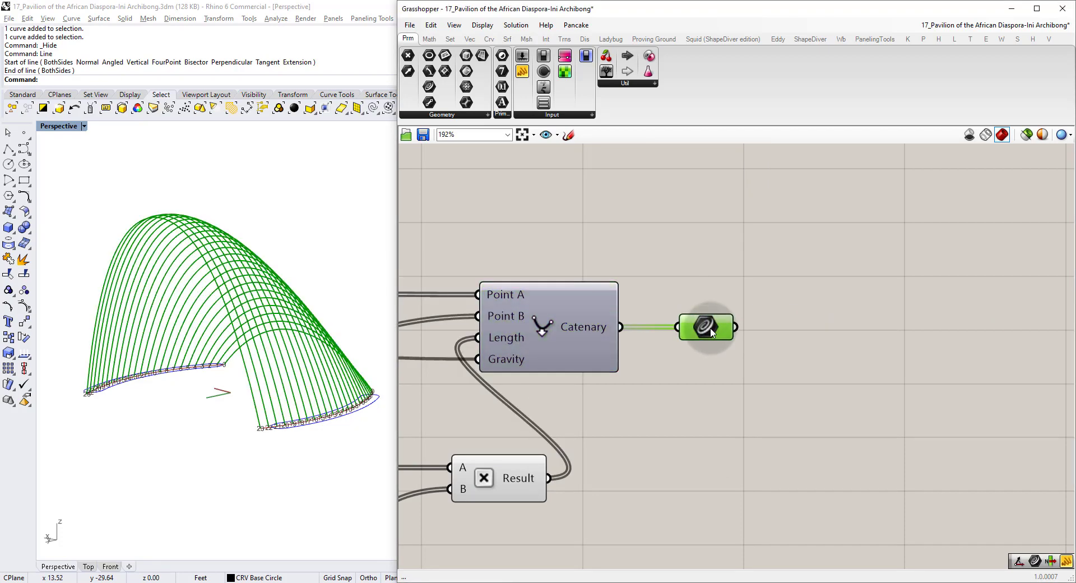
Rename the Curve parameter as "Crv: Structural Pipes" and shift it slightly away from the Catenary component.
{"action": "right_click", "coordinate": [711, 328]}
{"action": "left_click_drag", "start_coordinate": [761, 331], "coordinate": [643, 363]}
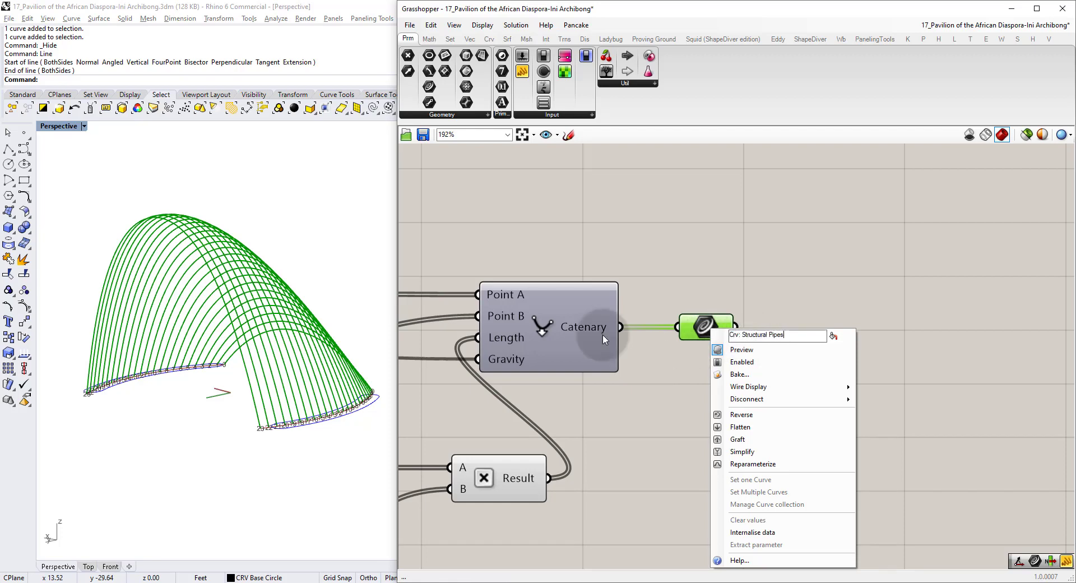
{"action": "key", "text": "Return"}
{"action": "left_click", "coordinate": [745, 318]}
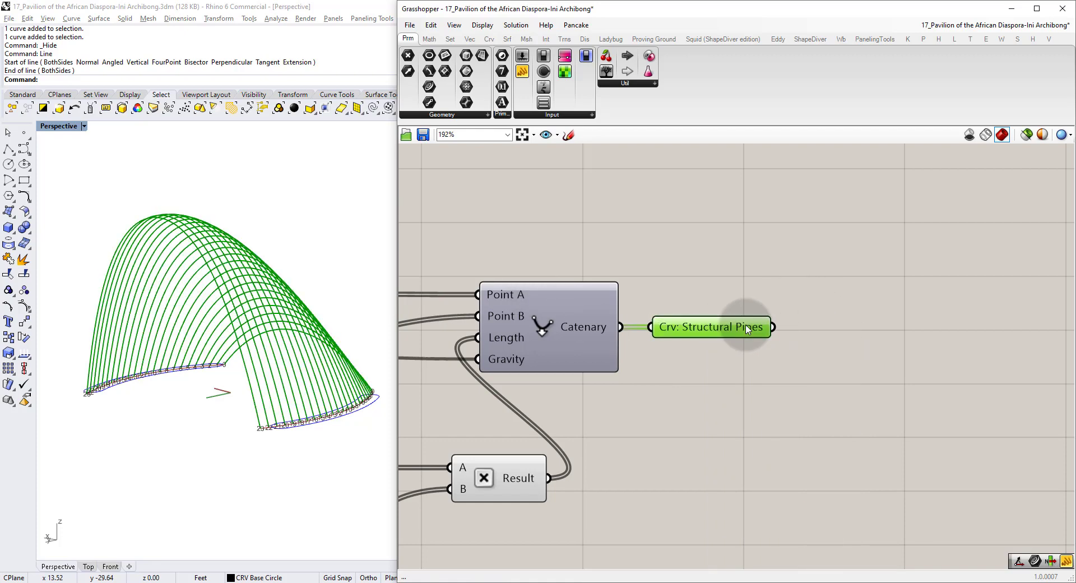
{"action": "left_click", "coordinate": [817, 313]}
Add a Loft component, feed its Curves input from the Structural Pipes parameter, and place it farther along the canvas.
{"action": "right_click_drag", "start_coordinate": [817, 313], "coordinate": [617, 314]}
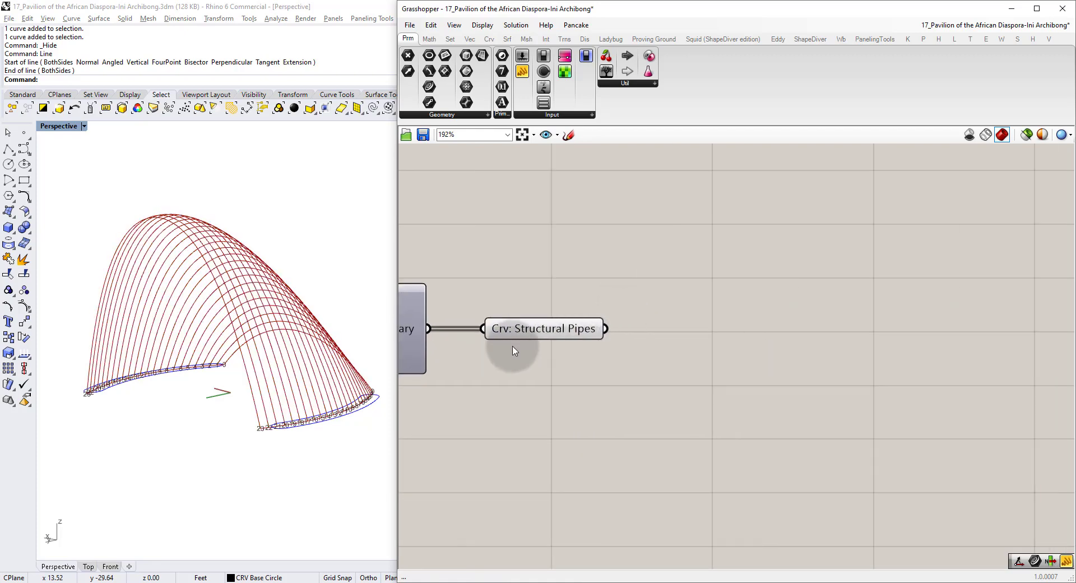
{"action": "right_click_drag", "start_coordinate": [320, 332], "coordinate": [274, 427]}
{"action": "scroll", "coordinate": [232, 448], "scroll_direction": "up", "scroll_amount": 5}
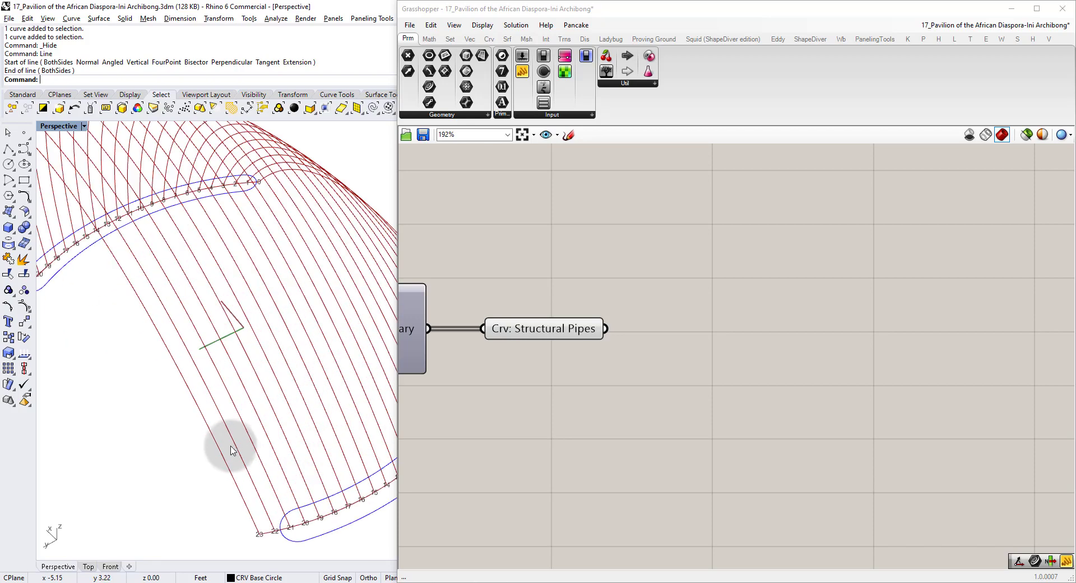
{"action": "double_click", "coordinate": [695, 338]}
{"action": "type", "text": "loft"}
{"action": "key", "text": "Return"}
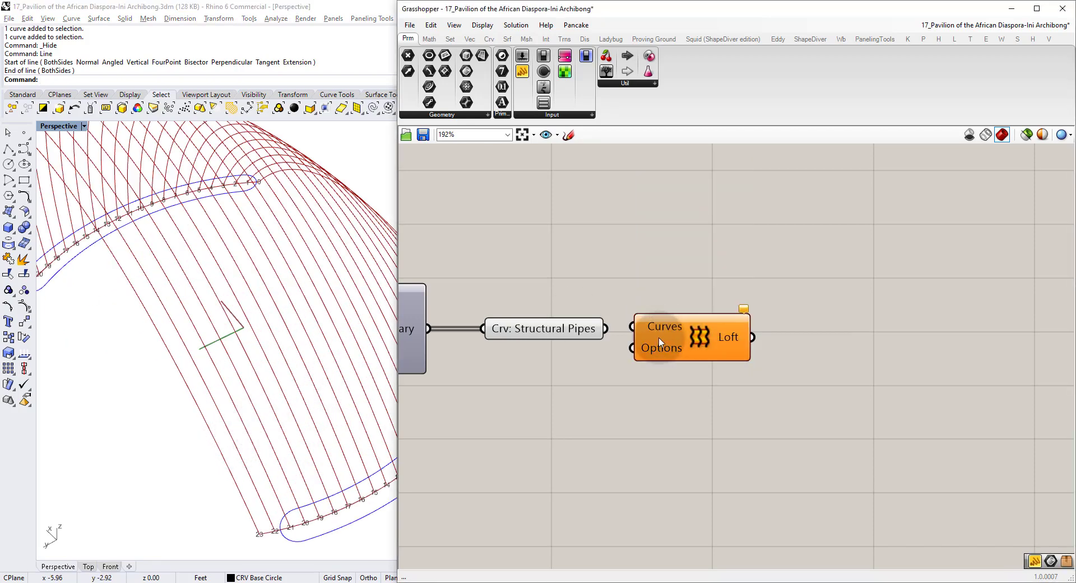
{"action": "left_click_drag", "start_coordinate": [605, 329], "coordinate": [633, 327]}
{"action": "left_click_drag", "start_coordinate": [699, 338], "coordinate": [772, 335]}
{"action": "left_click", "coordinate": [724, 242]}
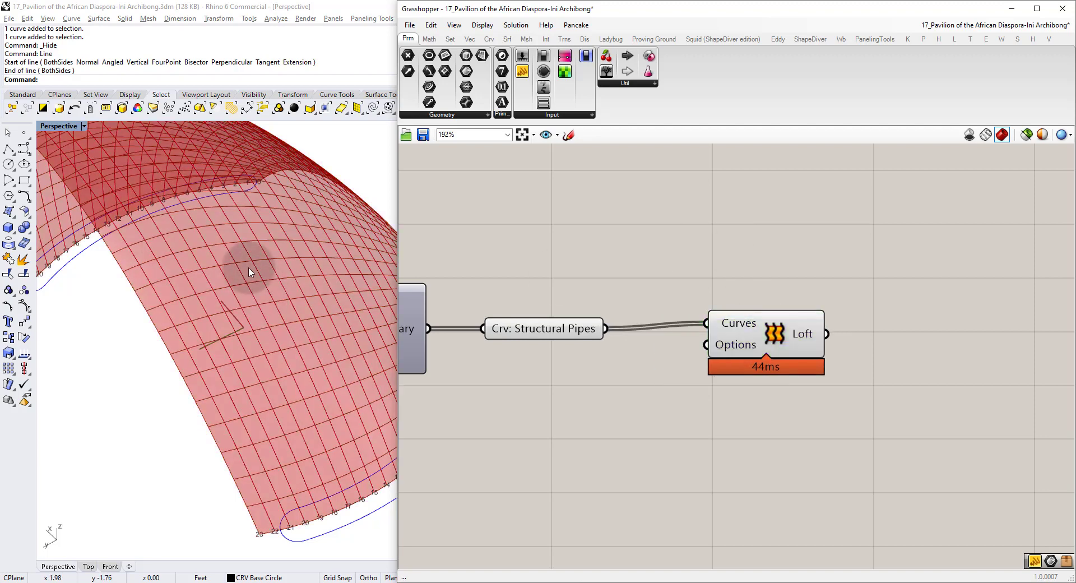
Inspect the lofted surface from several angles and compare it with the pavilion's reference photo in the Chrome browser.
{"action": "scroll", "coordinate": [248, 264], "scroll_direction": "down", "scroll_amount": 9}
{"action": "scroll", "coordinate": [320, 200], "scroll_direction": "up", "scroll_amount": 6}
{"action": "scroll", "coordinate": [233, 271], "scroll_direction": "down", "scroll_amount": 2}
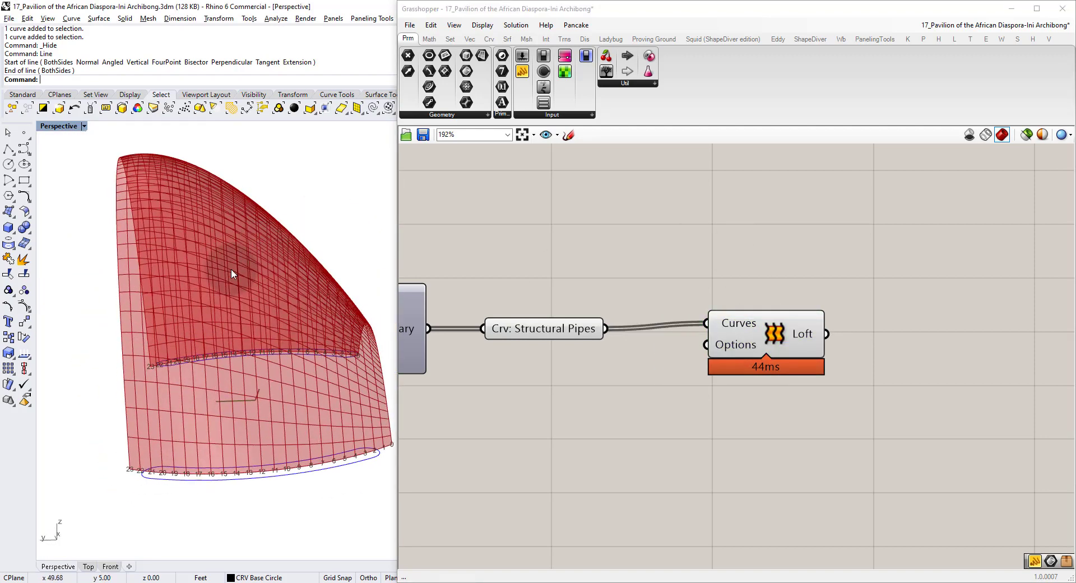
{"action": "left_click", "coordinate": [329, 582]}
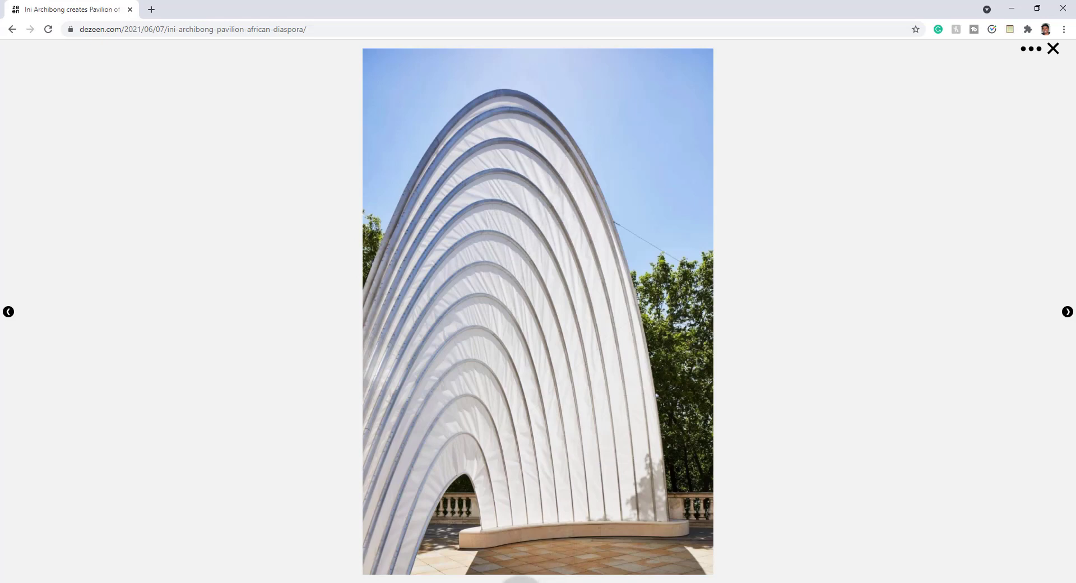
{"action": "left_click", "coordinate": [482, 580]}
Add an LC_Make Pairs component below the Loft component.
{"action": "double_click", "coordinate": [650, 421]}
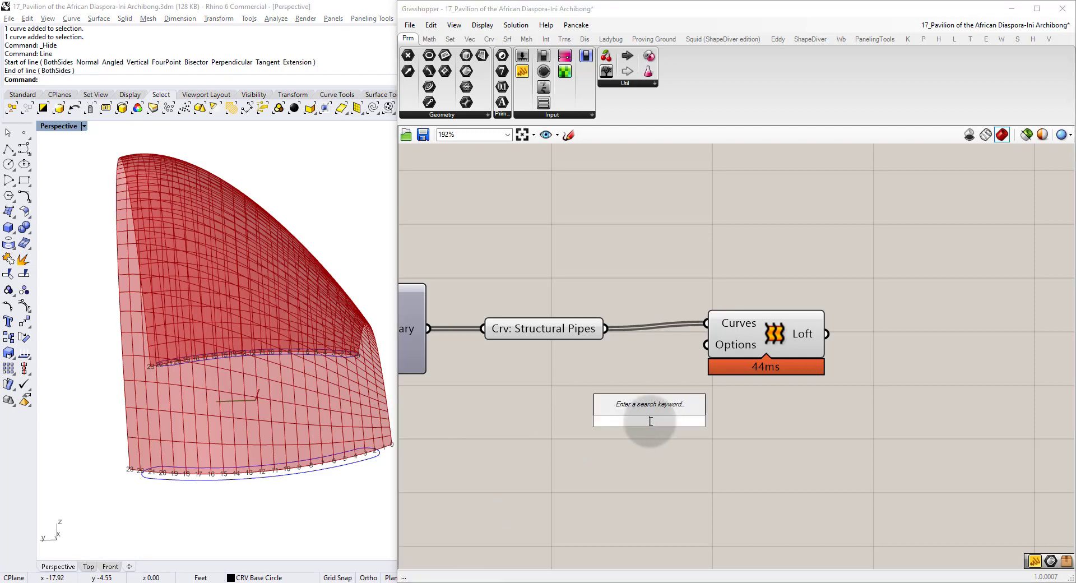
{"action": "type", "text": "make pairs"}
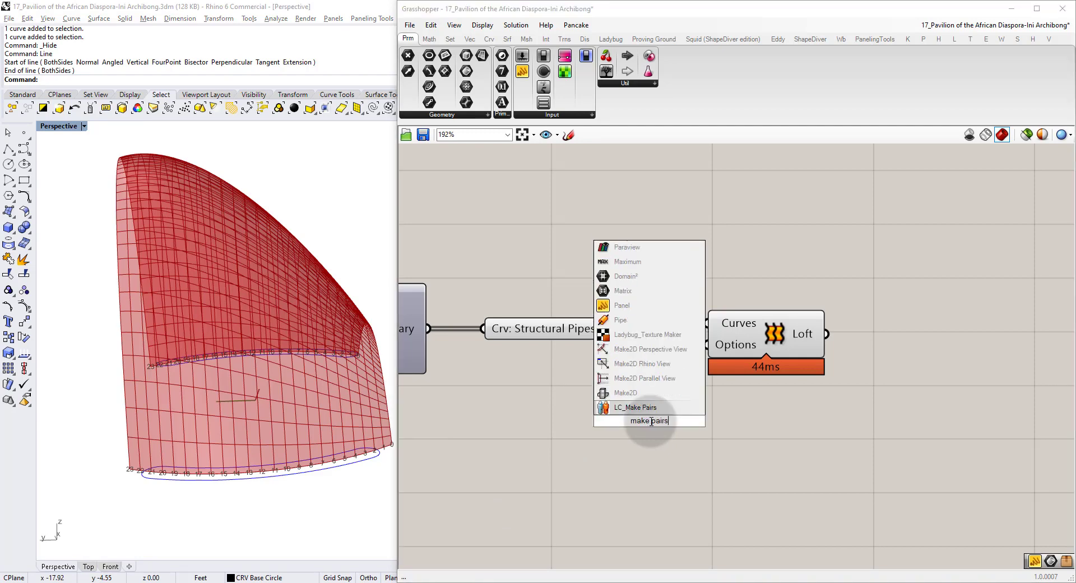
{"action": "left_click", "coordinate": [638, 408]}
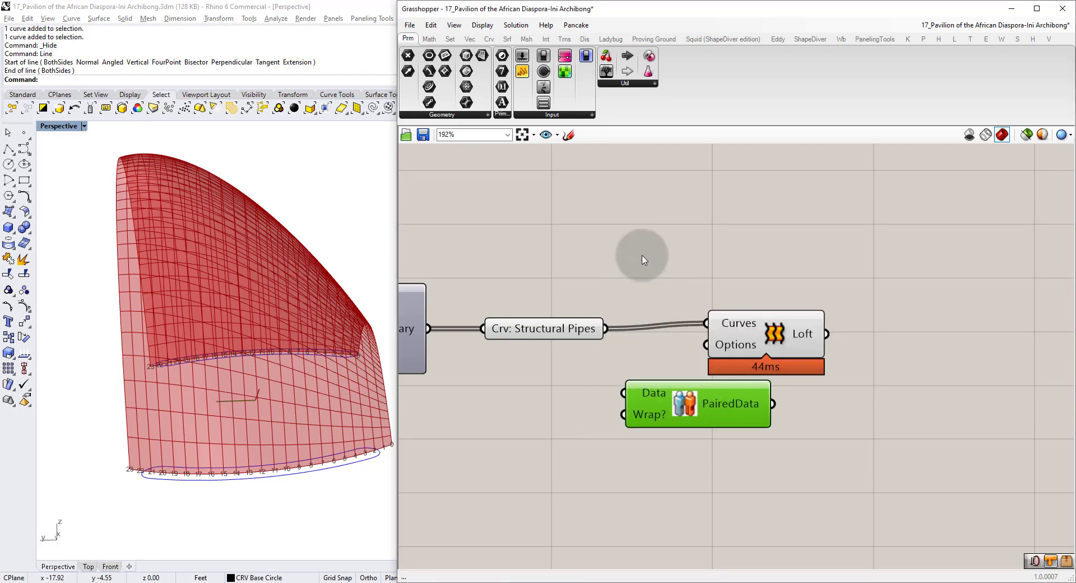
Add a panel fed by the Structural Pipes parameter, enlarge it, and place it above the Loft component.
{"action": "double_click", "coordinate": [642, 255]}
{"action": "type", "text": "//"}
{"action": "key", "text": "Return"}
{"action": "left_click_drag", "start_coordinate": [646, 252], "coordinate": [662, 227]}
{"action": "left_click_drag", "start_coordinate": [606, 329], "coordinate": [574, 229]}
{"action": "left_click_drag", "start_coordinate": [681, 233], "coordinate": [713, 224]}
{"action": "left_click_drag", "start_coordinate": [693, 273], "coordinate": [700, 361]}
{"action": "left_click_drag", "start_coordinate": [700, 307], "coordinate": [721, 253]}
{"action": "left_click", "coordinate": [644, 340]}
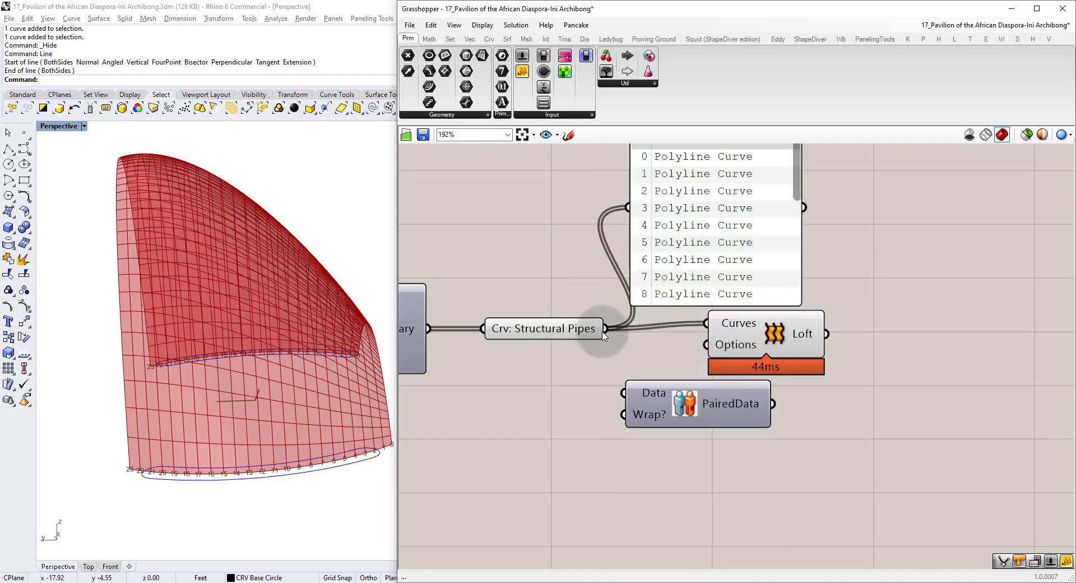
Connect the Structural Pipes parameter to the Make Pairs component's Data input and move that component lower.
{"action": "left_click_drag", "start_coordinate": [604, 330], "coordinate": [620, 387]}
{"action": "left_click_drag", "start_coordinate": [722, 415], "coordinate": [725, 450]}
{"action": "left_click", "coordinate": [719, 388]}
Duplicate the Structural Pipes panel and place the copy beyond the Make Pairs component's PairedData output.
{"action": "right_click_drag", "start_coordinate": [638, 401], "coordinate": [438, 441]}
{"action": "scroll", "coordinate": [440, 440], "scroll_direction": "down", "scroll_amount": 2}
{"action": "left_click", "coordinate": [466, 321]}
{"action": "left_click_drag", "start_coordinate": [480, 348], "coordinate": [663, 501], "text": "alt"}
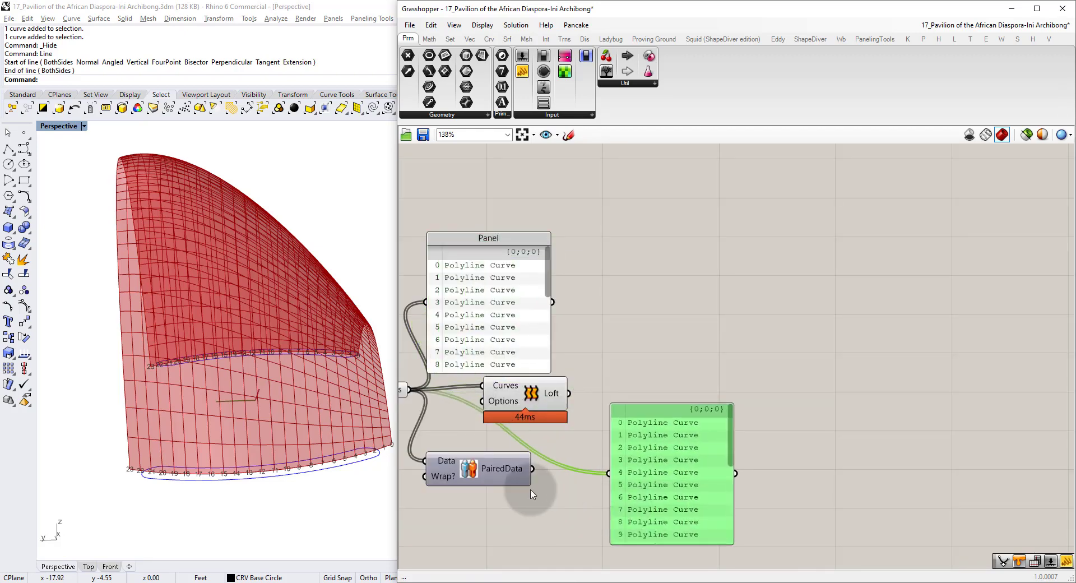
Connect the Make Pairs component's PairedData output to the duplicated panel in place of its current source.
{"action": "left_click_drag", "start_coordinate": [555, 476], "coordinate": [610, 472]}
{"action": "scroll", "coordinate": [630, 357], "scroll_direction": "up", "scroll_amount": 5}
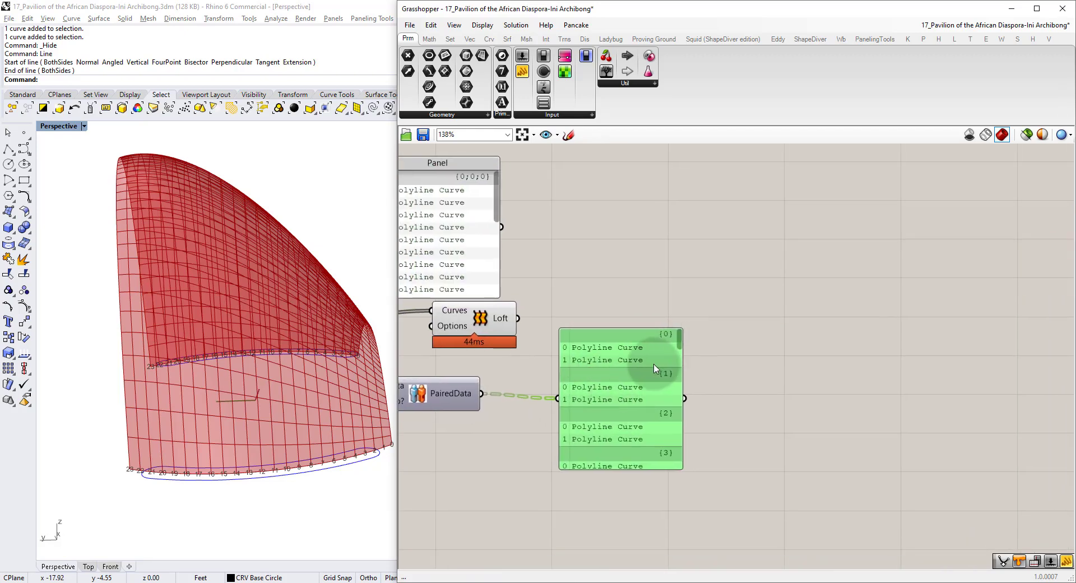
{"action": "scroll", "coordinate": [607, 342], "scroll_direction": "down", "scroll_amount": 2}
Feed the PairedData output into the Loft component's Curves input and move the Loft farther from its source components.
{"action": "right_click_drag", "start_coordinate": [445, 403], "coordinate": [778, 412]}
{"action": "left_click_drag", "start_coordinate": [720, 428], "coordinate": [632, 293]}
{"action": "left_click_drag", "start_coordinate": [699, 312], "coordinate": [765, 314]}
{"action": "left_click", "coordinate": [804, 270]}
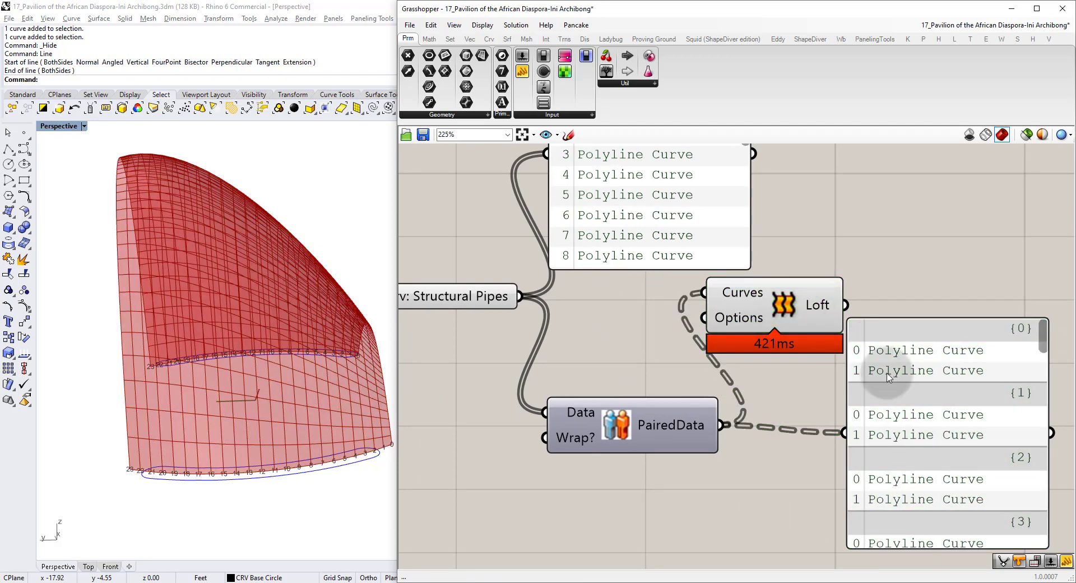
Delete the panel listing the paired data and orbit the model to view the paired lofts.
{"action": "left_click_drag", "start_coordinate": [897, 384], "coordinate": [895, 377]}
{"action": "key", "text": "Delete"}
{"action": "right_click_drag", "start_coordinate": [263, 384], "coordinate": [224, 423]}
{"action": "right_click_drag", "start_coordinate": [303, 308], "coordinate": [224, 451]}
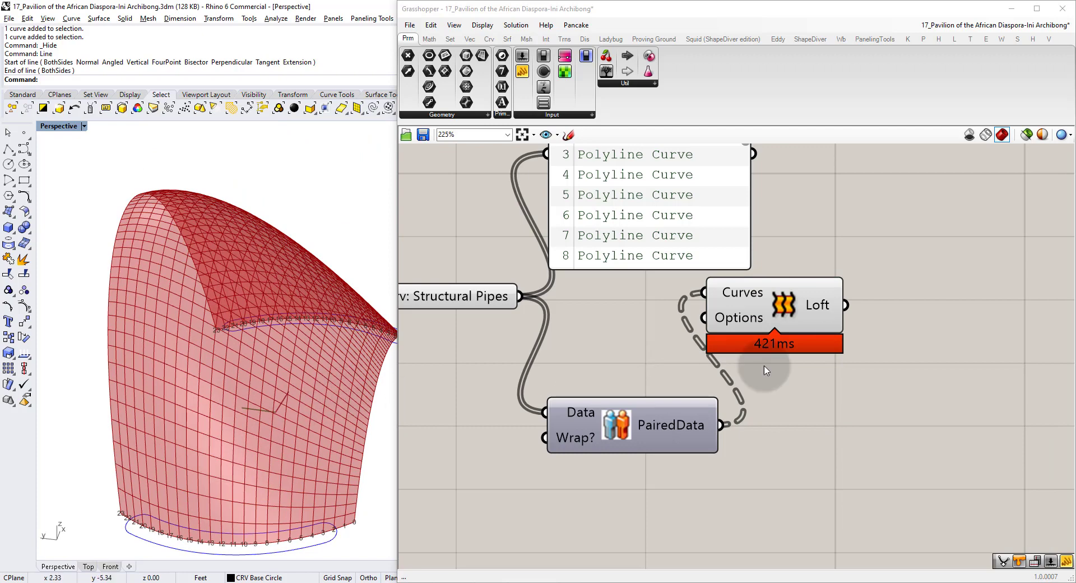
Bake the Loft component's output into Rhino and turn off the Grasshopper geometry preview.
{"action": "left_click", "coordinate": [799, 311]}
{"action": "middle_click", "coordinate": [793, 313]}
{"action": "left_click", "coordinate": [813, 334]}
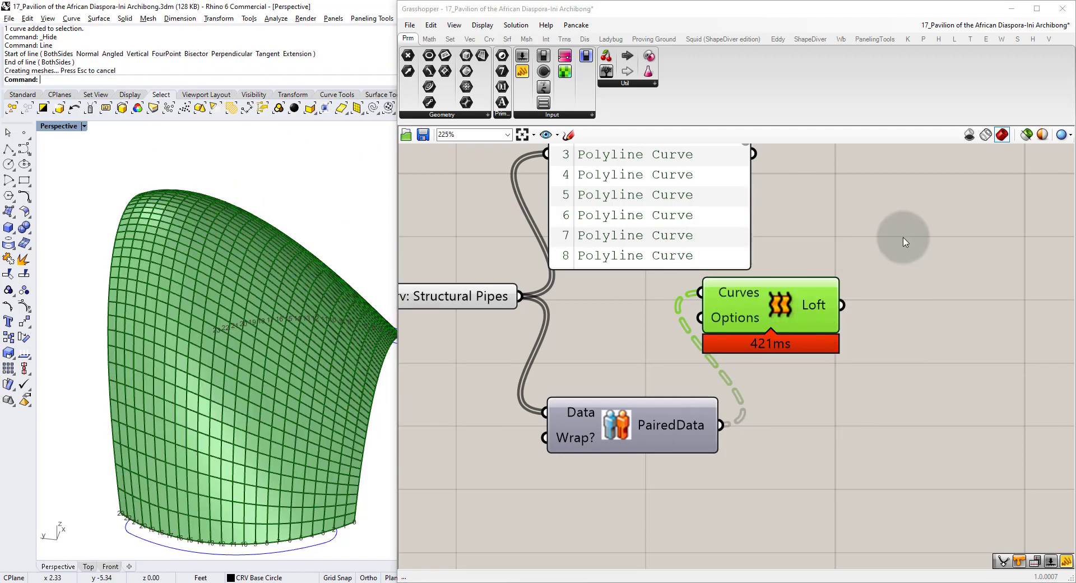
{"action": "left_click", "coordinate": [902, 238]}
{"action": "left_click", "coordinate": [969, 135]}
Move one baked loft strip out of the pavilion shell, well clear of the other strips.
{"action": "scroll", "coordinate": [328, 409], "scroll_direction": "up", "scroll_amount": 5}
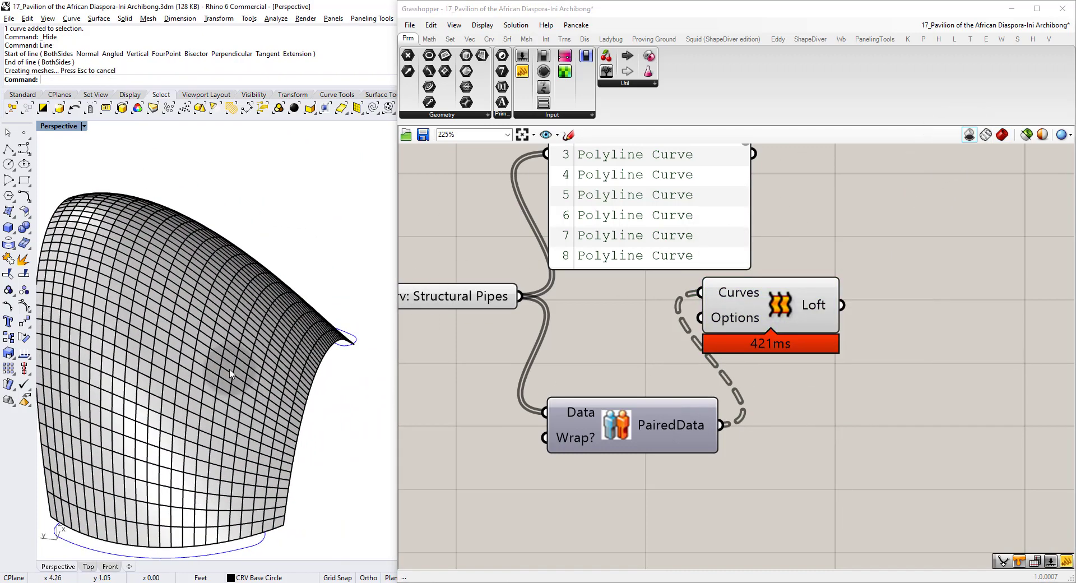
{"action": "left_click", "coordinate": [225, 365]}
{"action": "scroll", "coordinate": [227, 372], "scroll_direction": "down", "scroll_amount": 8}
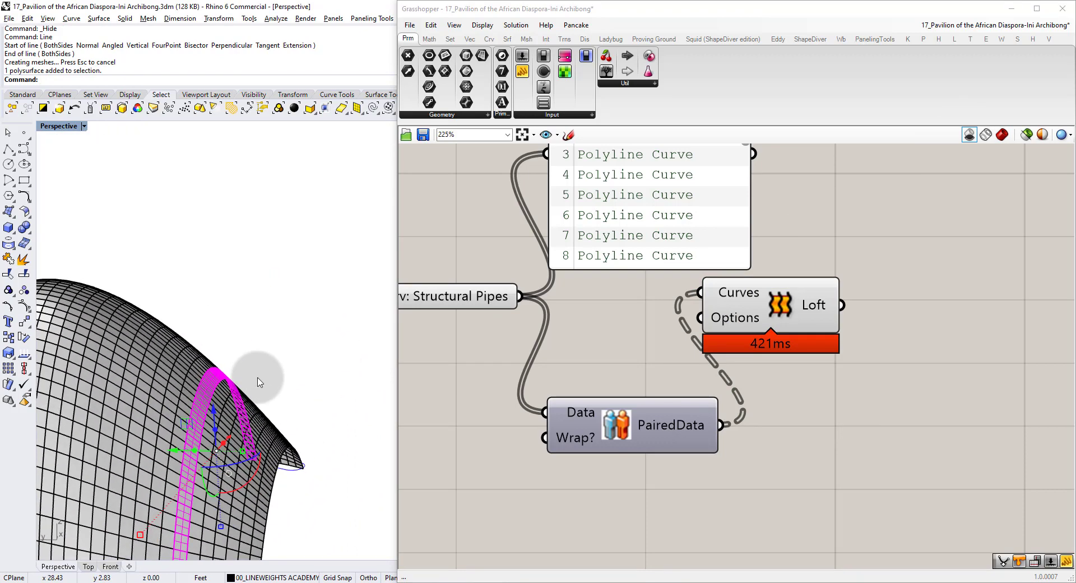
{"action": "left_click_drag", "start_coordinate": [224, 375], "coordinate": [63, 383]}
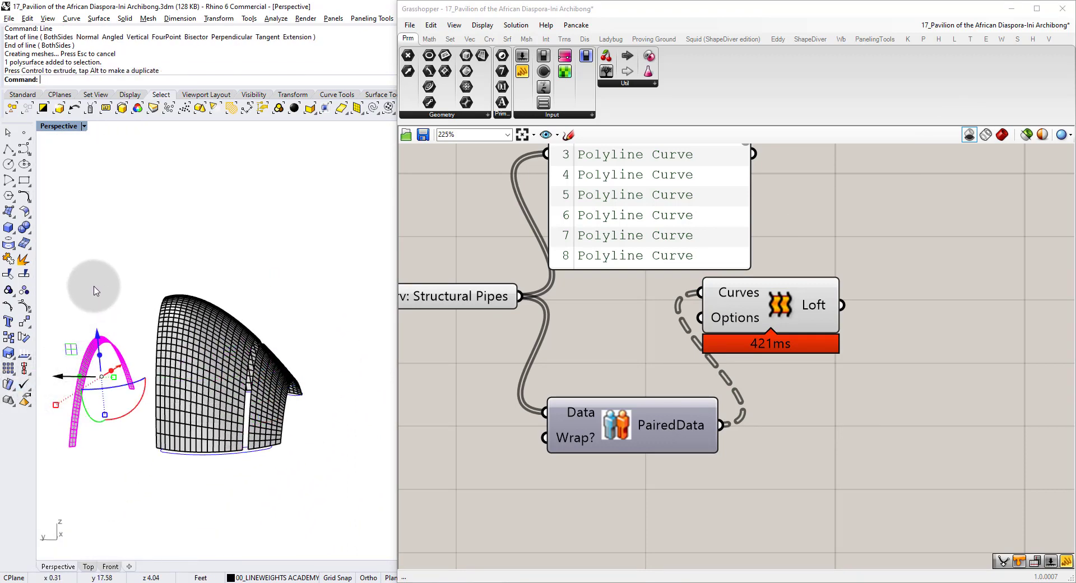
{"action": "right_click_drag", "start_coordinate": [139, 364], "coordinate": [238, 352], "text": "shift"}
{"action": "left_click", "coordinate": [297, 337]}
Examine the isolated loft strip between two arches up close and delete it.
{"action": "scroll", "coordinate": [261, 332], "scroll_direction": "up", "scroll_amount": 7}
{"action": "scroll", "coordinate": [226, 409], "scroll_direction": "up", "scroll_amount": 4}
{"action": "right_click_drag", "start_coordinate": [202, 505], "coordinate": [184, 429], "text": "shift"}
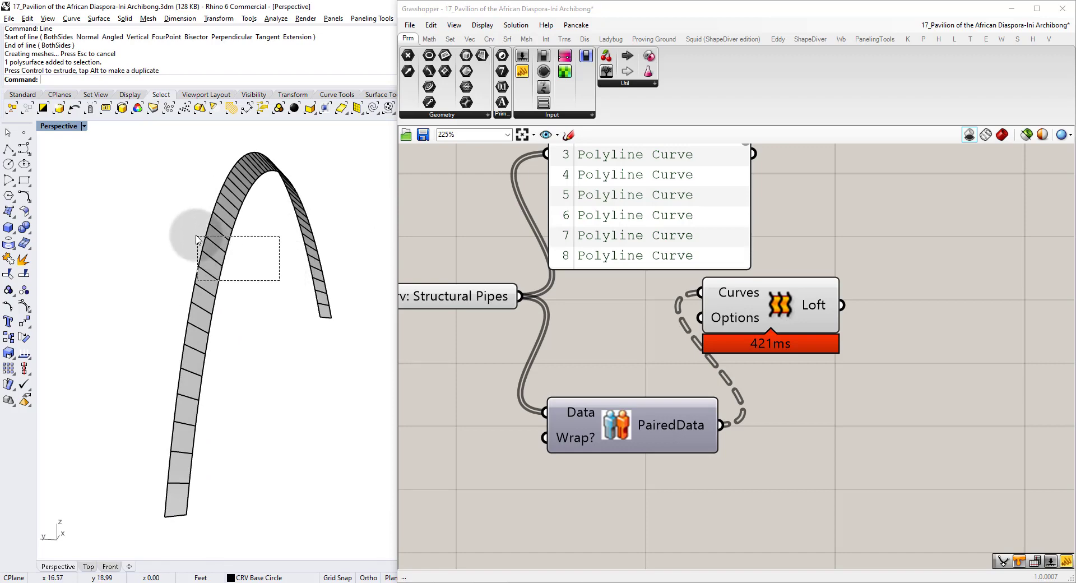
{"action": "left_click", "coordinate": [200, 254]}
{"action": "key", "text": "Delete"}
Turn the shaded Grasshopper preview back on and bring the whole pavilion into view.
{"action": "left_click", "coordinate": [770, 350]}
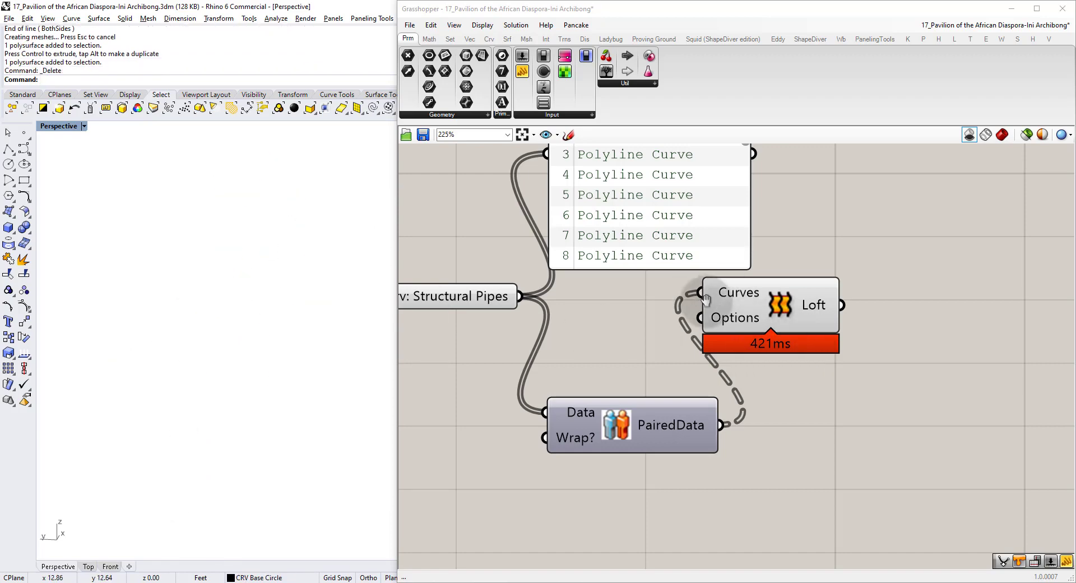
{"action": "right_click_drag", "start_coordinate": [706, 300], "coordinate": [746, 358]}
{"action": "scroll", "coordinate": [754, 362], "scroll_direction": "down", "scroll_amount": 3}
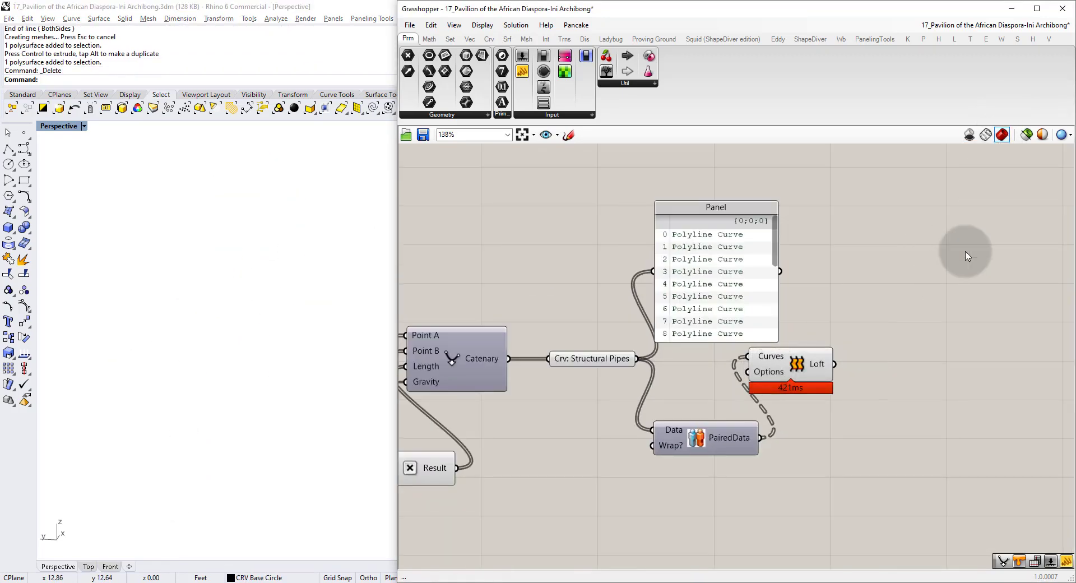
{"action": "left_click", "coordinate": [785, 371]}
{"action": "scroll", "coordinate": [230, 391], "scroll_direction": "down", "scroll_amount": 4}
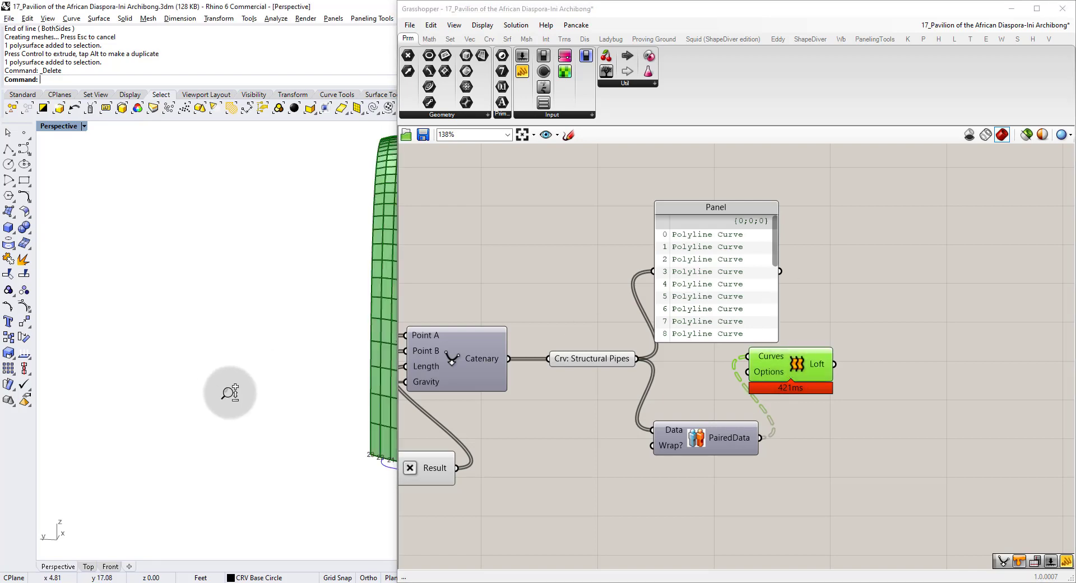
{"action": "right_click_drag", "start_coordinate": [273, 394], "coordinate": [199, 380], "text": "shift"}
{"action": "right_click_drag", "start_coordinate": [305, 339], "coordinate": [301, 371]}
{"action": "left_click", "coordinate": [551, 297]}
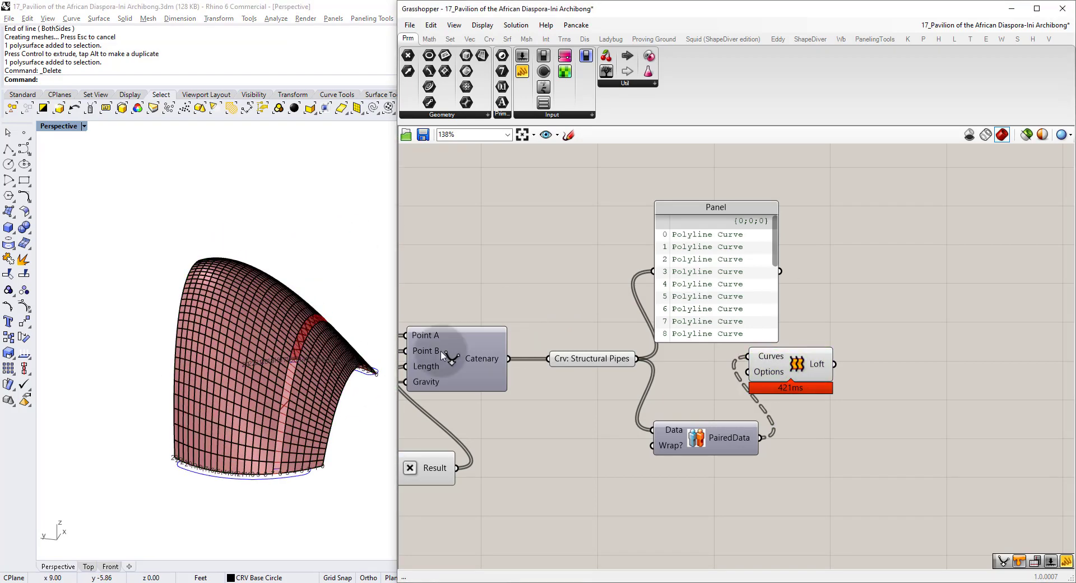
Delete the remaining baked loft strips from the Rhino model.
{"action": "right_click_drag", "start_coordinate": [352, 414], "coordinate": [238, 437]}
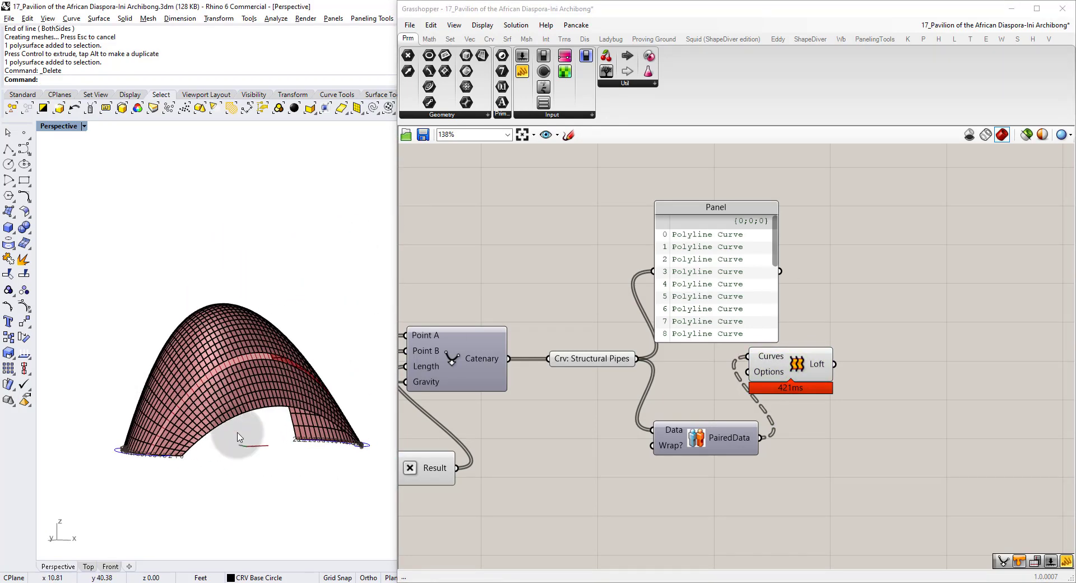
{"action": "left_click_drag", "start_coordinate": [193, 290], "coordinate": [193, 286]}
{"action": "key", "text": "Delete"}
{"action": "right_click_drag", "start_coordinate": [199, 353], "coordinate": [323, 387]}
Hide the viewport previews of the Catenary component, the Structural Pipes parameter and the Loft component.
{"action": "left_click", "coordinate": [472, 356]}
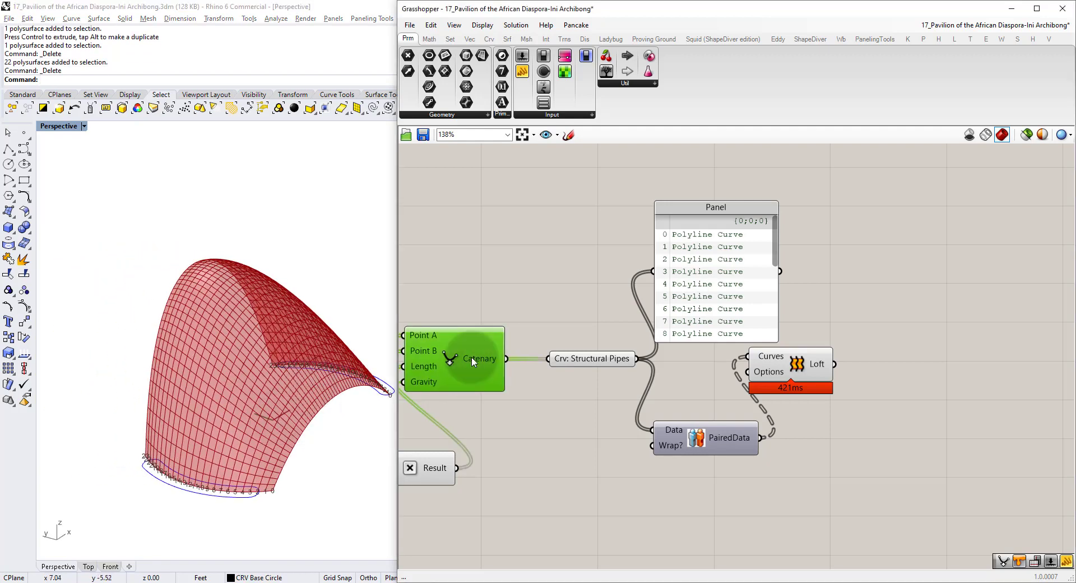
{"action": "key", "text": "ctrl+q"}
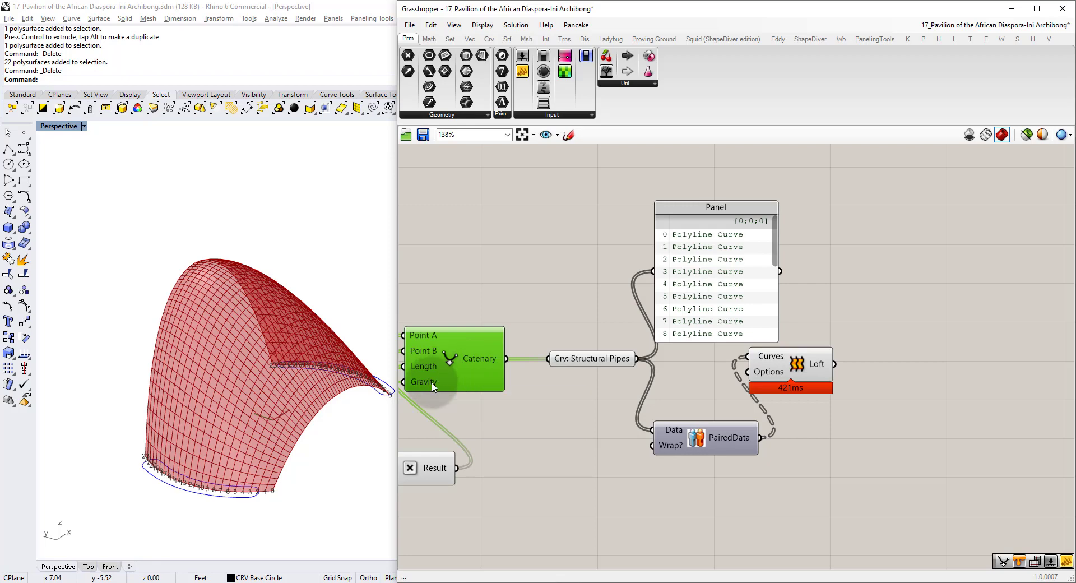
{"action": "double_click", "coordinate": [552, 251]}
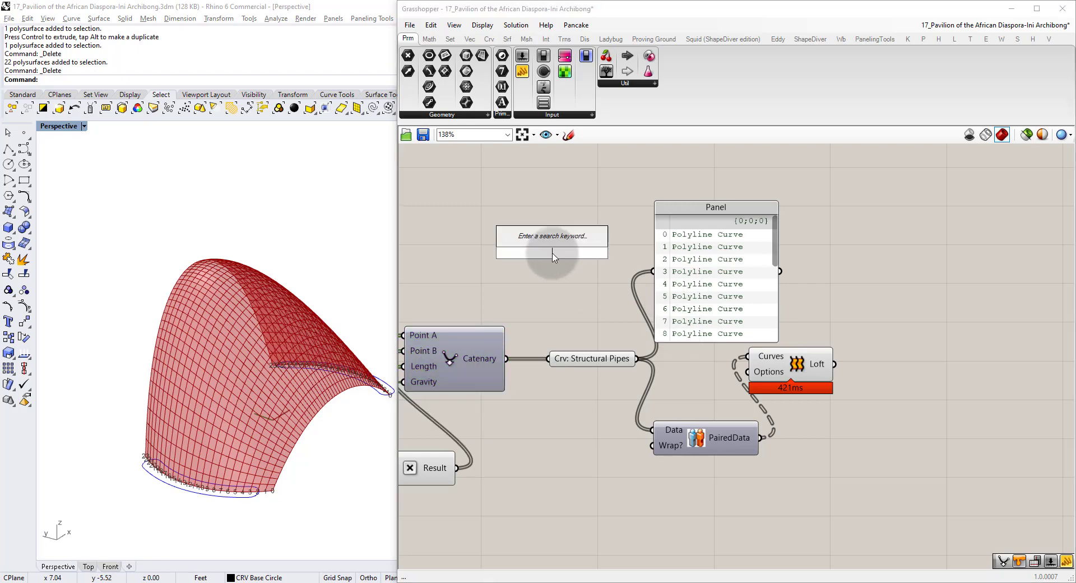
{"action": "left_click", "coordinate": [591, 359]}
Add a Control Points component above Catenary, feed its Curve input from the Catenary output, and examine the arches' control points.
{"action": "double_click", "coordinate": [530, 263]}
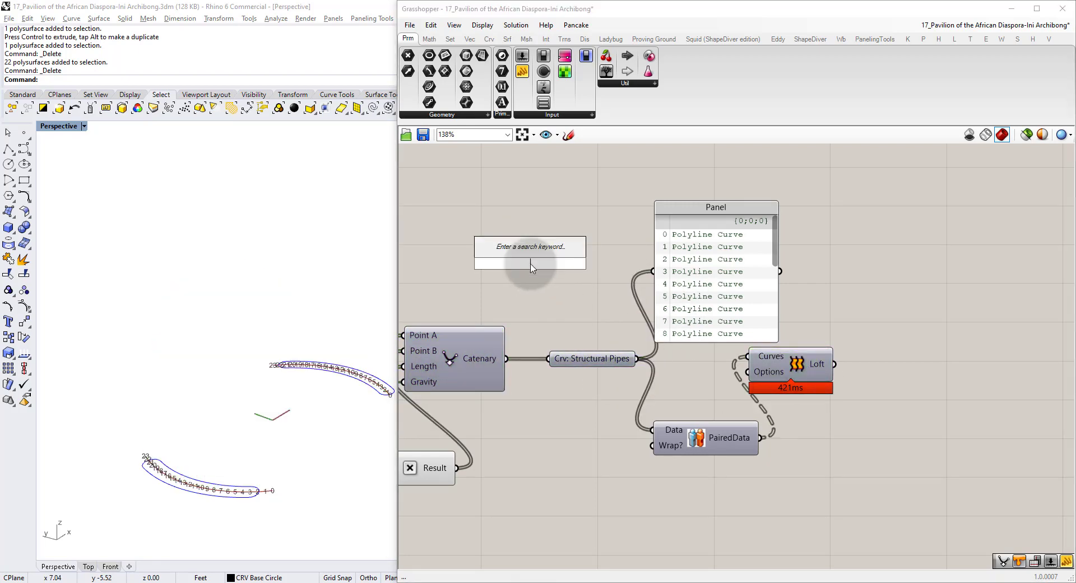
{"action": "type", "text": "control point"}
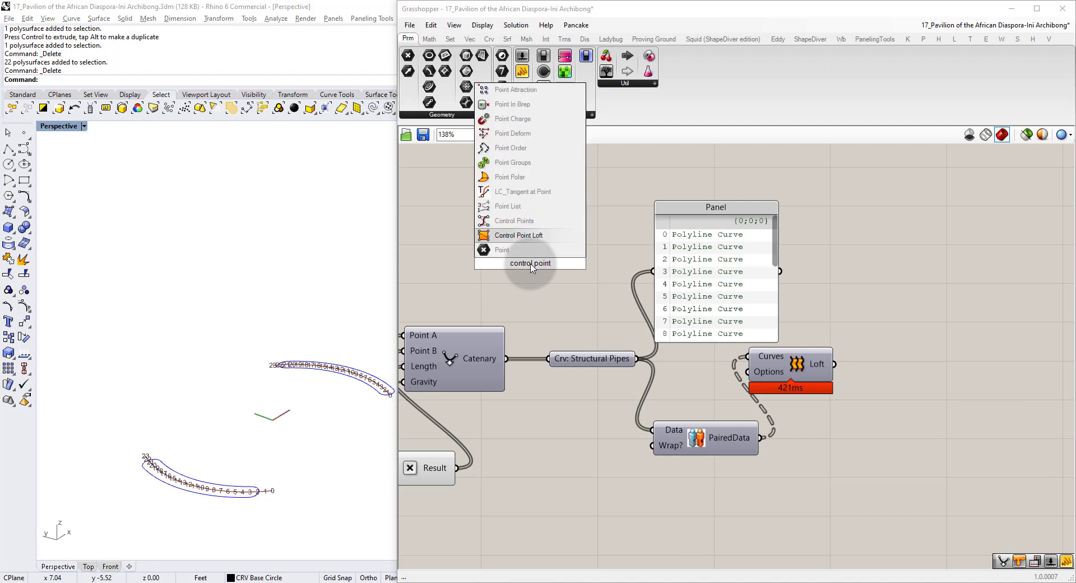
{"action": "left_click", "coordinate": [514, 220]}
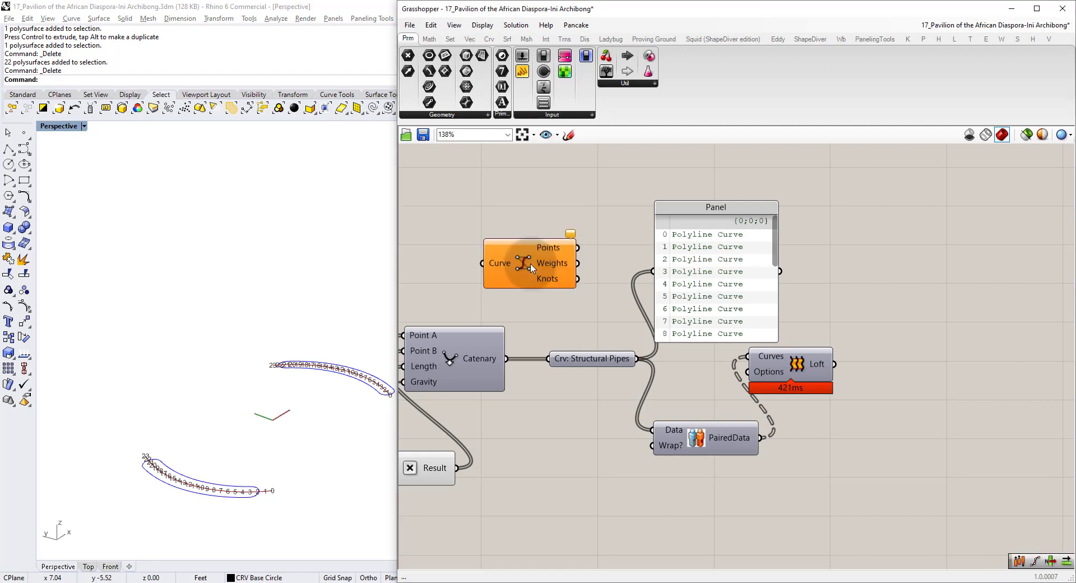
{"action": "left_click_drag", "start_coordinate": [512, 360], "coordinate": [486, 264]}
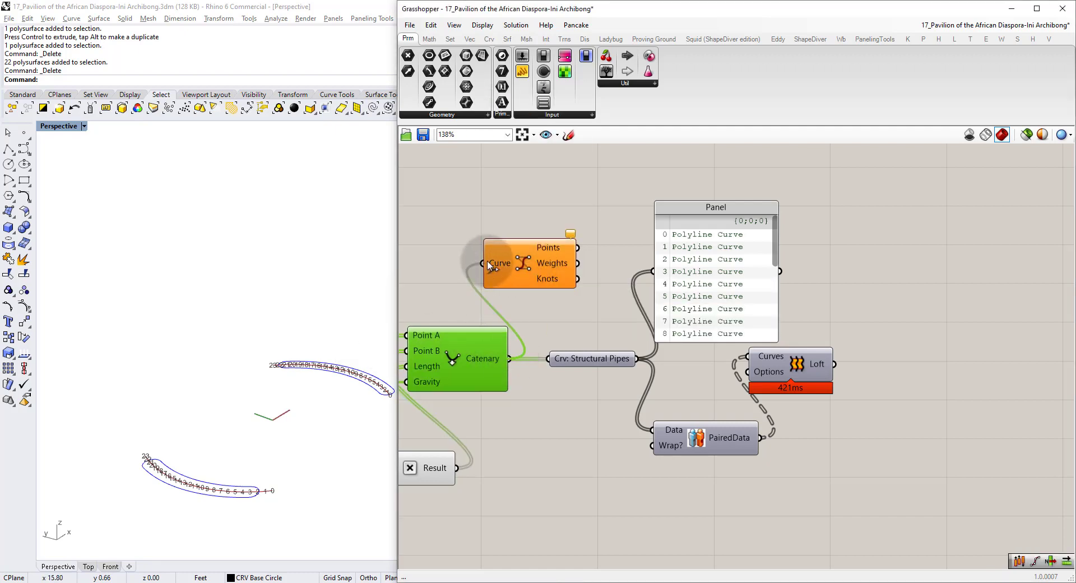
{"action": "left_click", "coordinate": [508, 283]}
{"action": "right_click_drag", "start_coordinate": [357, 339], "coordinate": [270, 420]}
{"action": "scroll", "coordinate": [271, 421], "scroll_direction": "up", "scroll_amount": 5}
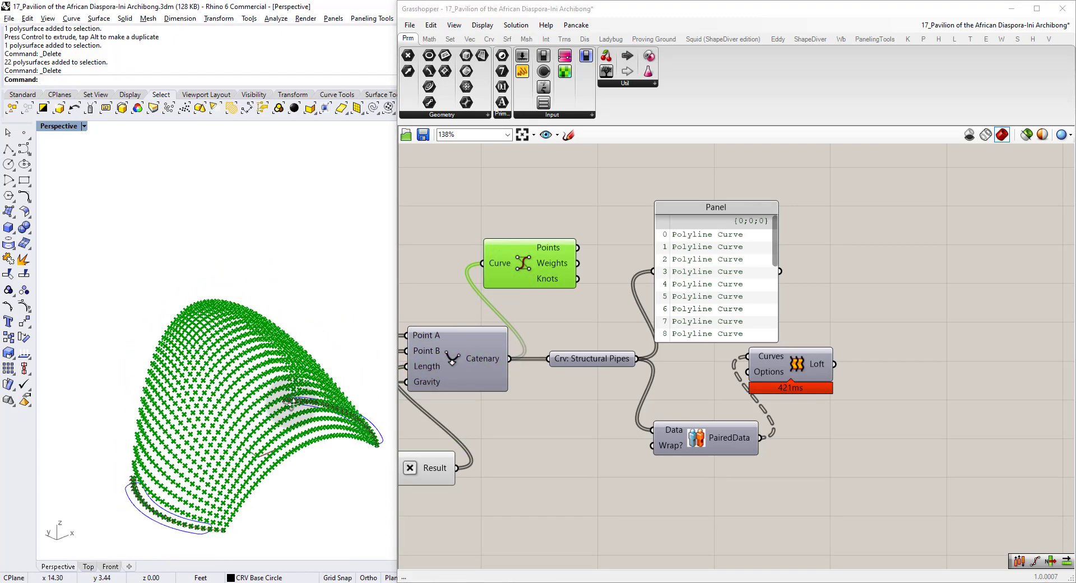
{"action": "scroll", "coordinate": [255, 444], "scroll_direction": "down", "scroll_amount": 6}
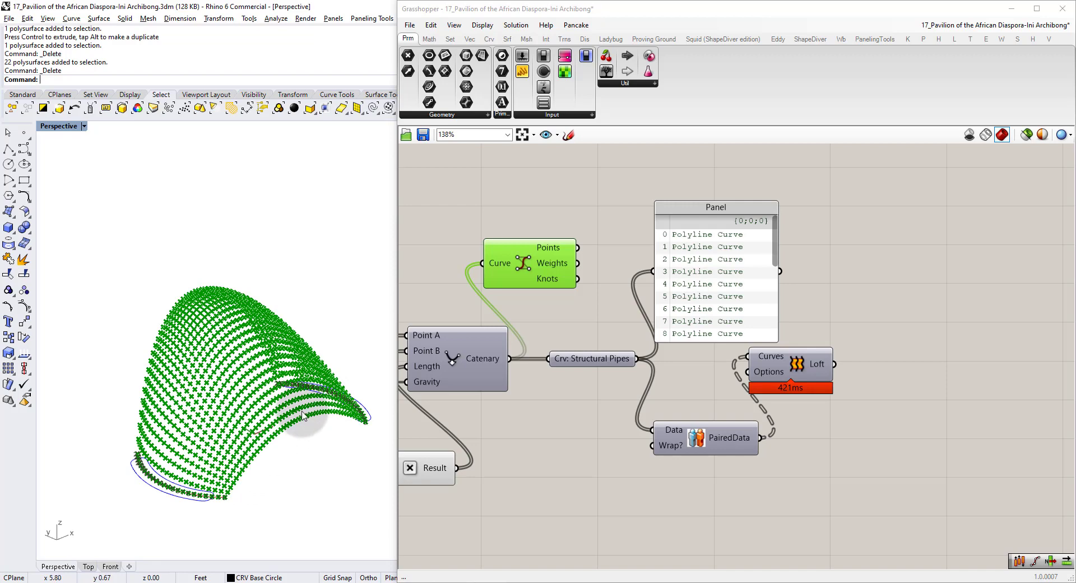
{"action": "scroll", "coordinate": [302, 415], "scroll_direction": "up", "scroll_amount": 2}
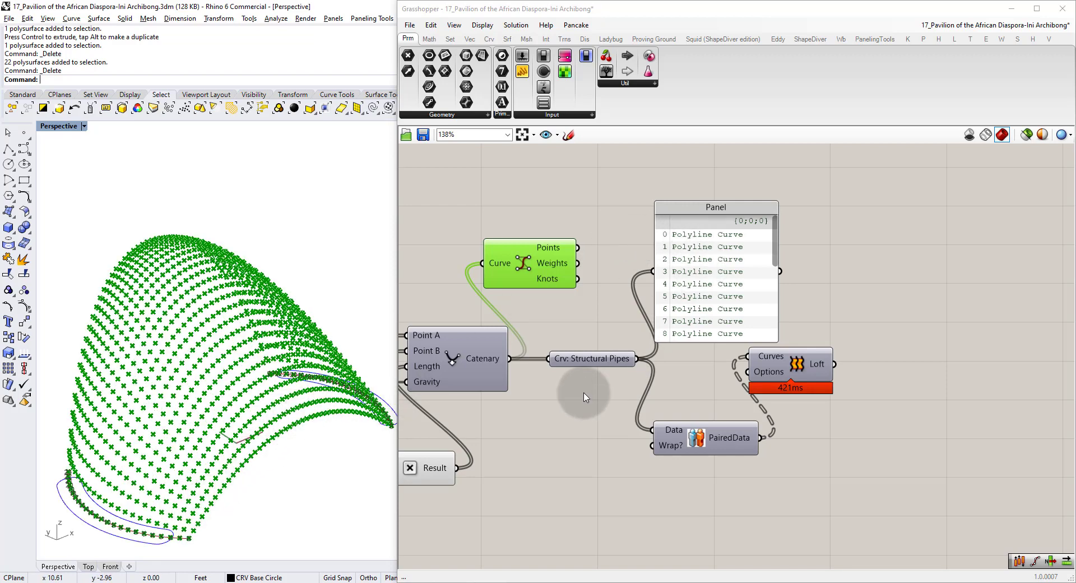
Move the Structural Pipes panel, Loft and Make Pairs components farther from the Structural Pipes parameter to free up space.
{"action": "right_click_drag", "start_coordinate": [583, 394], "coordinate": [546, 356]}
{"action": "left_click_drag", "start_coordinate": [853, 438], "coordinate": [694, 218]}
{"action": "left_click_drag", "start_coordinate": [685, 252], "coordinate": [925, 252]}
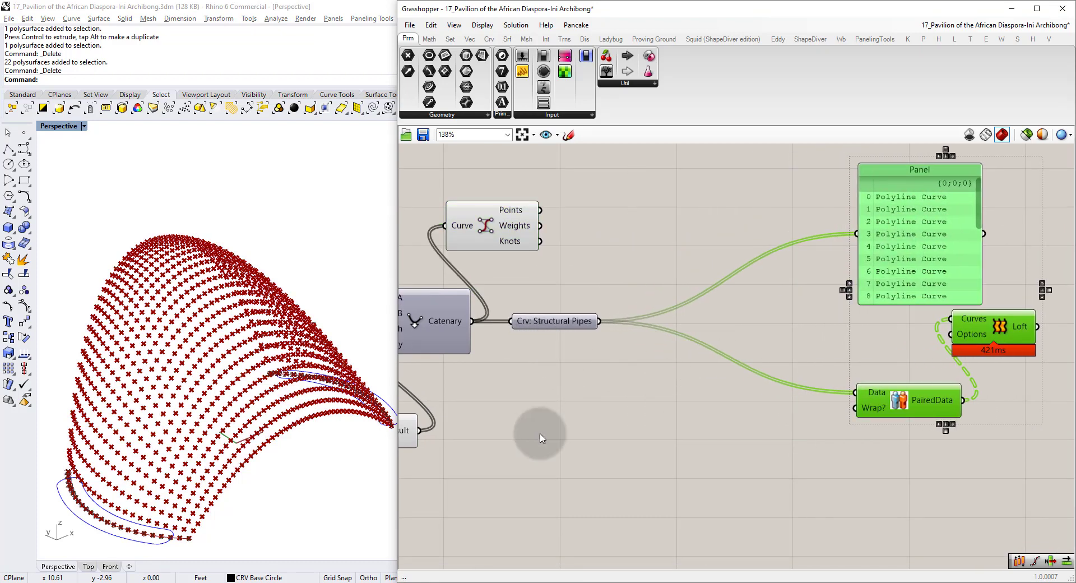
{"action": "left_click", "coordinate": [540, 437]}
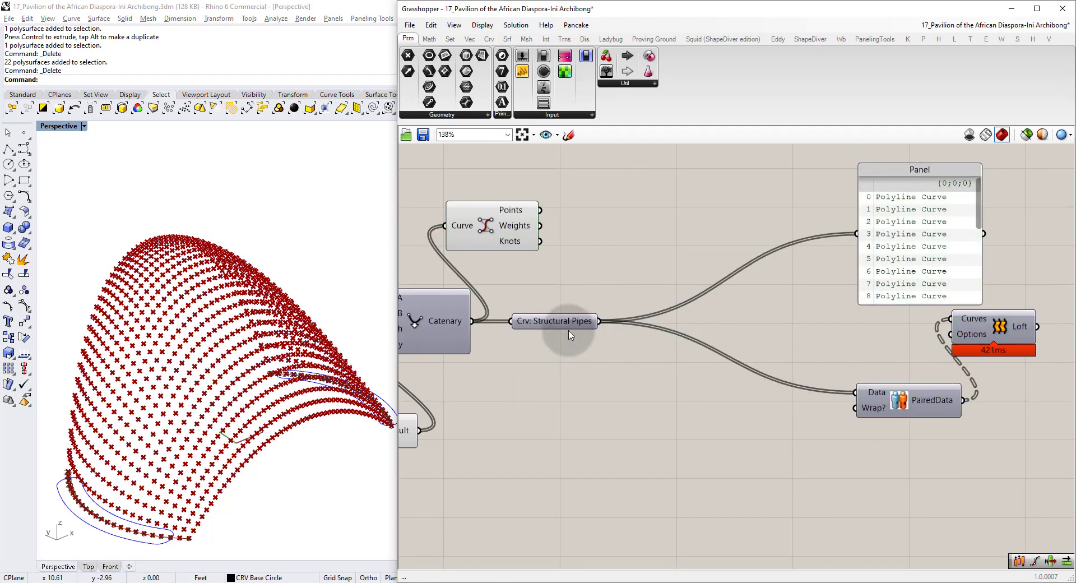
Add a Rebuild Curve component fed by the Structural Pipes parameter and place it between that parameter and Make Pairs.
{"action": "double_click", "coordinate": [658, 411]}
{"action": "type", "text": "rebuild"}
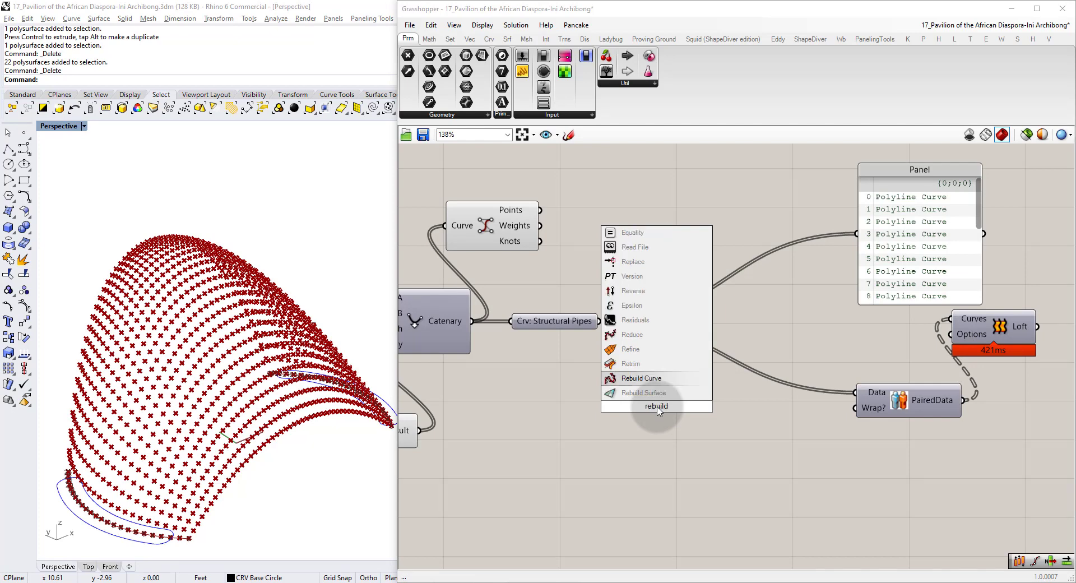
{"action": "key", "text": "Return"}
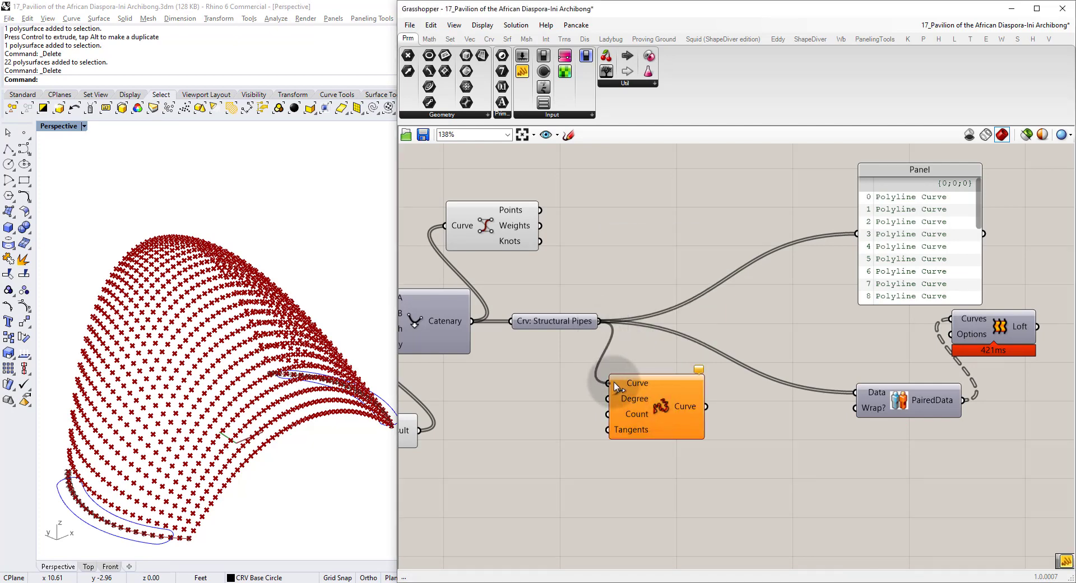
{"action": "left_click_drag", "start_coordinate": [614, 383], "coordinate": [659, 381]}
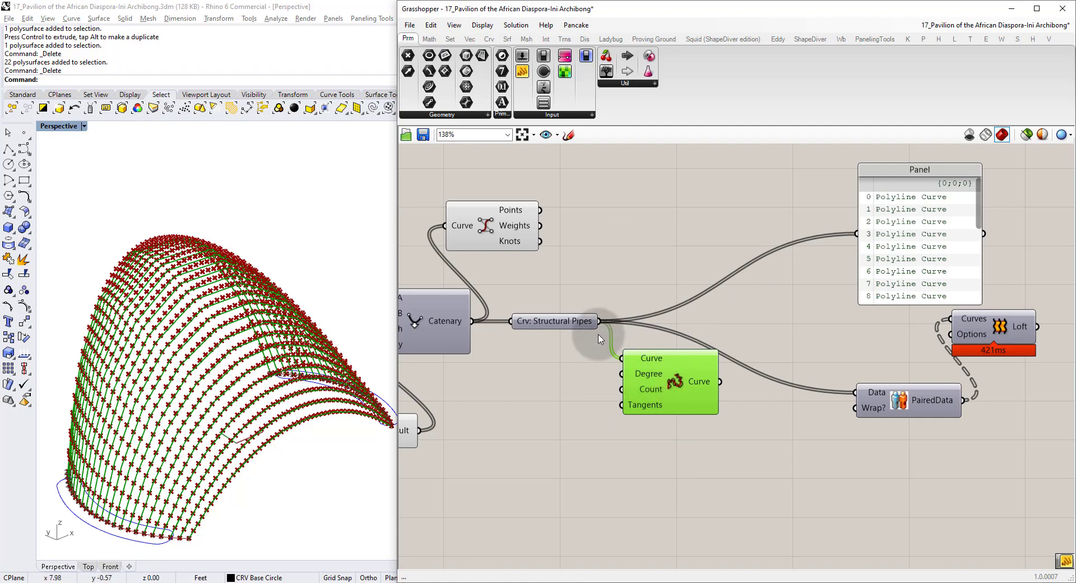
Compare the rebuilt arches with the original control points and hide the Control Points component's preview.
{"action": "right_click_drag", "start_coordinate": [92, 413], "coordinate": [339, 369]}
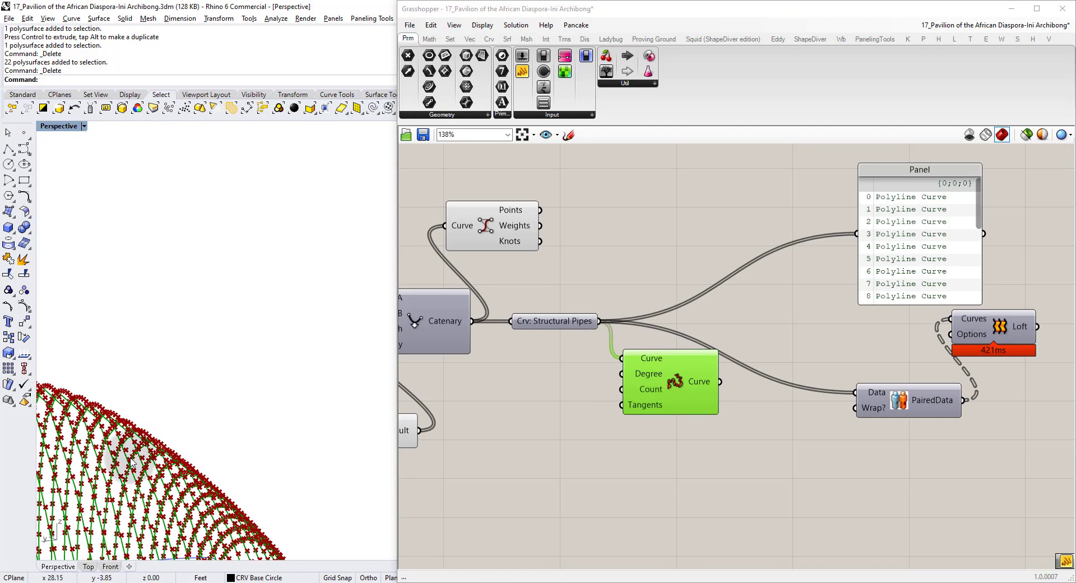
{"action": "right_click_drag", "start_coordinate": [128, 458], "coordinate": [176, 381], "text": "shift"}
{"action": "scroll", "coordinate": [177, 383], "scroll_direction": "up", "scroll_amount": 8}
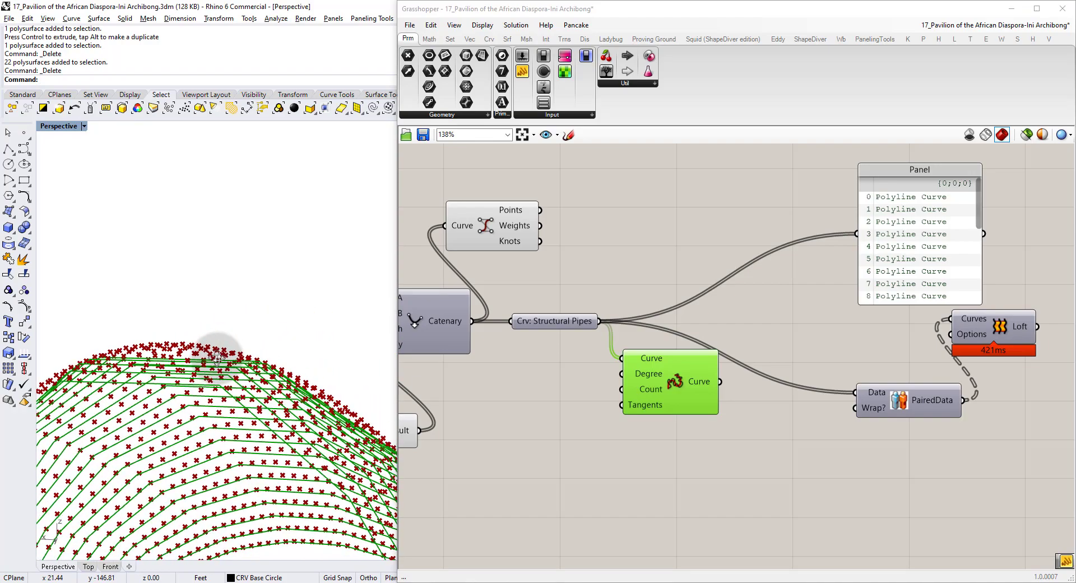
{"action": "scroll", "coordinate": [187, 415], "scroll_direction": "down", "scroll_amount": 2}
{"action": "right_click_drag", "start_coordinate": [187, 412], "coordinate": [223, 336], "text": "shift"}
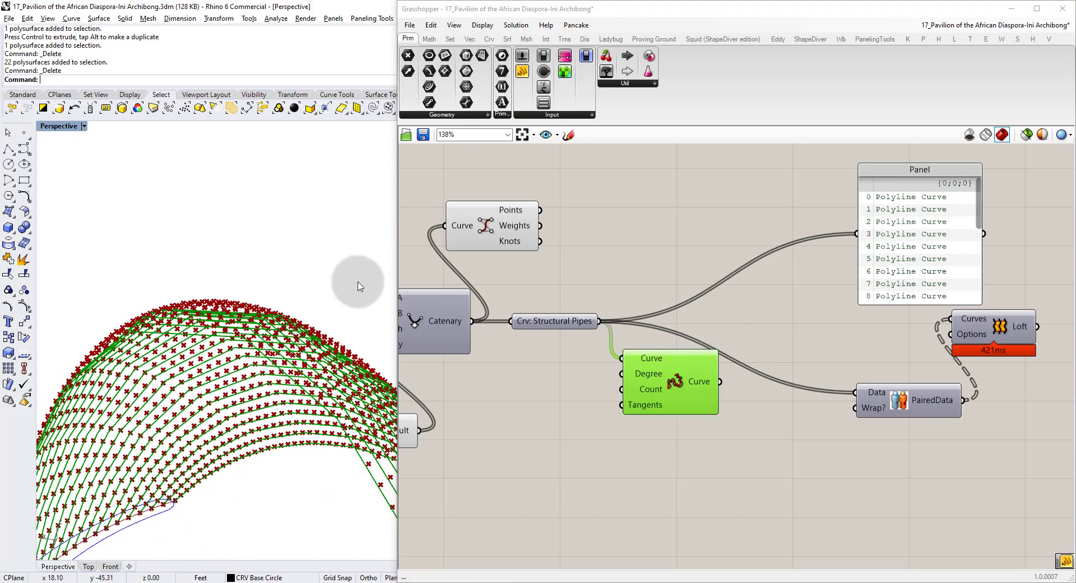
{"action": "left_click", "coordinate": [480, 228]}
{"action": "left_click", "coordinate": [542, 267]}
{"action": "scroll", "coordinate": [207, 353], "scroll_direction": "down", "scroll_amount": 5}
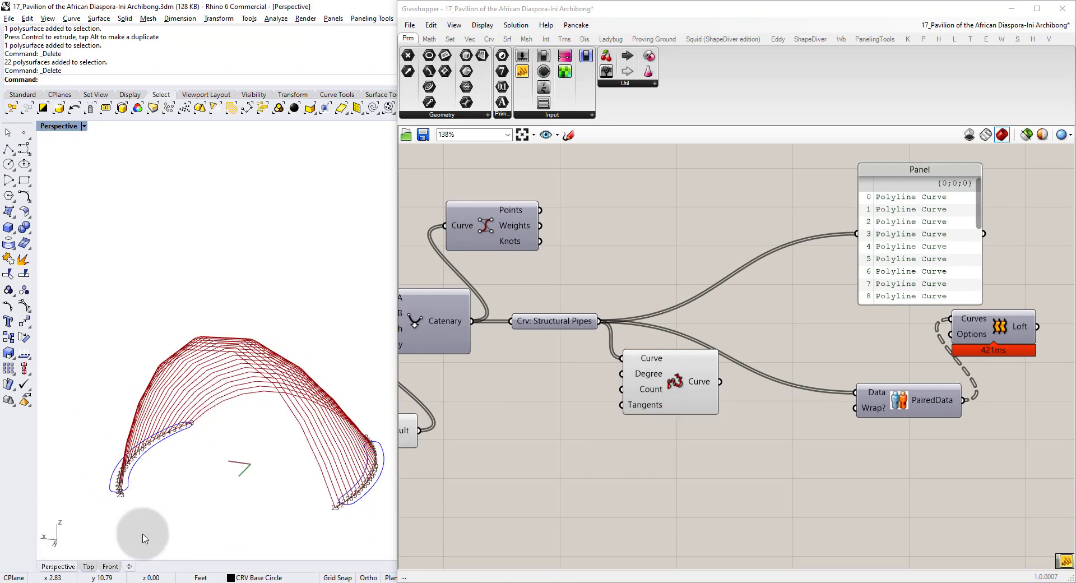
Shift the Rebuild Curve component slightly and connect a new panel containing 3 to its Degree input.
{"action": "left_click_drag", "start_coordinate": [663, 381], "coordinate": [682, 389]}
{"action": "double_click", "coordinate": [507, 427]}
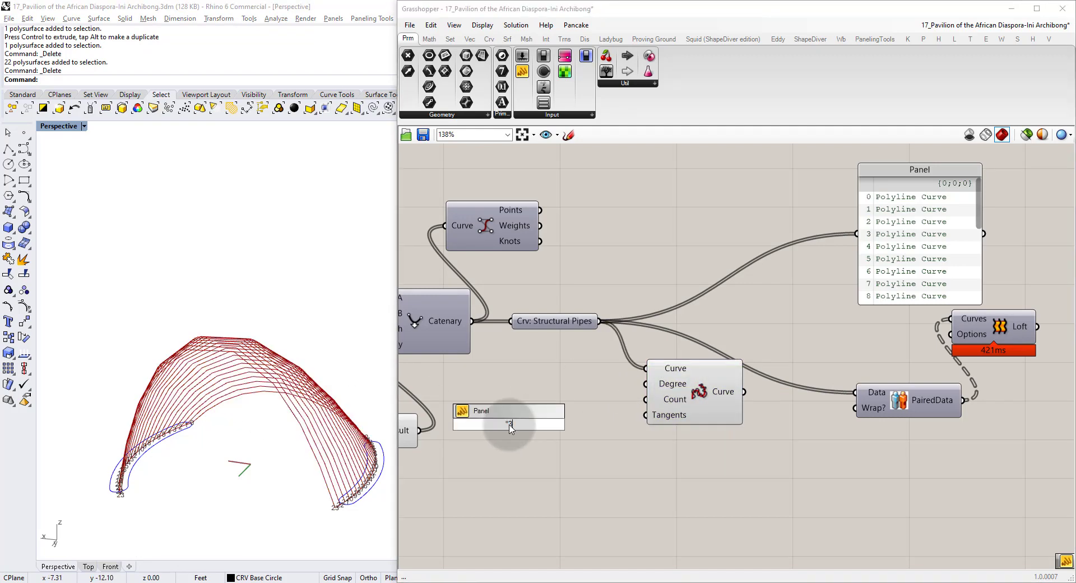
{"action": "key", "text": "Return"}
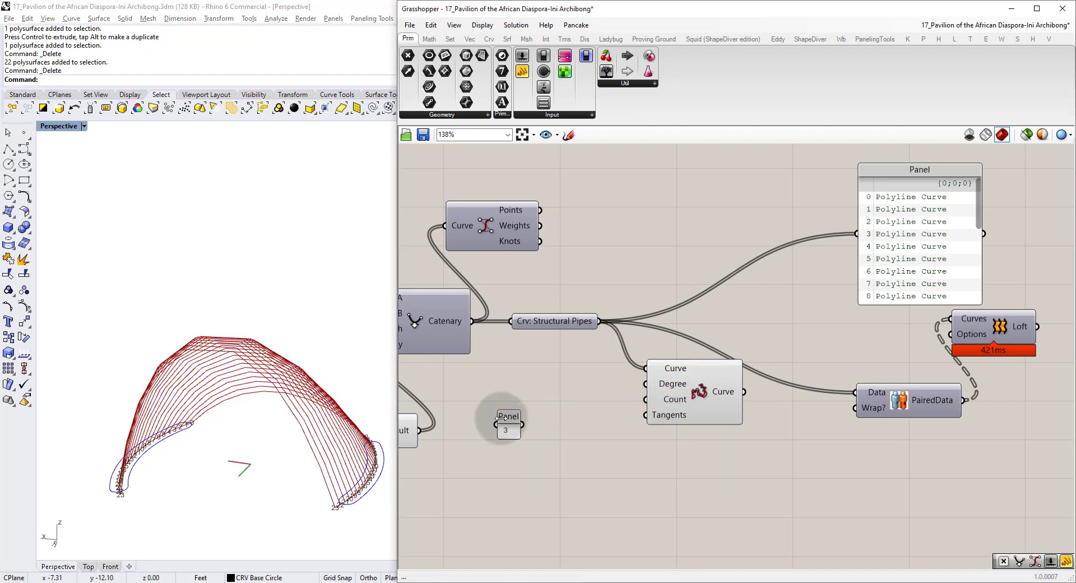
{"action": "left_click_drag", "start_coordinate": [502, 418], "coordinate": [645, 385]}
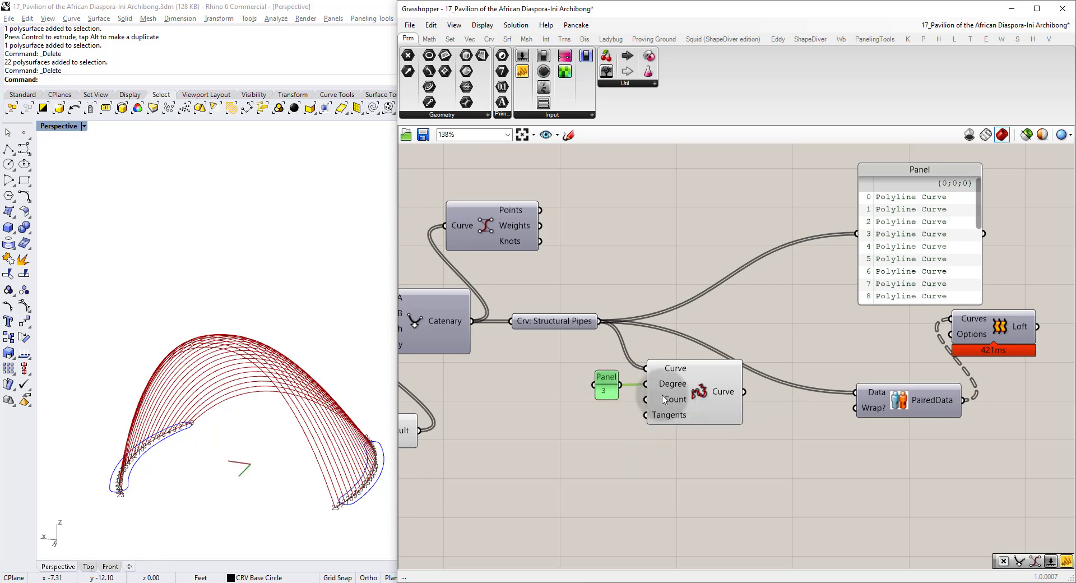
Compare the original Catenary curves with the Rebuild Curve output along the arches.
{"action": "left_click", "coordinate": [433, 325]}
{"action": "left_click", "coordinate": [480, 401]}
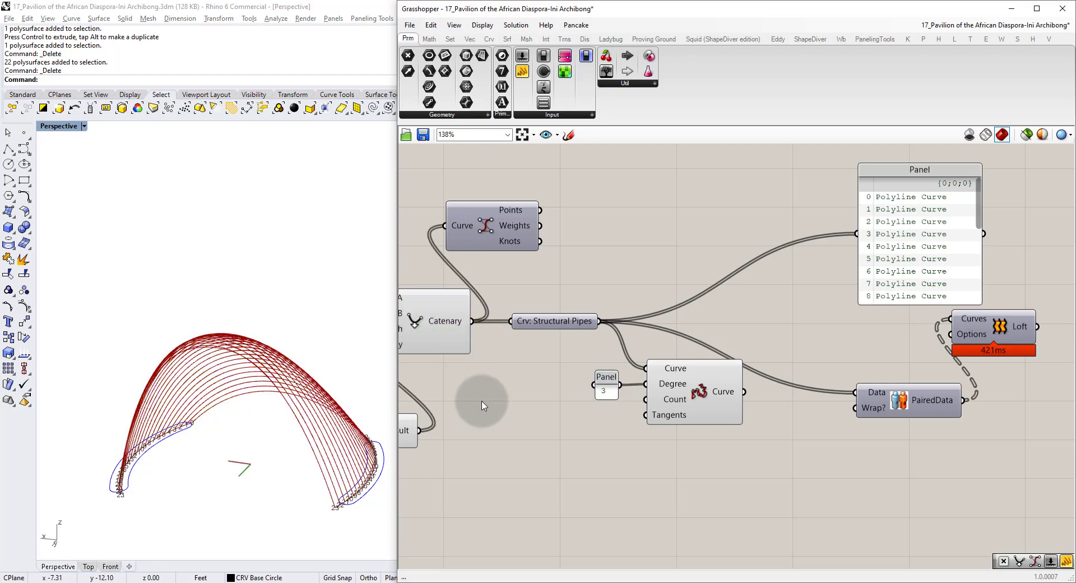
{"action": "left_click", "coordinate": [432, 321]}
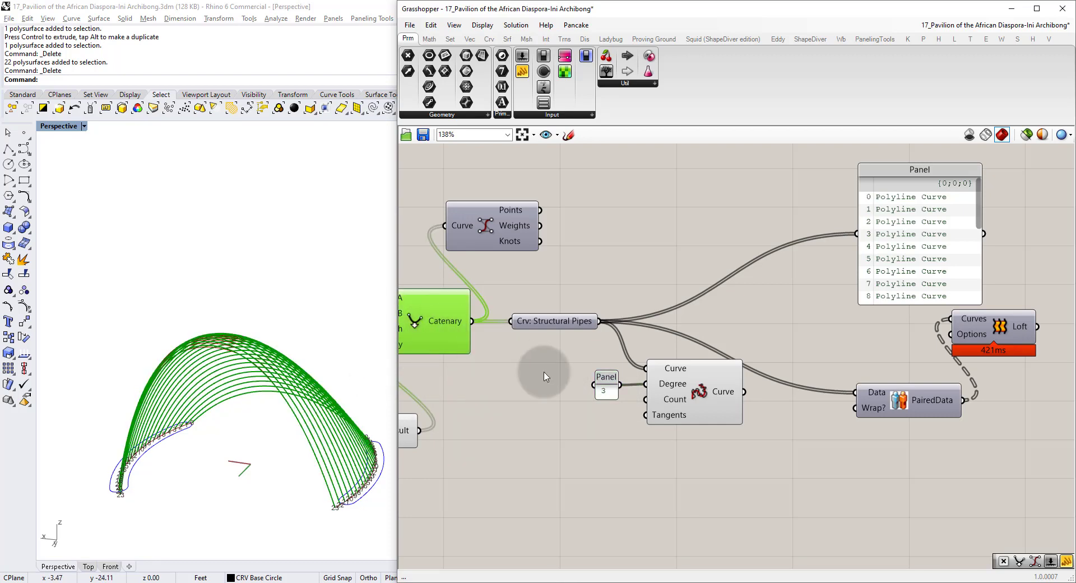
{"action": "left_click", "coordinate": [690, 399]}
{"action": "left_click", "coordinate": [484, 441]}
{"action": "right_click_drag", "start_coordinate": [212, 339], "coordinate": [96, 314], "text": "ctrl"}
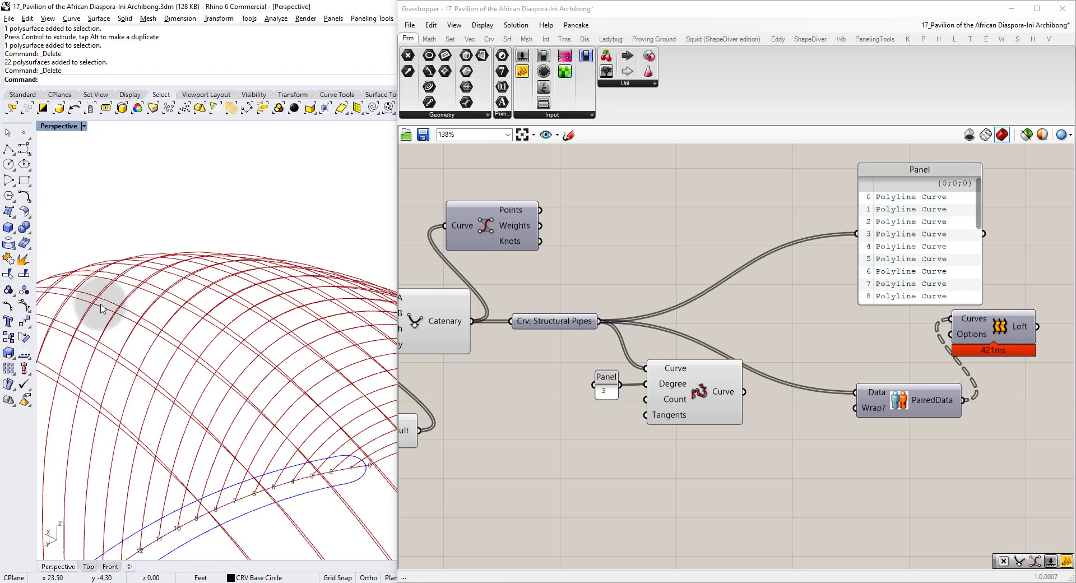
Add a number slider of 30 and connect it to Rebuild Curve's Count input.
{"action": "double_click", "coordinate": [580, 427]}
{"action": "type", "text": "30"}
{"action": "key", "text": "Return"}
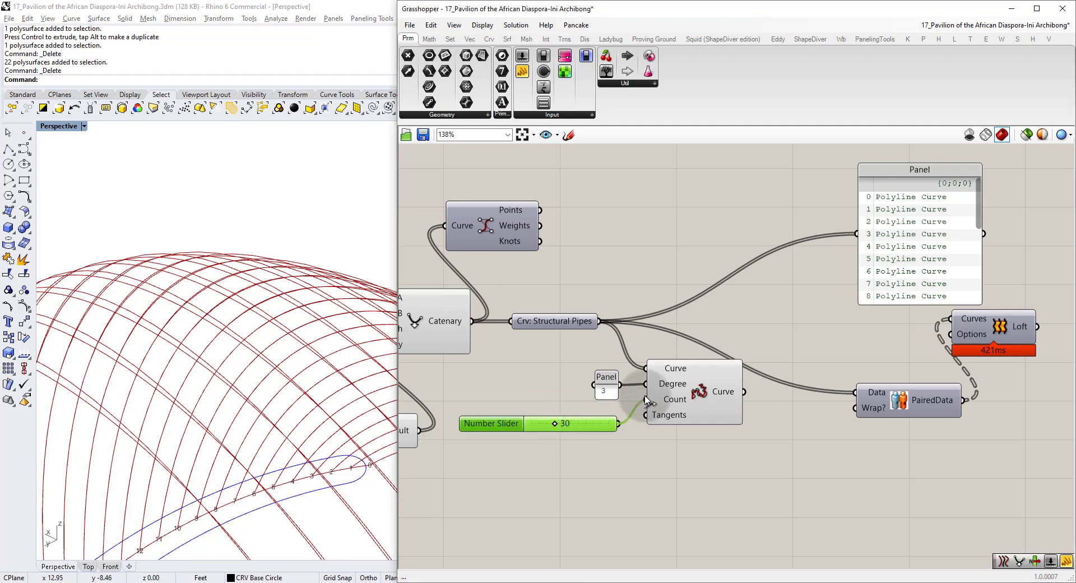
{"action": "left_click_drag", "start_coordinate": [649, 401], "coordinate": [646, 399]}
Set the slider feeding Rebuild Curve's Count to 28.
{"action": "scroll", "coordinate": [162, 296], "scroll_direction": "up", "scroll_amount": 2}
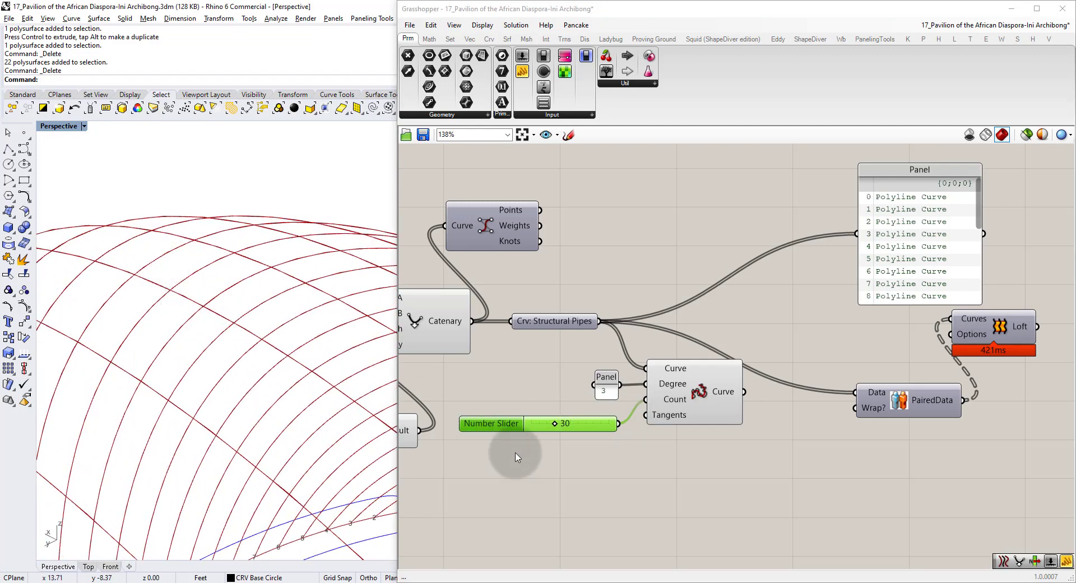
{"action": "scroll", "coordinate": [570, 413], "scroll_direction": "up", "scroll_amount": 6}
{"action": "scroll", "coordinate": [599, 412], "scroll_direction": "up", "scroll_amount": 1}
{"action": "mouse_move", "coordinate": [602, 412]}
{"action": "left_mouse_down"}
{"action": "mouse_move", "coordinate": [534, 414]}
{"action": "mouse_move", "coordinate": [624, 411]}
{"action": "mouse_move", "coordinate": [579, 413]}
{"action": "mouse_move", "coordinate": [612, 399]}
{"action": "left_mouse_up"}
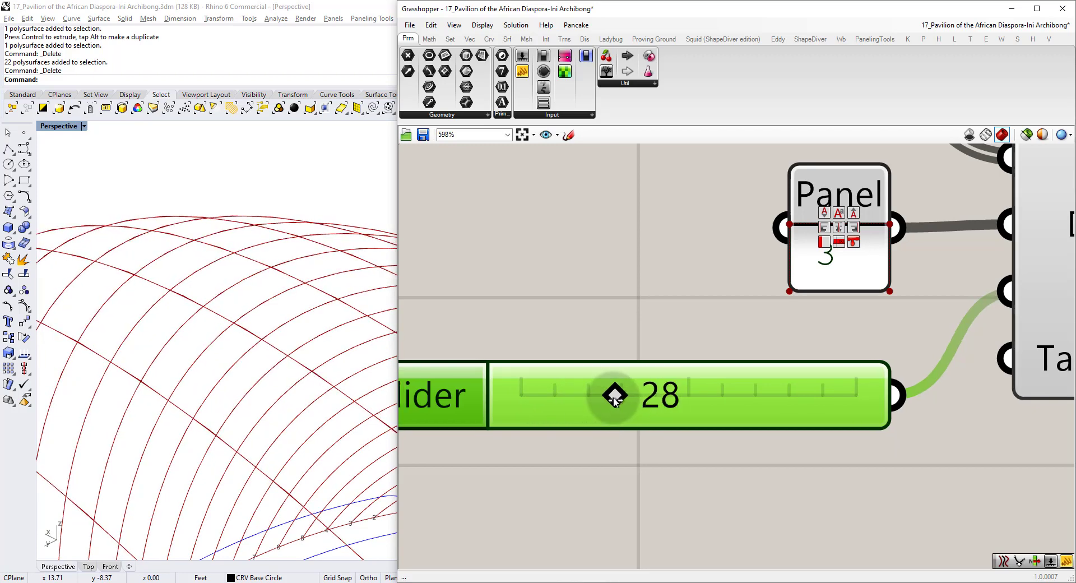
{"action": "left_click", "coordinate": [634, 473]}
Delete the panel that lists the Structural Pipes polyline curves.
{"action": "scroll", "coordinate": [610, 423], "scroll_direction": "down", "scroll_amount": 5}
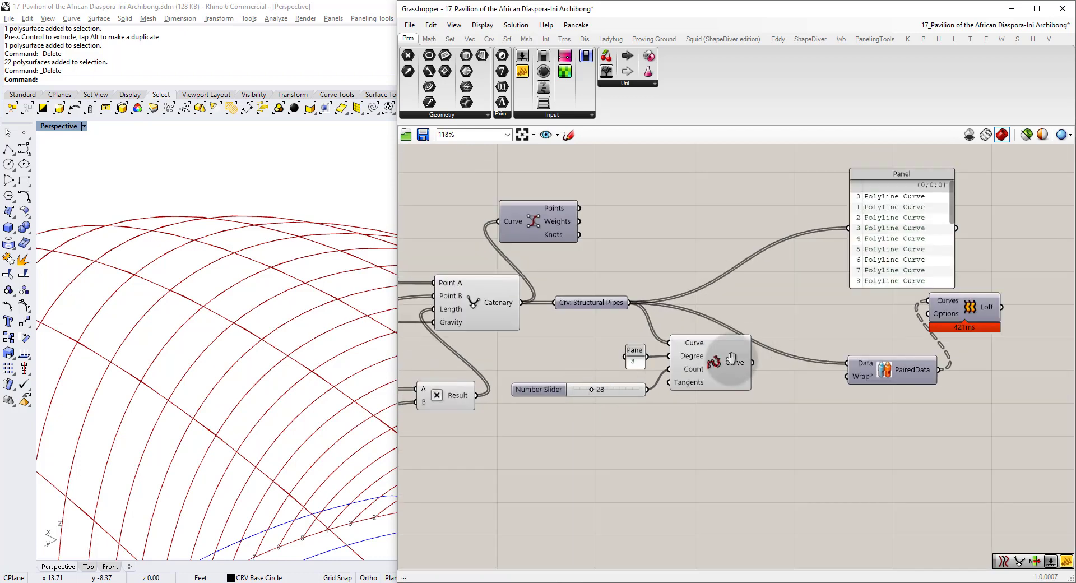
{"action": "right_click_drag", "start_coordinate": [731, 358], "coordinate": [616, 394]}
{"action": "left_click", "coordinate": [604, 420]}
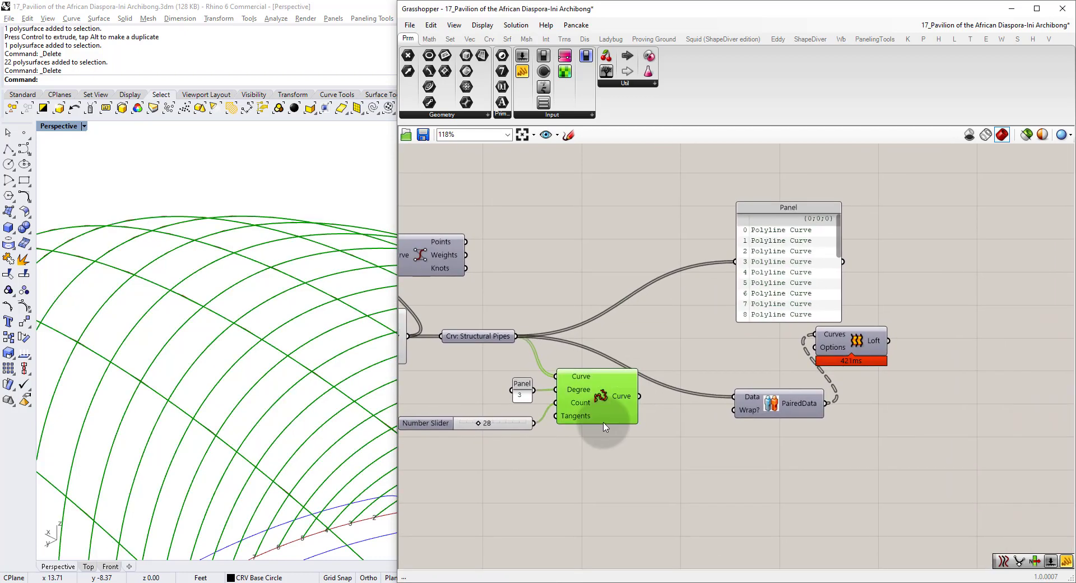
{"action": "left_click", "coordinate": [776, 307]}
{"action": "key", "text": "Delete"}
Feed the Rebuild Curve output into the Make Pairs Data input and line up Rebuild Curve, Make Pairs and Loft in a row.
{"action": "left_click_drag", "start_coordinate": [603, 396], "coordinate": [619, 355]}
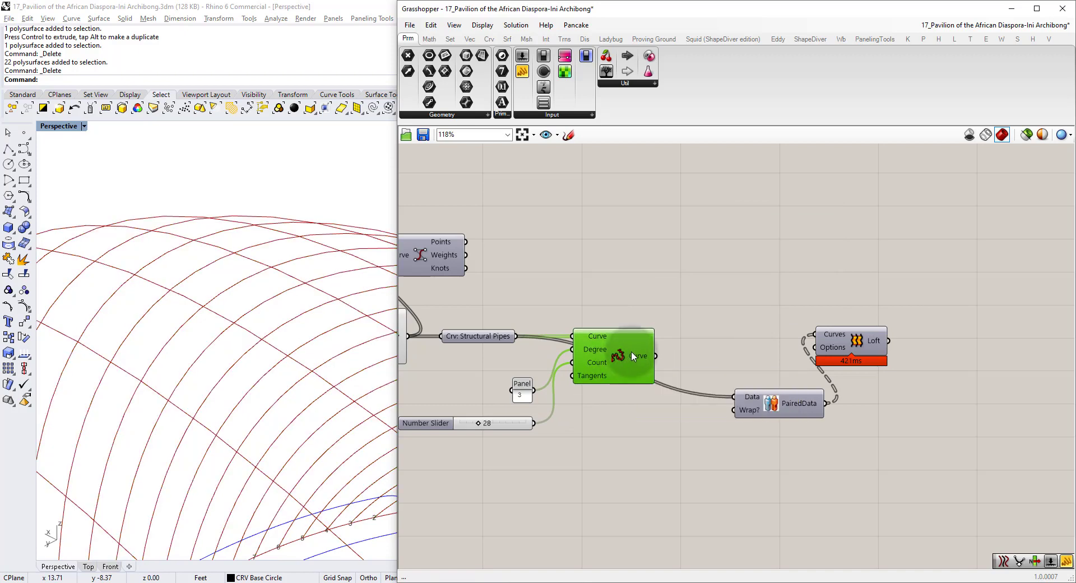
{"action": "left_click_drag", "start_coordinate": [770, 410], "coordinate": [739, 374]}
{"action": "left_click_drag", "start_coordinate": [865, 363], "coordinate": [870, 375]}
{"action": "left_click", "coordinate": [840, 324]}
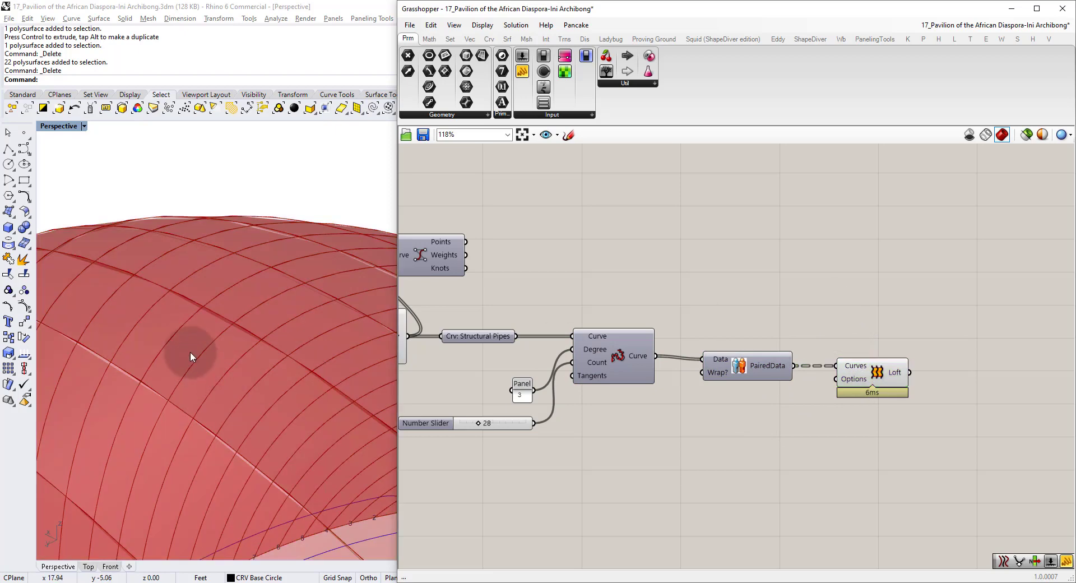
Add an LC_Brep Preview component beyond Loft and hide Loft's own preview.
{"action": "right_click_drag", "start_coordinate": [190, 351], "coordinate": [211, 449]}
{"action": "right_click_drag", "start_coordinate": [308, 395], "coordinate": [261, 363]}
{"action": "right_click_drag", "start_coordinate": [984, 336], "coordinate": [838, 320]}
{"action": "double_click", "coordinate": [839, 324]}
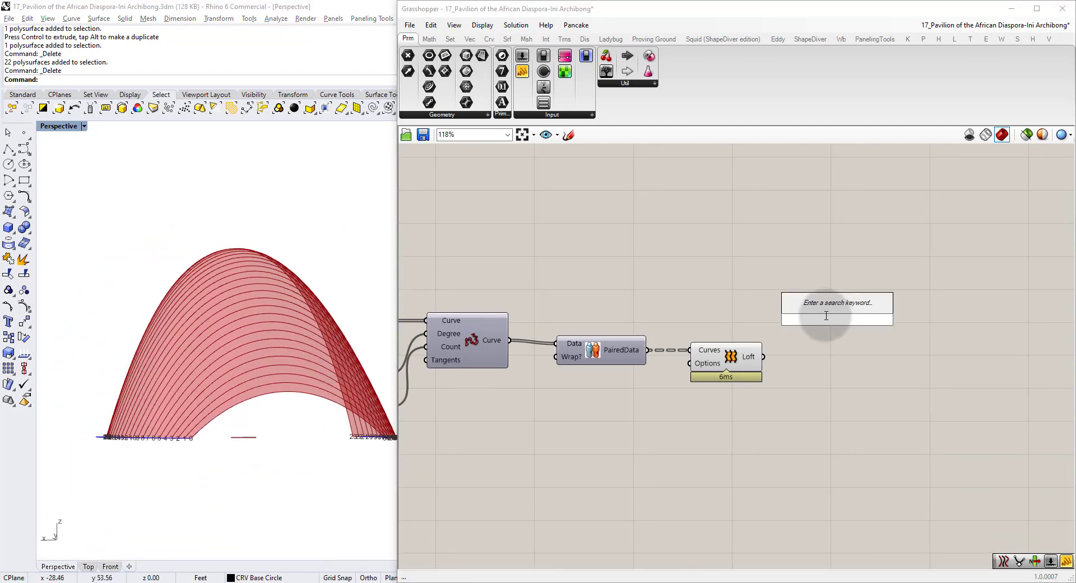
{"action": "type", "text": "prev"}
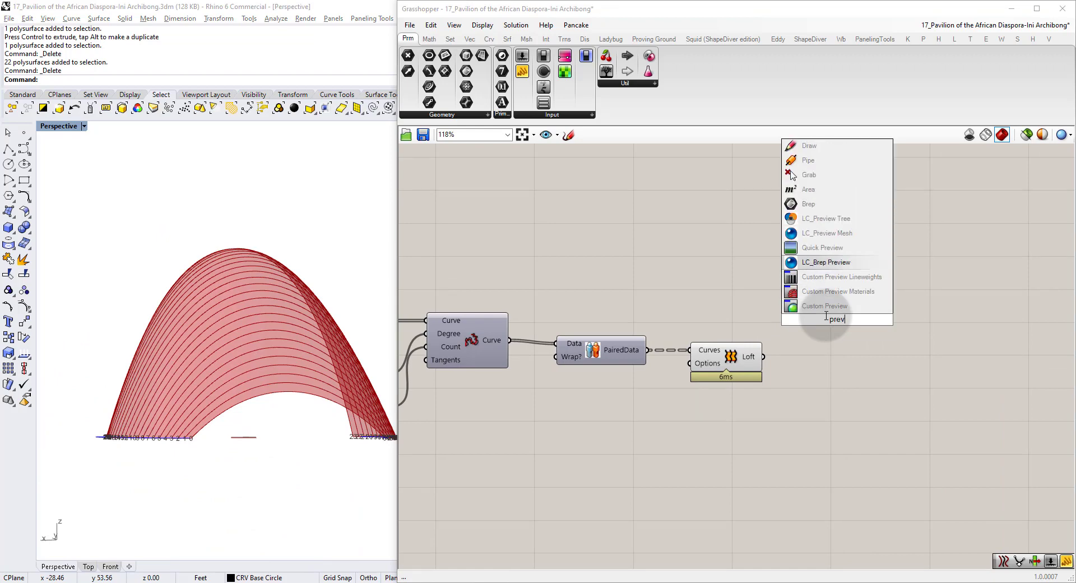
{"action": "key", "text": "Return"}
{"action": "left_click", "coordinate": [734, 359]}
{"action": "key", "text": "ctrl+q"}
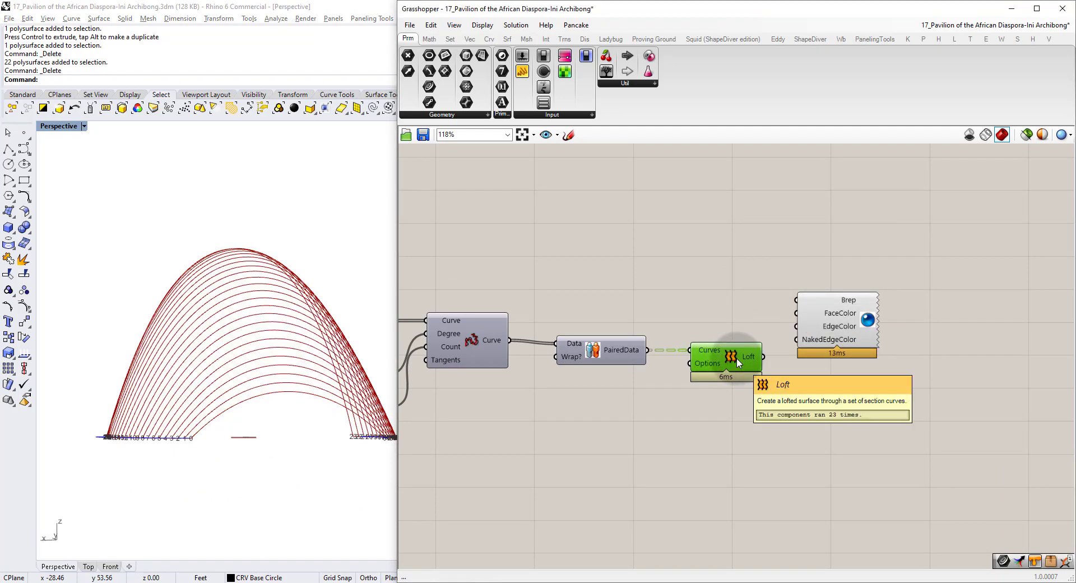
Connect Loft's output to the Brep input of LC_Brep Preview and place that component in line with Loft.
{"action": "left_click_drag", "start_coordinate": [791, 302], "coordinate": [793, 301]}
{"action": "left_click_drag", "start_coordinate": [835, 320], "coordinate": [861, 377]}
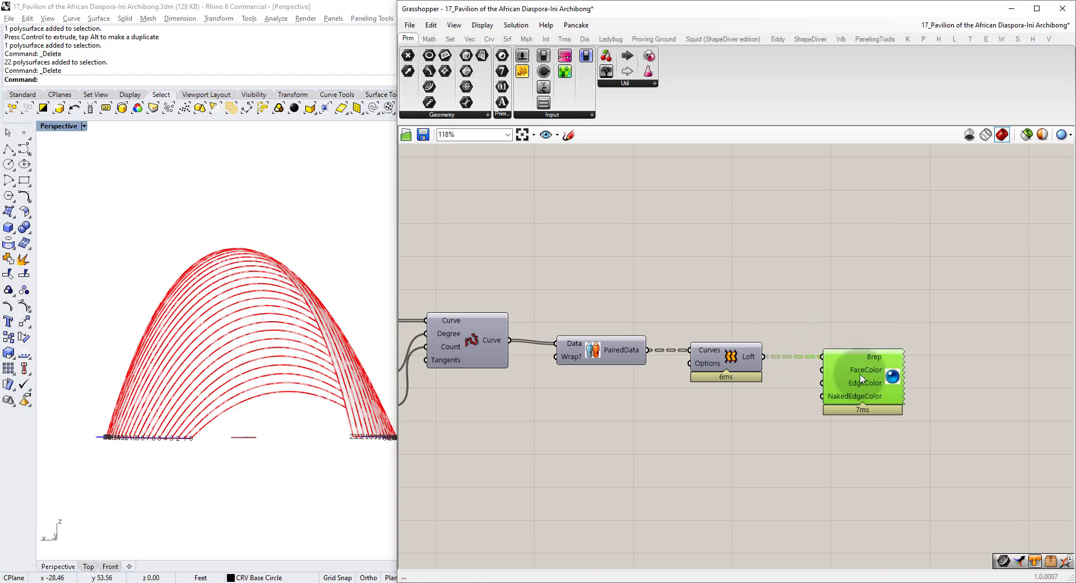
{"action": "left_click", "coordinate": [791, 394]}
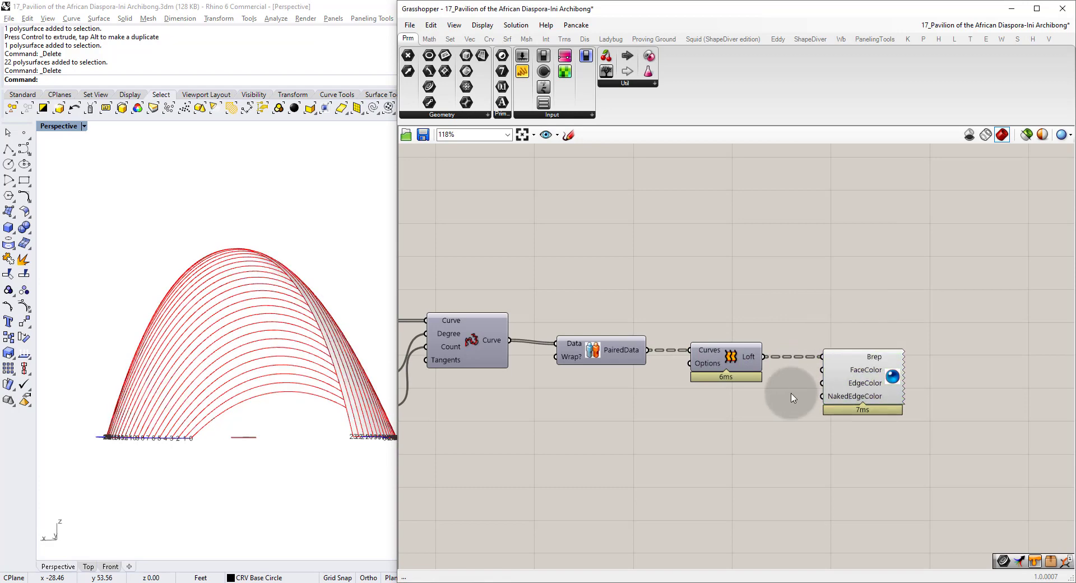
Add a black Colour Swatch, connect it to the EdgeColor and NakedEdgeColor inputs of LC_Brep Preview, and give that component more room.
{"action": "double_click", "coordinate": [761, 411]}
{"action": "type", "text": "swa"}
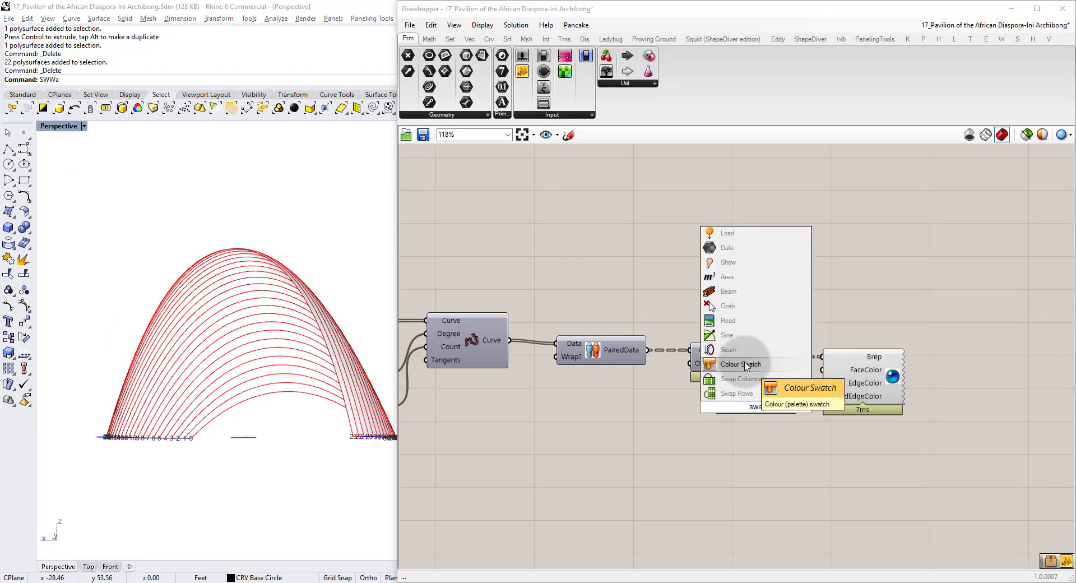
{"action": "left_click", "coordinate": [745, 364]}
{"action": "left_click", "coordinate": [784, 407]}
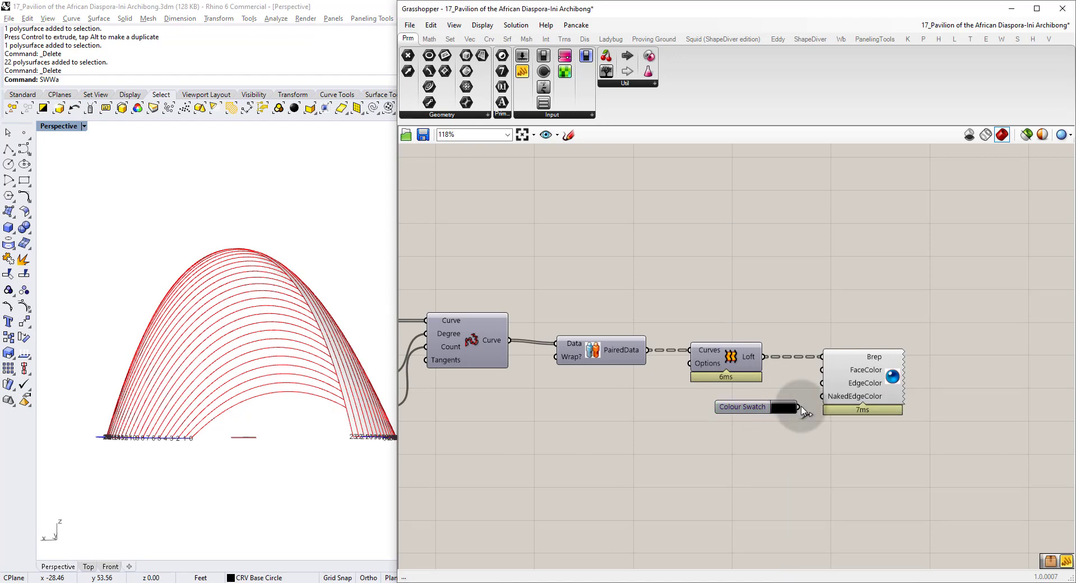
{"action": "left_click_drag", "start_coordinate": [816, 395], "coordinate": [817, 395]}
{"action": "left_click_drag", "start_coordinate": [798, 407], "coordinate": [872, 385]}
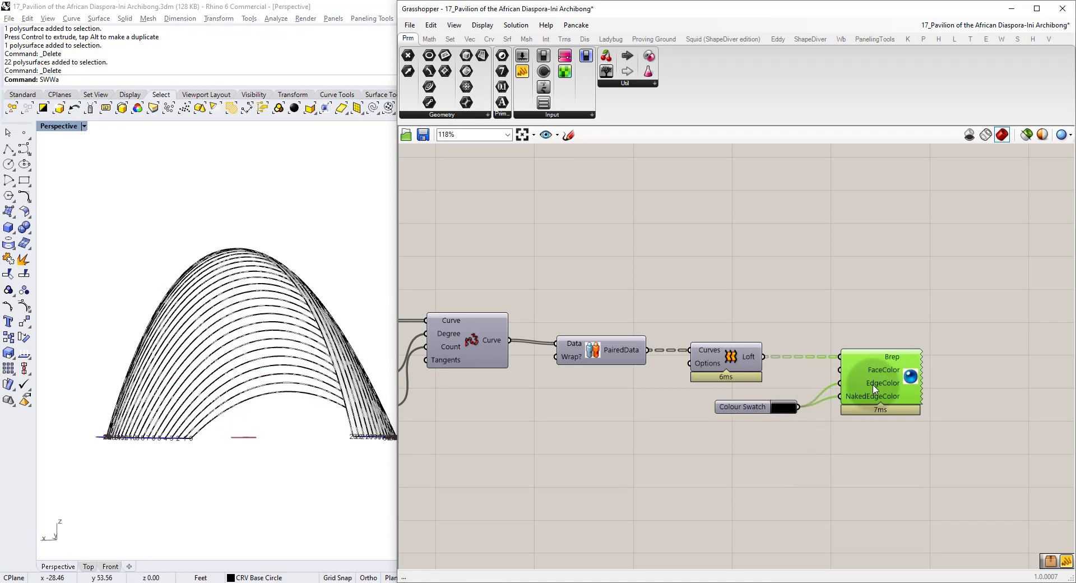
{"action": "left_click", "coordinate": [849, 300]}
Hide the Catenary component's preview so only the lofted surfaces with black edges are displayed.
{"action": "right_click_drag", "start_coordinate": [307, 313], "coordinate": [252, 439]}
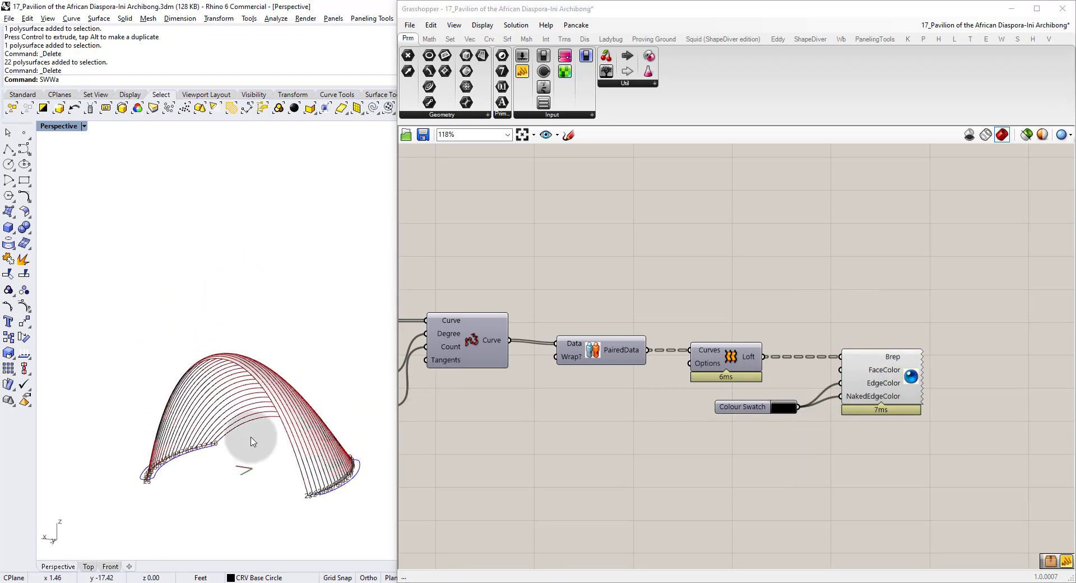
{"action": "scroll", "coordinate": [297, 436], "scroll_direction": "up", "scroll_amount": 5}
{"action": "right_click_drag", "start_coordinate": [476, 353], "coordinate": [666, 278]}
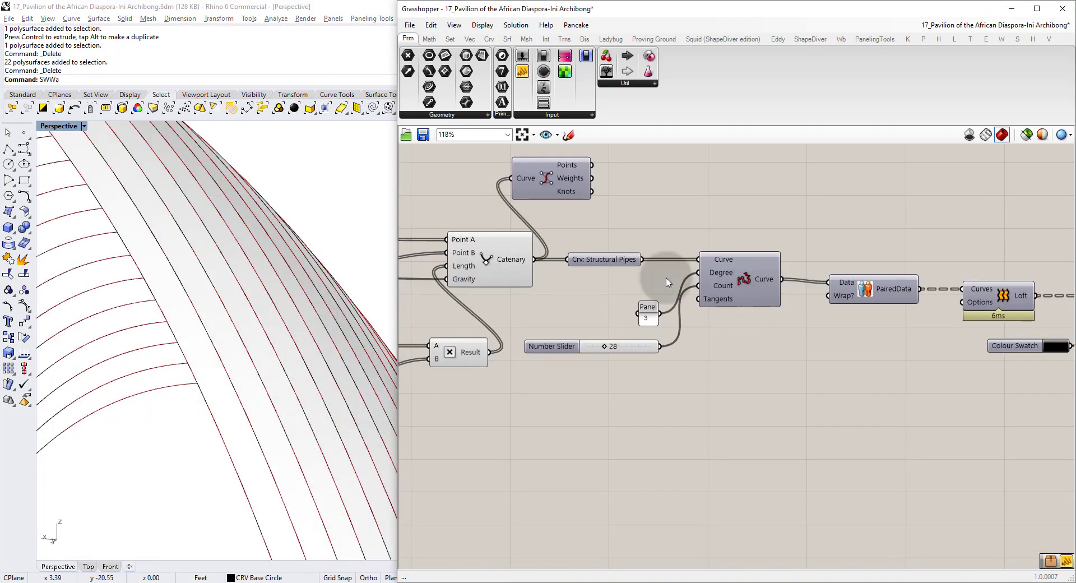
{"action": "left_click", "coordinate": [492, 259]}
{"action": "scroll", "coordinate": [274, 278], "scroll_direction": "down", "scroll_amount": 5}
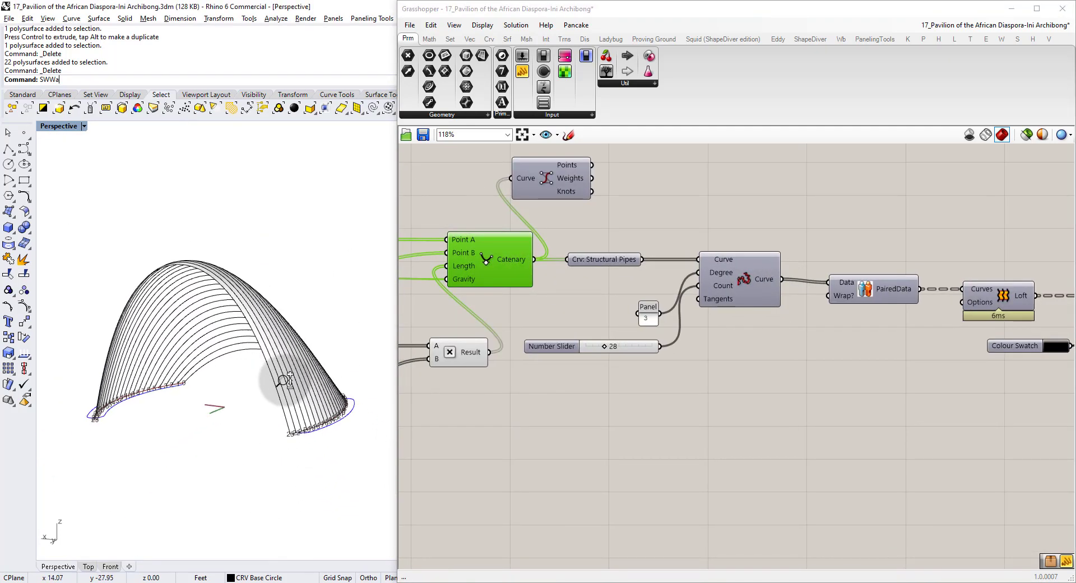
{"action": "right_click_drag", "start_coordinate": [280, 372], "coordinate": [301, 356]}
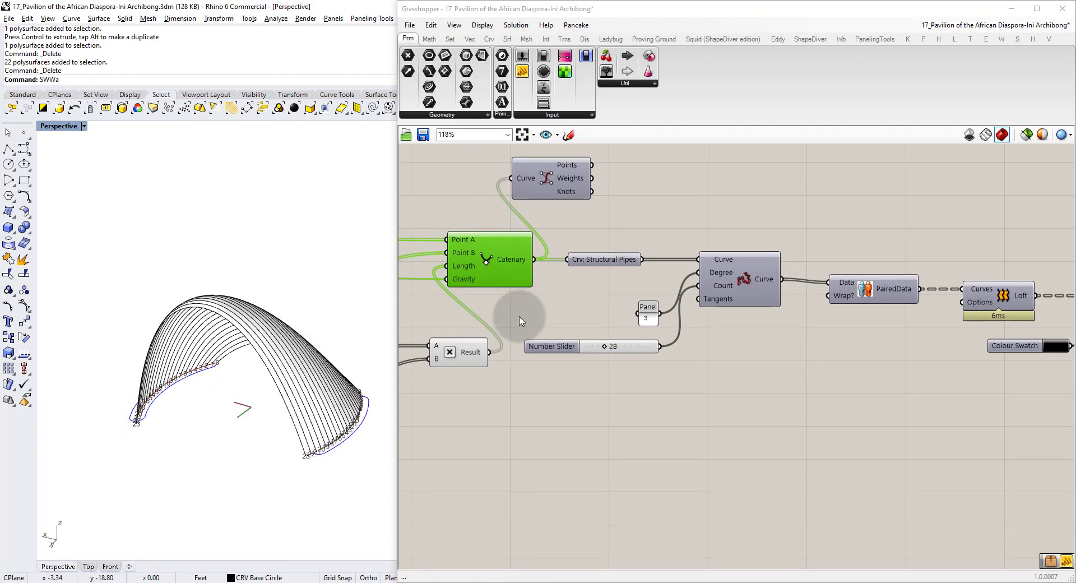
Set the slider feeding Rebuild Curve's Count to 35.
{"action": "right_click_drag", "start_coordinate": [512, 314], "coordinate": [630, 317]}
{"action": "scroll", "coordinate": [714, 359], "scroll_direction": "up", "scroll_amount": 3}
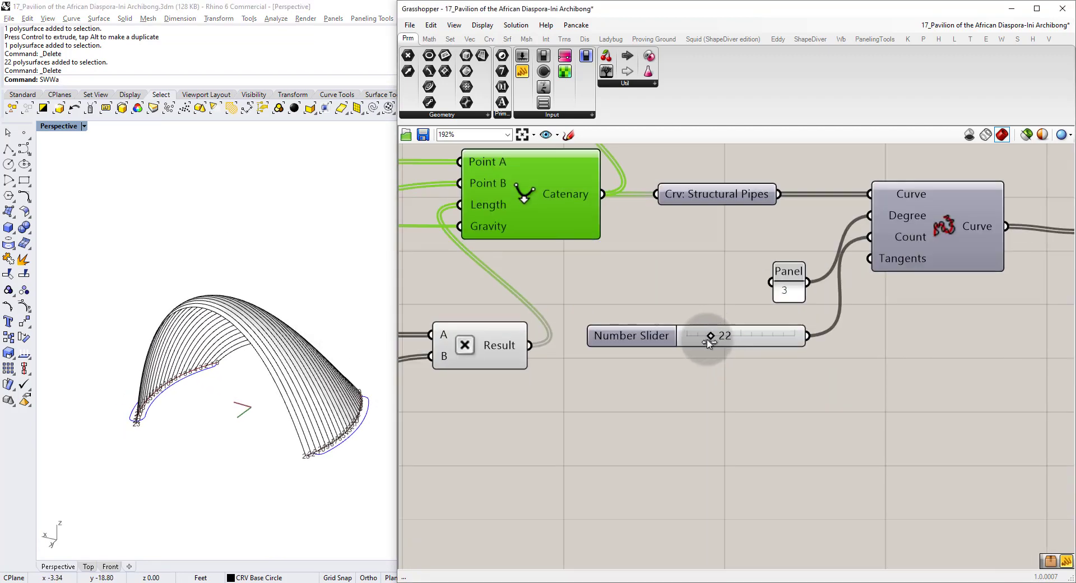
{"action": "left_click_drag", "start_coordinate": [723, 341], "coordinate": [725, 340]}
Adjust one of the domain sliders that define the sub-curves cut from the Base Circle.
{"action": "right_click_drag", "start_coordinate": [607, 272], "coordinate": [715, 278]}
{"action": "scroll", "coordinate": [715, 278], "scroll_direction": "down", "scroll_amount": 5}
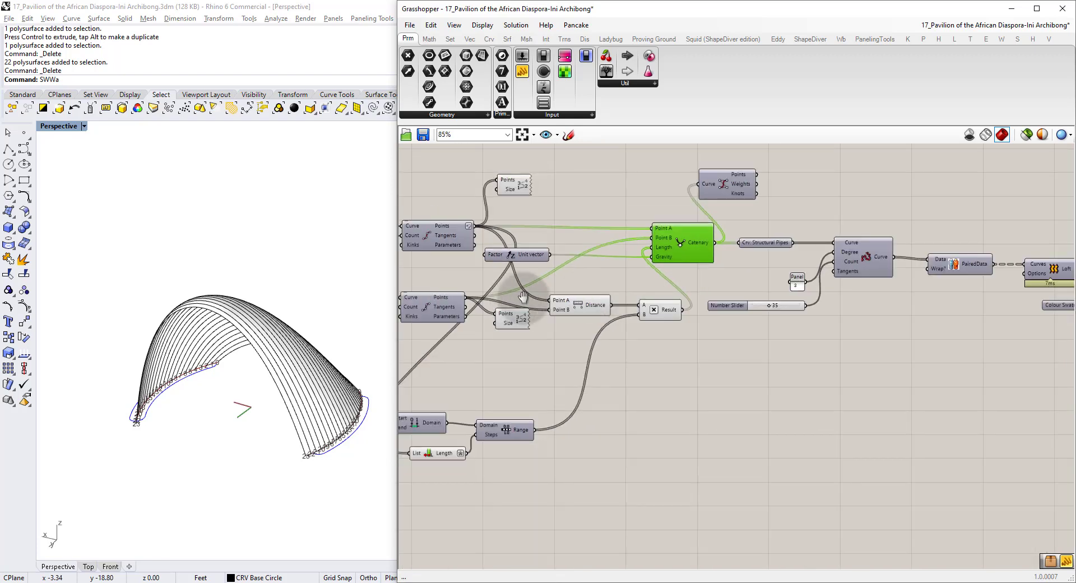
{"action": "right_click_drag", "start_coordinate": [505, 404], "coordinate": [720, 379]}
{"action": "right_click_drag", "start_coordinate": [500, 360], "coordinate": [715, 304]}
{"action": "scroll", "coordinate": [690, 275], "scroll_direction": "up", "scroll_amount": 5}
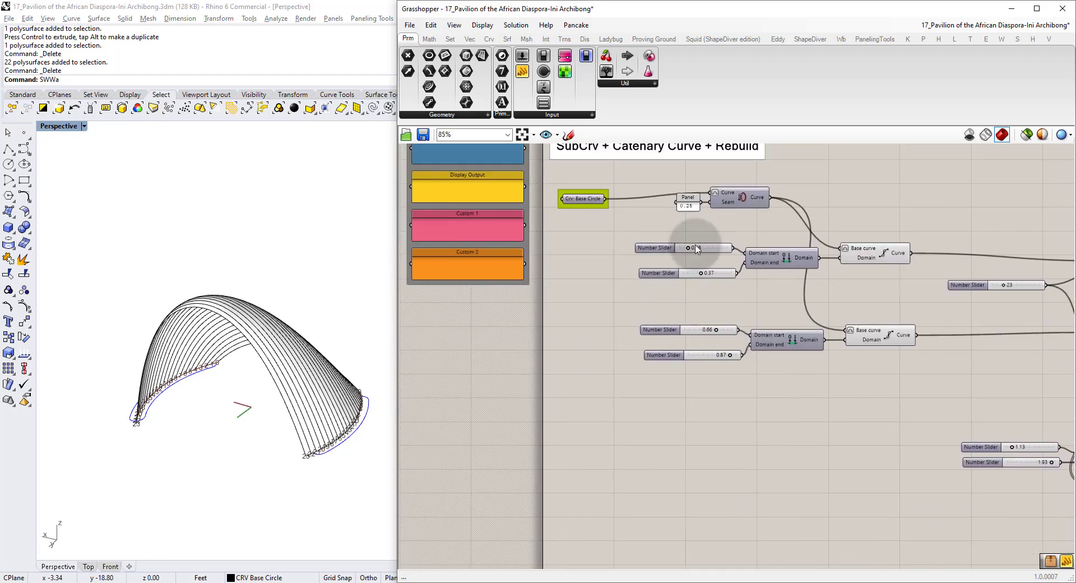
{"action": "mouse_move", "coordinate": [687, 276]}
{"action": "left_mouse_down"}
{"action": "mouse_move", "coordinate": [676, 289]}
{"action": "mouse_move", "coordinate": [689, 291]}
{"action": "left_mouse_up"}
Set the sliders of the domain feeding Range to 1.12 for the start and 1.92 for the end.
{"action": "right_click_drag", "start_coordinate": [765, 421], "coordinate": [673, 364]}
{"action": "scroll", "coordinate": [673, 365], "scroll_direction": "down", "scroll_amount": 5}
{"action": "right_click_drag", "start_coordinate": [898, 426], "coordinate": [571, 310]}
{"action": "scroll", "coordinate": [599, 369], "scroll_direction": "up", "scroll_amount": 4}
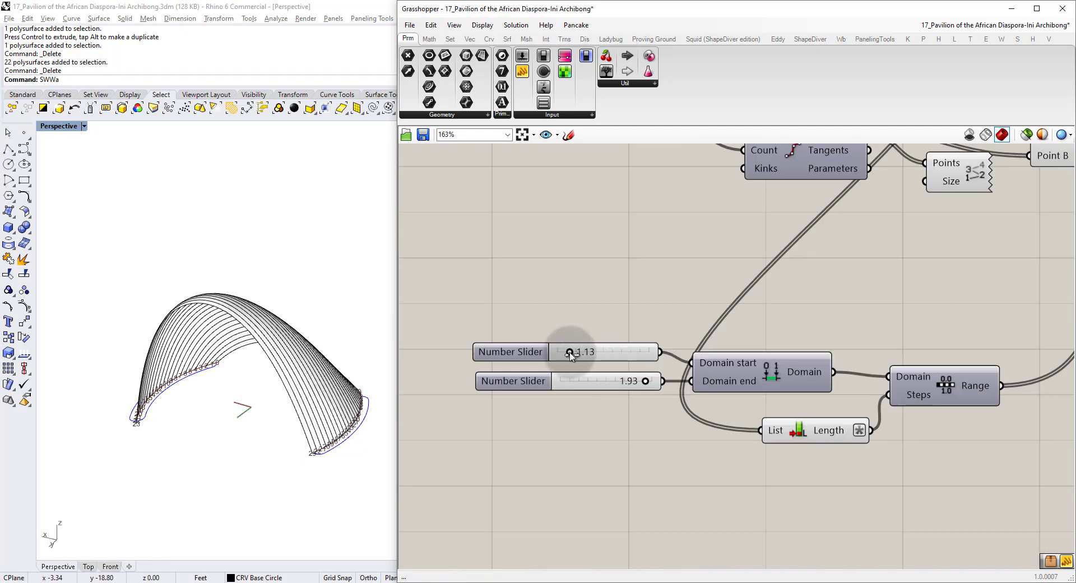
{"action": "mouse_move", "coordinate": [570, 354]}
{"action": "left_mouse_down"}
{"action": "mouse_move", "coordinate": [590, 353]}
{"action": "mouse_move", "coordinate": [555, 354]}
{"action": "mouse_move", "coordinate": [570, 354]}
{"action": "left_mouse_up"}
{"action": "mouse_move", "coordinate": [645, 380]}
{"action": "left_mouse_down"}
{"action": "mouse_move", "coordinate": [607, 379]}
{"action": "mouse_move", "coordinate": [644, 379]}
{"action": "left_mouse_up"}
Set the slider shared by the Count inputs of both Divide Curve components to 14 and check the arches.
{"action": "scroll", "coordinate": [572, 331], "scroll_direction": "down", "scroll_amount": 5}
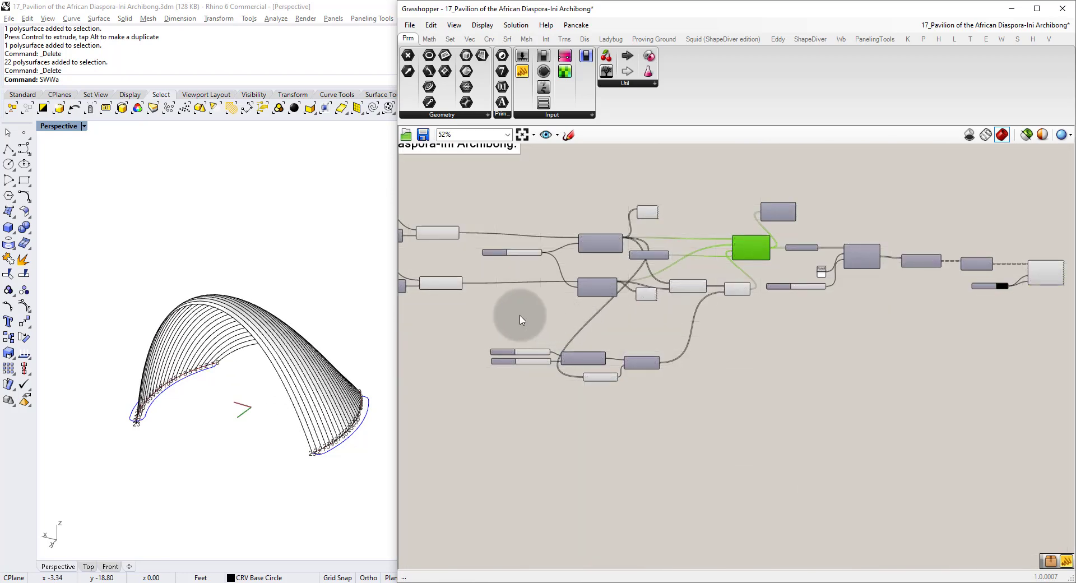
{"action": "scroll", "coordinate": [527, 265], "scroll_direction": "up", "scroll_amount": 4}
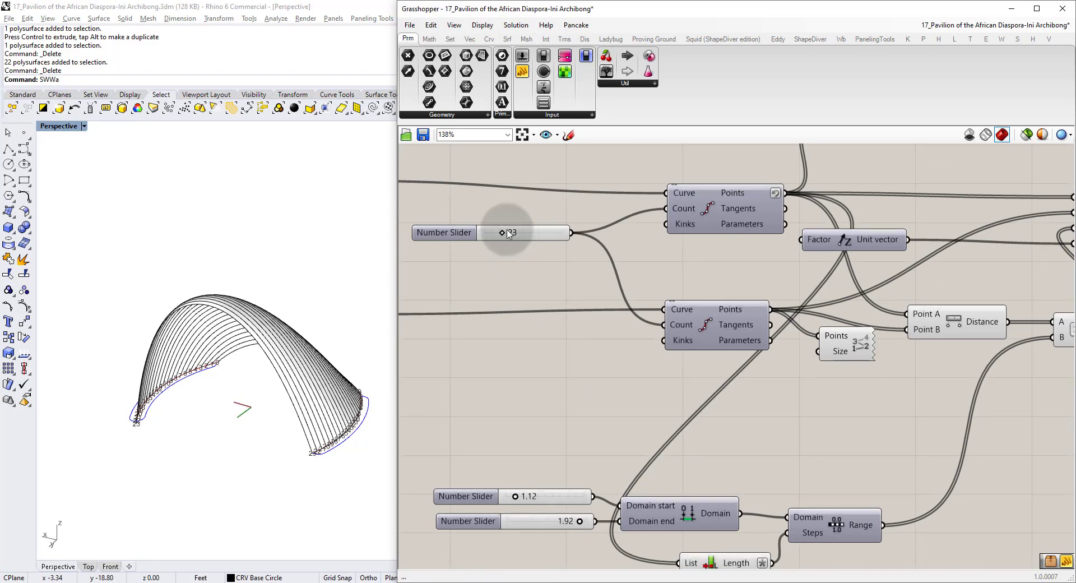
{"action": "right_click_drag", "start_coordinate": [507, 233], "coordinate": [723, 315]}
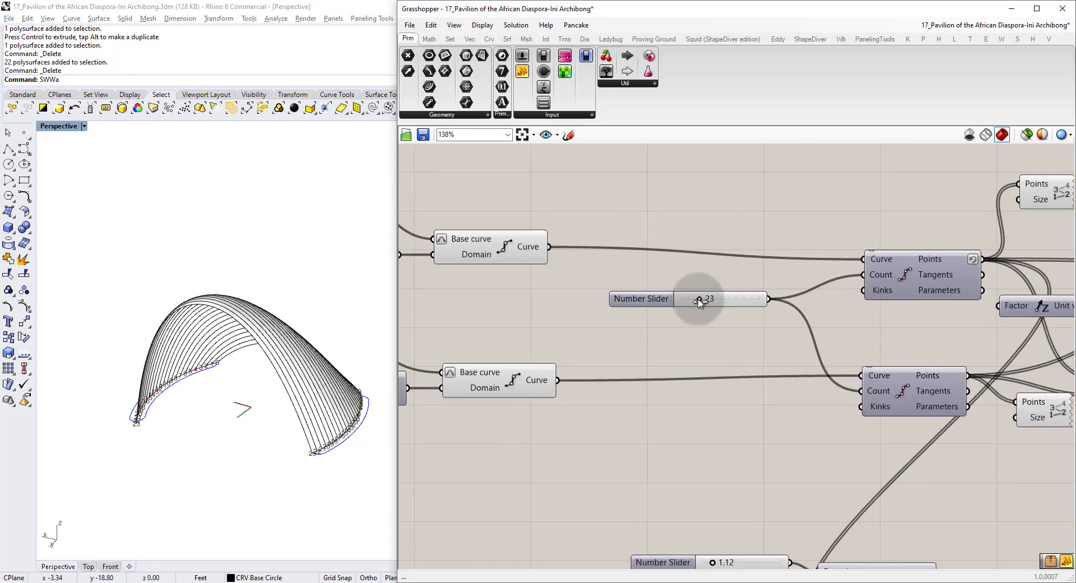
{"action": "left_click_drag", "start_coordinate": [699, 303], "coordinate": [689, 331]}
{"action": "scroll", "coordinate": [690, 331], "scroll_direction": "down", "scroll_amount": 1}
{"action": "right_click_drag", "start_coordinate": [277, 404], "coordinate": [212, 370]}
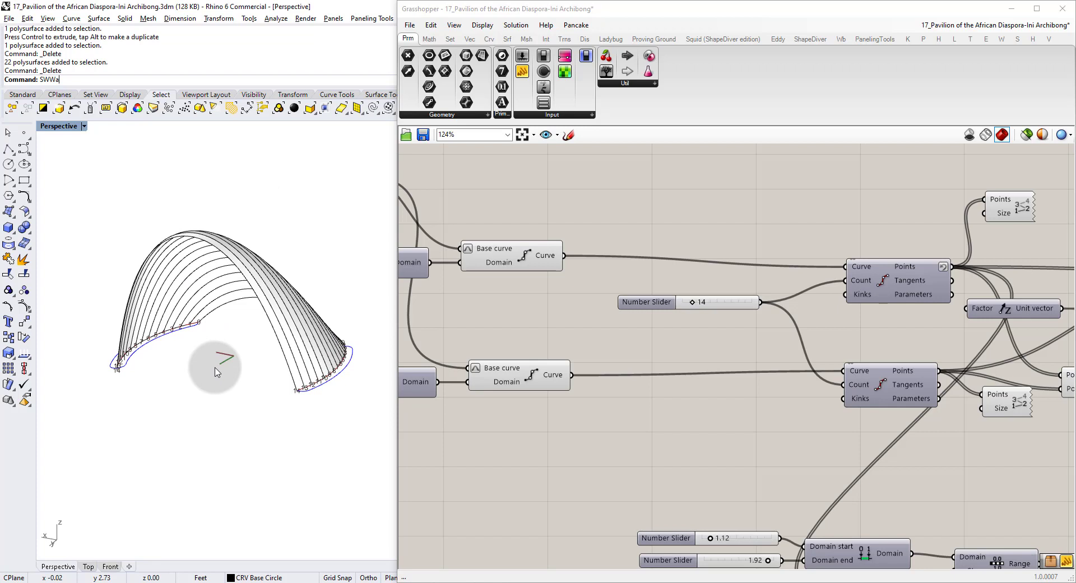